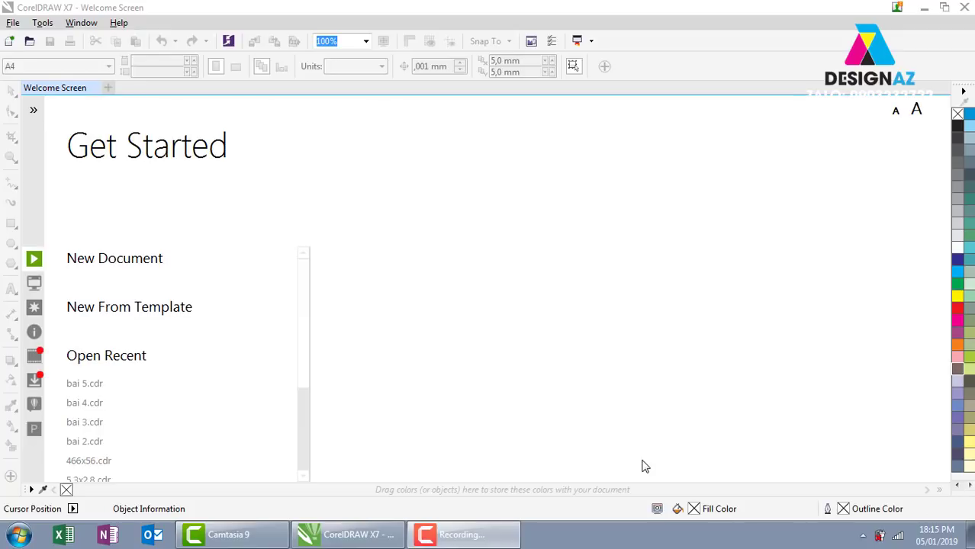
Open the File menu from the CorelDRAW Welcome Screen.
left_click(13, 23)
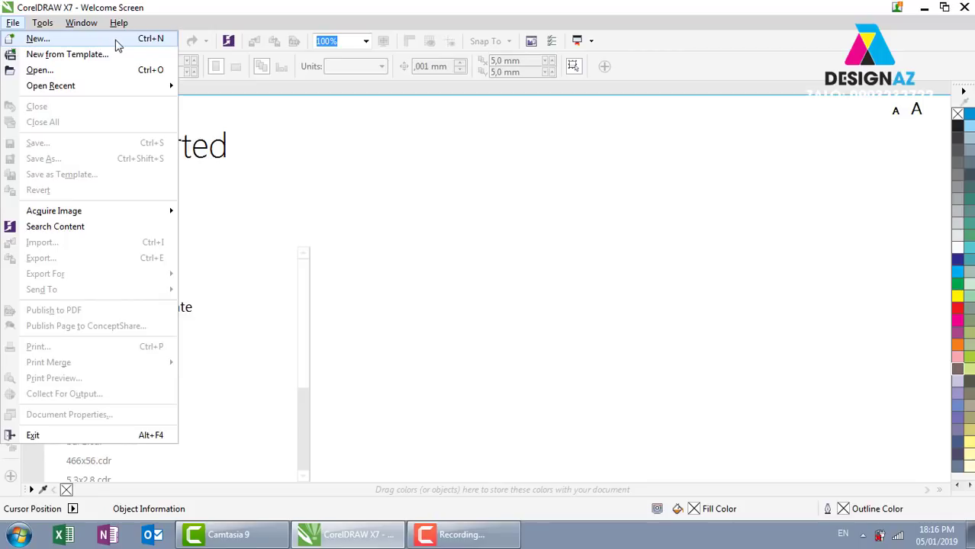
Start a new document and rename it from Untitled-1 to 'ten sp'.
left_click(116, 42)
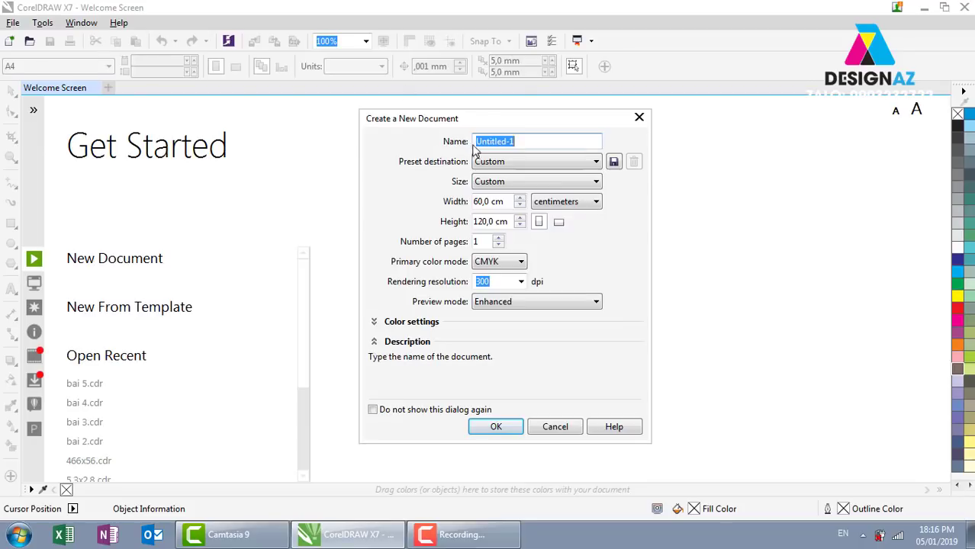
double_click(526, 143)
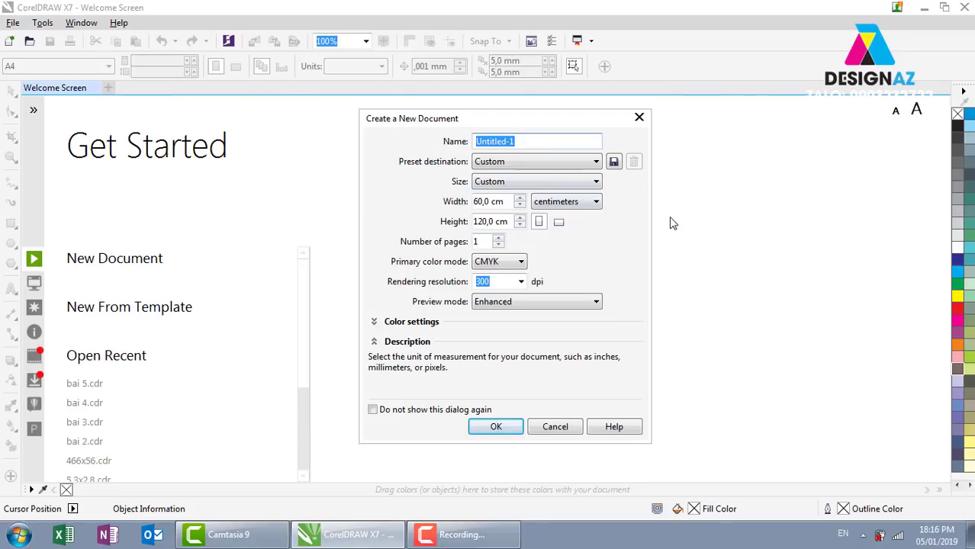
key("BackSpace")
type("ten s")
type("p")
mouse_move(536, 161)
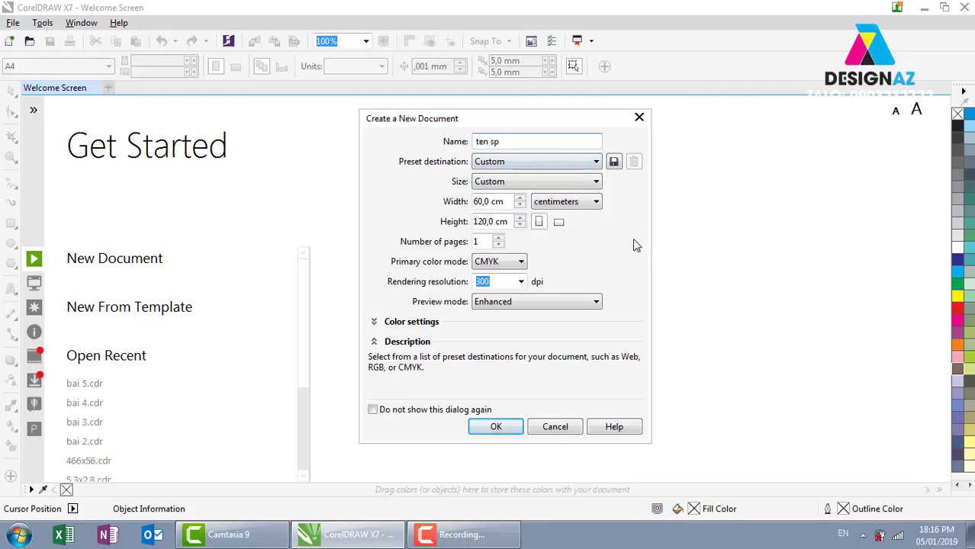
Check the Preset destination options, keeping Custom, then look at the page sizes.
left_click(597, 163)
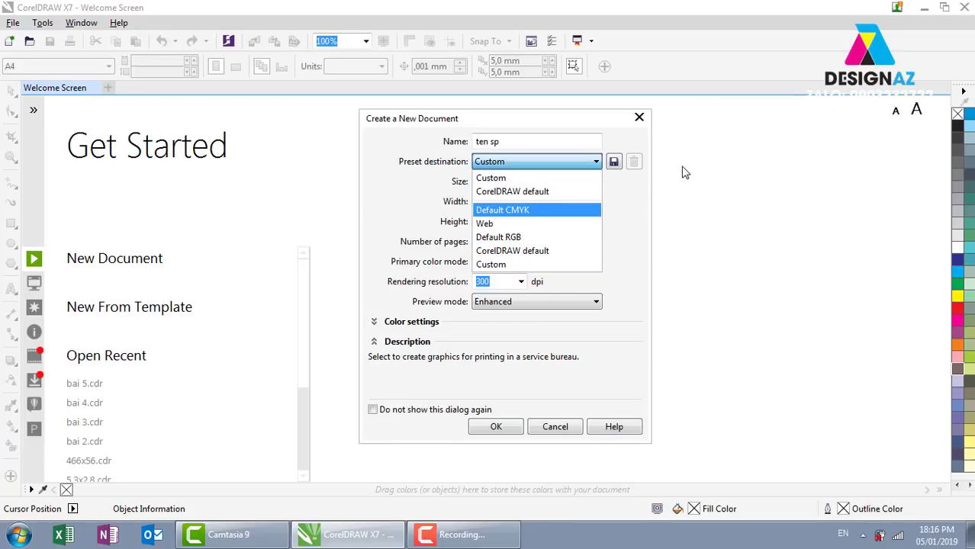
left_click(615, 203)
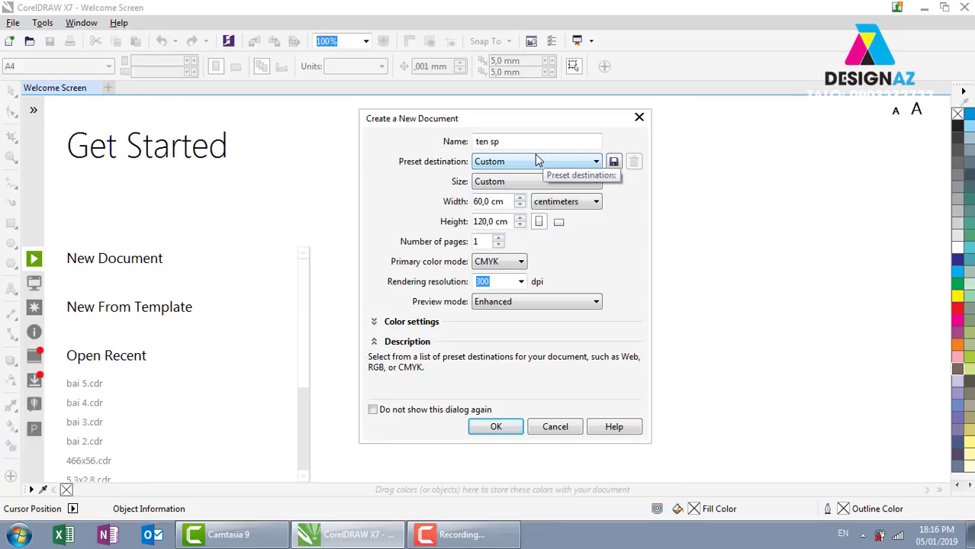
left_click(544, 162)
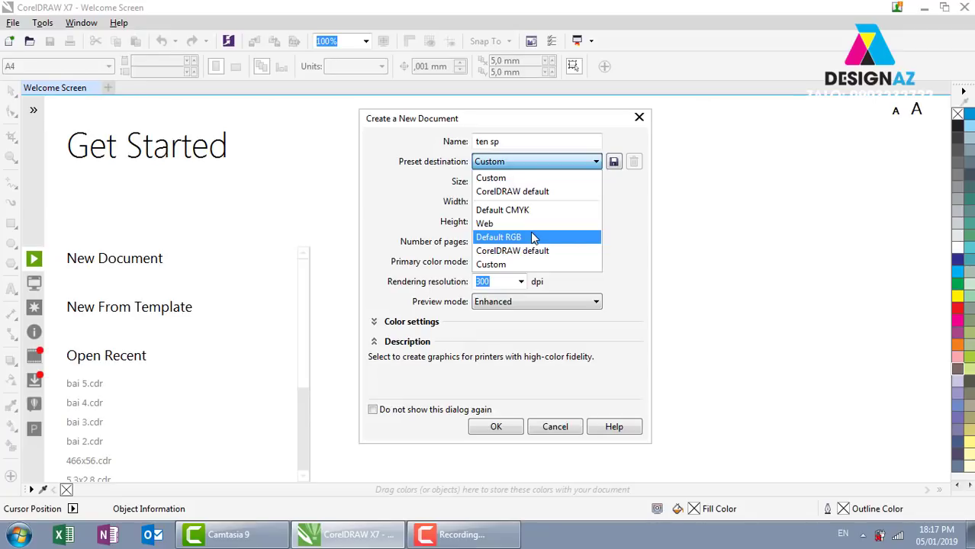
left_click(615, 200)
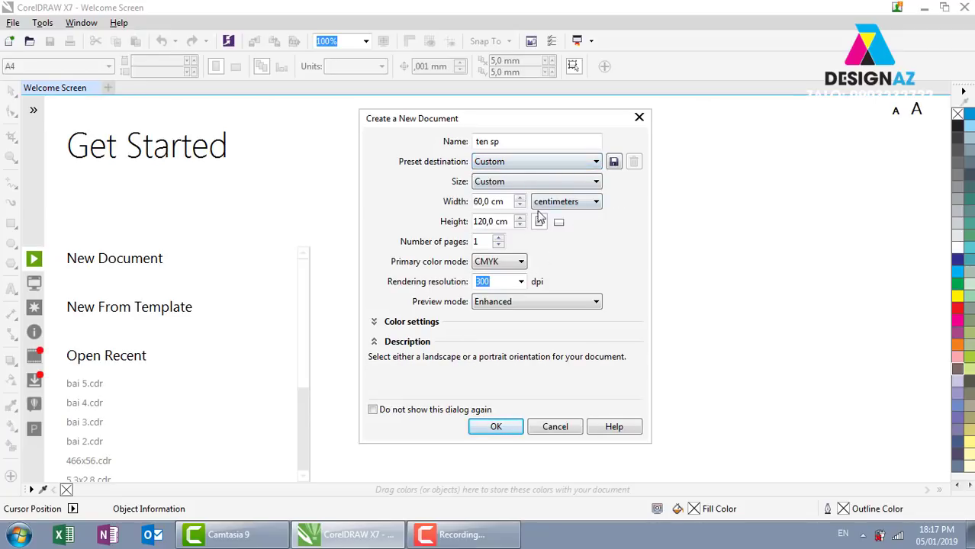
left_click(534, 182)
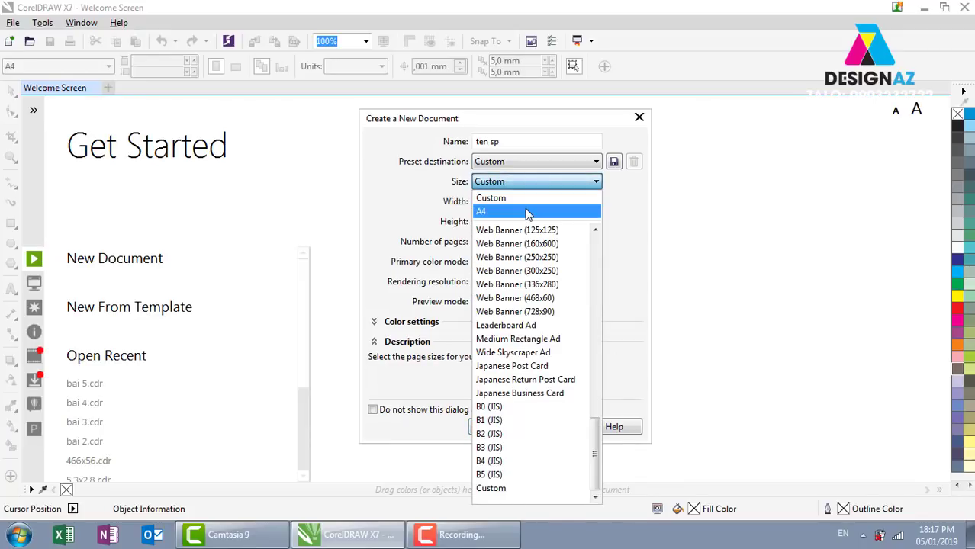
Set the page size to A4, 21,0 × 29,7 cm, with units in centimeters.
left_click(421, 196)
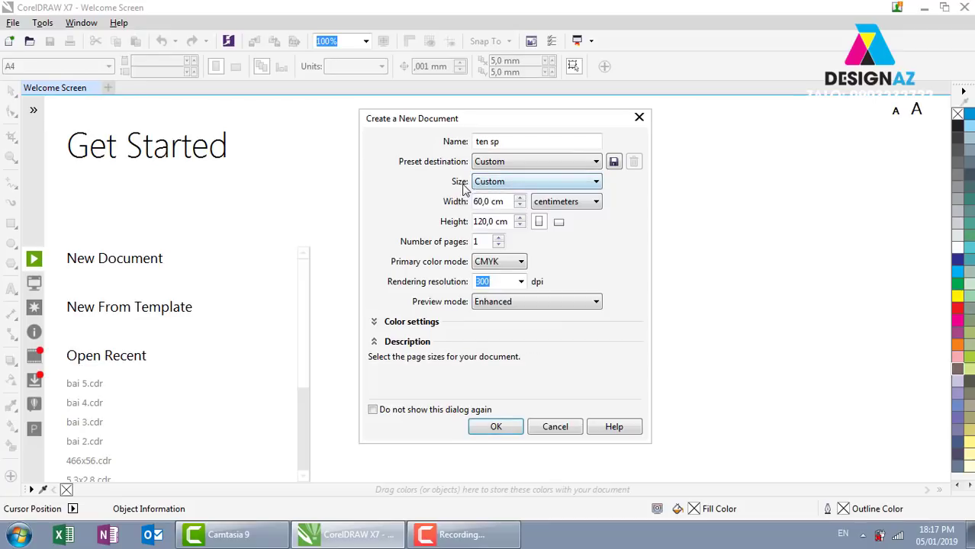
left_click(557, 183)
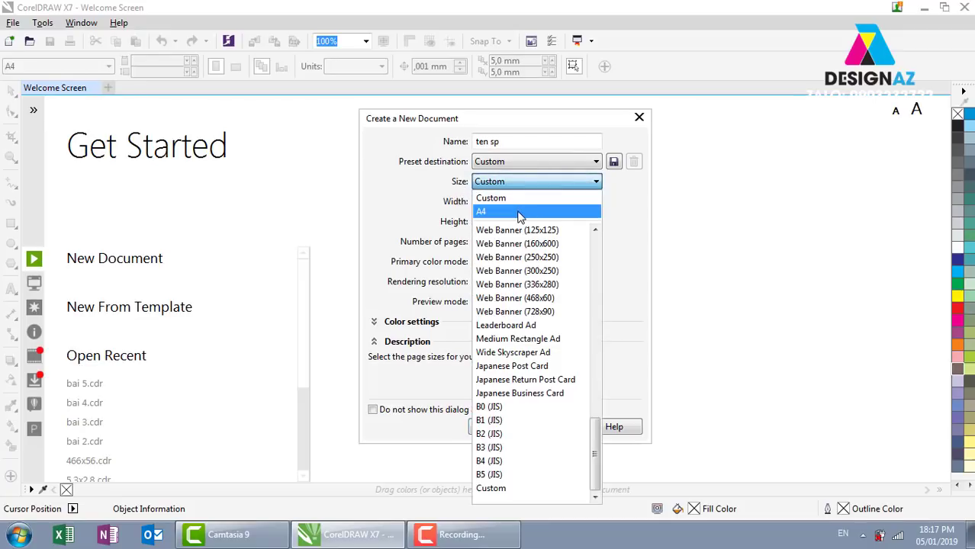
left_click(564, 209)
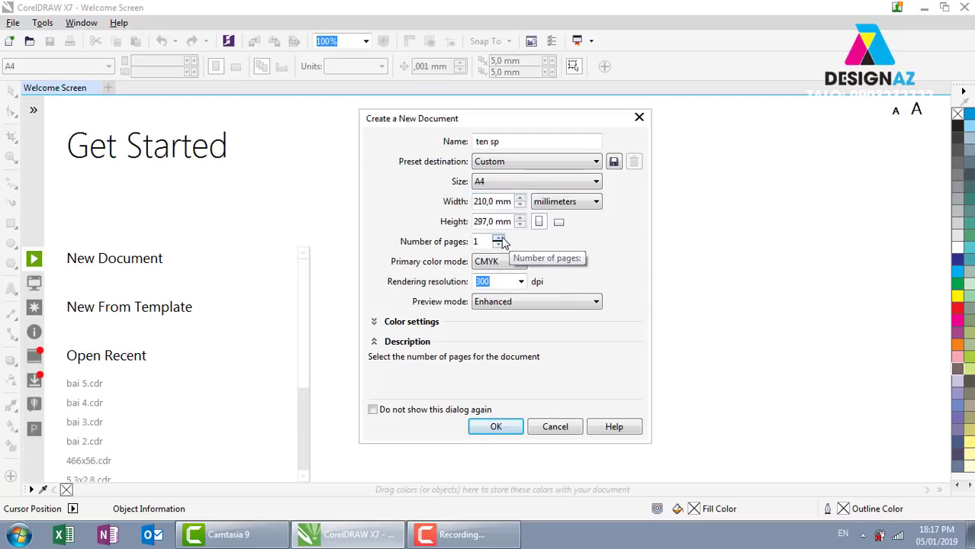
left_click(592, 203)
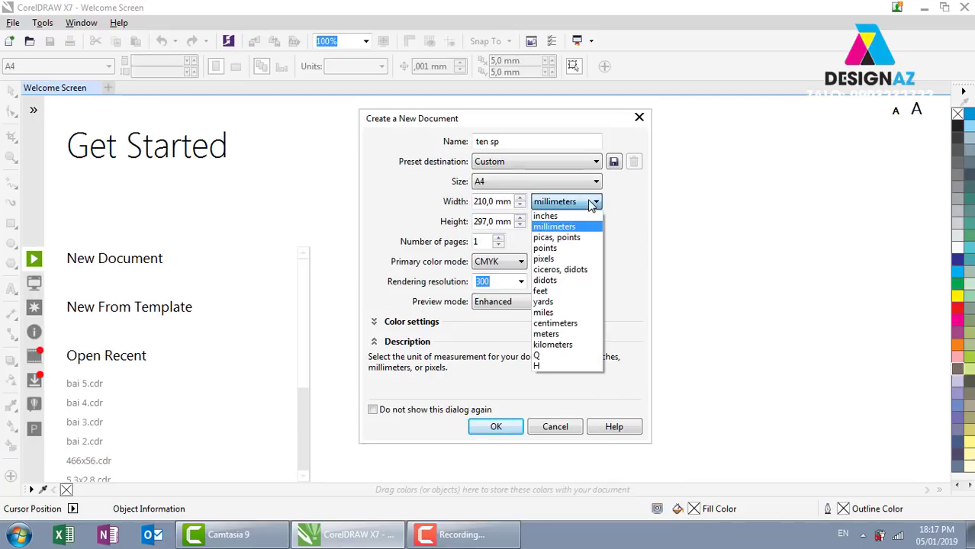
left_click(572, 324)
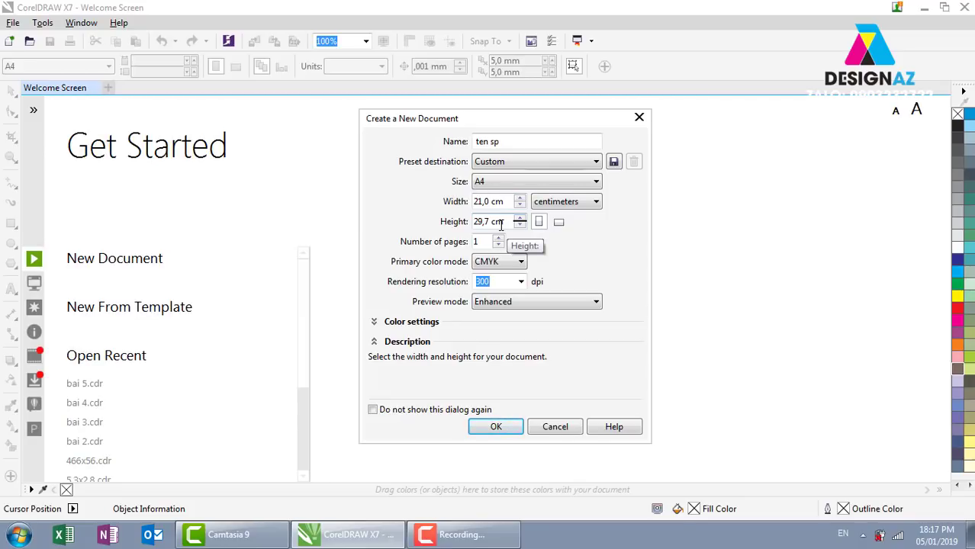
left_click(593, 201)
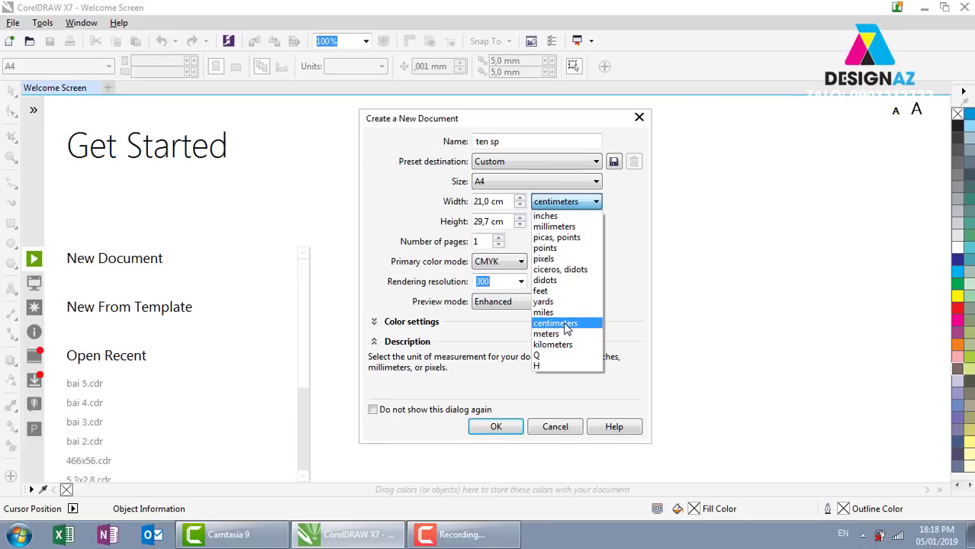
left_click(566, 327)
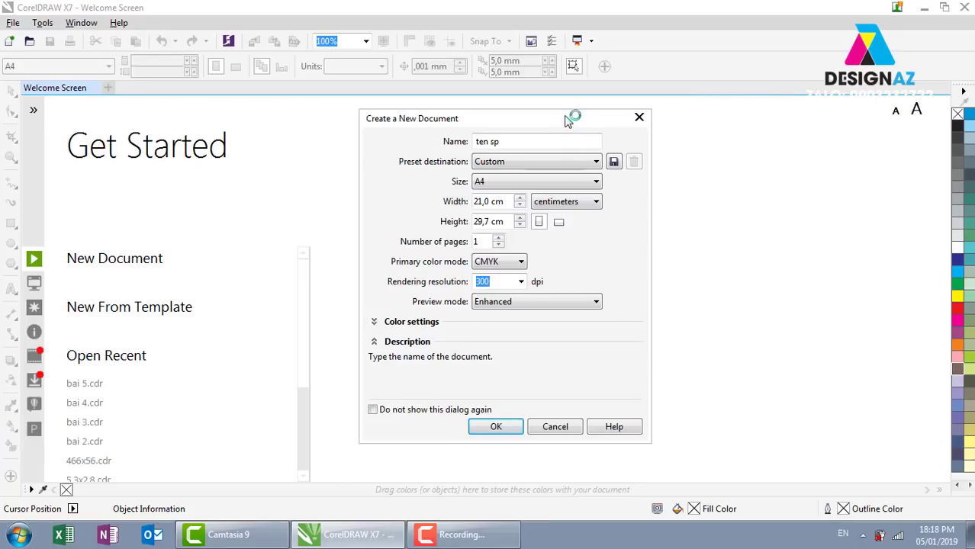
left_click_drag(546, 122, 607, 114)
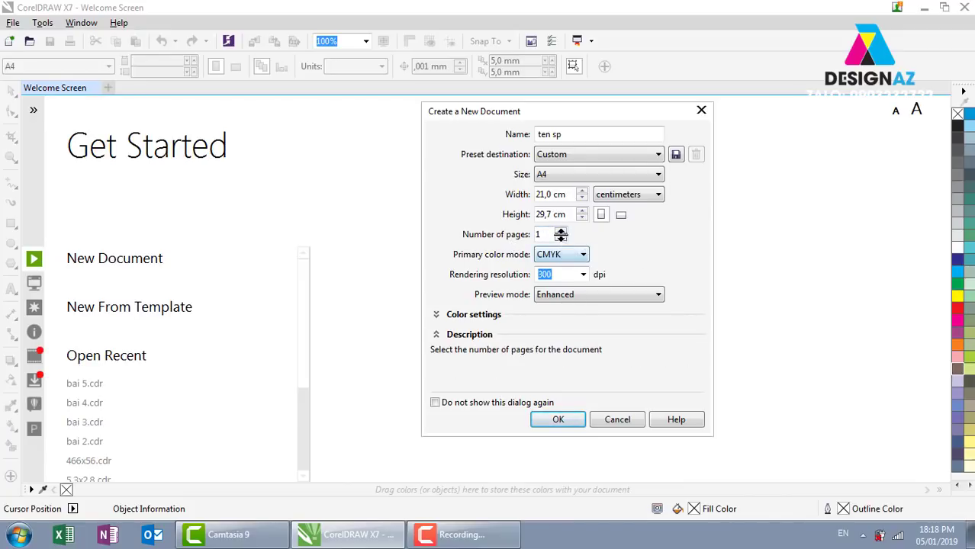
left_click(560, 231)
left_click(561, 231)
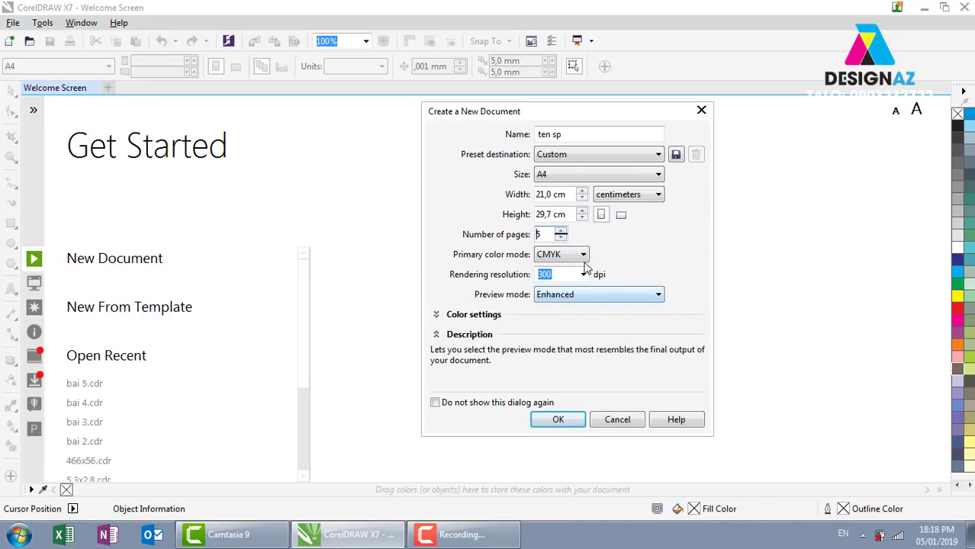
left_click(561, 238)
left_click(561, 237)
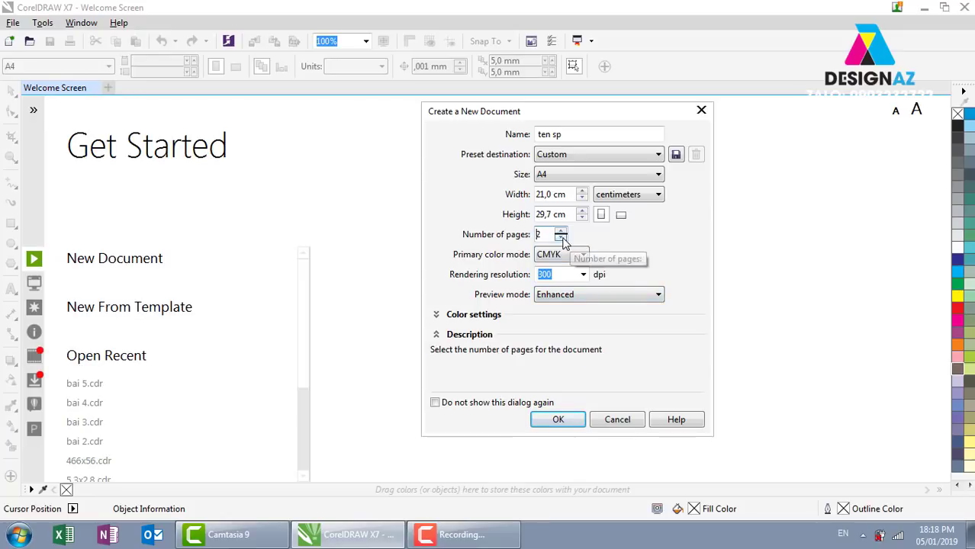
left_click(561, 237)
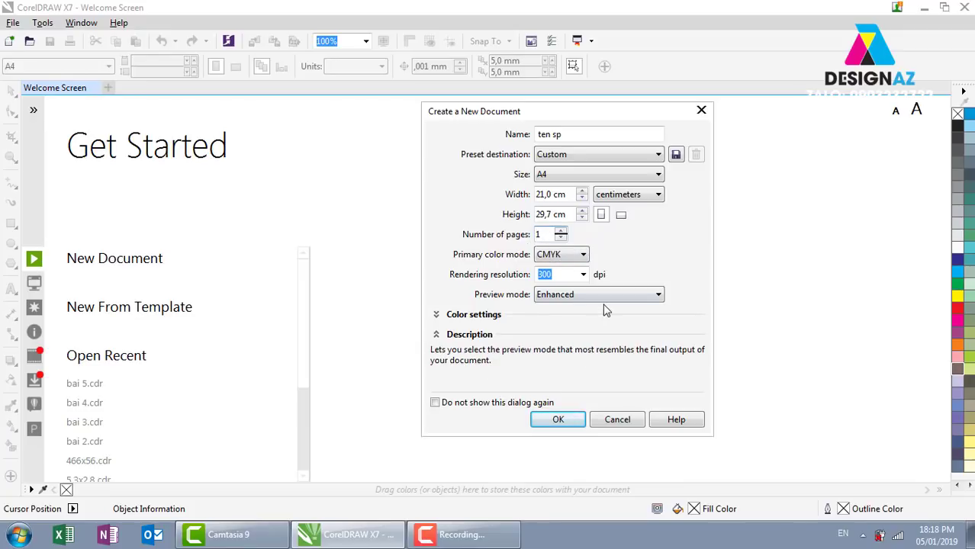
left_click(585, 254)
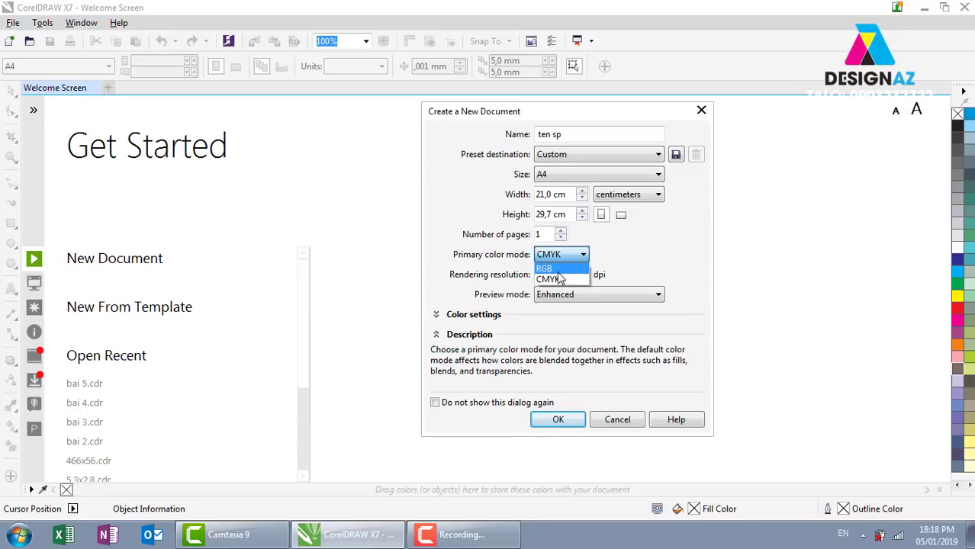
left_click(559, 279)
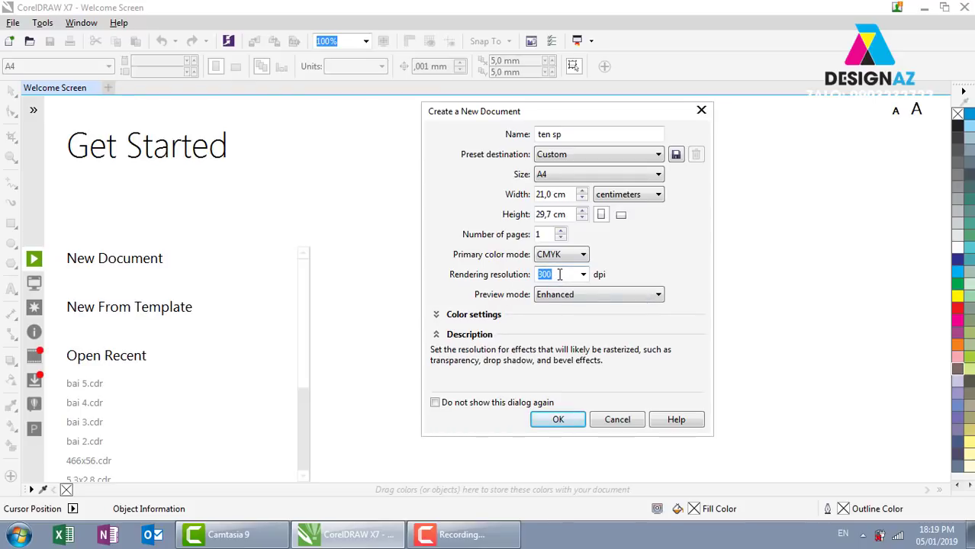
left_click(632, 296)
left_click(660, 244)
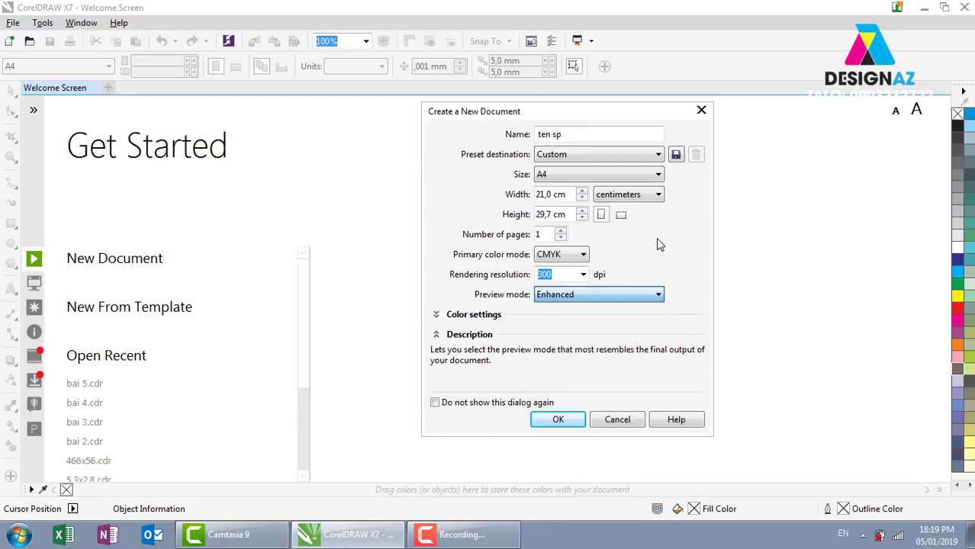
left_click(580, 273)
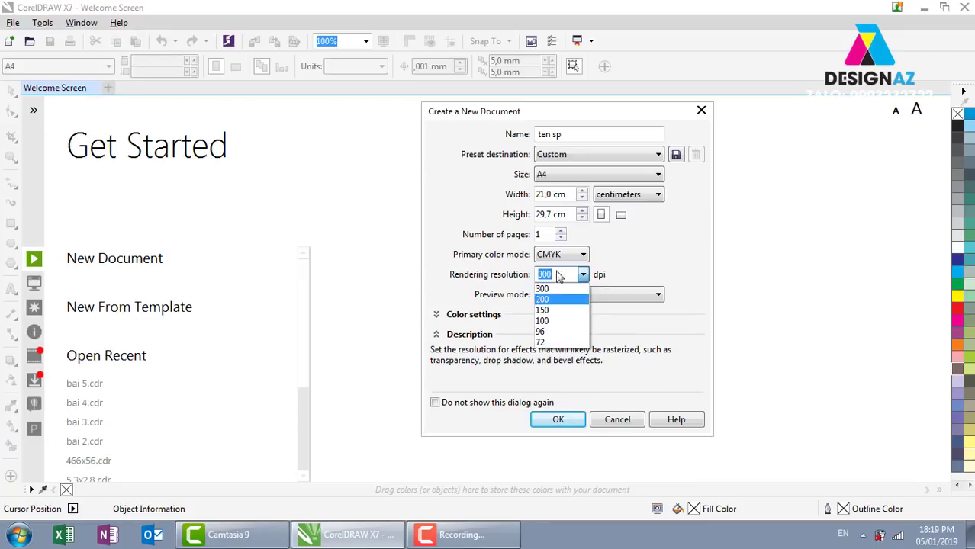
left_click(690, 248)
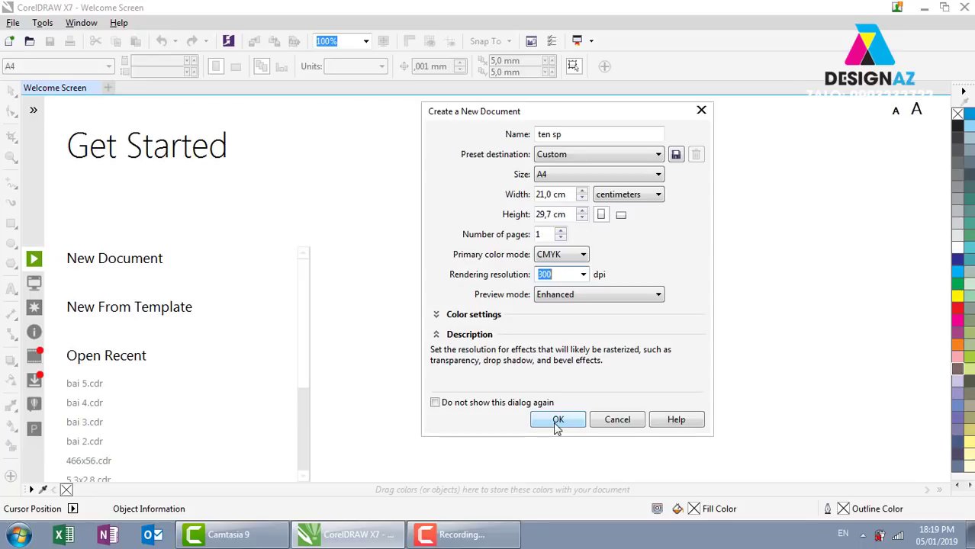
Create the 'ten sp' document as a blank A4 page, then open the Help menu.
left_click(556, 426)
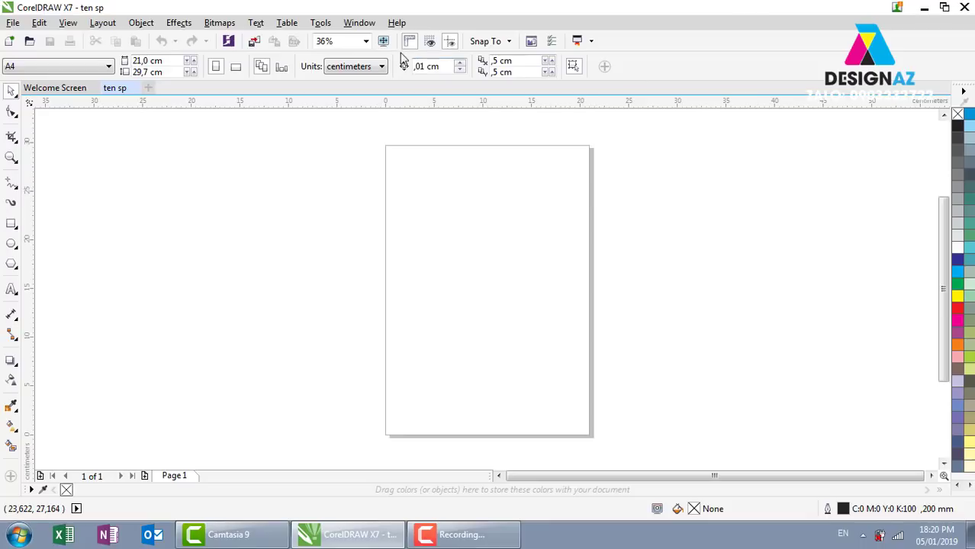
left_click(397, 23)
mouse_move(359, 23)
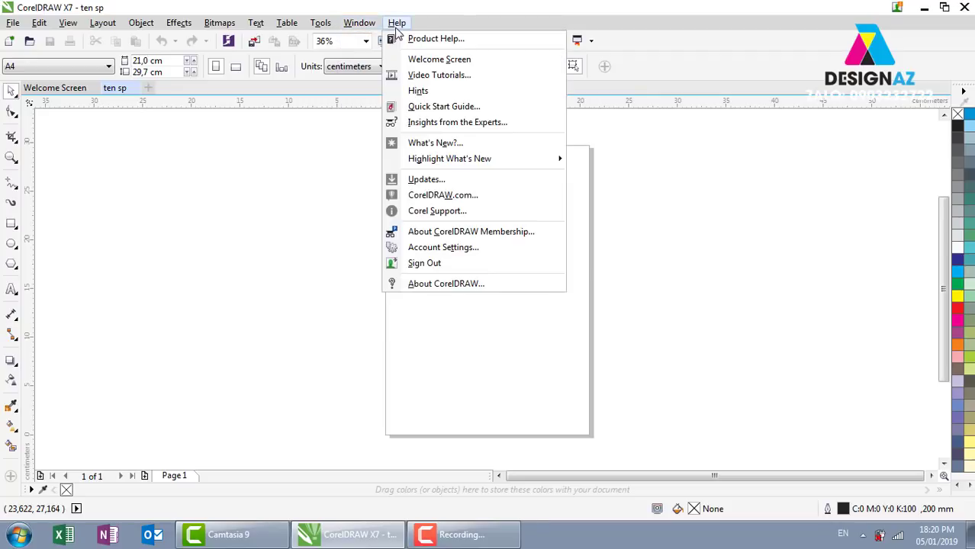
Close the Help menu to view the blank A4 portrait page.
left_click(321, 186)
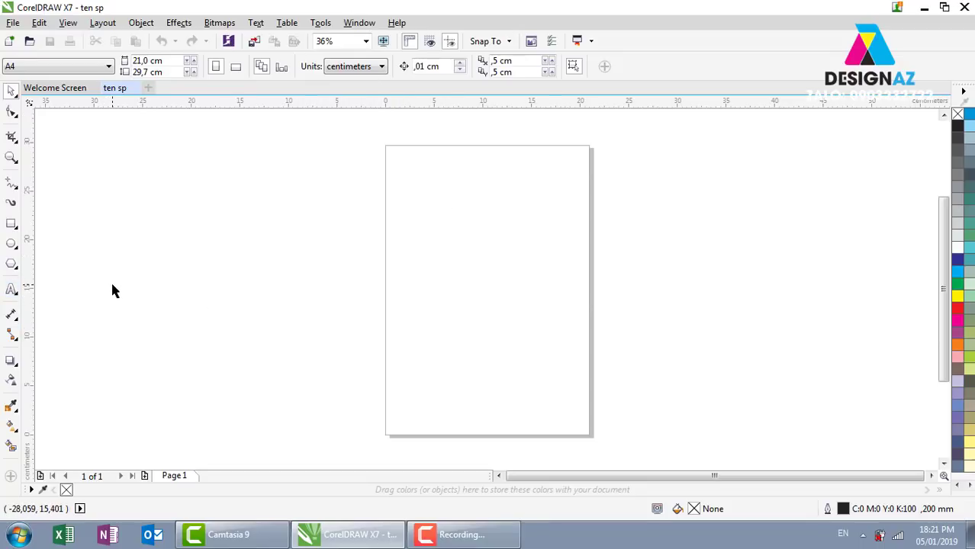
scroll(112, 286, "down", 1)
scroll(113, 286, "down", 1)
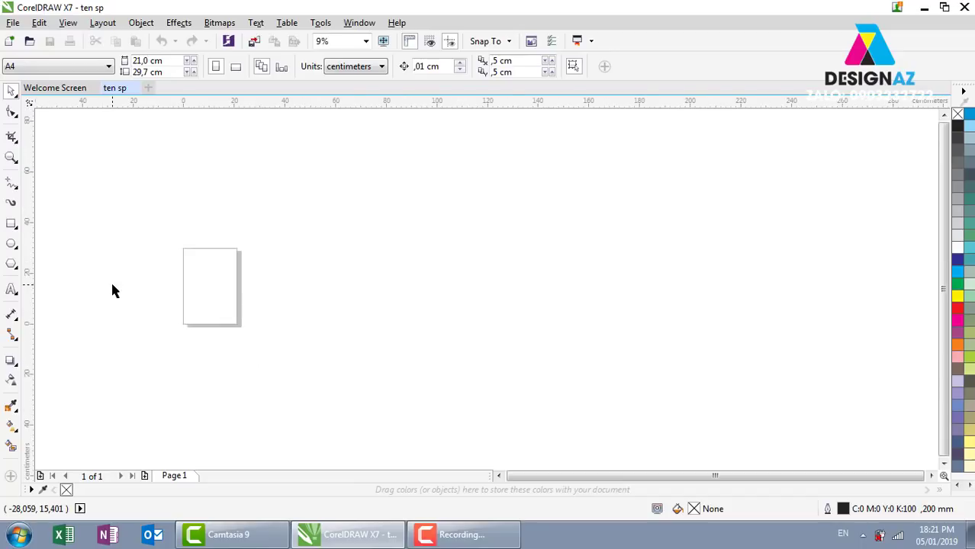
scroll(166, 284, "down", 1)
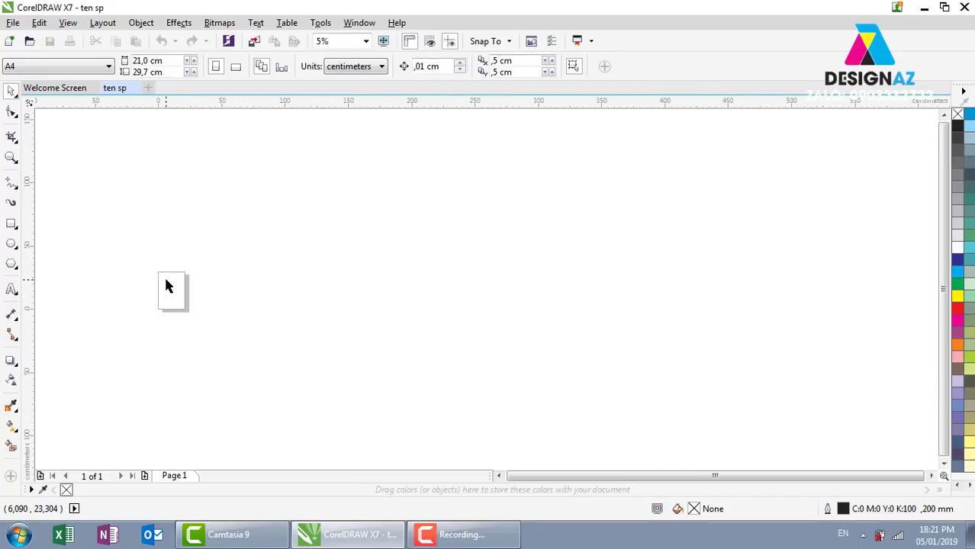
key("z")
left_click_drag(154, 261, 191, 321)
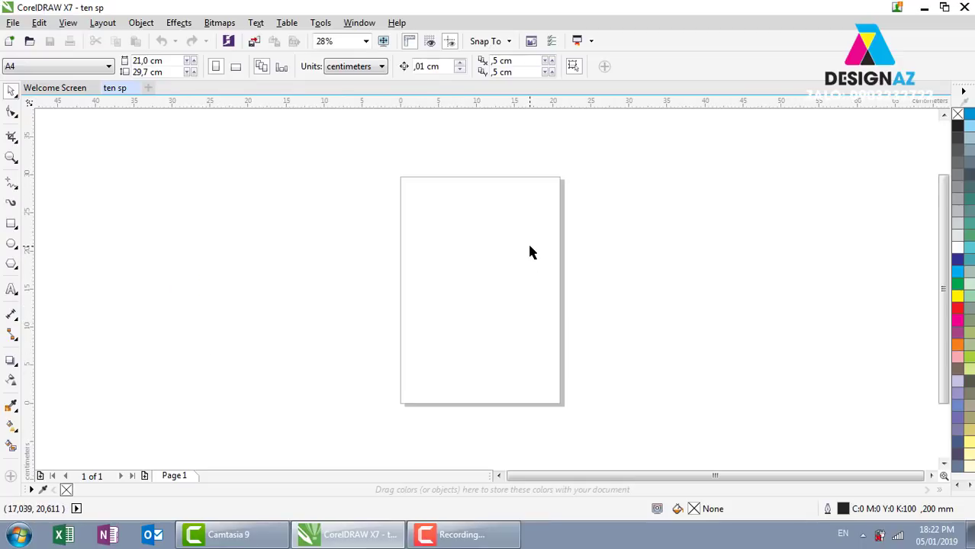
left_click_drag(403, 171, 578, 412)
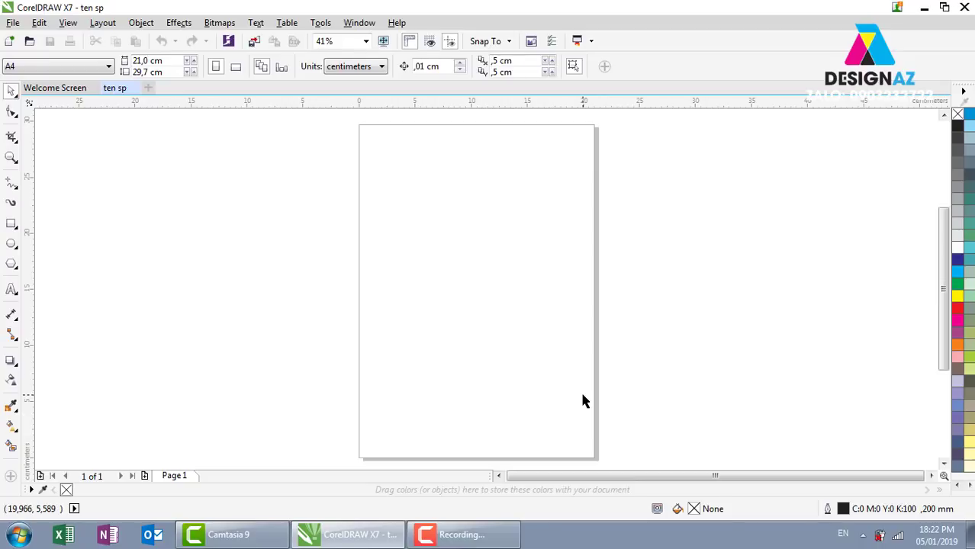
scroll(582, 401, "down", 2)
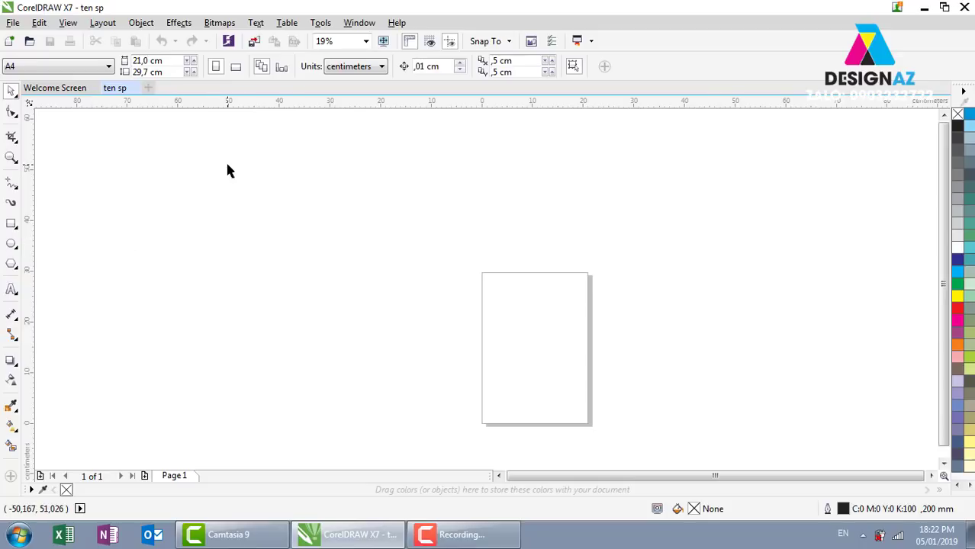
Draw a 9,454 × 7,479 cm rectangle in the page's upper left and zoom to it.
left_click(11, 225)
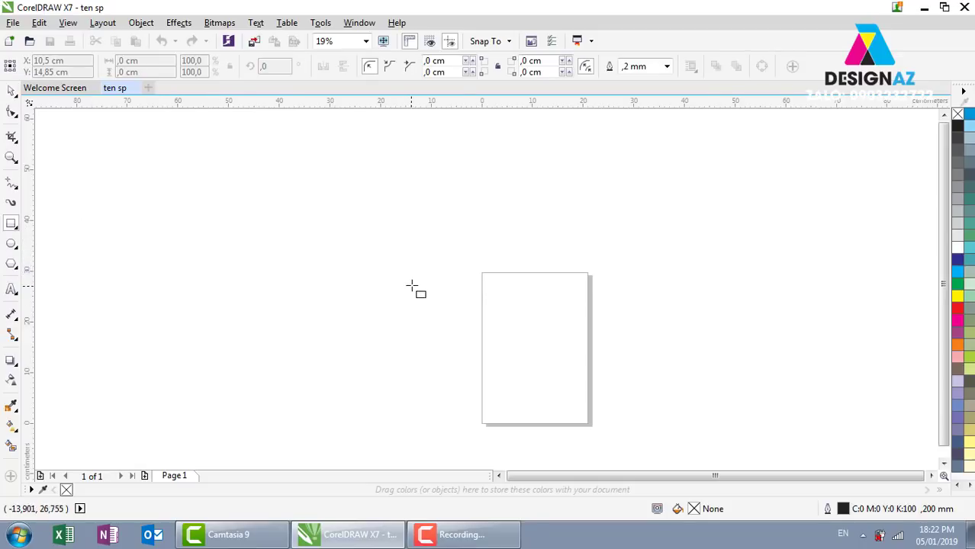
left_click_drag(495, 289, 543, 323)
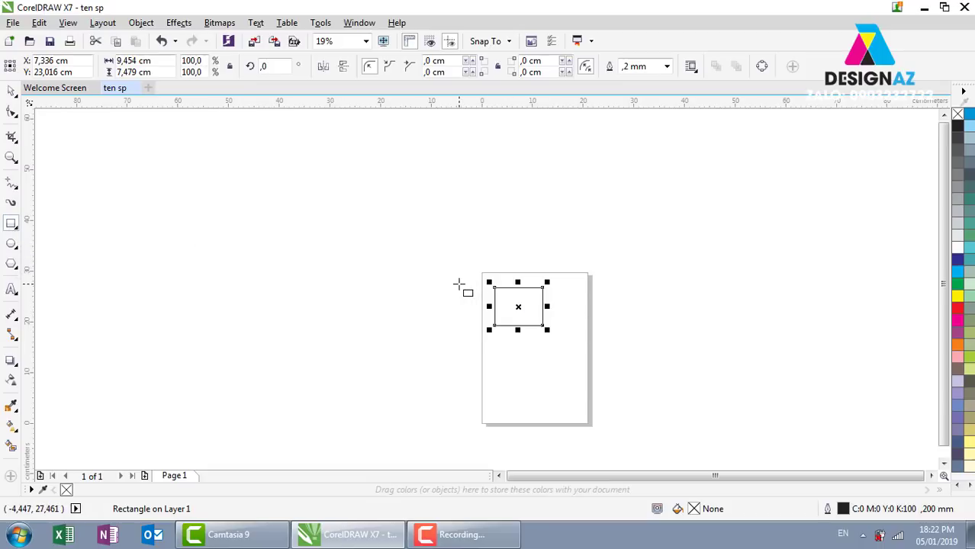
left_click_drag(476, 274, 572, 352)
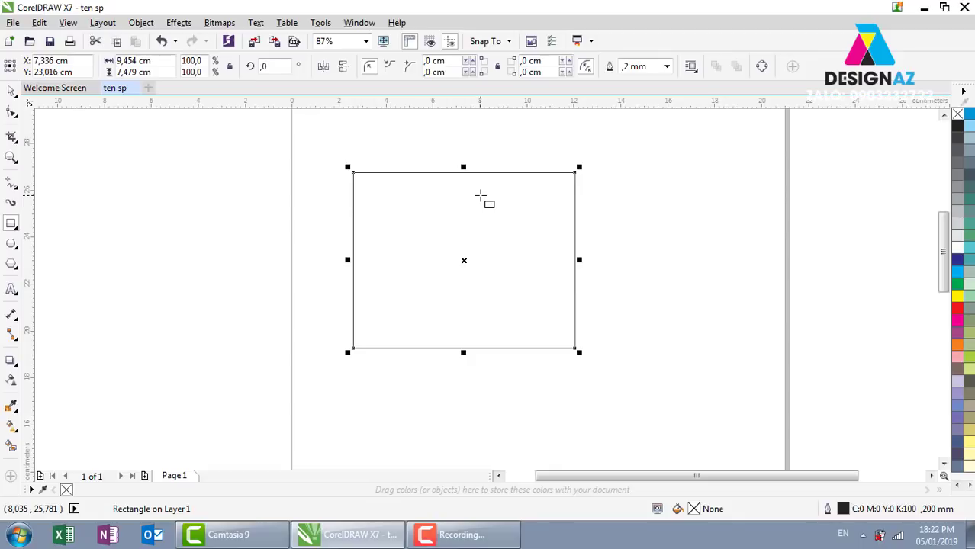
scroll(480, 197, "down", 2)
scroll(480, 197, "down", 2)
key("shift+F2")
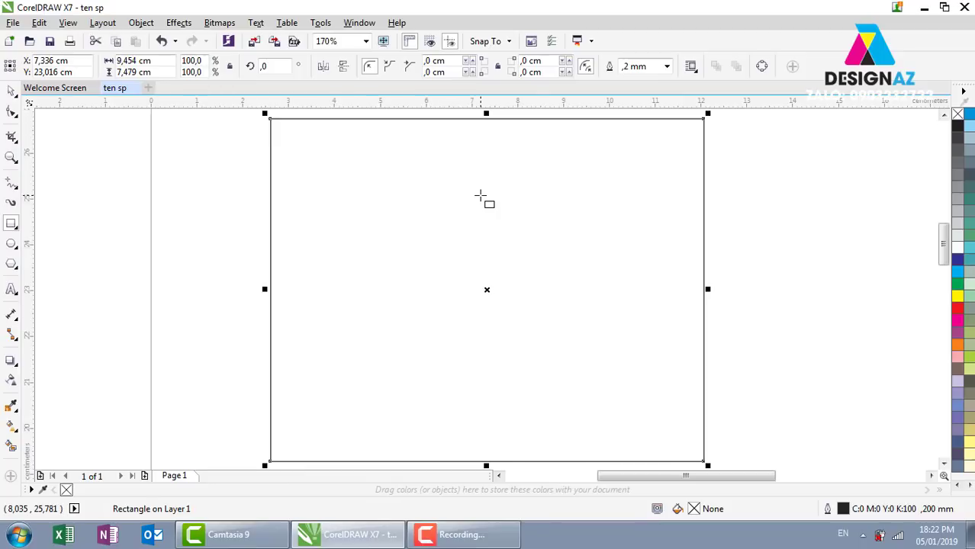
scroll(480, 197, "down", 2)
scroll(480, 197, "up", 2)
left_click(12, 91)
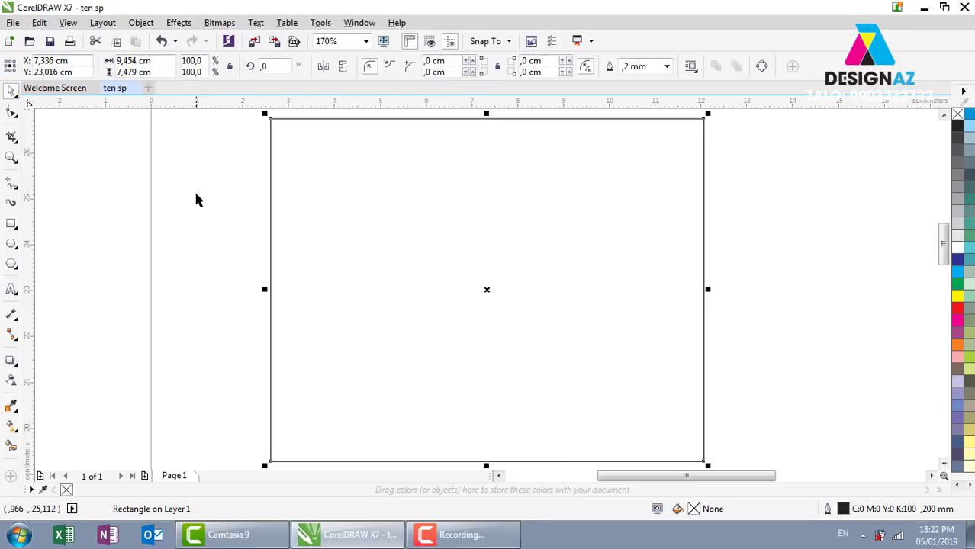
left_click(195, 200)
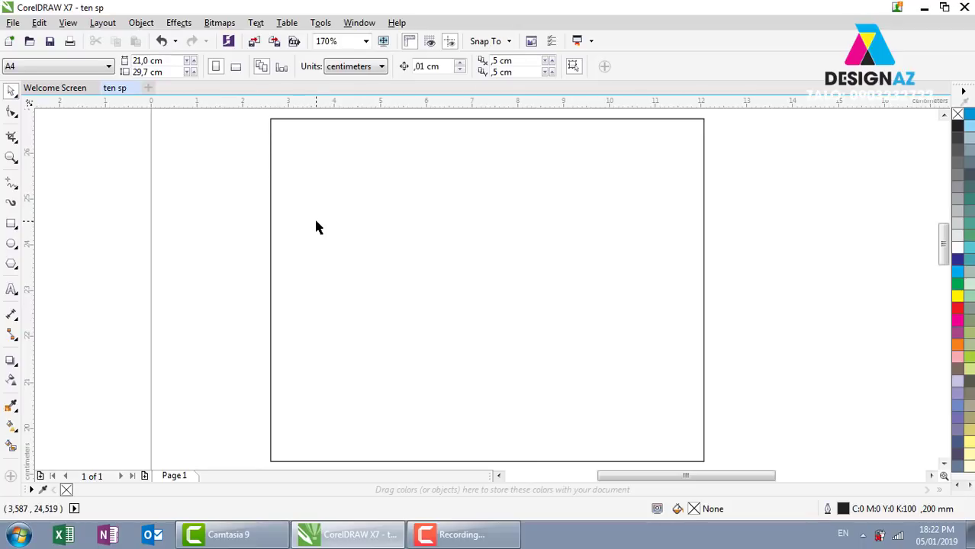
left_click(441, 176)
left_click(11, 222)
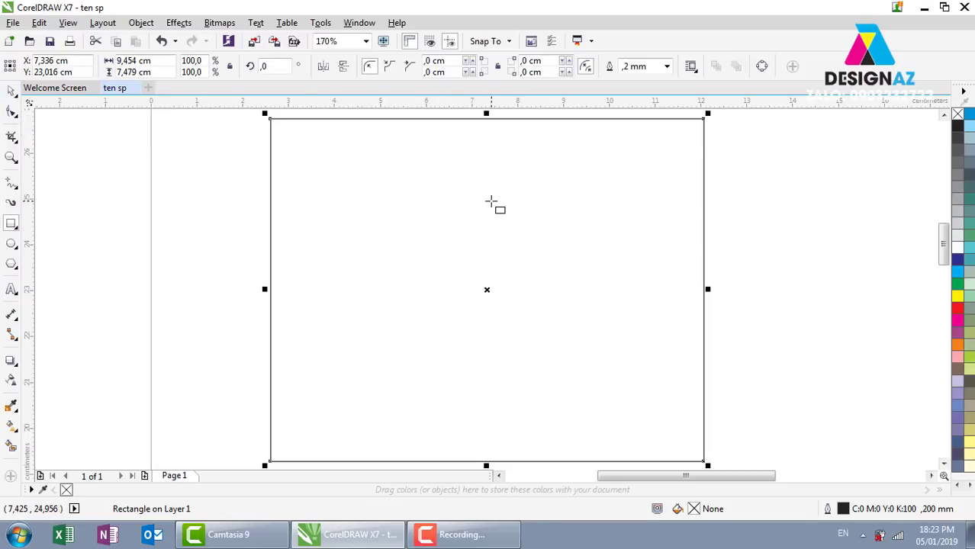
key("space")
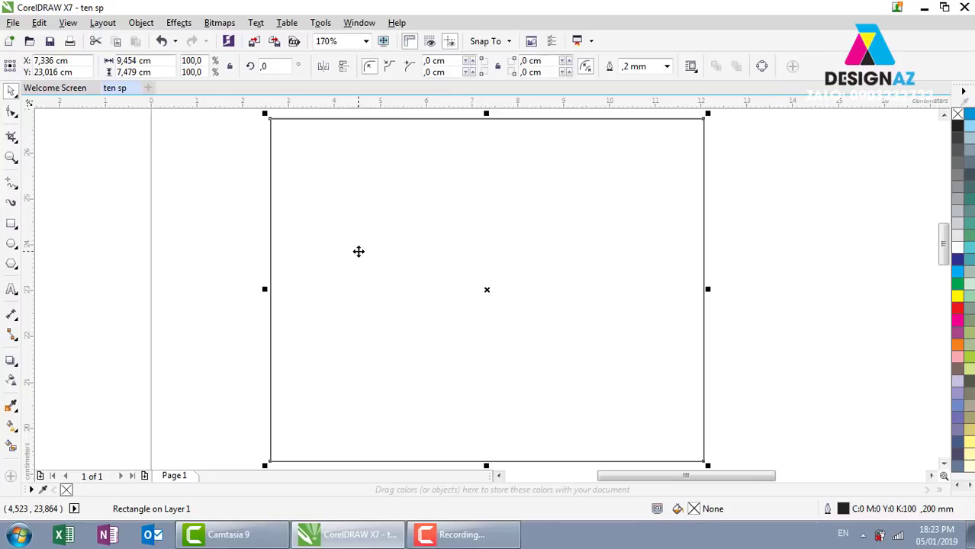
key("h")
mouse_move(455, 266)
left_mouse_down()
mouse_move(664, 269)
mouse_move(300, 271)
mouse_move(638, 294)
mouse_move(348, 304)
mouse_move(616, 326)
mouse_move(362, 329)
mouse_move(758, 323)
mouse_move(307, 281)
mouse_move(368, 266)
mouse_move(416, 274)
left_mouse_up()
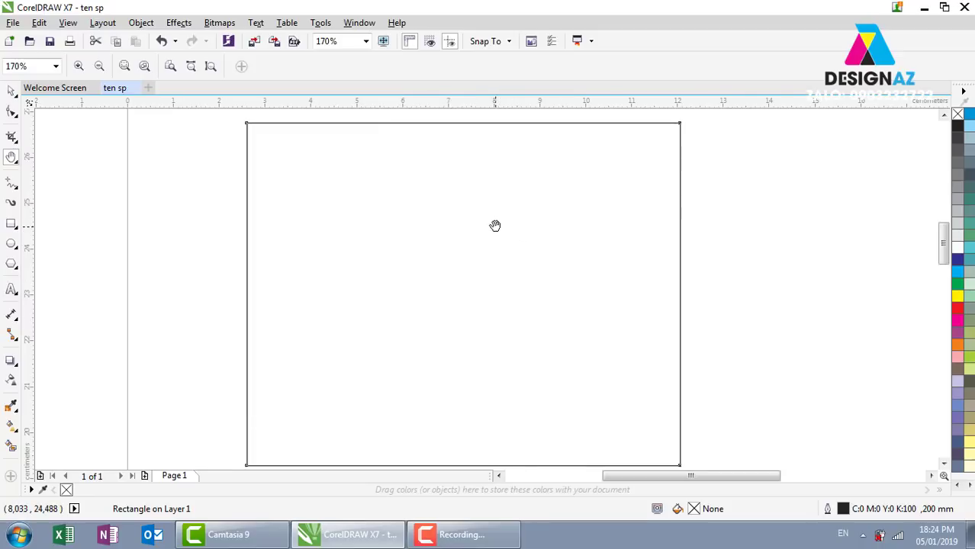
key("space")
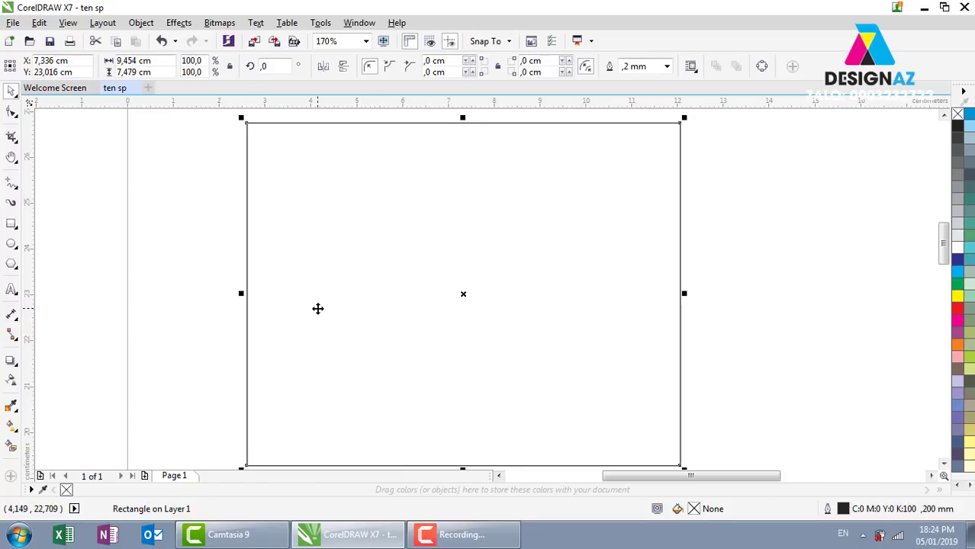
mouse_move(318, 308)
left_mouse_down()
mouse_move(328, 301)
mouse_move(427, 331)
mouse_move(283, 333)
mouse_move(348, 321)
mouse_move(300, 301)
mouse_move(363, 267)
mouse_move(431, 259)
left_mouse_up()
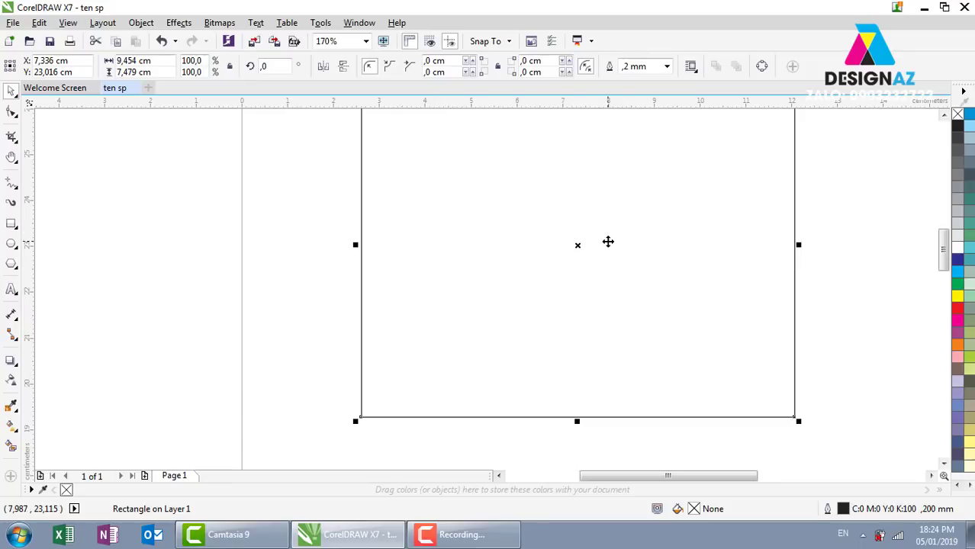
mouse_move(606, 239)
left_mouse_down()
mouse_move(320, 266)
mouse_move(635, 246)
mouse_move(343, 263)
mouse_move(255, 279)
mouse_move(738, 342)
mouse_move(362, 344)
mouse_move(431, 176)
mouse_move(457, 462)
mouse_move(465, 303)
mouse_move(642, 324)
mouse_move(483, 322)
mouse_move(598, 300)
left_mouse_up()
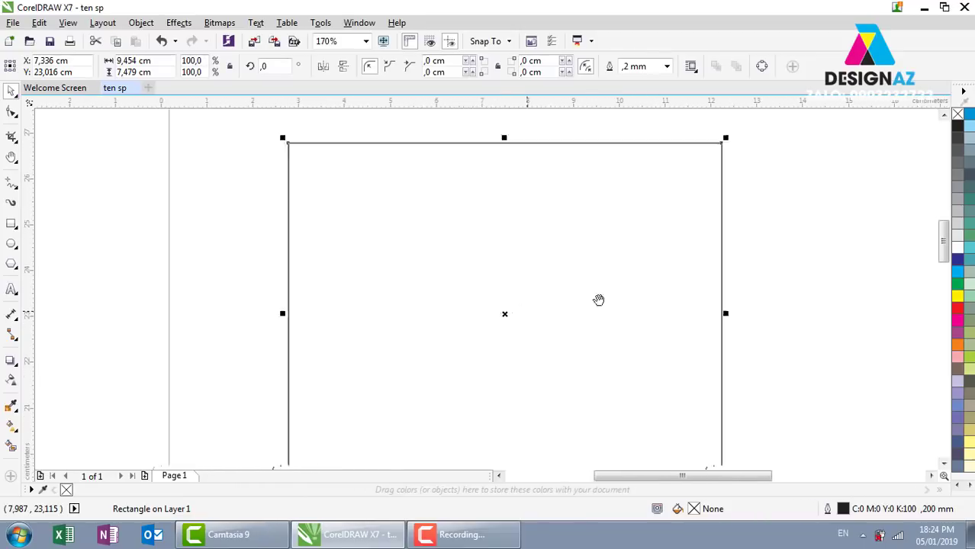
key("space")
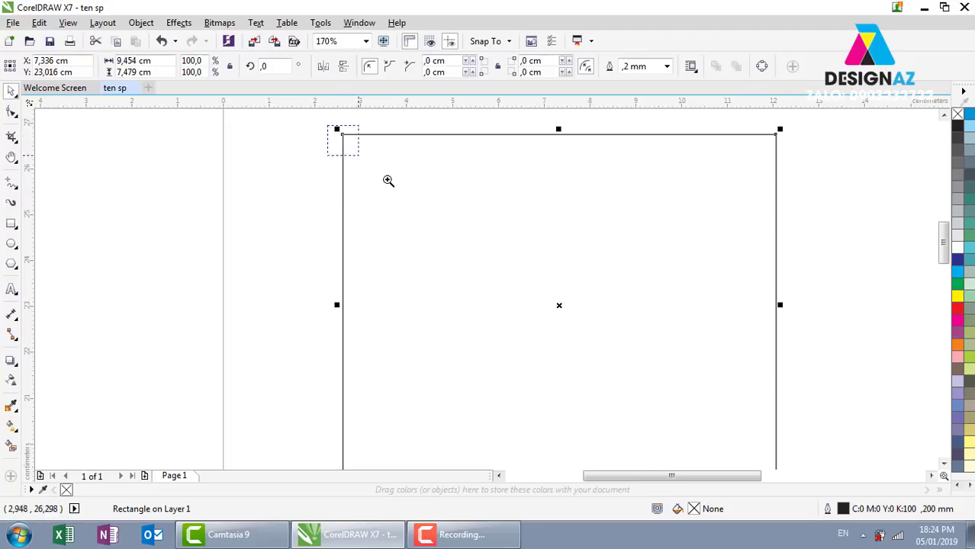
scroll(332, 132, "up", 5)
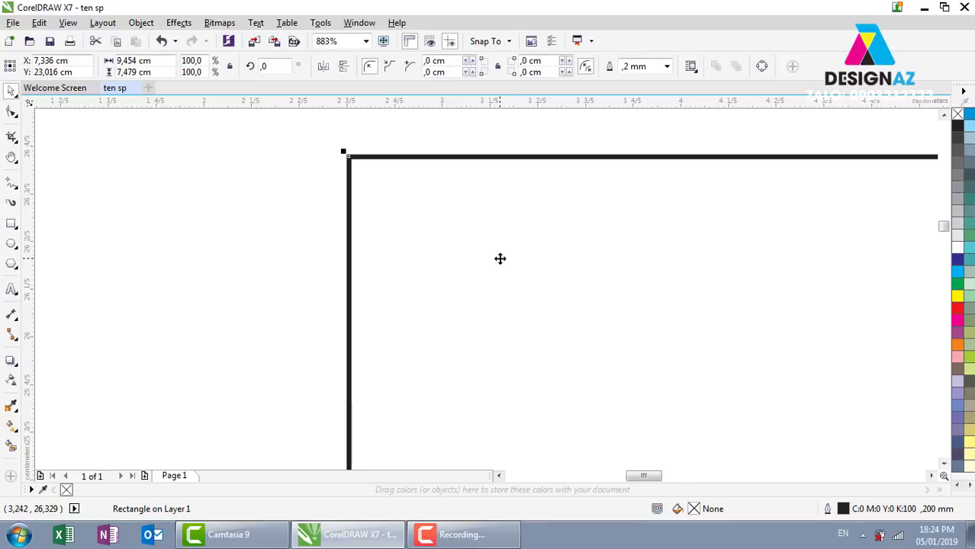
scroll(499, 258, "down", 2)
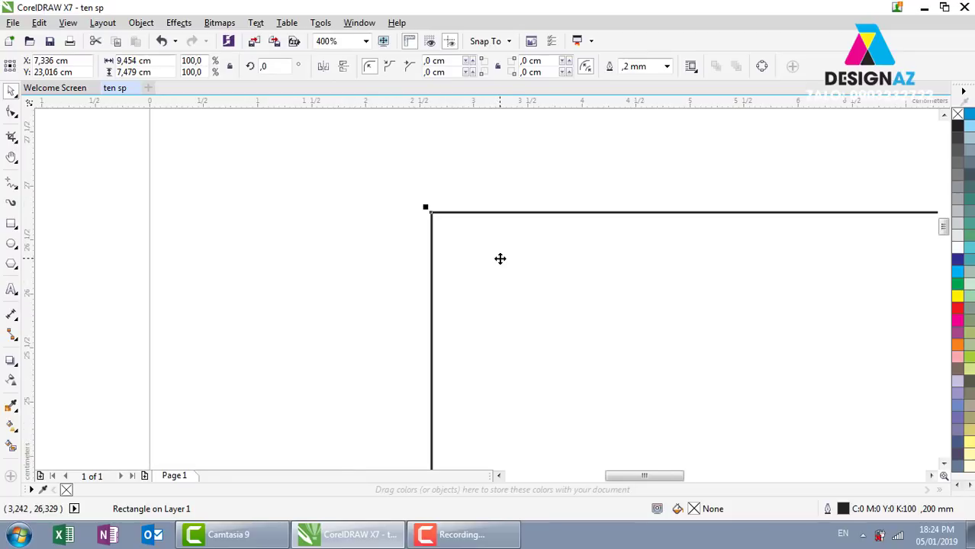
key("shift+F2")
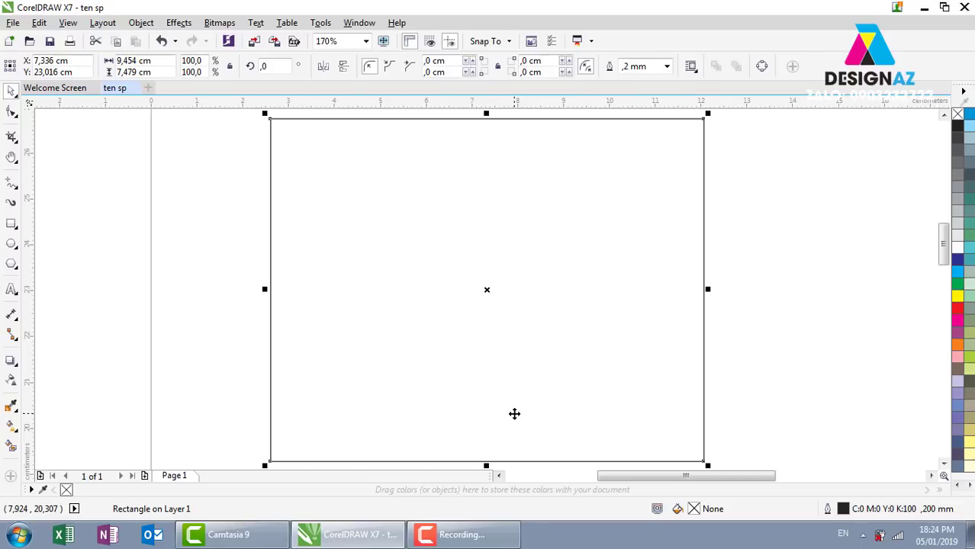
left_click(768, 255)
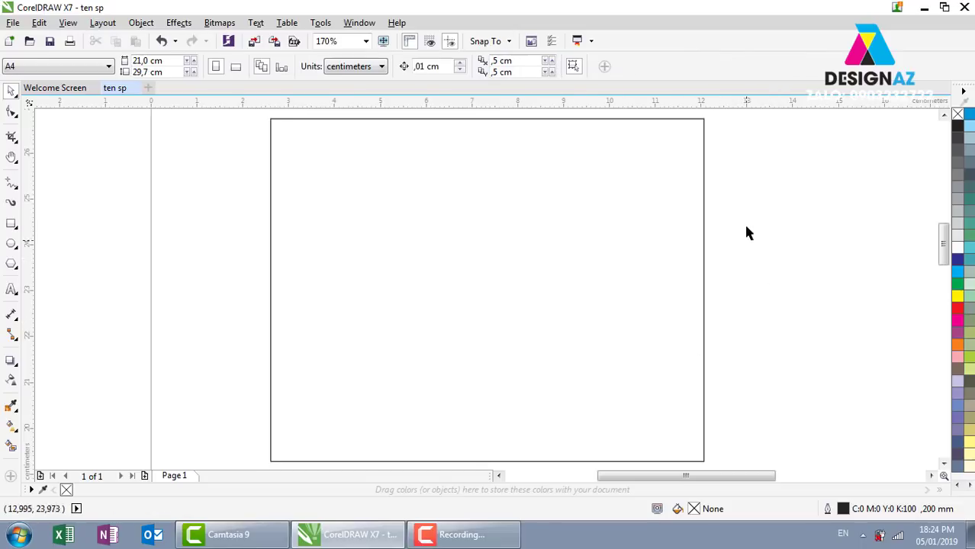
left_click(703, 296)
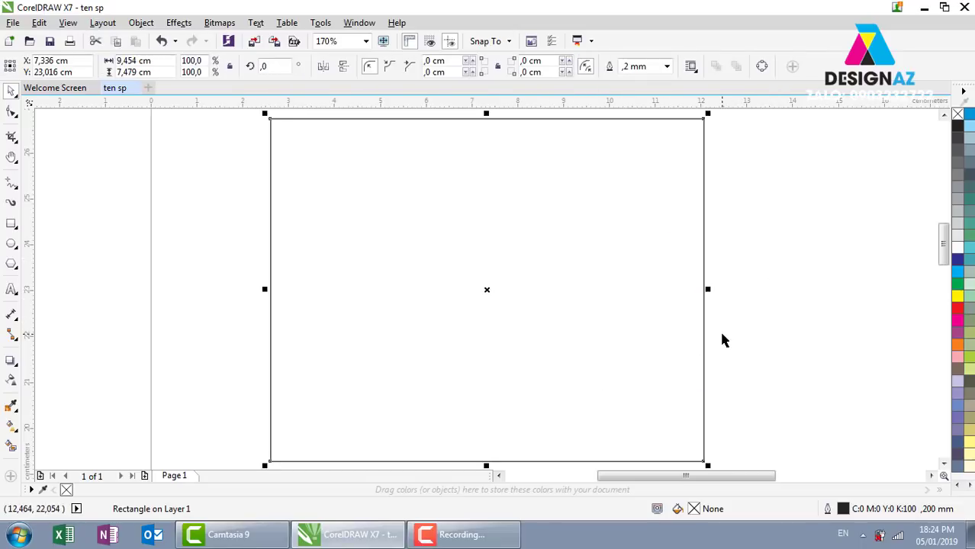
left_click(751, 271)
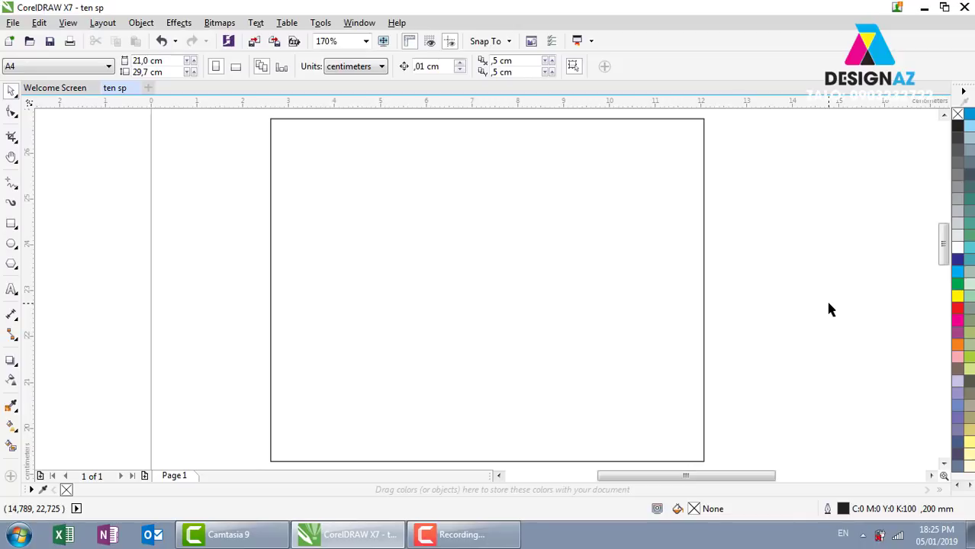
scroll(829, 305, "down", 2)
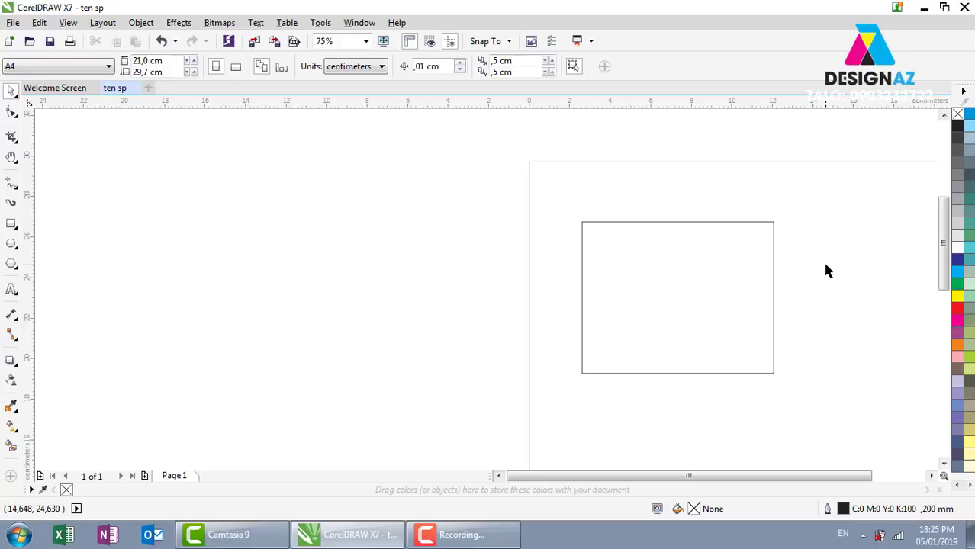
mouse_move(826, 265)
left_mouse_down()
mouse_move(513, 262)
mouse_move(552, 266)
left_mouse_up()
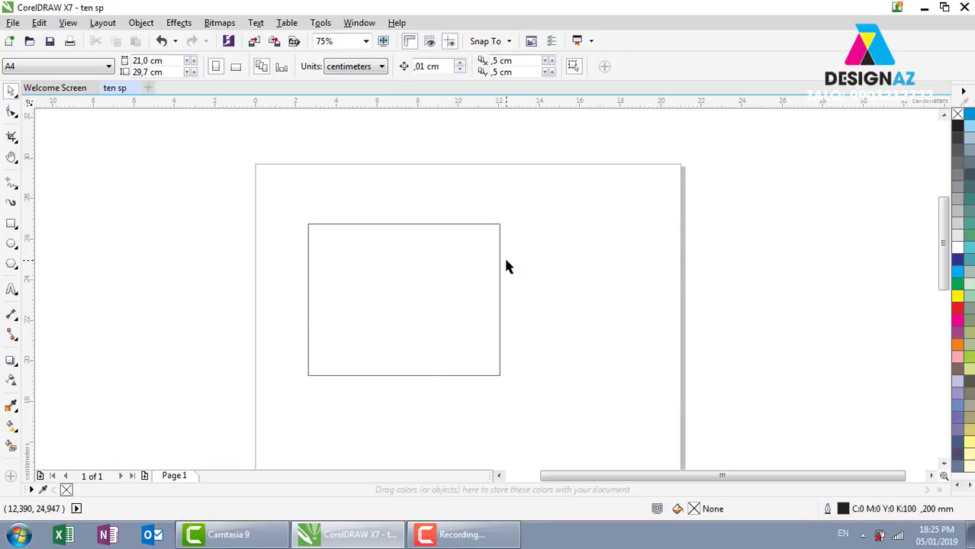
left_click(467, 224)
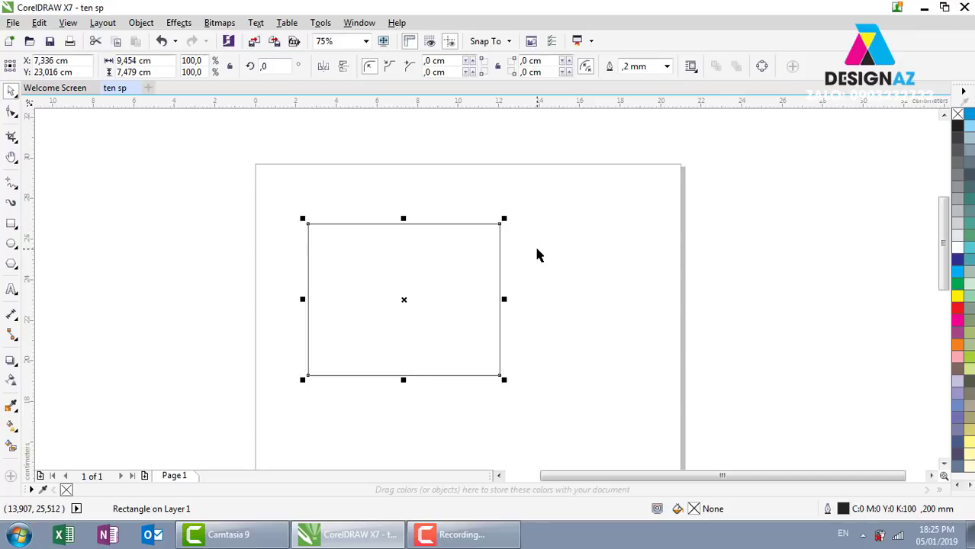
left_click(594, 311)
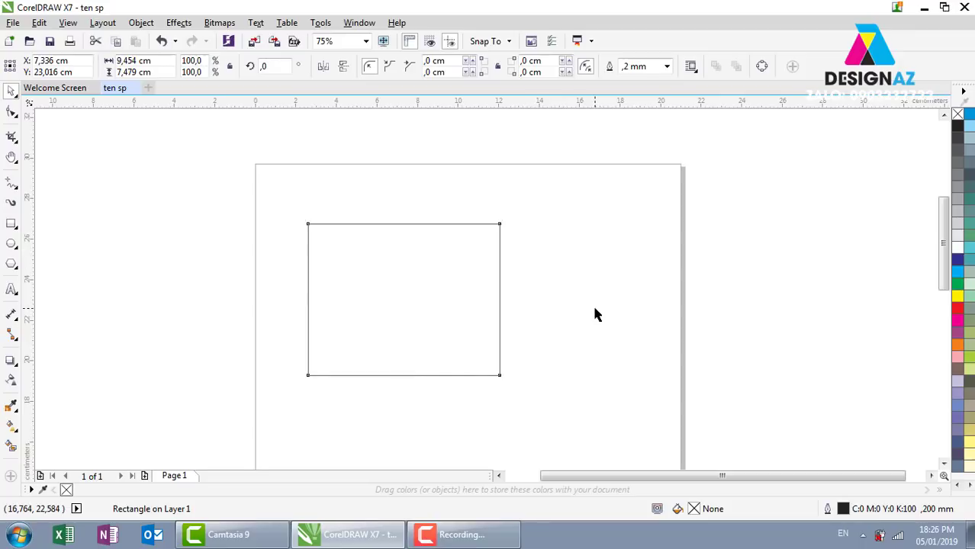
left_click(523, 300)
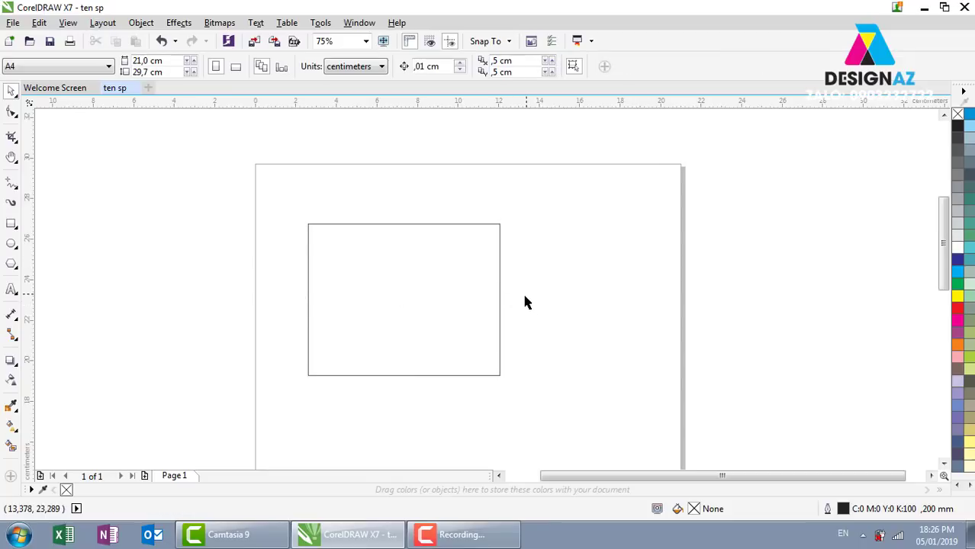
left_click(500, 259)
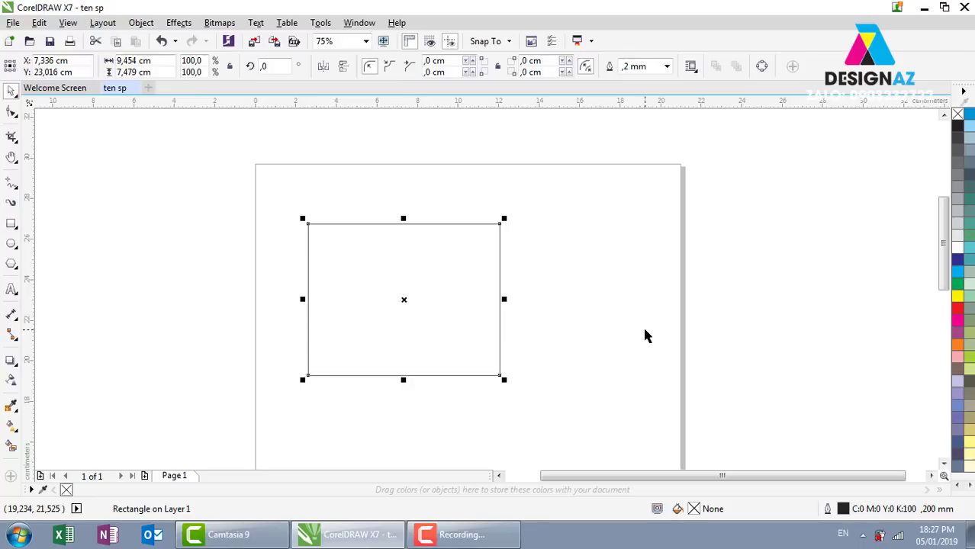
Select the rectangle and try a range of palette fills, from grey-blue to light yellow.
left_click(610, 307)
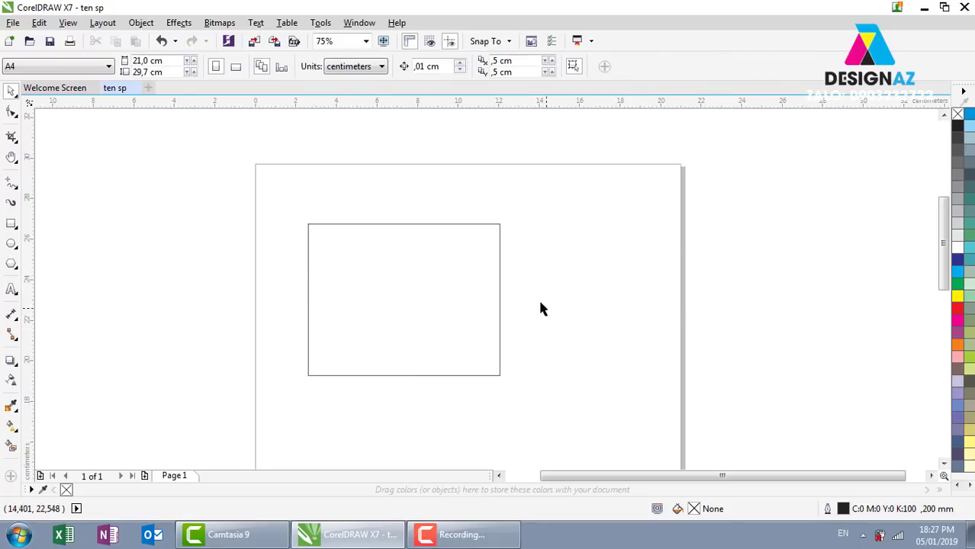
left_click(500, 284)
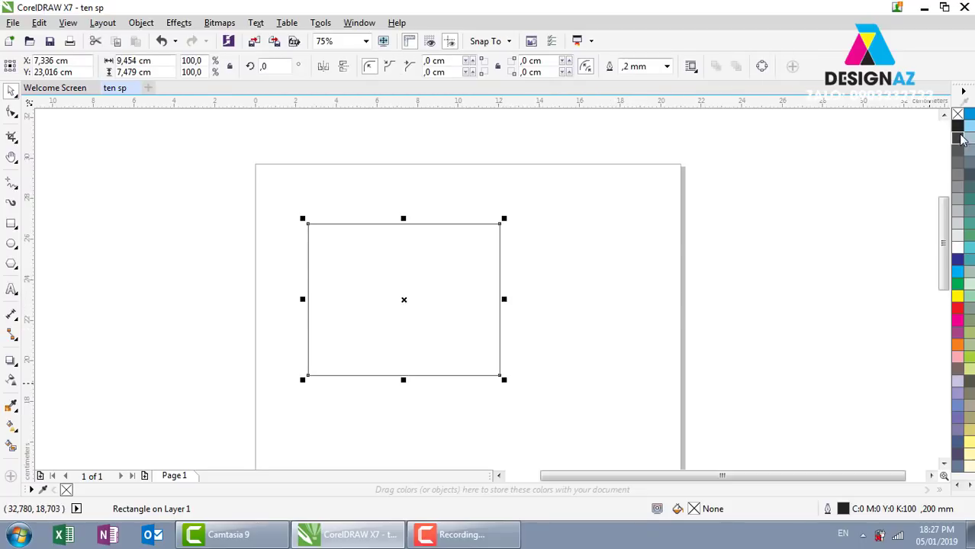
left_click(967, 153)
left_click(968, 175)
left_click(967, 200)
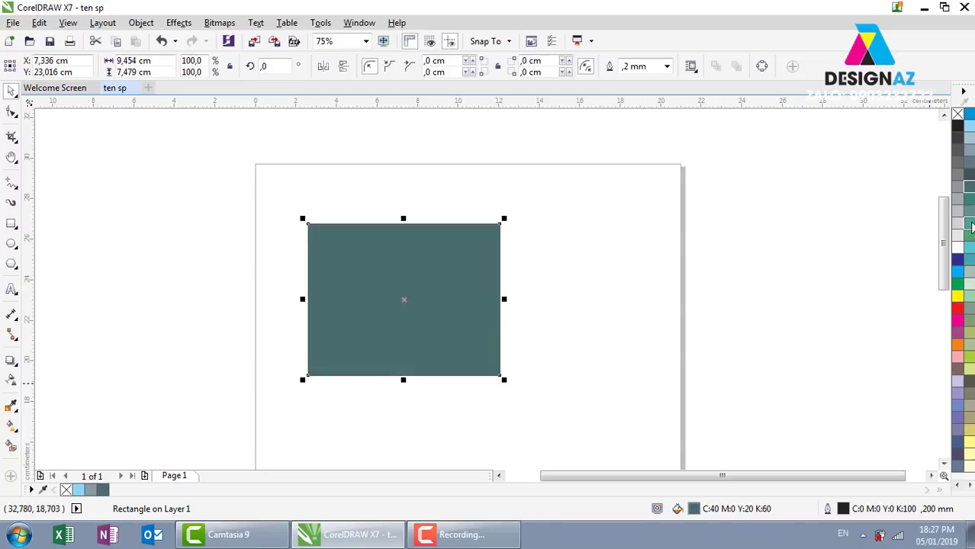
left_click(966, 236)
left_click(968, 290)
left_click(967, 319)
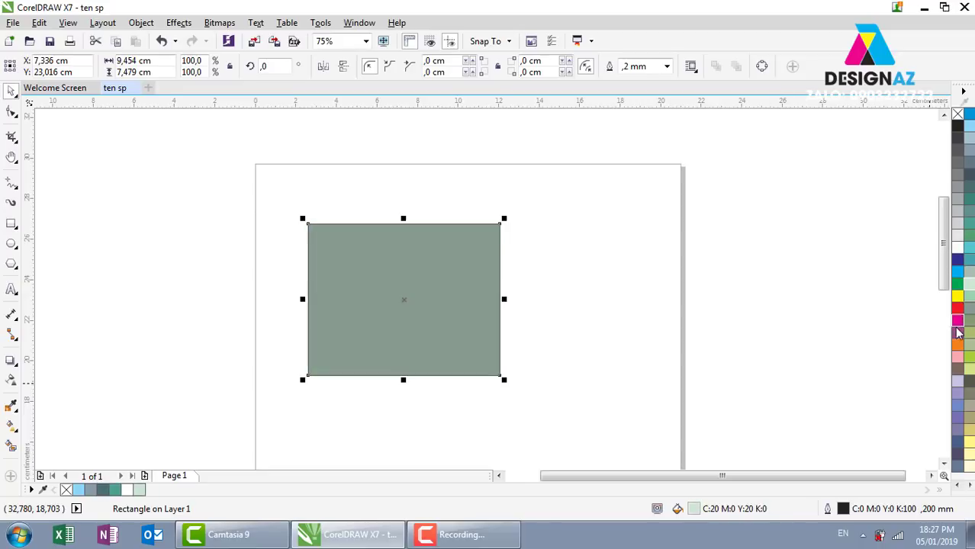
left_click(958, 345)
left_click(958, 381)
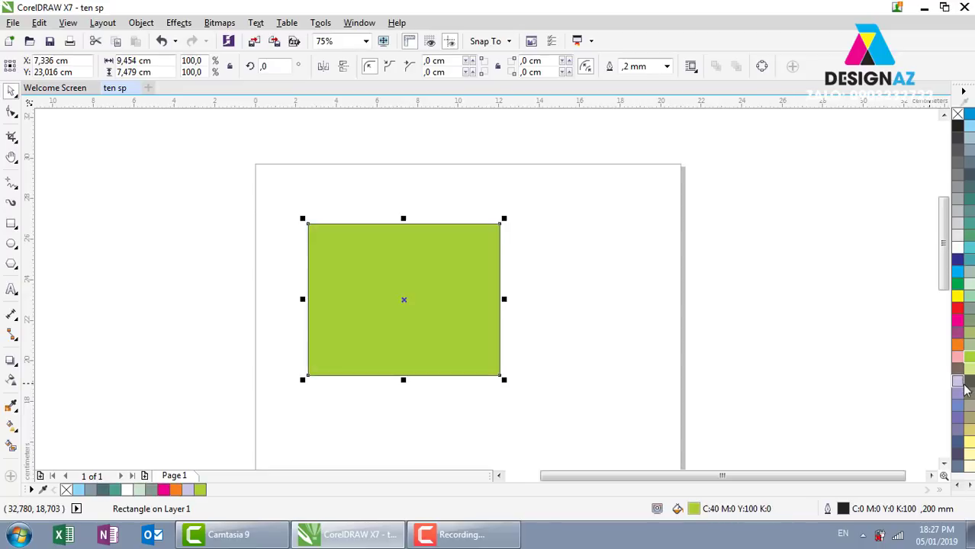
left_click(958, 385)
left_click(959, 419)
left_click(969, 443)
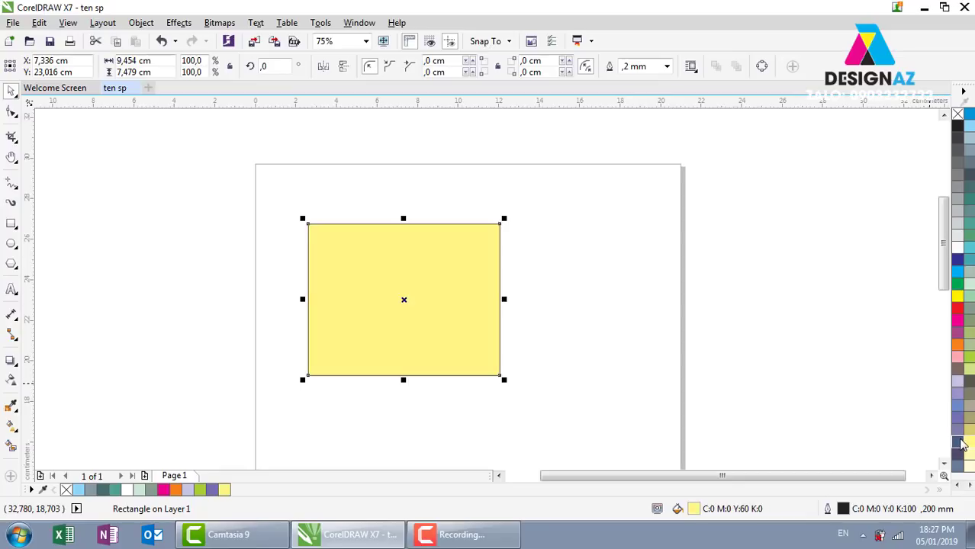
left_click(969, 453)
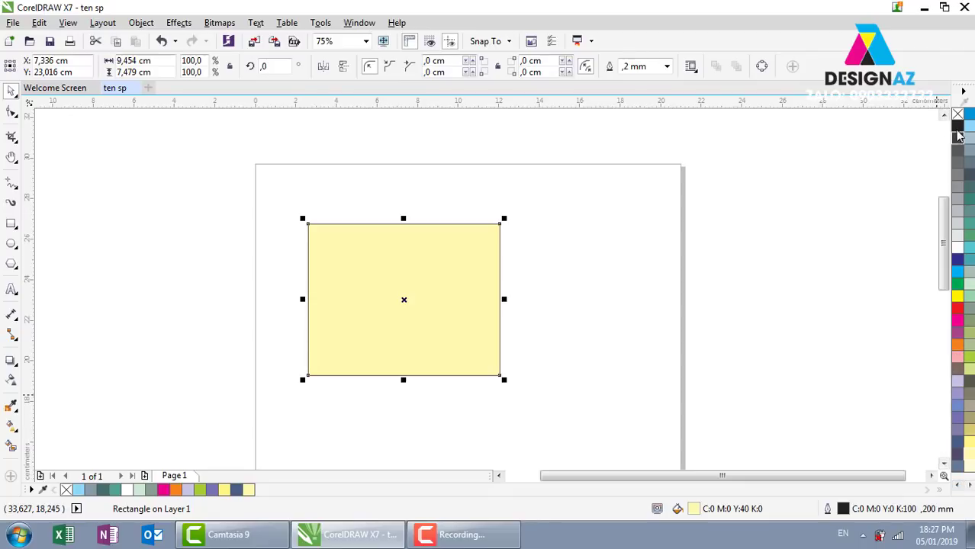
Try green, teal and dark grey, ending with a light grey fill (K:10), zoomed to fit.
left_click(969, 313)
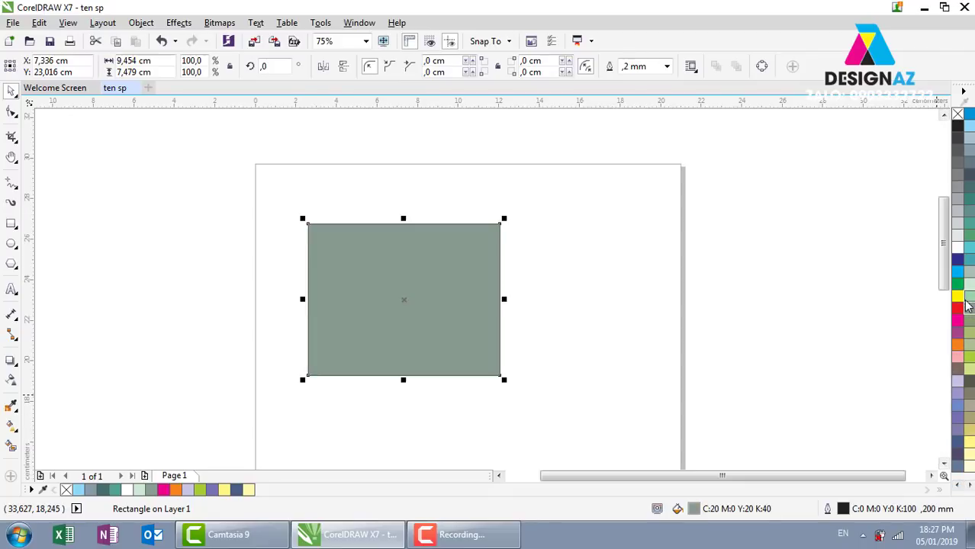
left_click(969, 261)
left_click(970, 237)
left_click(969, 191)
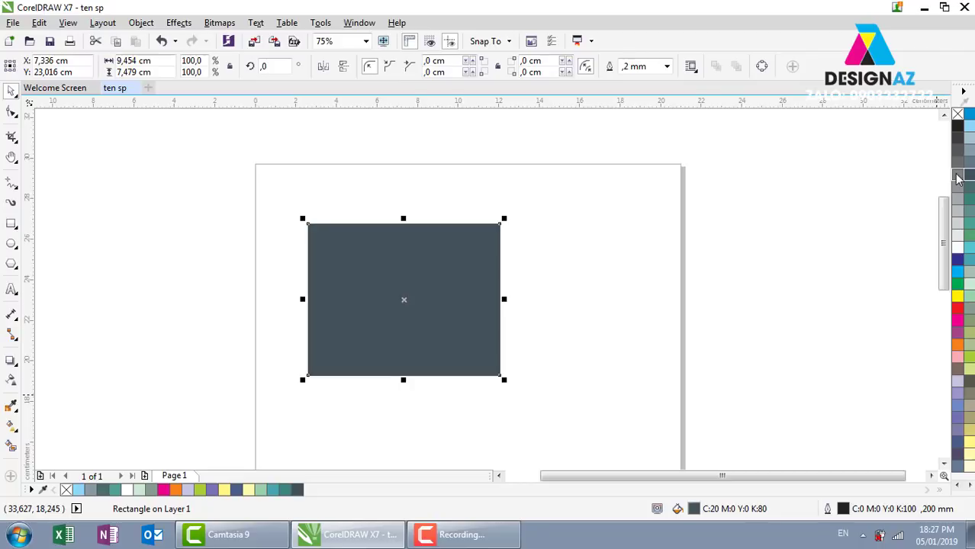
left_click(958, 238)
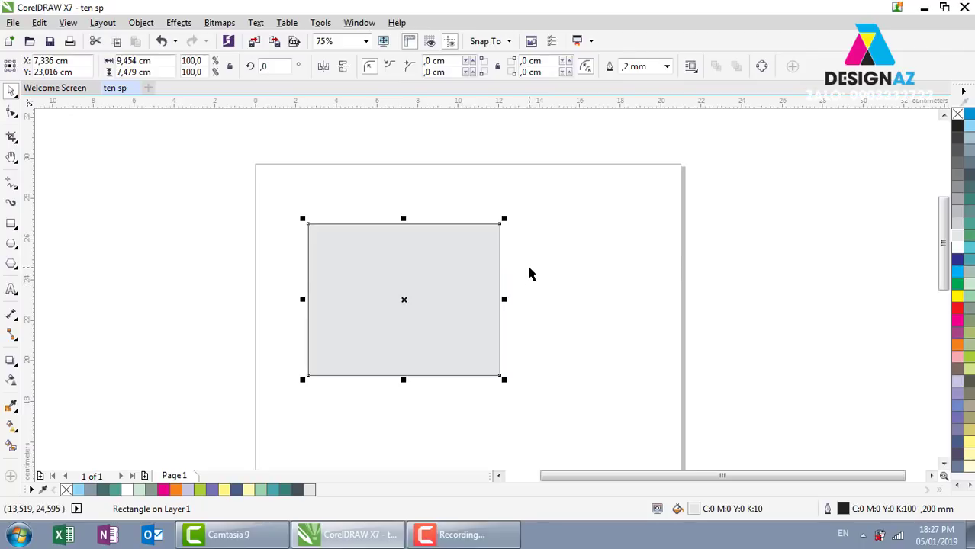
key("shift+F2")
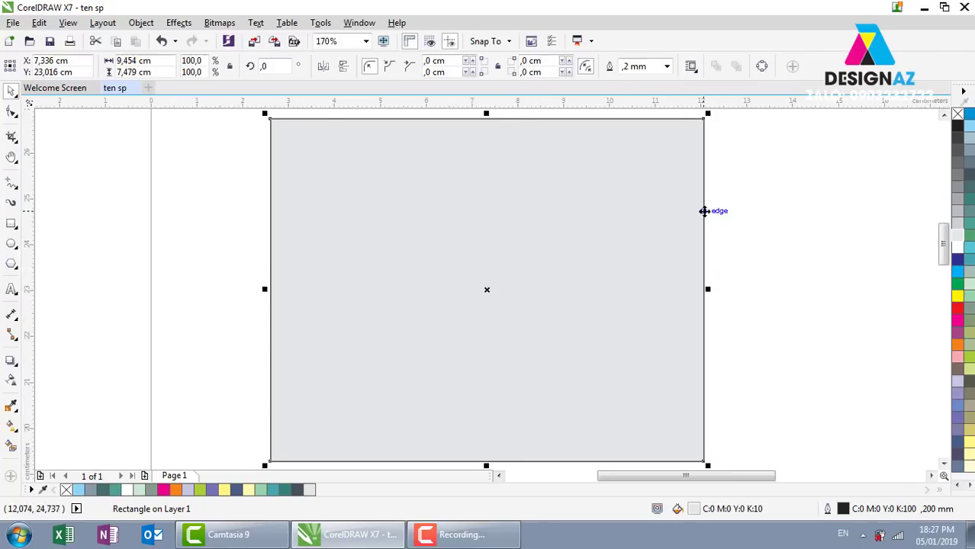
Test a red outline and undo fill removal, then remove the outline entirely.
right_click(958, 310)
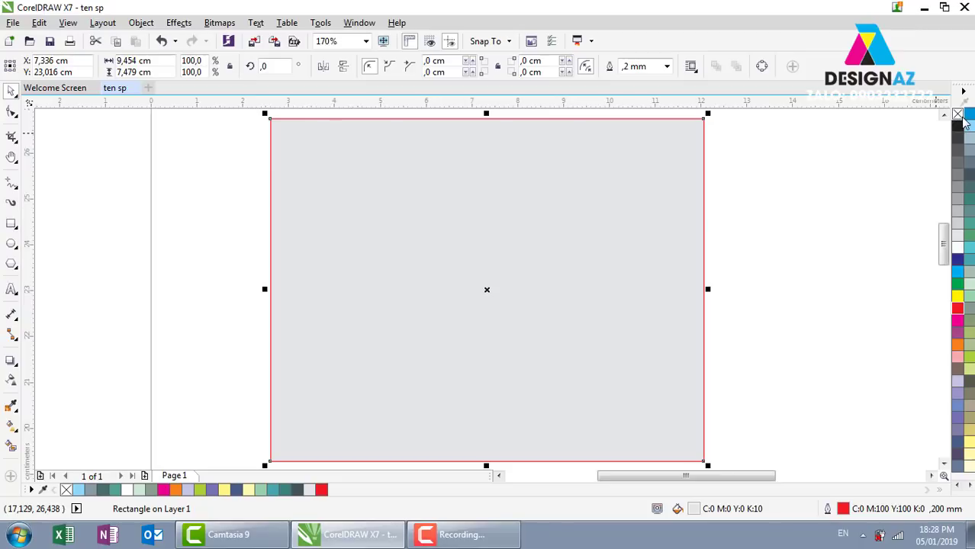
left_click(958, 114)
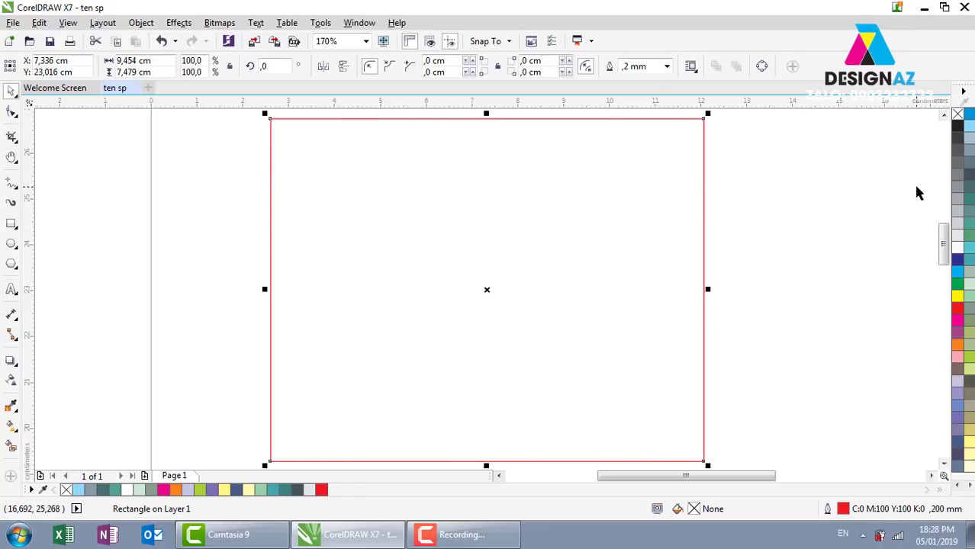
key("ctrl+z")
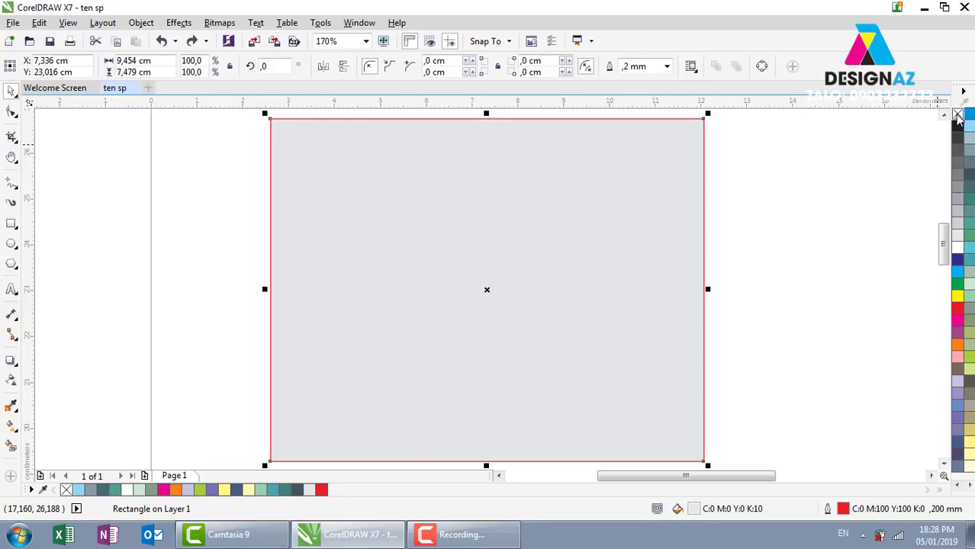
left_click(959, 114)
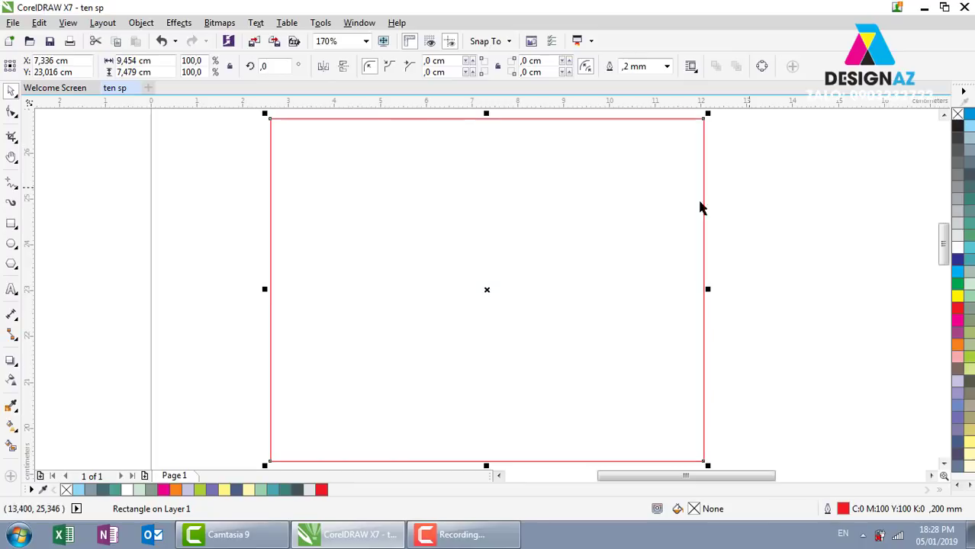
key("ctrl+z")
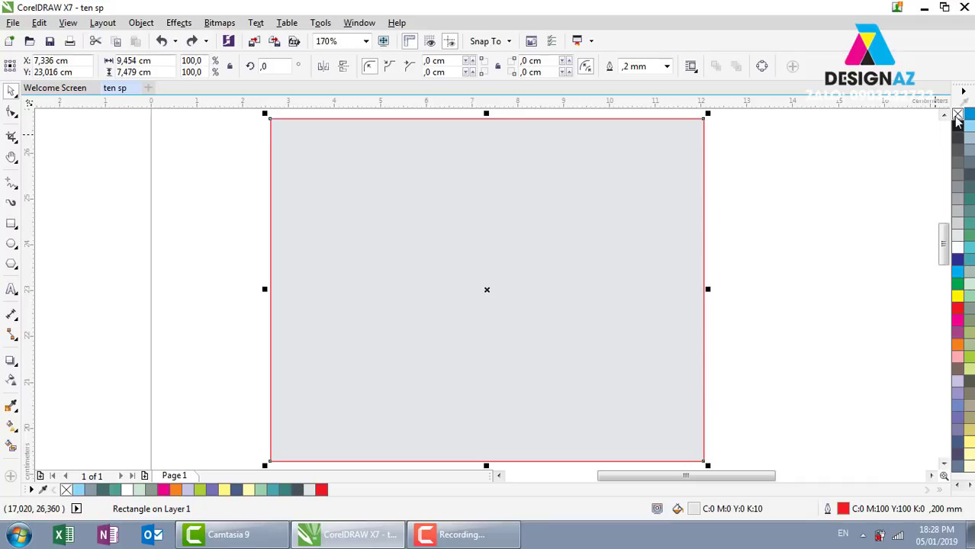
right_click(957, 118)
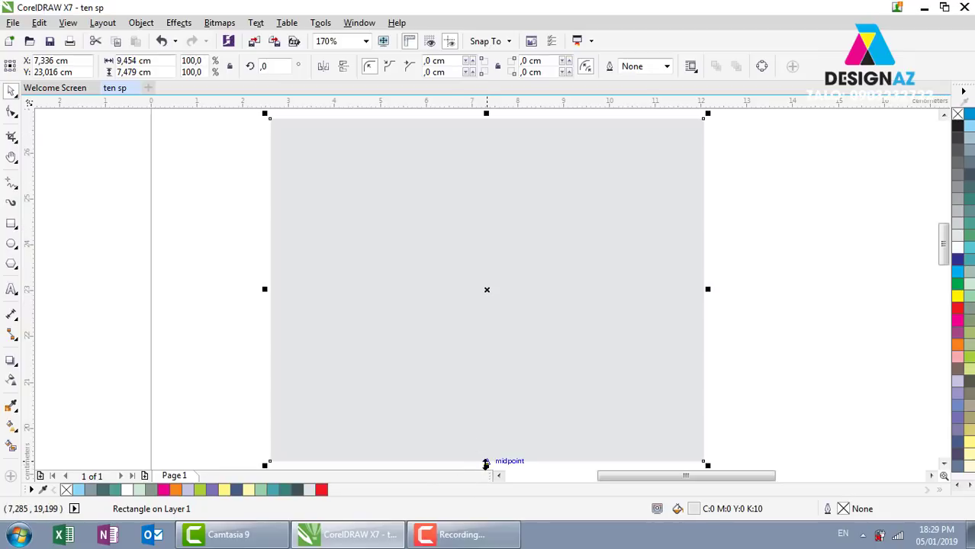
Shorten the rectangle to 9,454 × 5,263 cm, nudge it left, and reselect it.
left_click_drag(486, 465, 486, 383)
left_click_drag(535, 281, 538, 283)
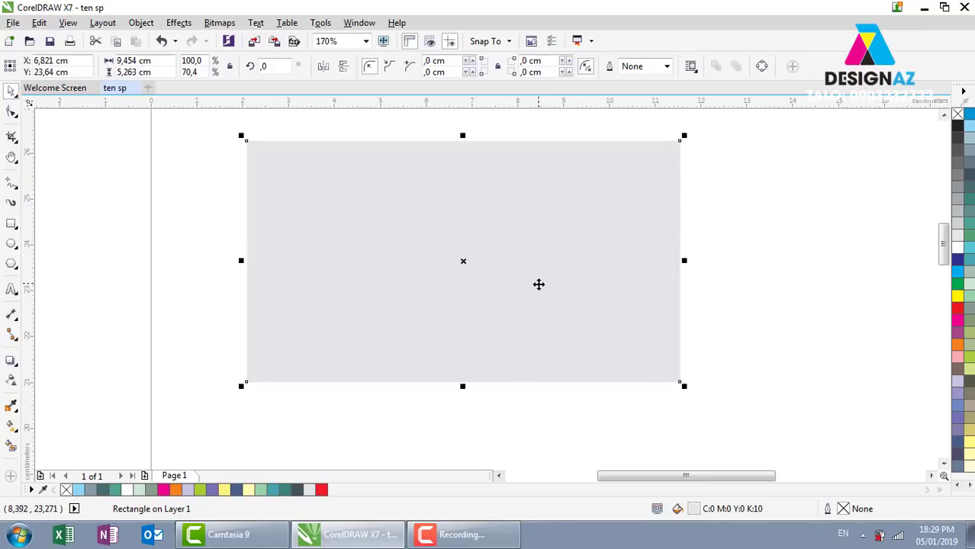
left_click(747, 238)
left_click(640, 250)
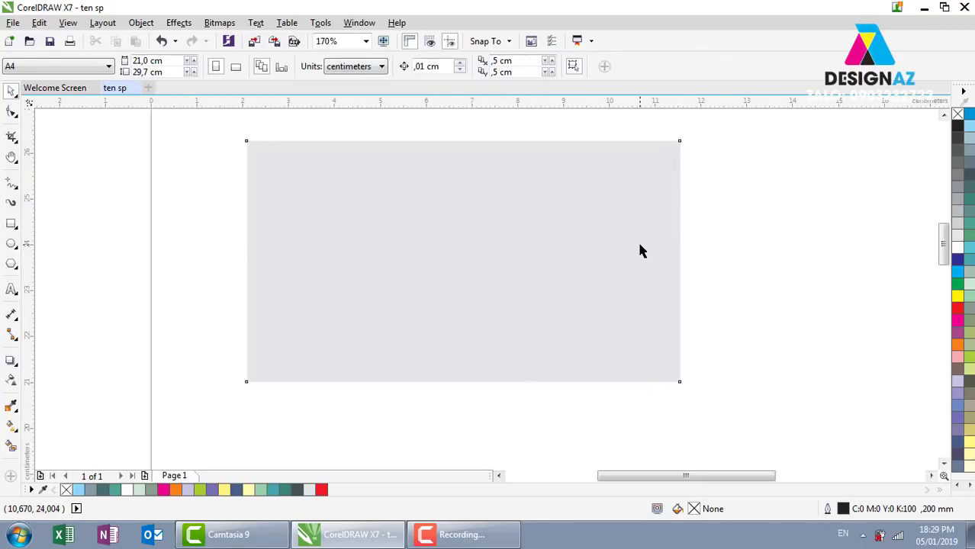
left_click(760, 269)
left_click(641, 250)
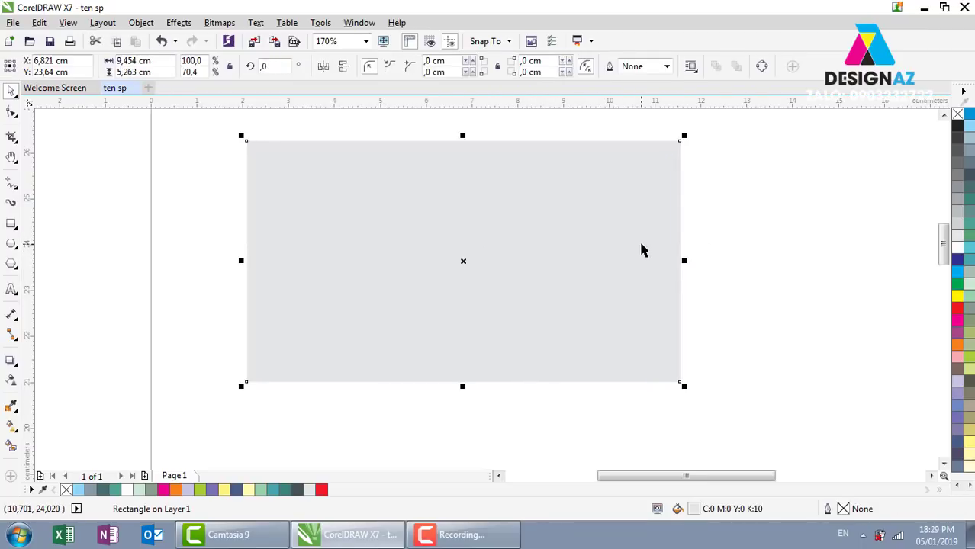
left_click(695, 233)
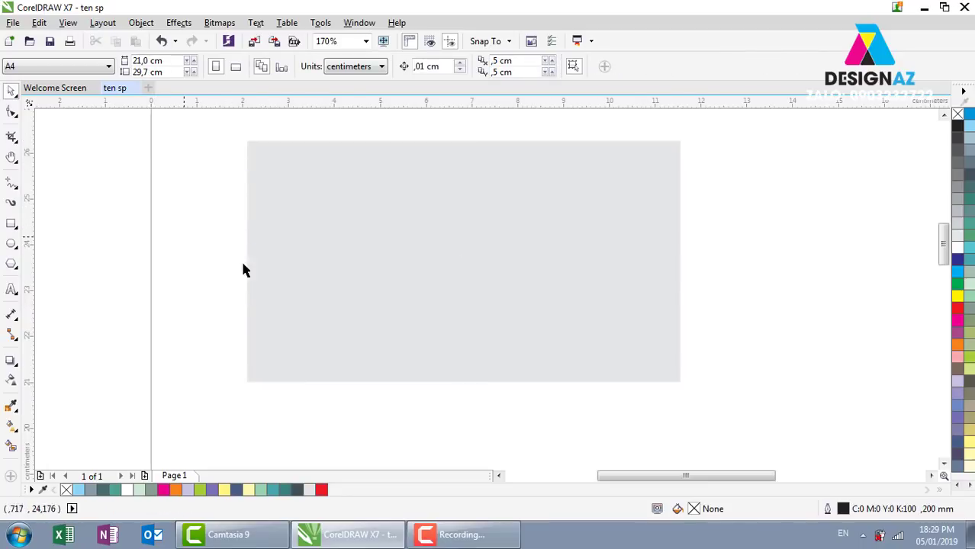
left_click_drag(234, 117, 767, 380)
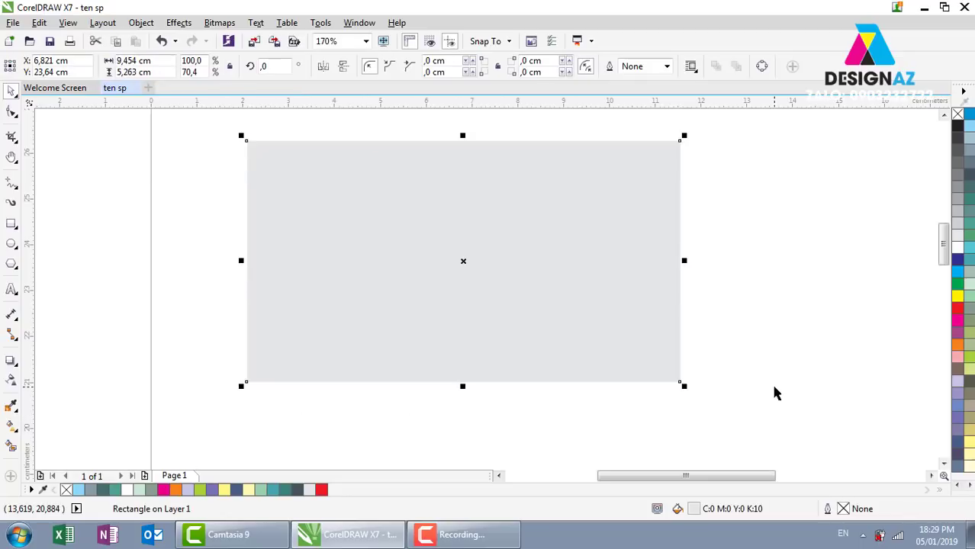
left_click(761, 314)
left_click(562, 269)
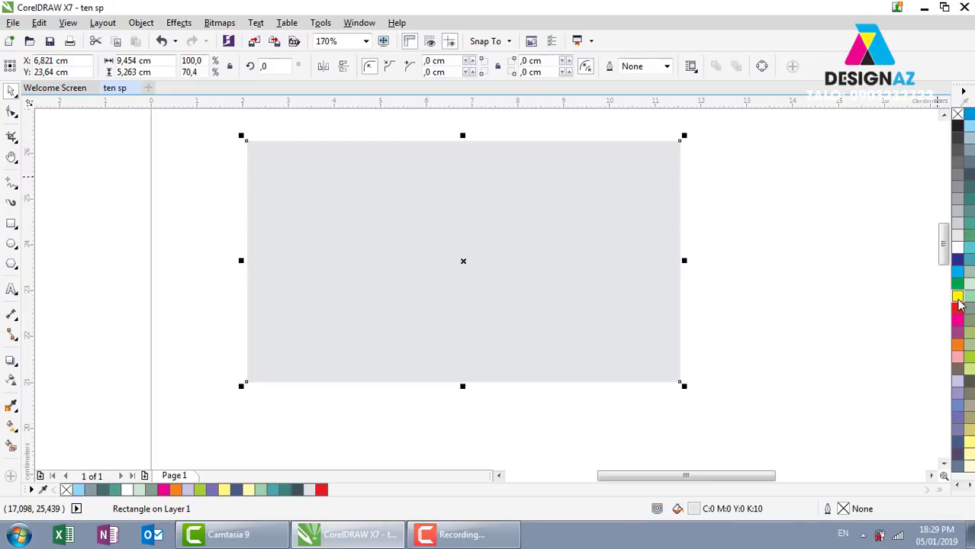
Try olive, dark green and brown-grey shades, ending with deep pink fill (C:1 M:100 Y:38 K:0).
left_click(960, 304)
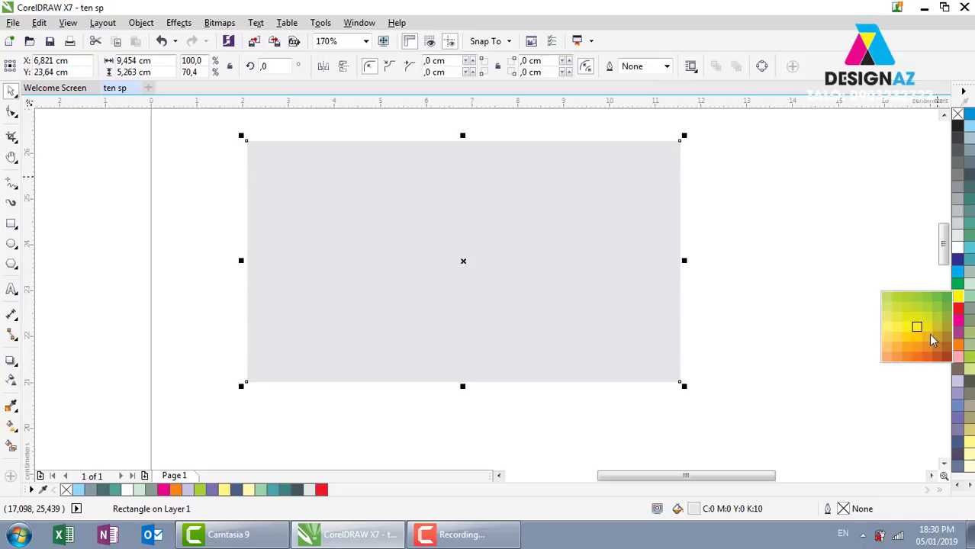
left_click(937, 333)
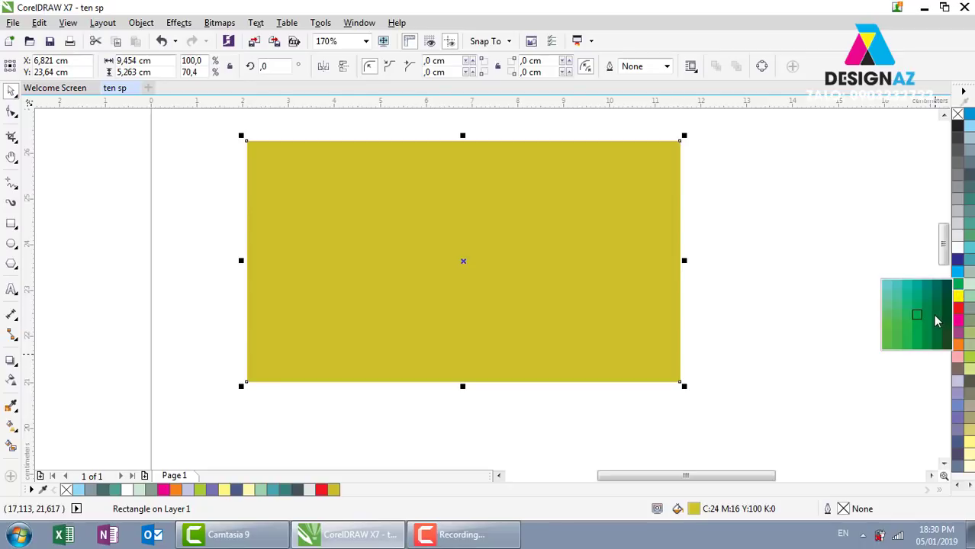
left_click_drag(959, 290, 936, 314)
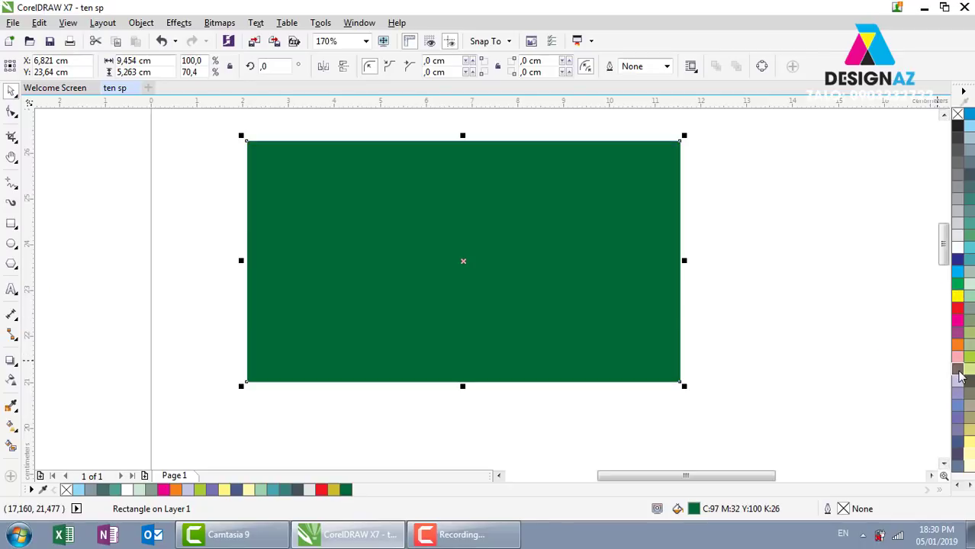
left_click_drag(961, 375, 936, 387)
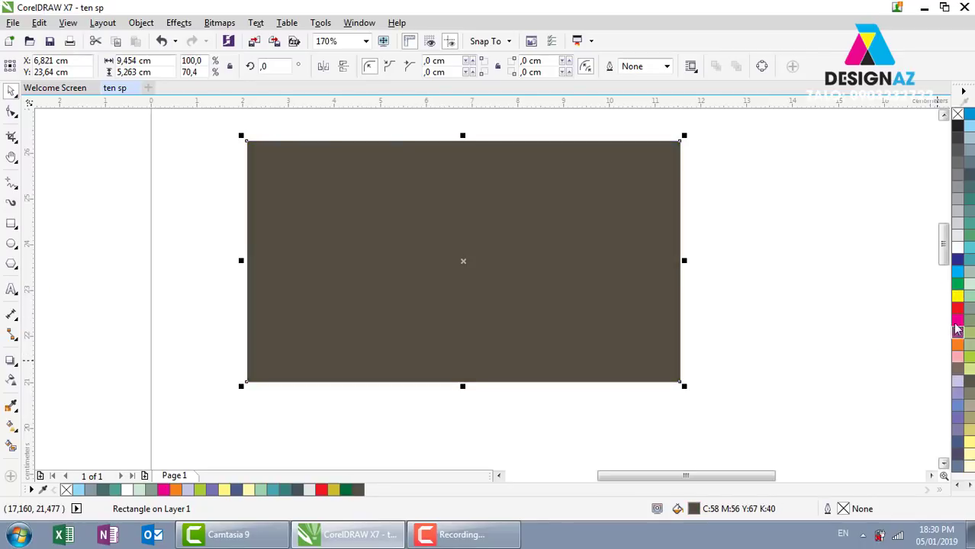
left_click_drag(960, 322, 920, 376)
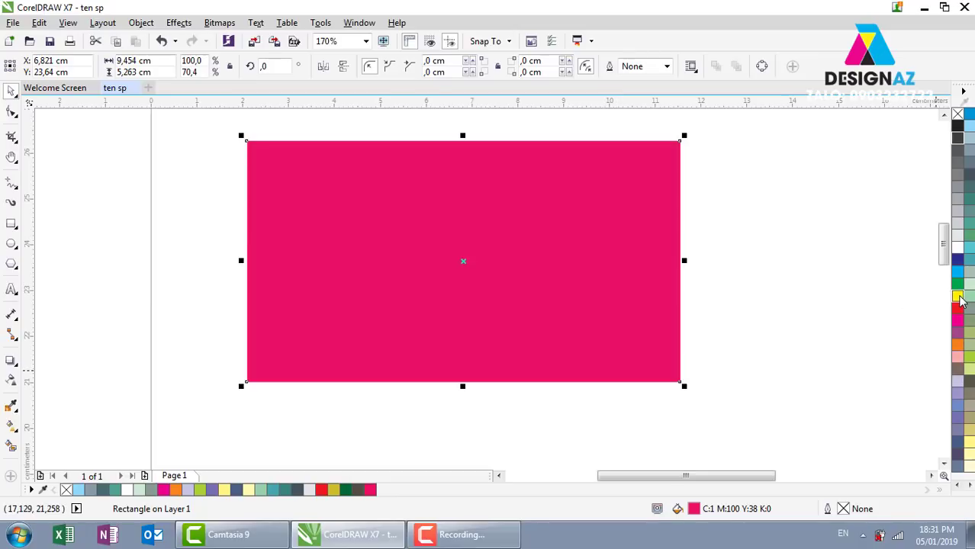
Ctrl-mix yellow, then dark blue, into the pink fill to reach C:28 M:62 Y:51.
left_click(960, 298, "ctrl")
left_click(960, 299, "ctrl")
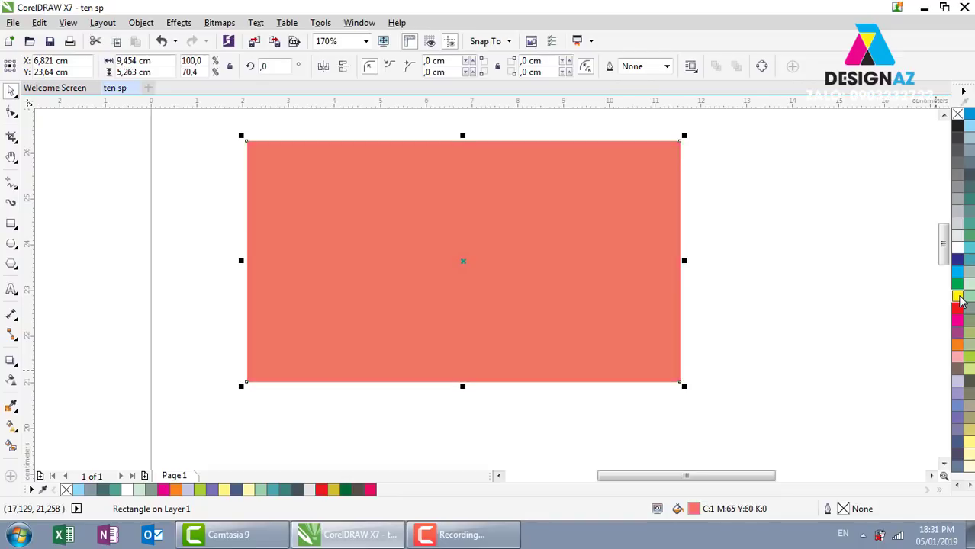
left_click(960, 298, "ctrl")
left_click(960, 299, "ctrl")
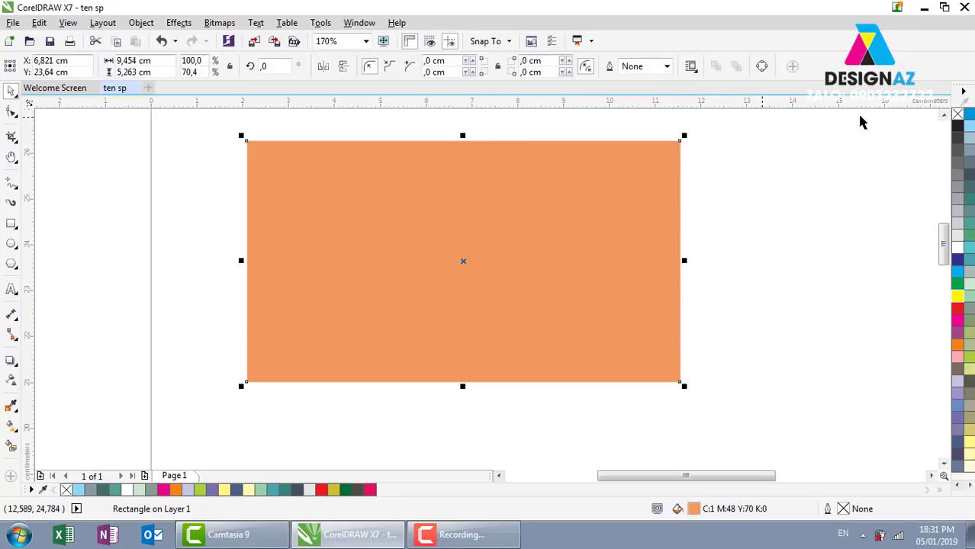
left_click(957, 261, "ctrl")
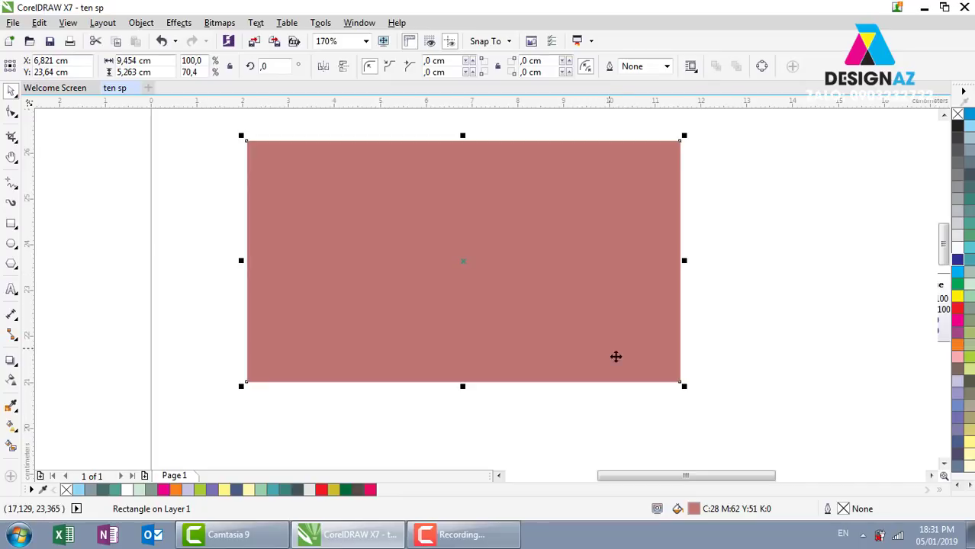
left_click(727, 233)
left_click(650, 260)
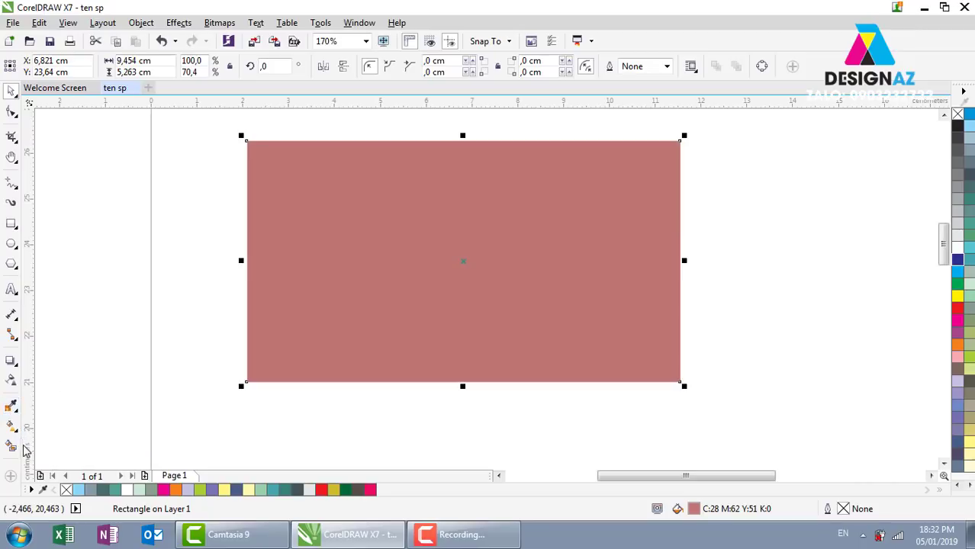
Open the rectangle's Edit Fill dialog set to Uniform fill.
left_click(12, 447)
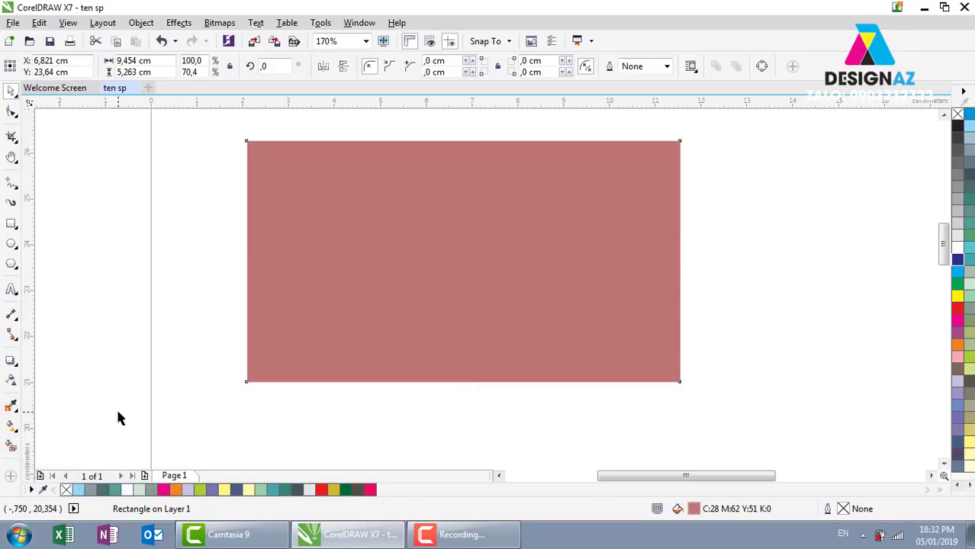
key("space")
key("F11")
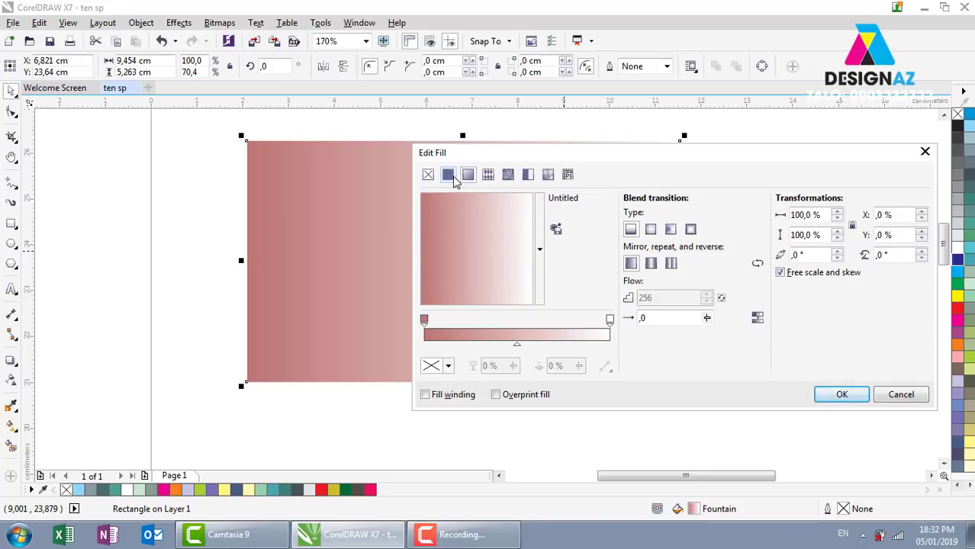
left_click(451, 177)
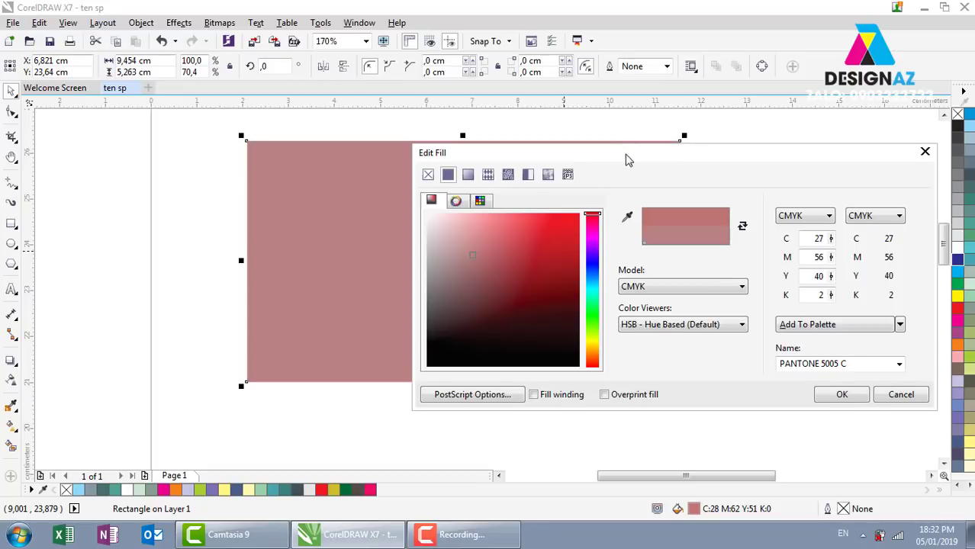
Preview dark red, green, purple, orange and light tan fills, then close keeping dusty pink.
mouse_move(627, 159)
left_mouse_down()
mouse_move(776, 197)
mouse_move(793, 158)
left_mouse_up()
left_click(701, 271)
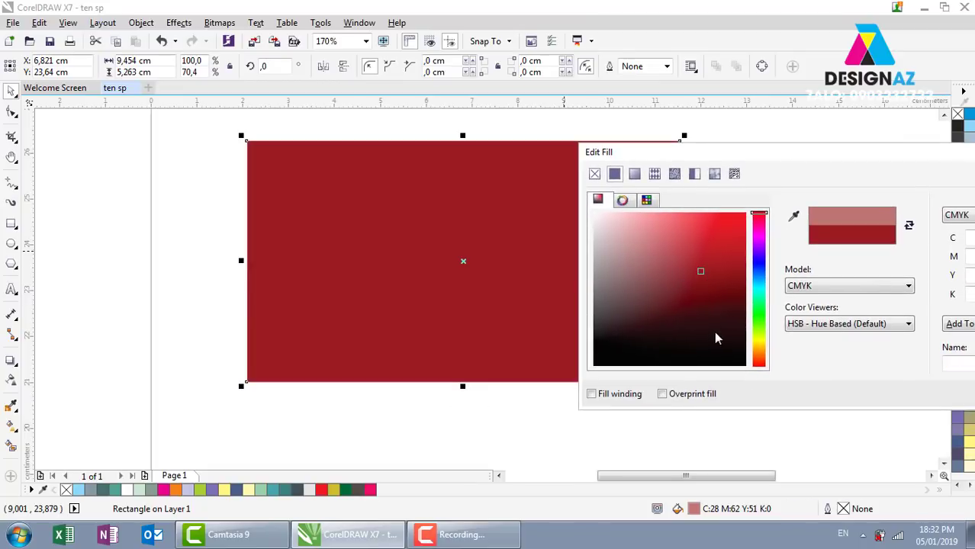
left_click(759, 302)
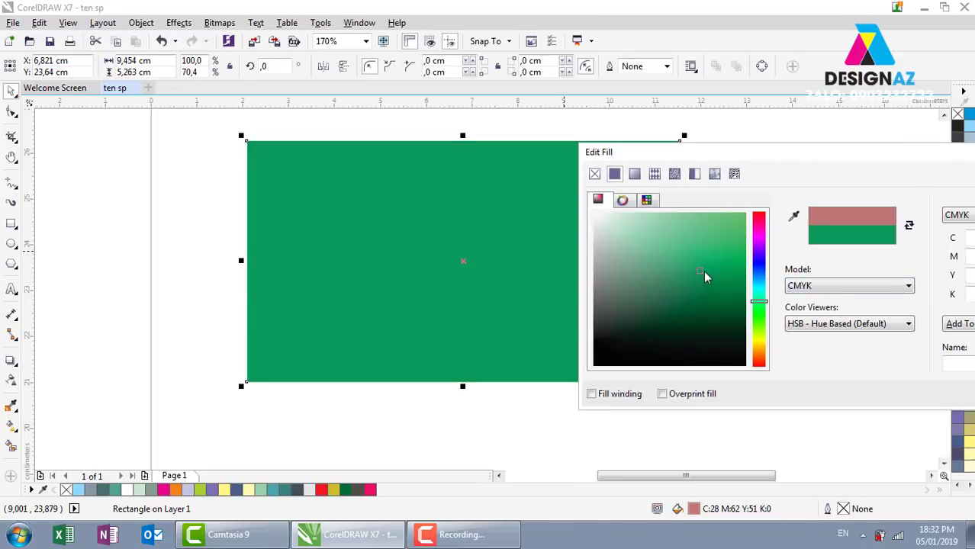
left_click(759, 240)
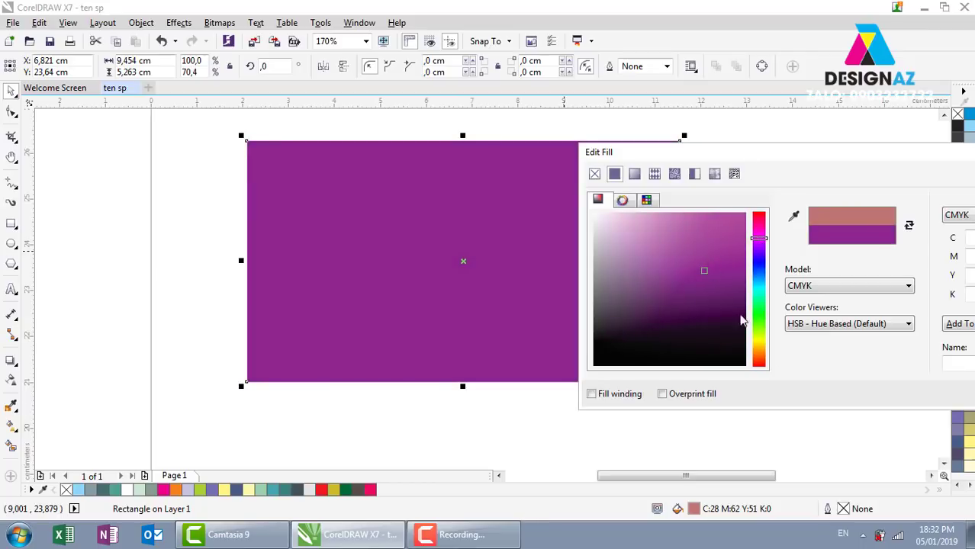
left_click(759, 354)
left_click_drag(737, 313, 666, 231)
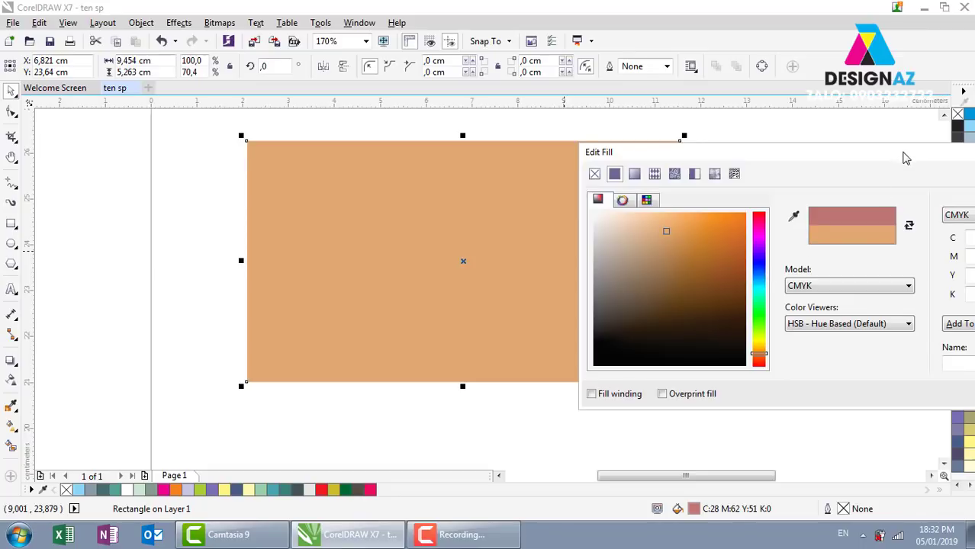
left_click_drag(882, 160, 639, 181)
left_click(795, 176)
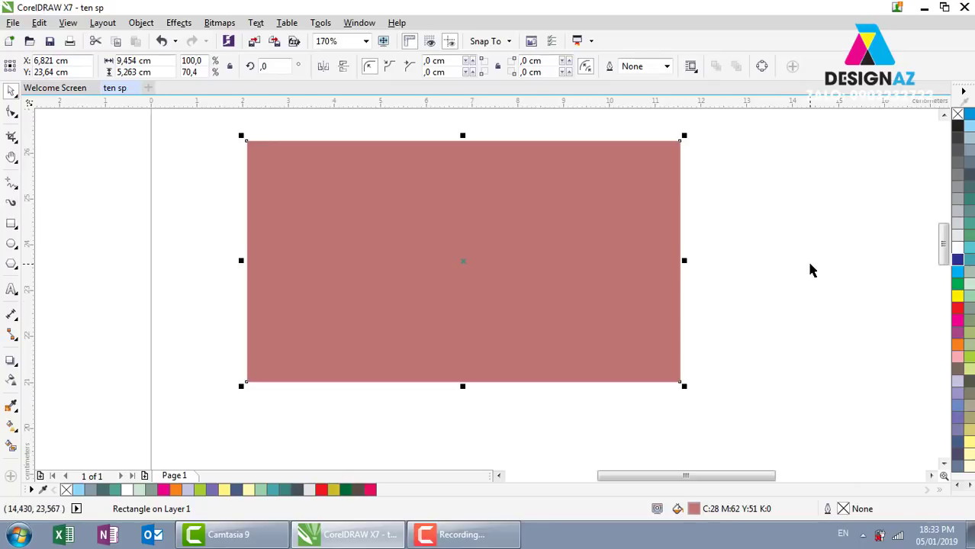
left_click(807, 274)
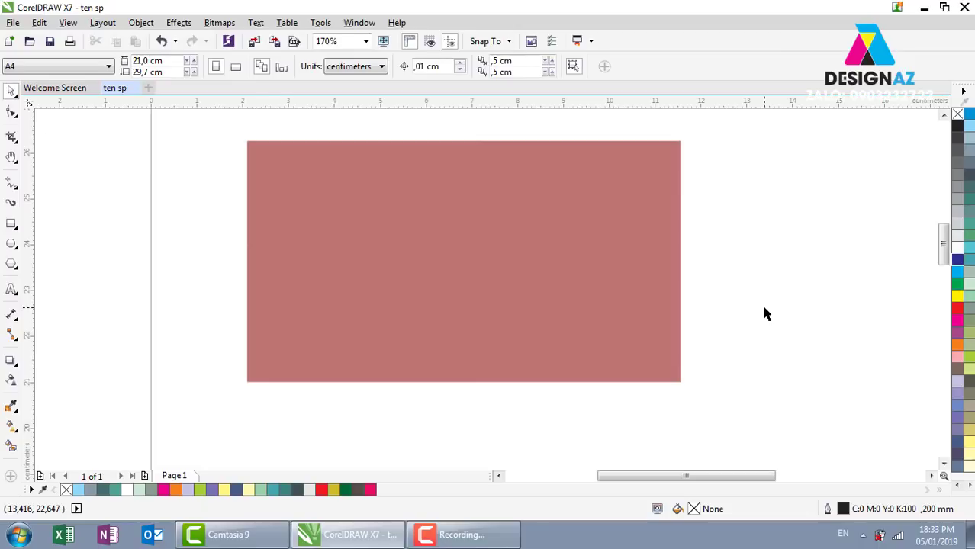
left_click(635, 273)
left_click(783, 242)
left_click(614, 253)
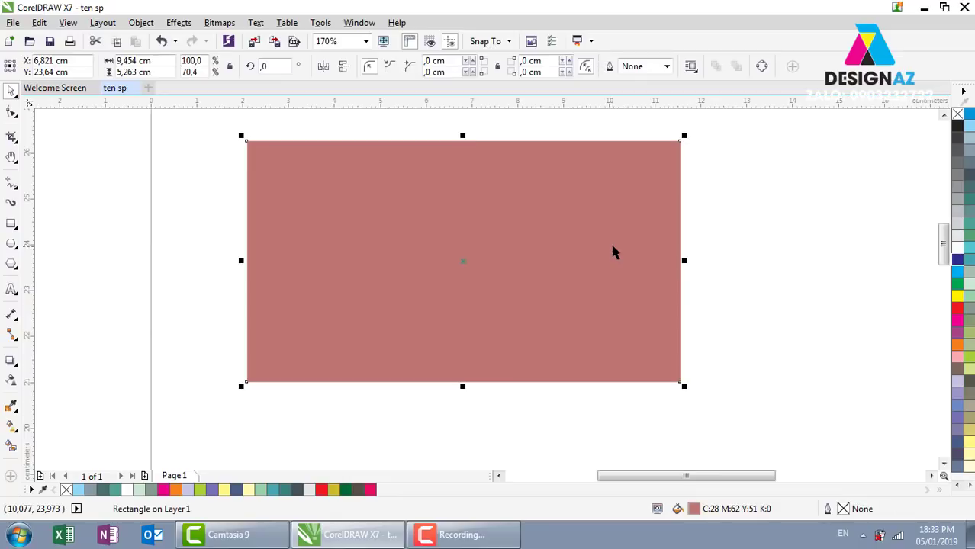
left_click(751, 325)
left_click_drag(616, 279, 796, 321)
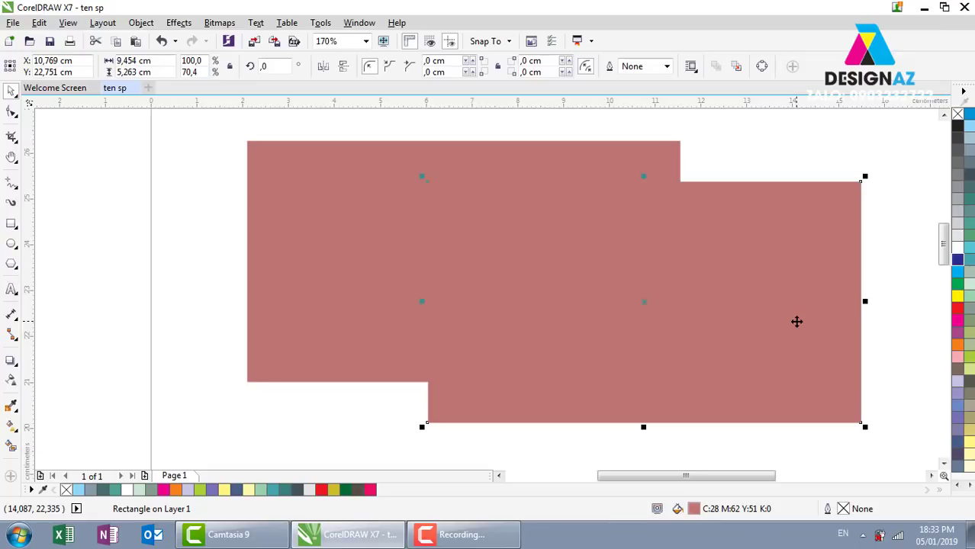
key("ctrl+z")
left_click(635, 320)
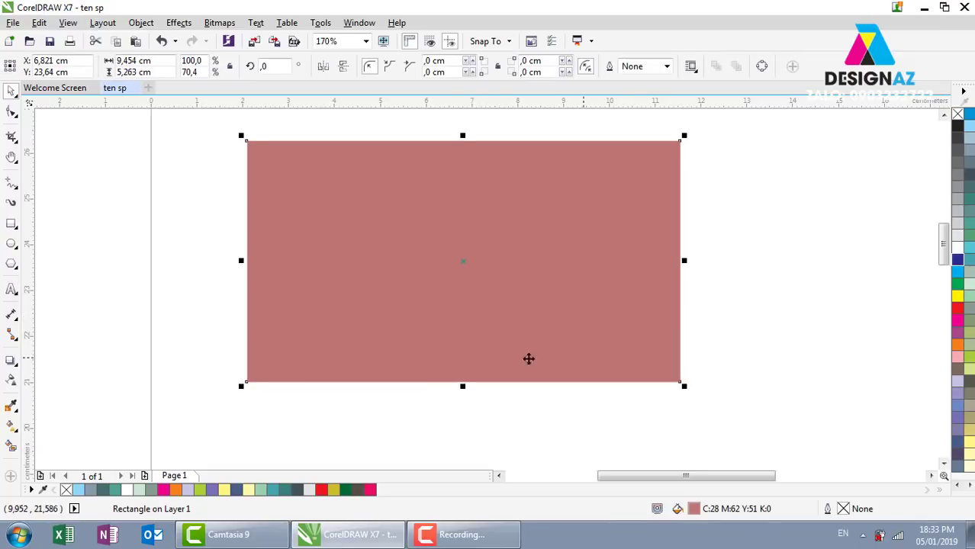
scroll(453, 352, "down", 3)
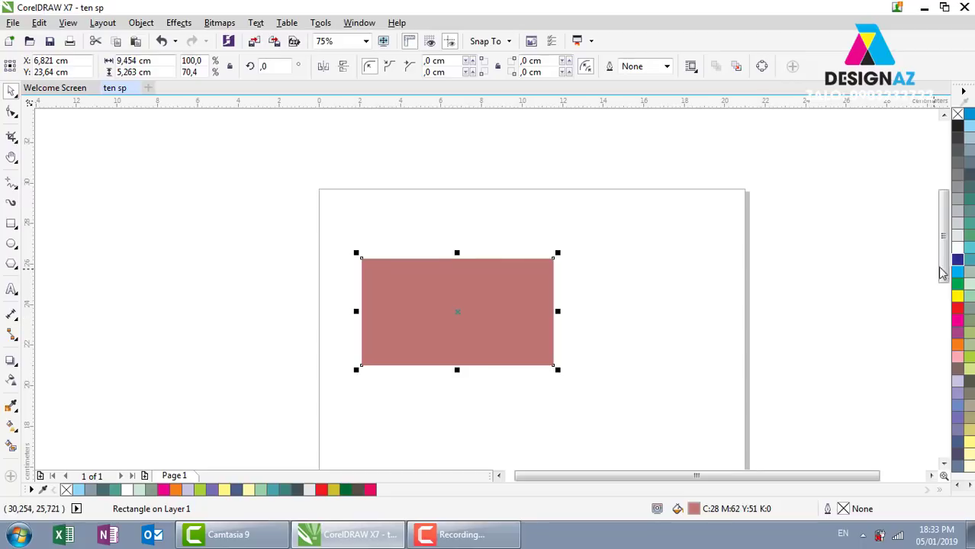
left_click(960, 273)
left_click_drag(559, 312, 433, 311)
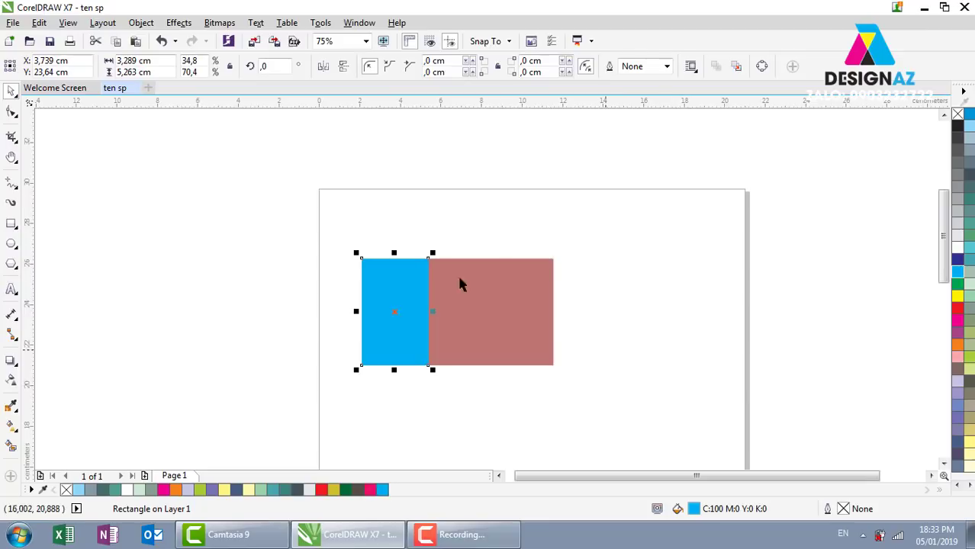
left_click_drag(457, 356, 721, 351)
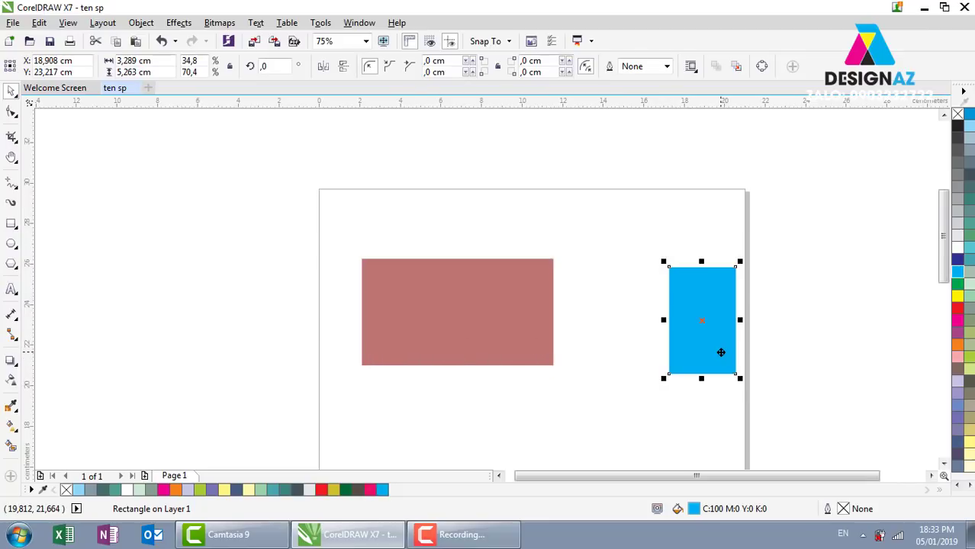
key("Delete")
left_click(475, 322)
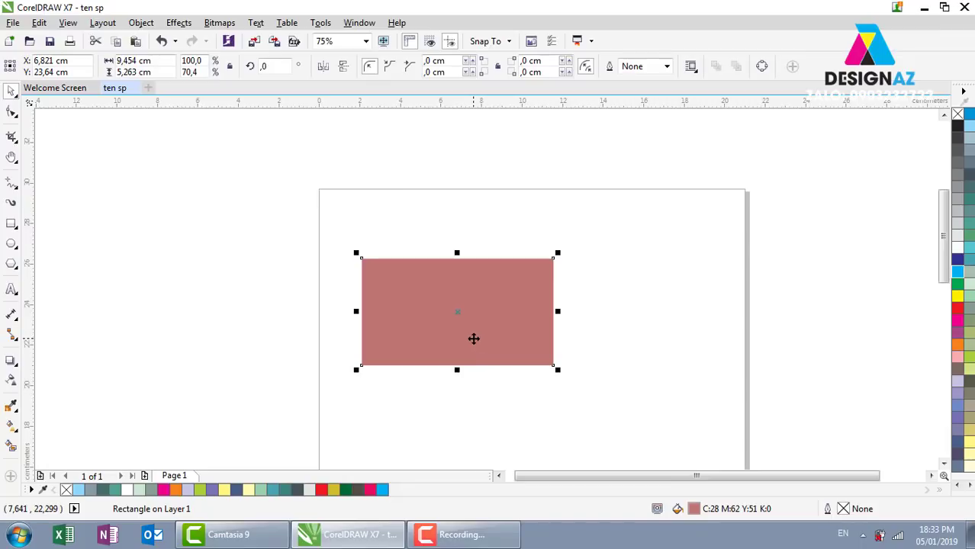
mouse_move(474, 339)
left_mouse_down()
mouse_move(733, 338)
mouse_move(784, 316)
left_mouse_up()
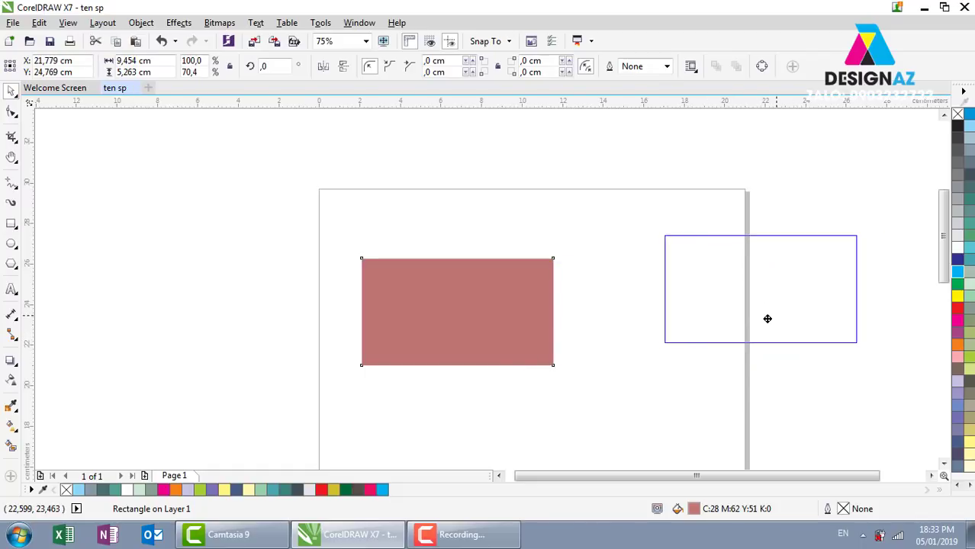
mouse_move(784, 315)
left_mouse_down()
mouse_move(751, 326)
mouse_move(751, 343)
left_mouse_up()
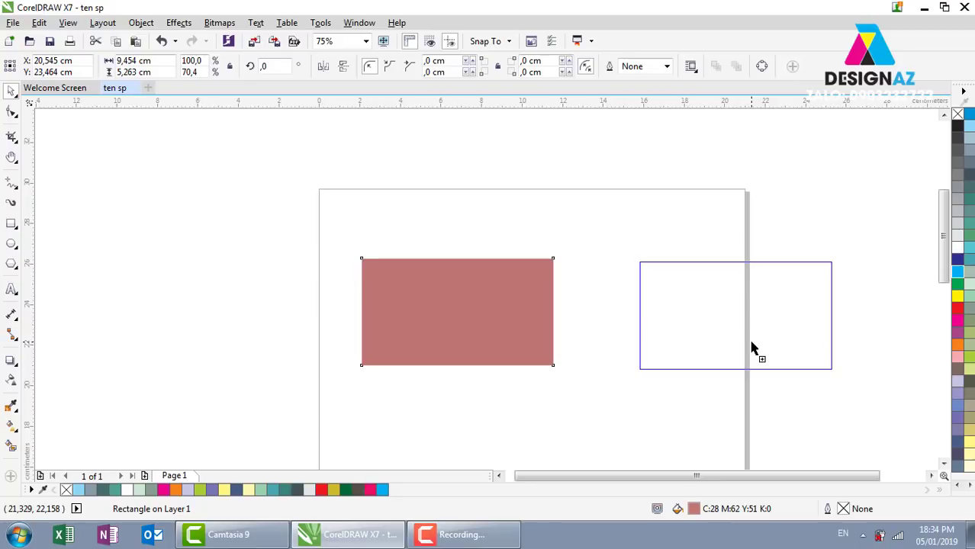
left_click_drag(751, 343, 752, 348)
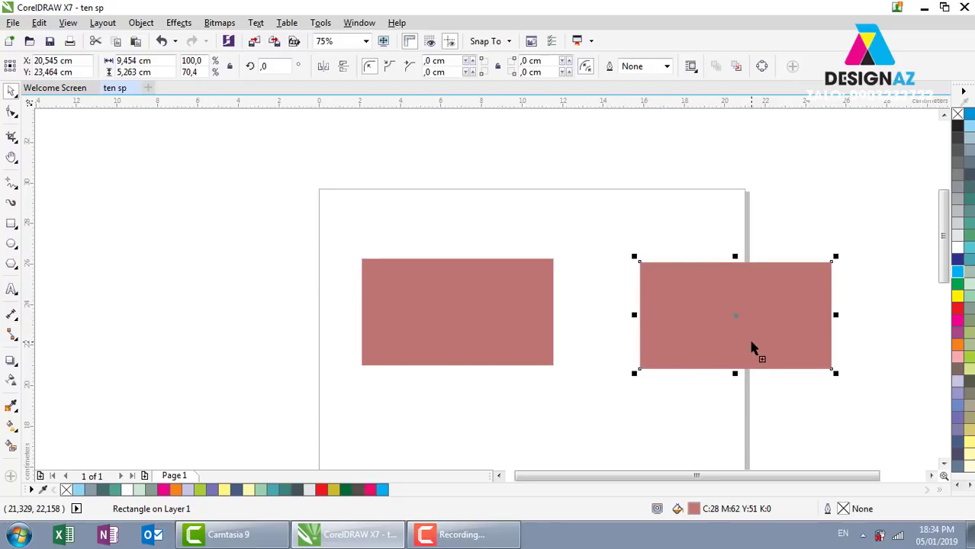
key("Delete")
left_click(492, 308)
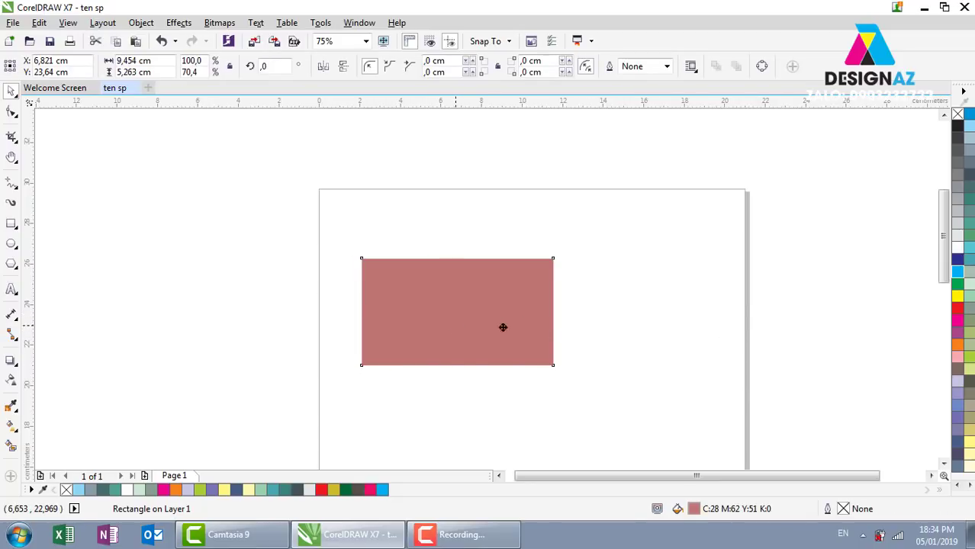
left_click_drag(503, 328, 752, 310)
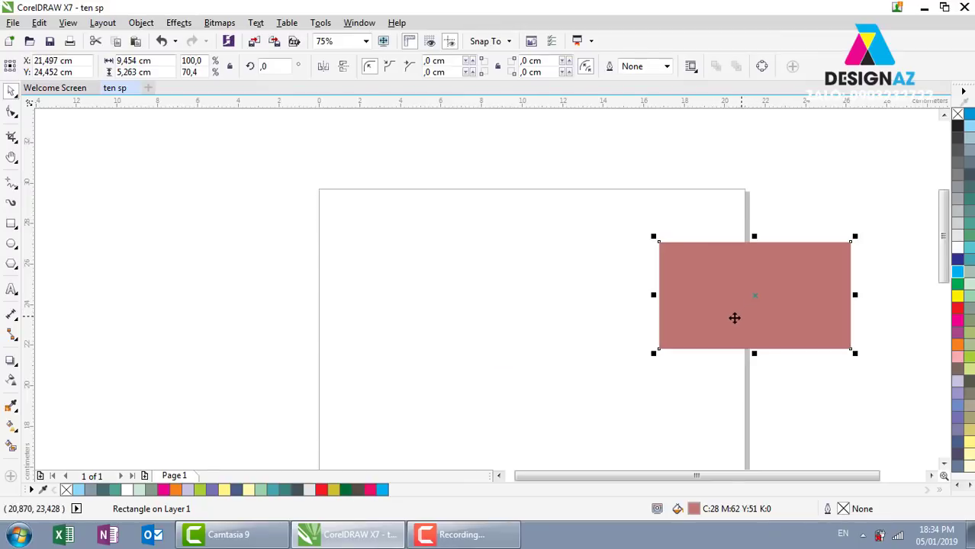
key("ctrl+z")
left_click_drag(477, 325, 716, 323)
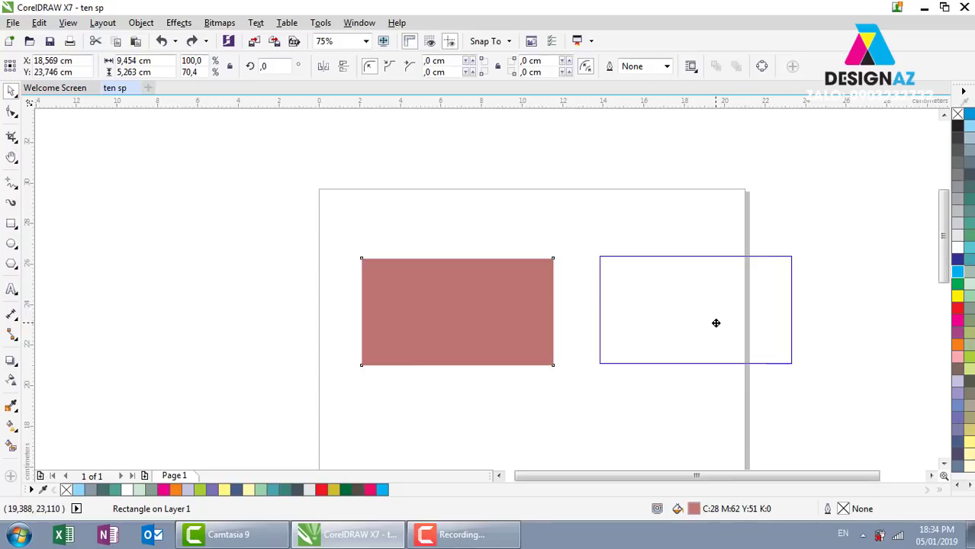
left_click_drag(715, 322, 718, 330)
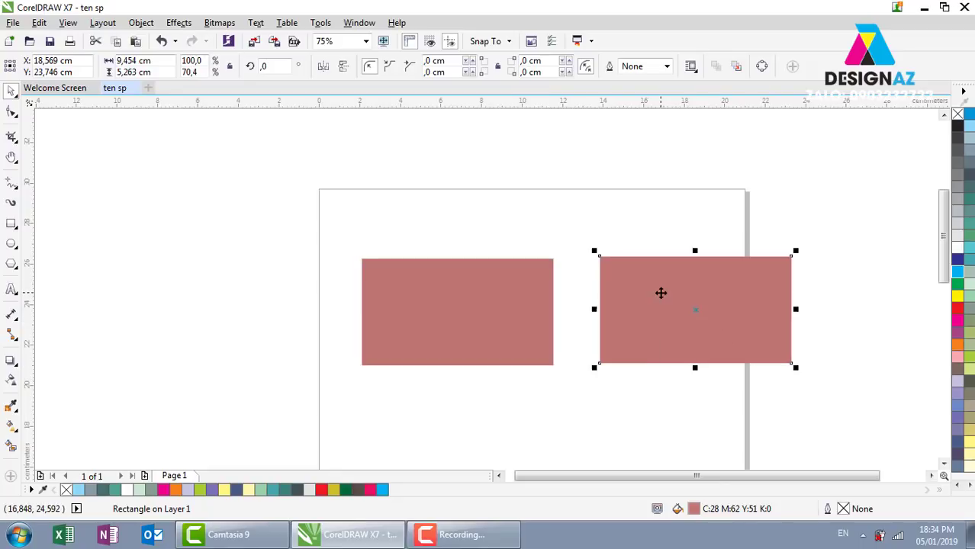
key("Delete")
Zoom to 114% on the dusty pink rectangle and reselect it with the Pick tool.
left_click(532, 312)
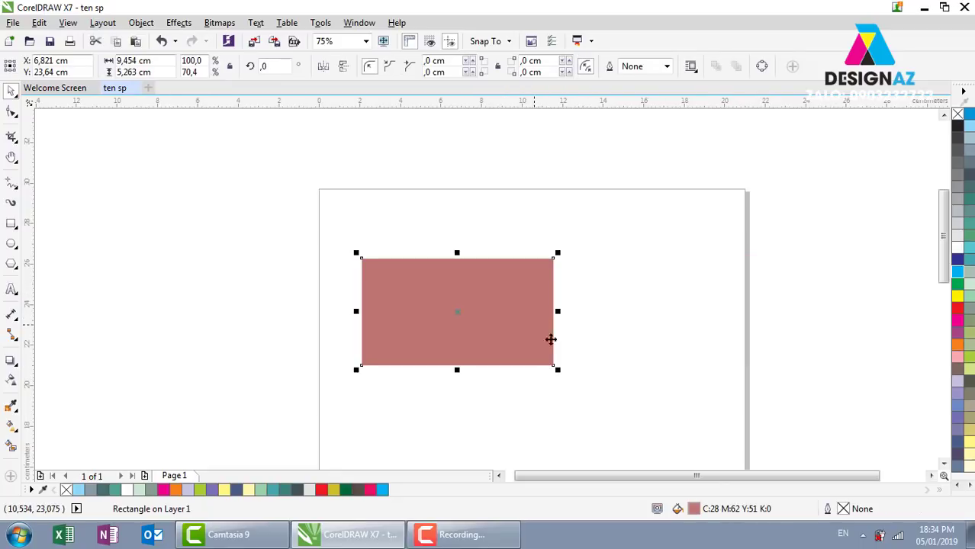
left_click(608, 313)
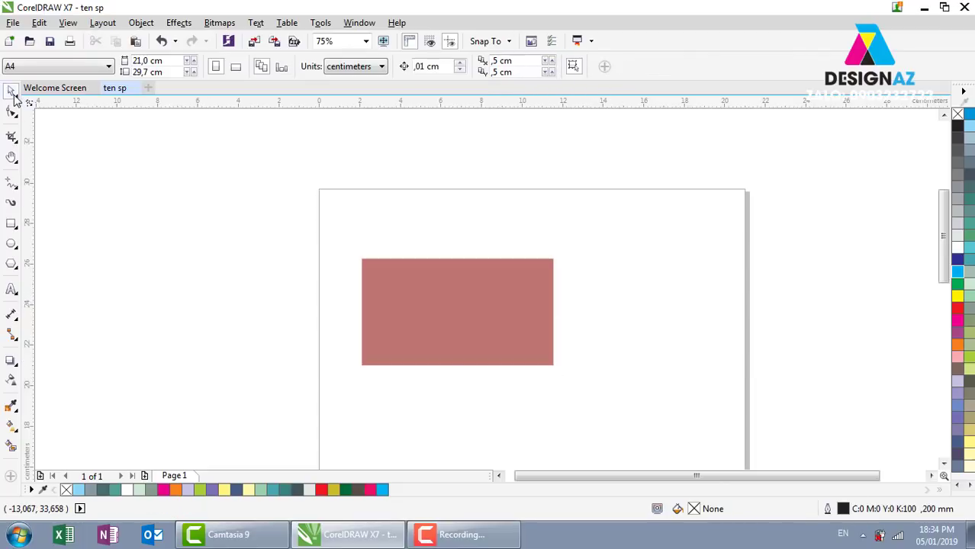
key("z")
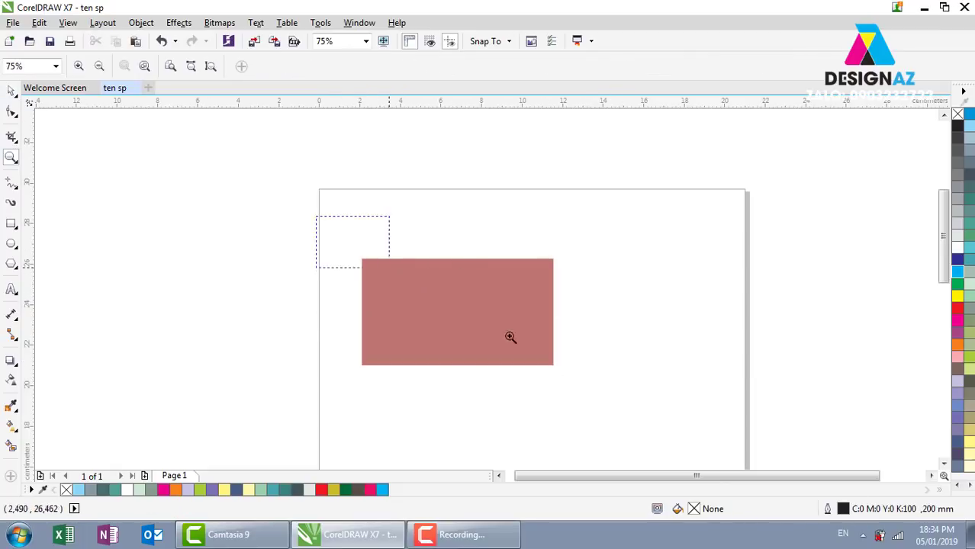
left_click(511, 338)
key("space")
left_click(436, 313)
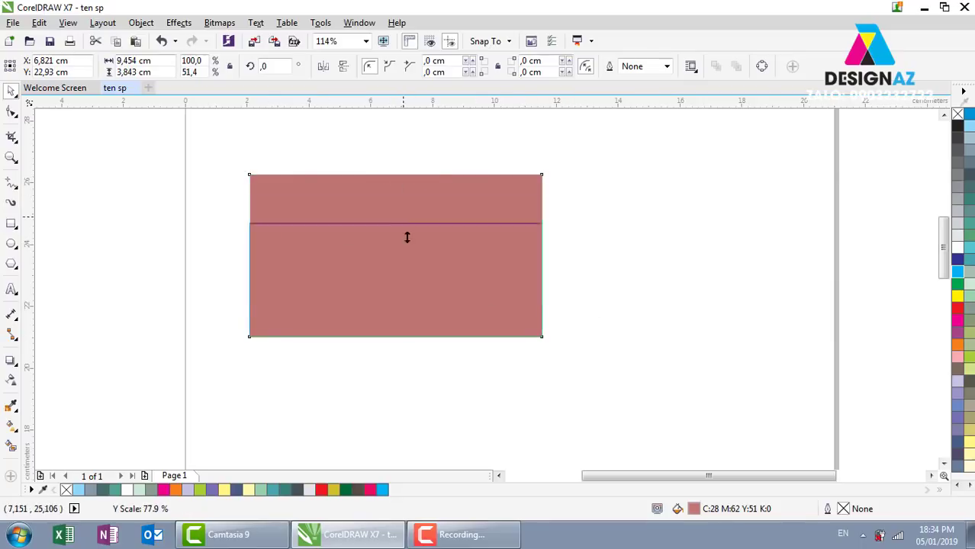
Drag the rectangle's side and corner handles until it measures 10,798 × 4,999 cm.
left_click_drag(395, 170, 410, 270)
key("ctrl+z")
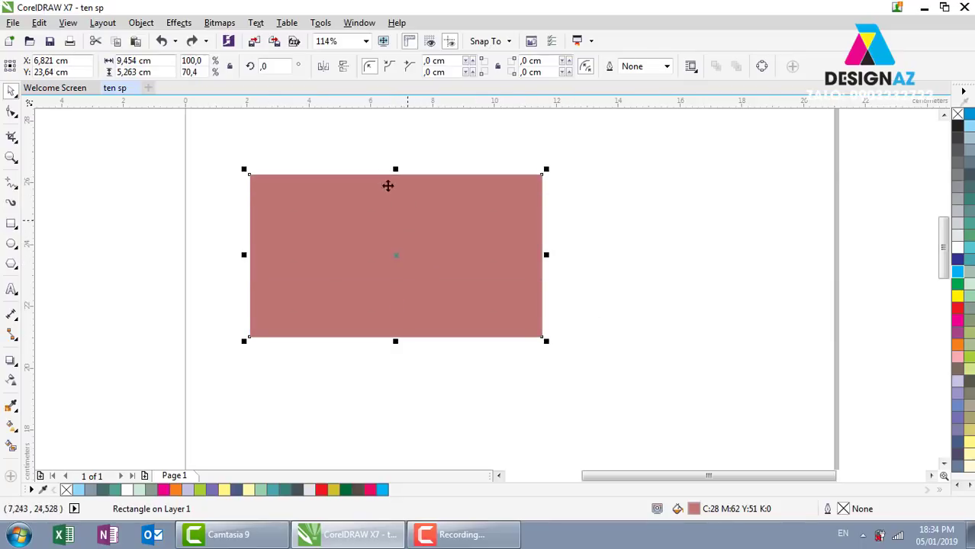
mouse_move(395, 340)
left_mouse_down()
mouse_move(396, 404)
mouse_move(397, 327)
left_mouse_up()
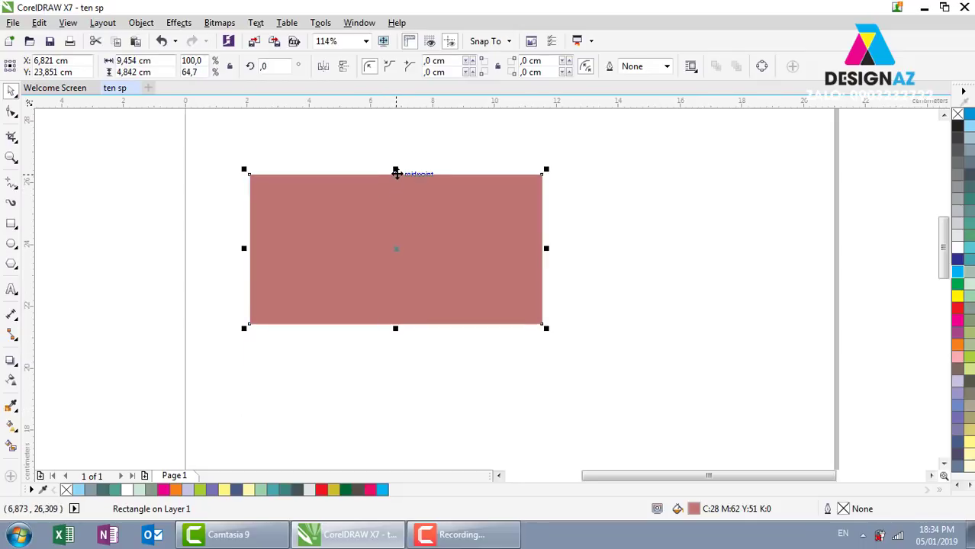
mouse_move(395, 170)
left_mouse_down()
mouse_move(397, 143)
mouse_move(407, 195)
left_mouse_up()
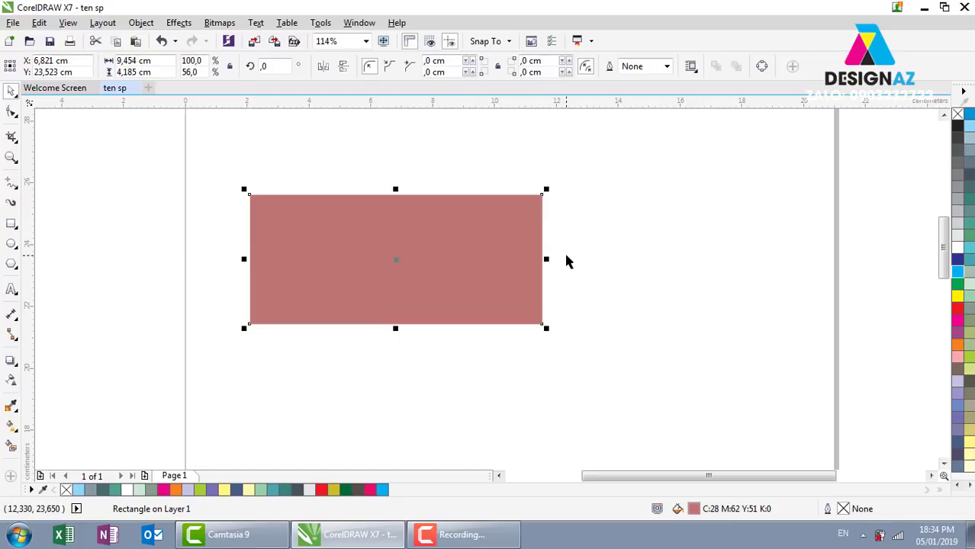
mouse_move(545, 259)
left_mouse_down()
mouse_move(615, 259)
mouse_move(507, 259)
left_mouse_up()
mouse_move(244, 260)
left_mouse_down()
mouse_move(147, 260)
mouse_move(223, 259)
left_mouse_up()
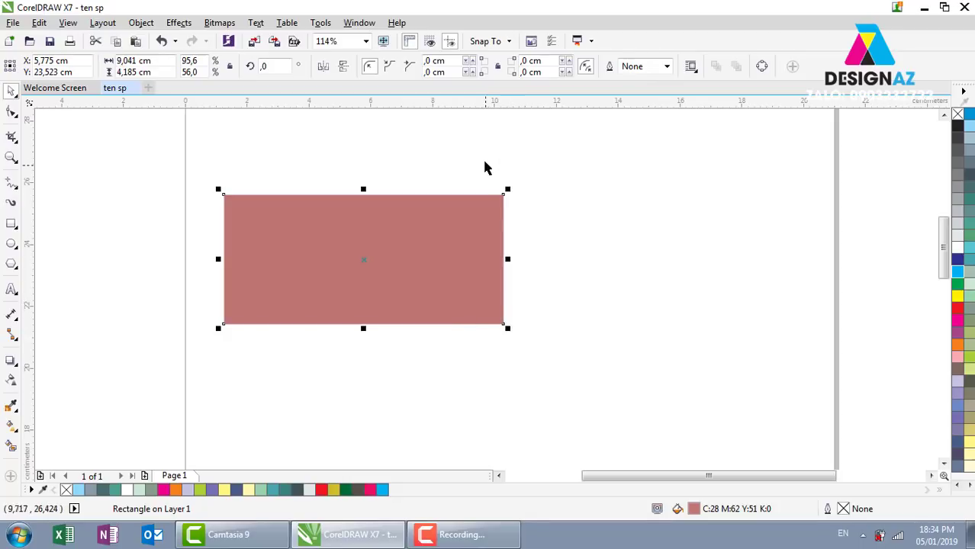
mouse_move(507, 189)
left_mouse_down()
mouse_move(596, 146)
mouse_move(610, 159)
mouse_move(666, 146)
mouse_move(534, 193)
mouse_move(650, 145)
mouse_move(551, 188)
mouse_move(622, 155)
left_mouse_up()
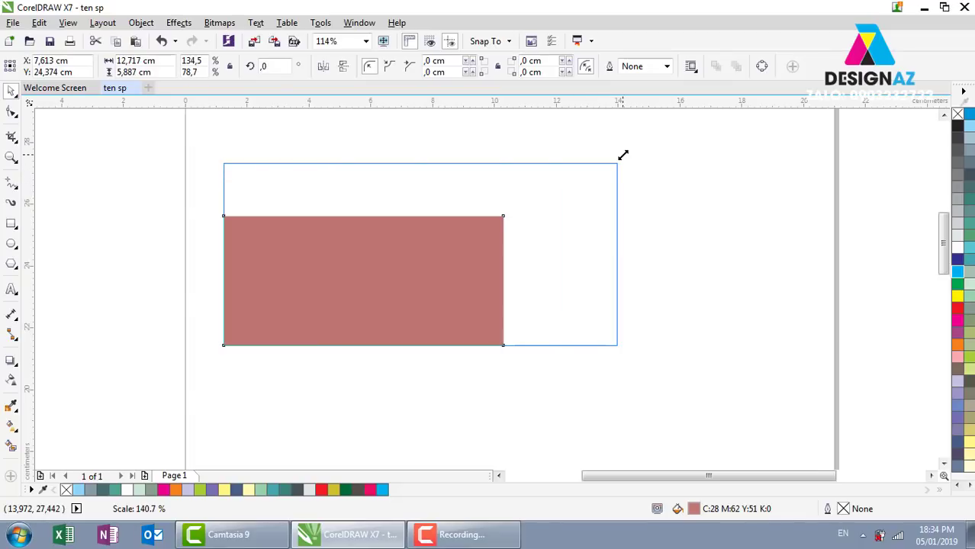
mouse_move(623, 155)
left_mouse_down()
mouse_move(625, 131)
mouse_move(599, 150)
left_mouse_up()
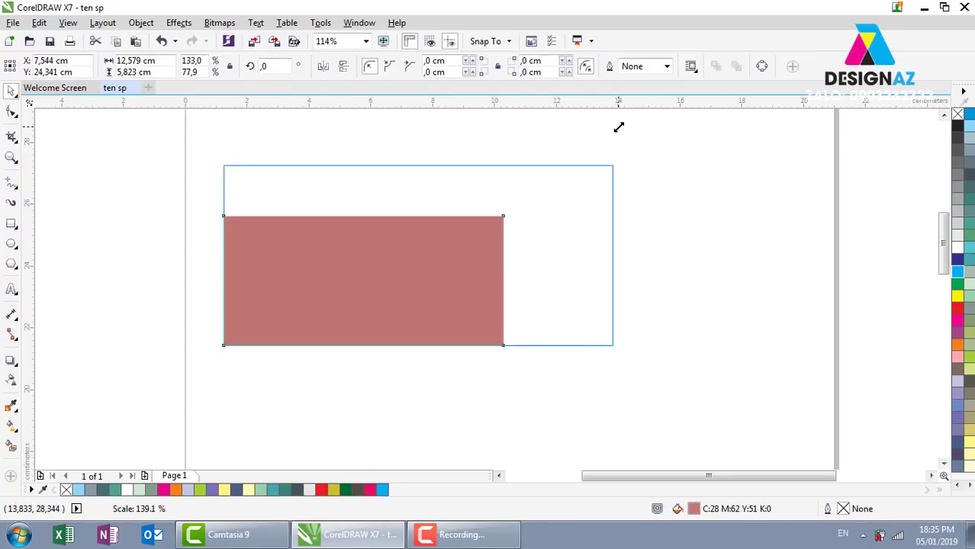
mouse_move(599, 151)
left_mouse_down()
mouse_move(654, 111)
mouse_move(562, 238)
left_mouse_up()
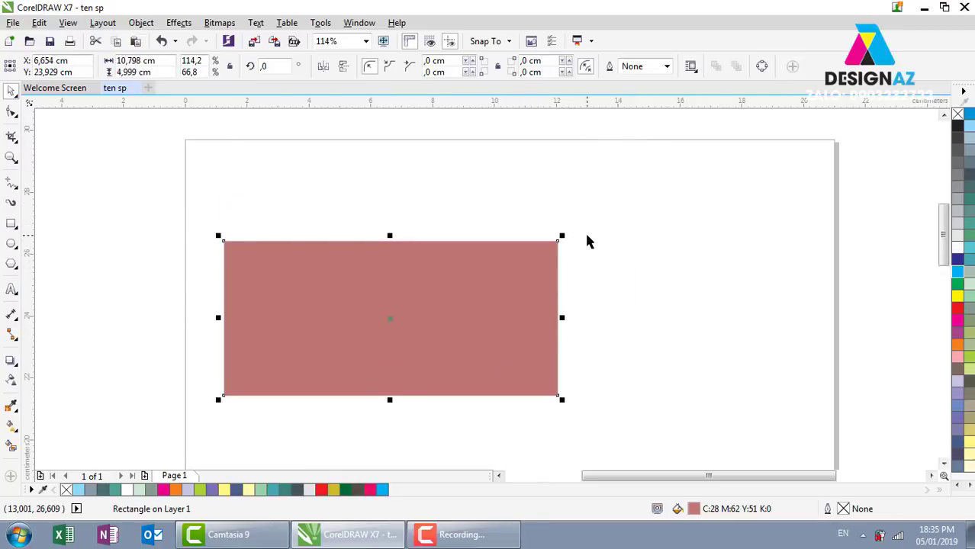
left_click(606, 259)
left_click(502, 263)
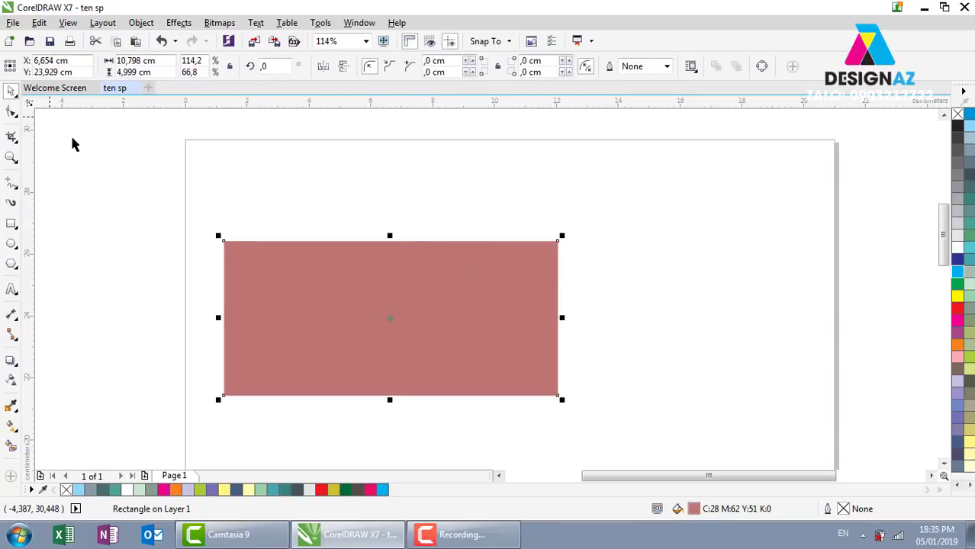
left_click(655, 246)
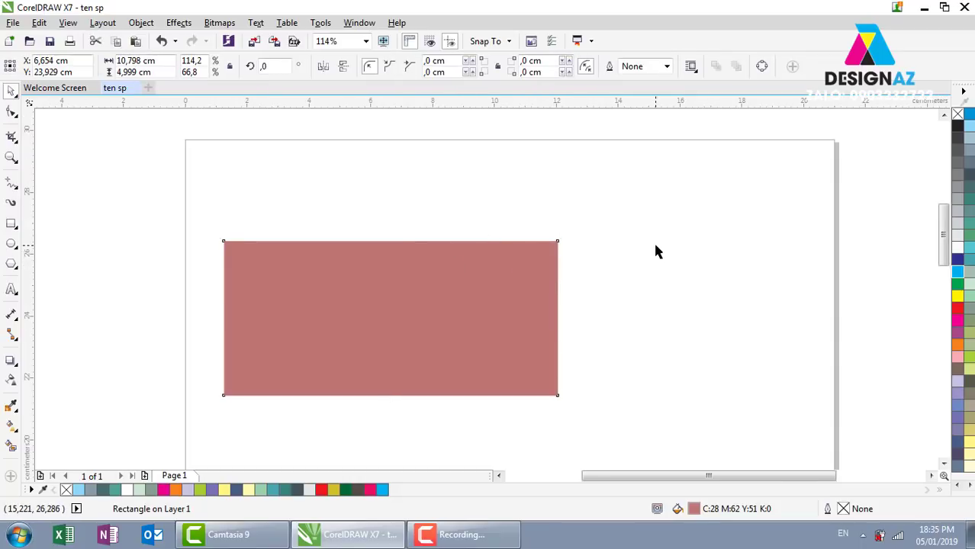
left_click(412, 301)
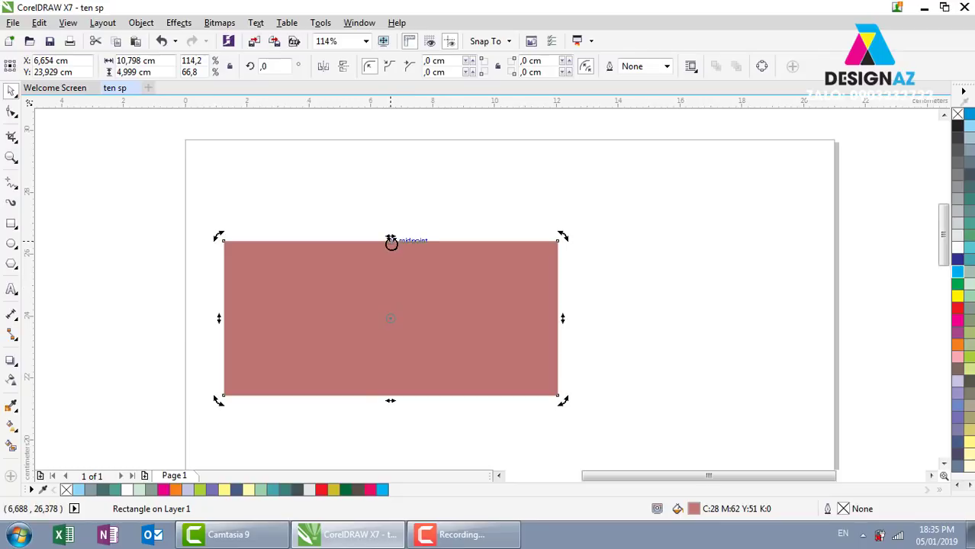
left_click_drag(563, 236, 606, 272)
key("ctrl+z")
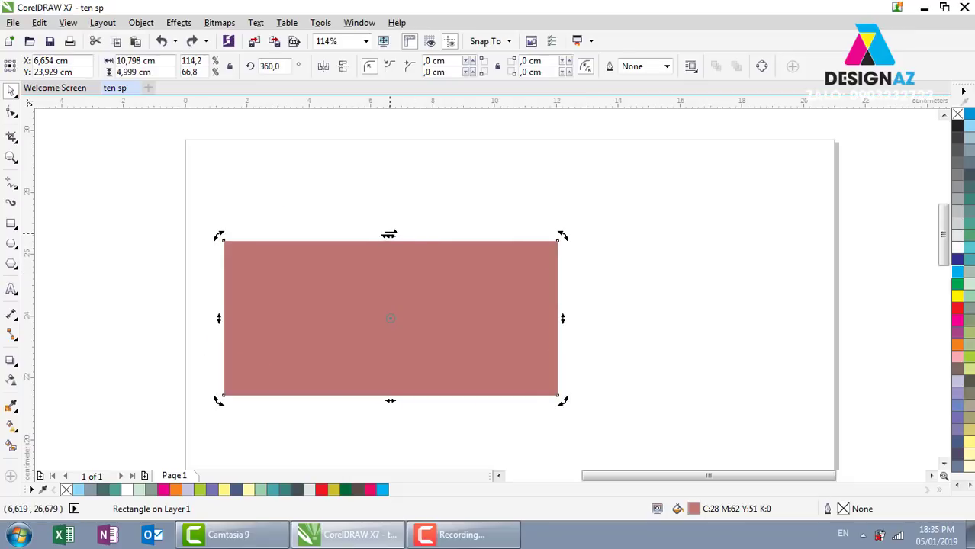
mouse_move(390, 242)
left_mouse_down()
mouse_move(526, 234)
mouse_move(529, 247)
left_mouse_up()
key("ctrl+z")
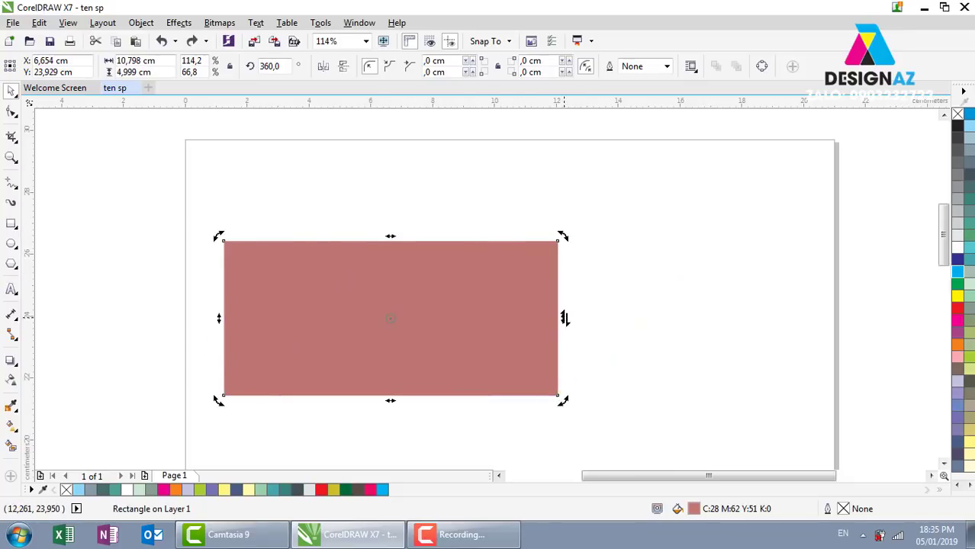
left_click_drag(563, 318, 564, 253)
key("ctrl+z")
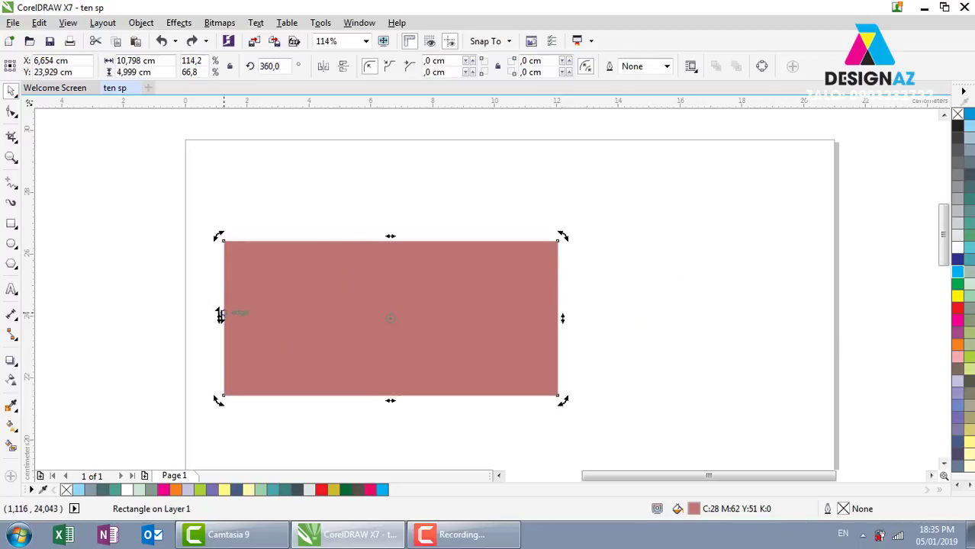
left_click_drag(220, 314, 220, 348)
key("ctrl+z")
left_click_drag(389, 236, 322, 244)
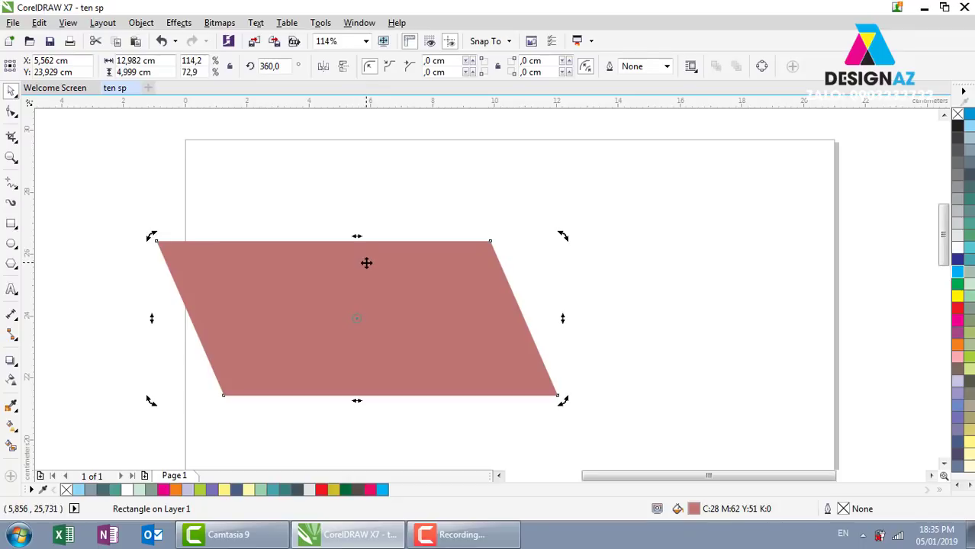
key("ctrl+z")
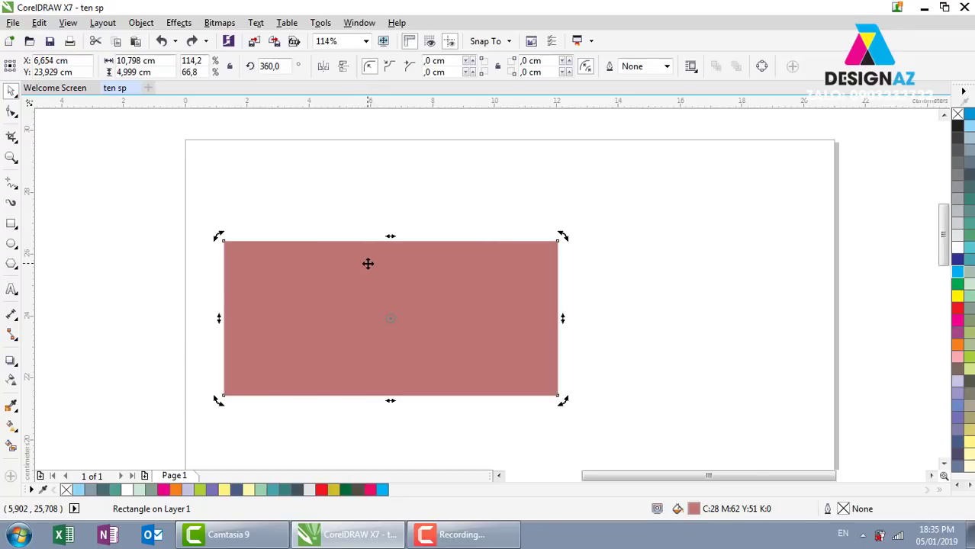
left_click(636, 277)
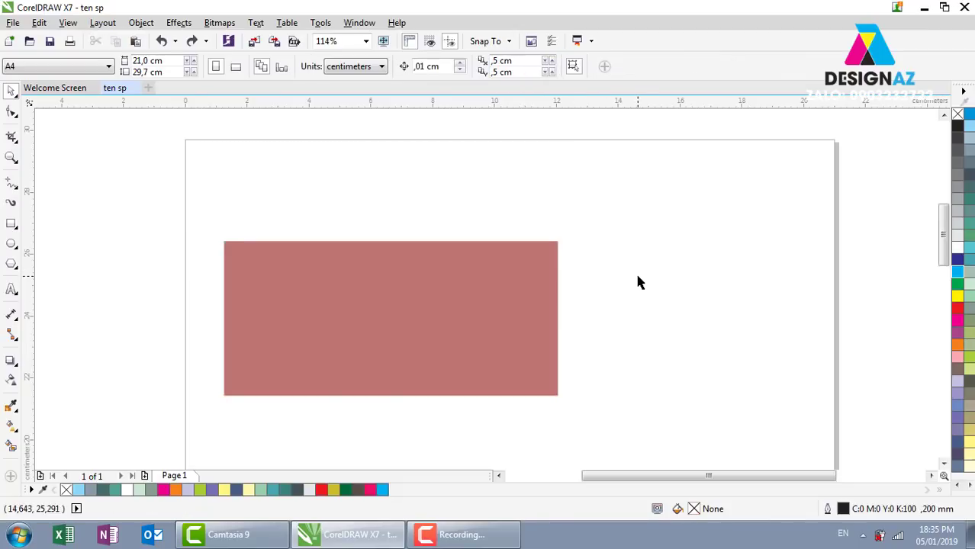
left_click(397, 292)
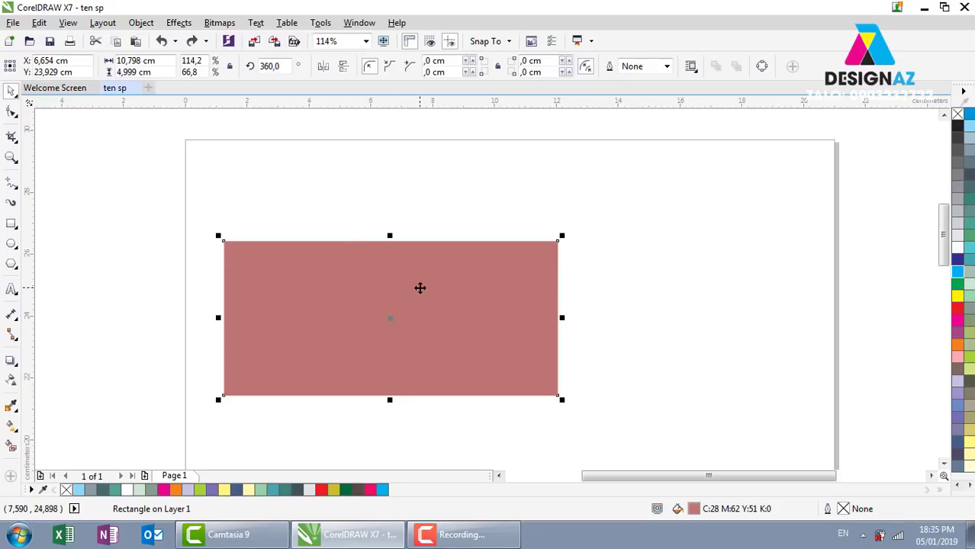
left_click(568, 276)
left_click(408, 314)
left_click_drag(390, 400, 387, 292)
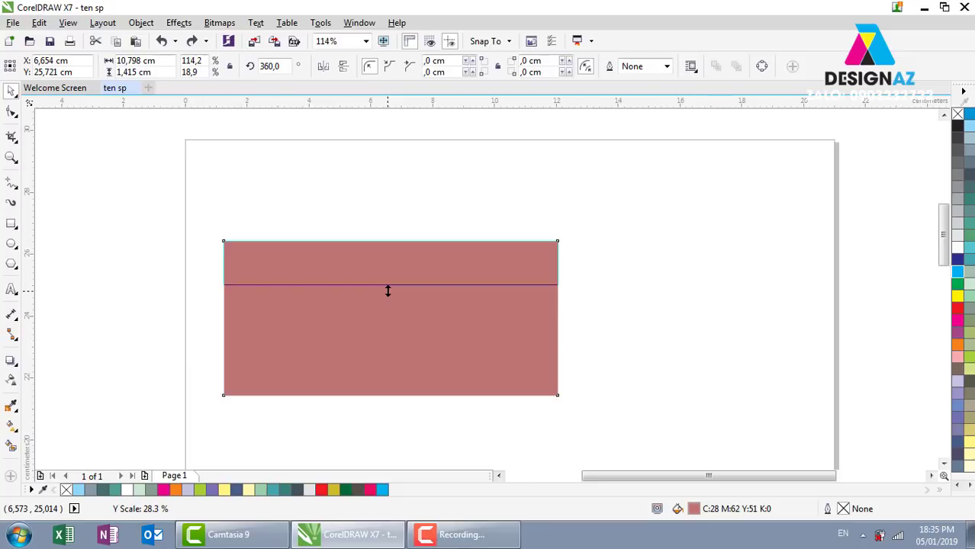
left_click_drag(388, 291, 388, 298)
left_click_drag(387, 292, 389, 288)
left_click(957, 236)
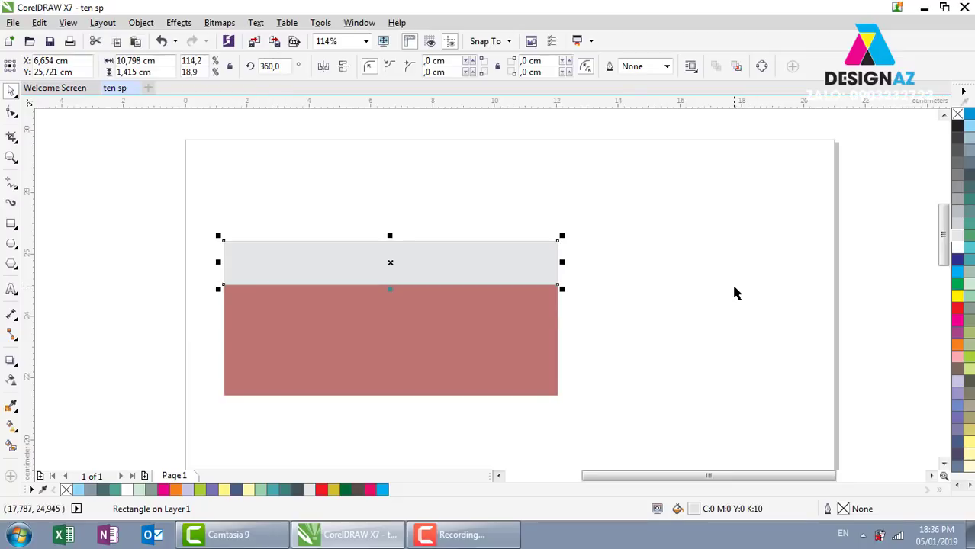
key("Delete")
left_click(440, 349)
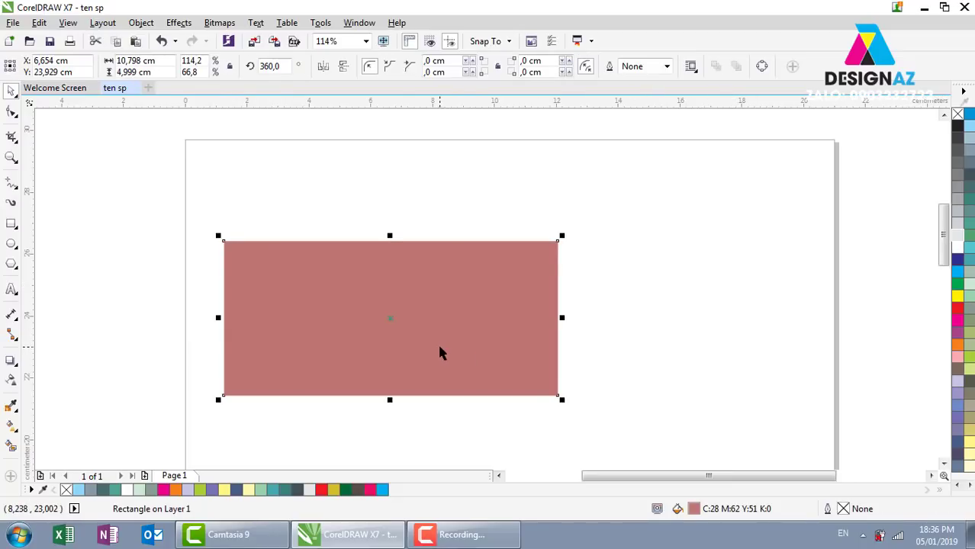
left_click_drag(267, 344, 651, 345)
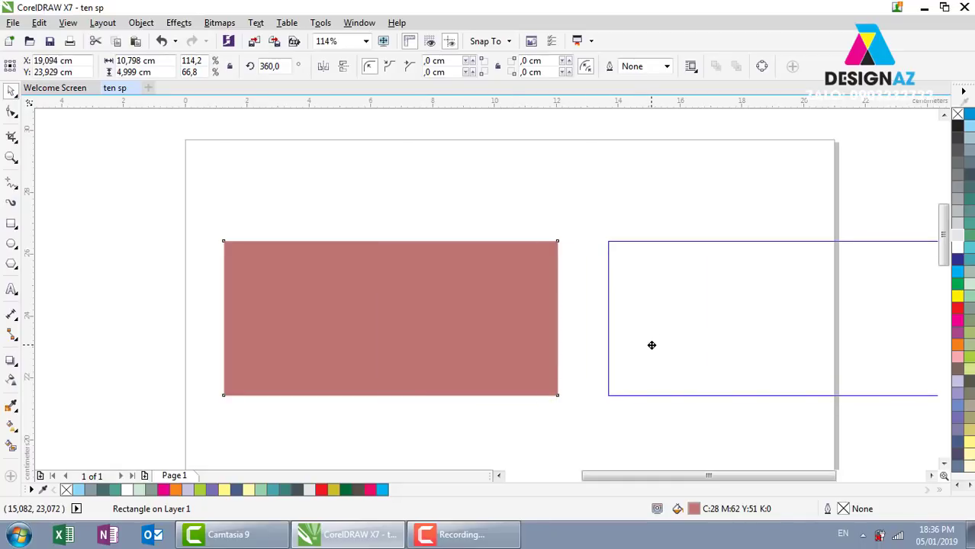
left_click_drag(652, 345, 652, 351)
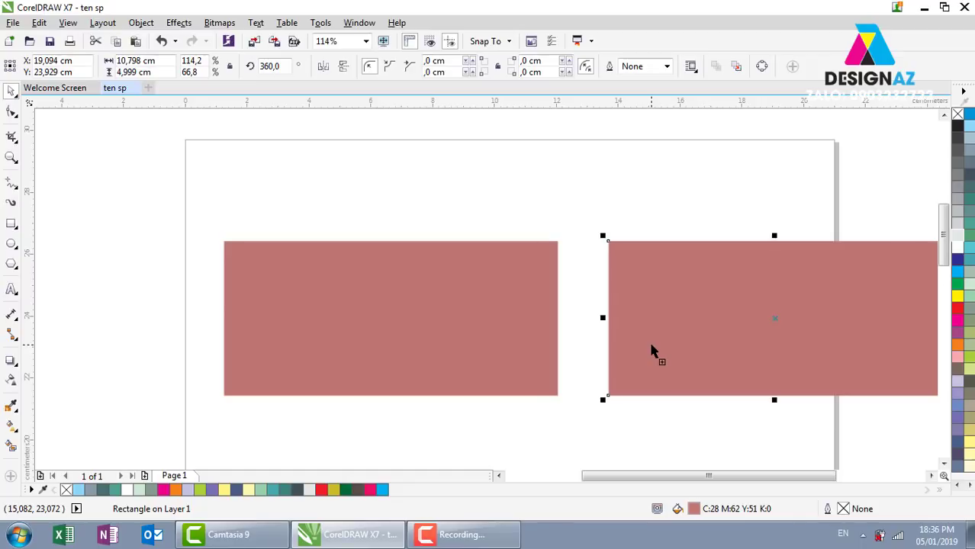
key("Delete")
left_click(422, 334)
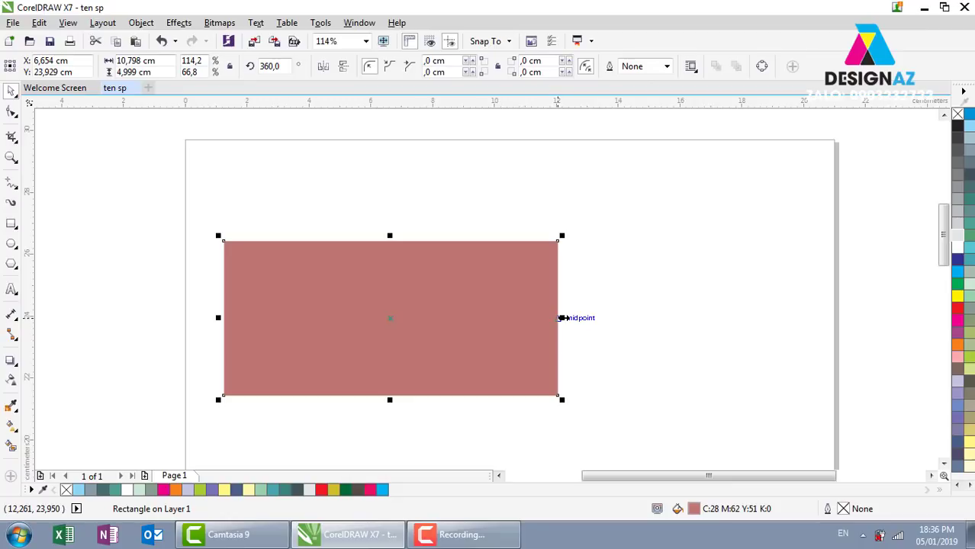
Make a 3,63 cm-wide copy over the rectangle's left end and fill it 10% grey.
left_click_drag(562, 319, 341, 346)
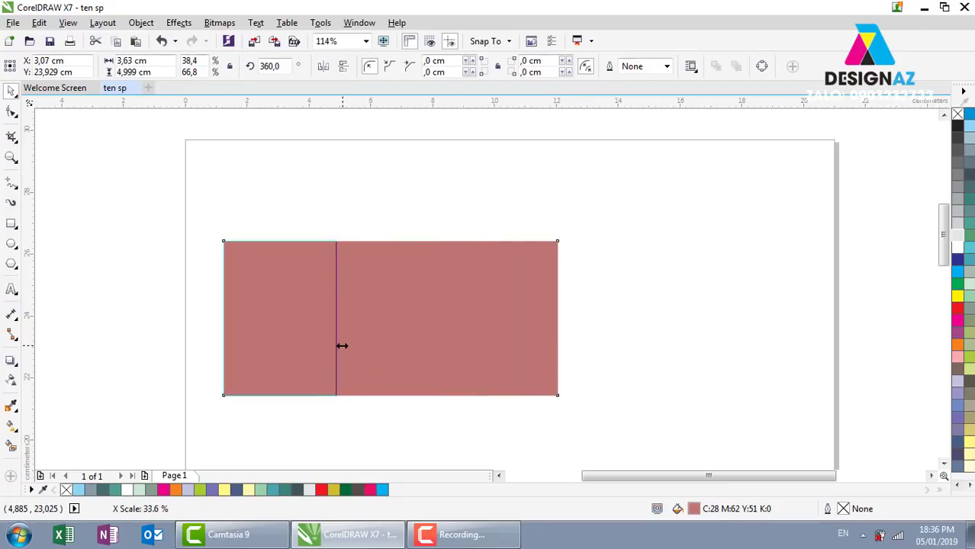
right_click(341, 347)
left_click_drag(341, 347, 341, 348)
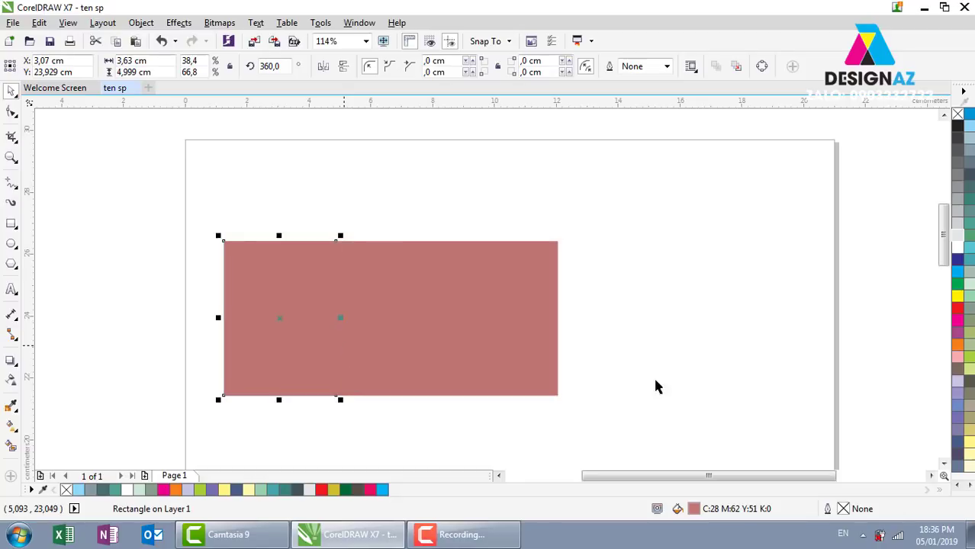
left_click(957, 238)
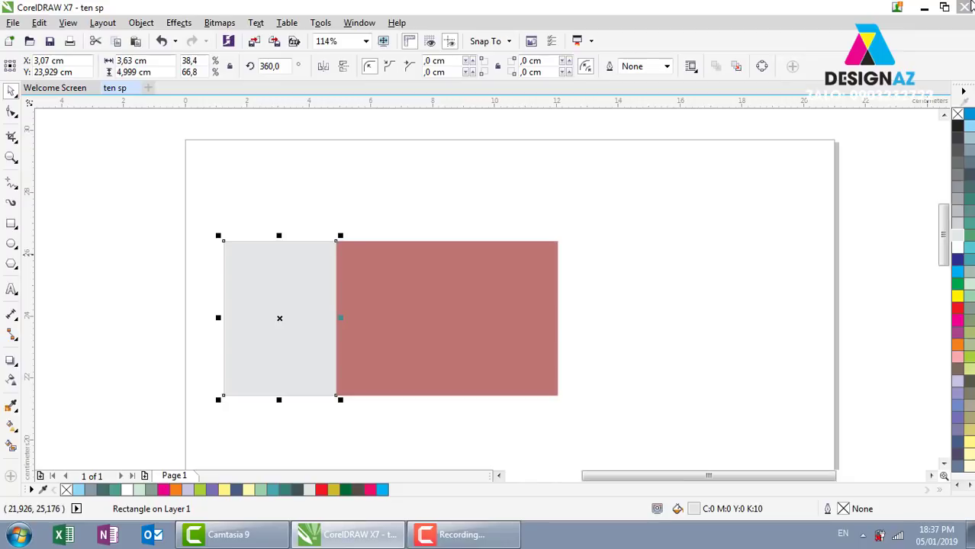
Delete the grey strip and the maroon rectangle.
left_click(551, 175)
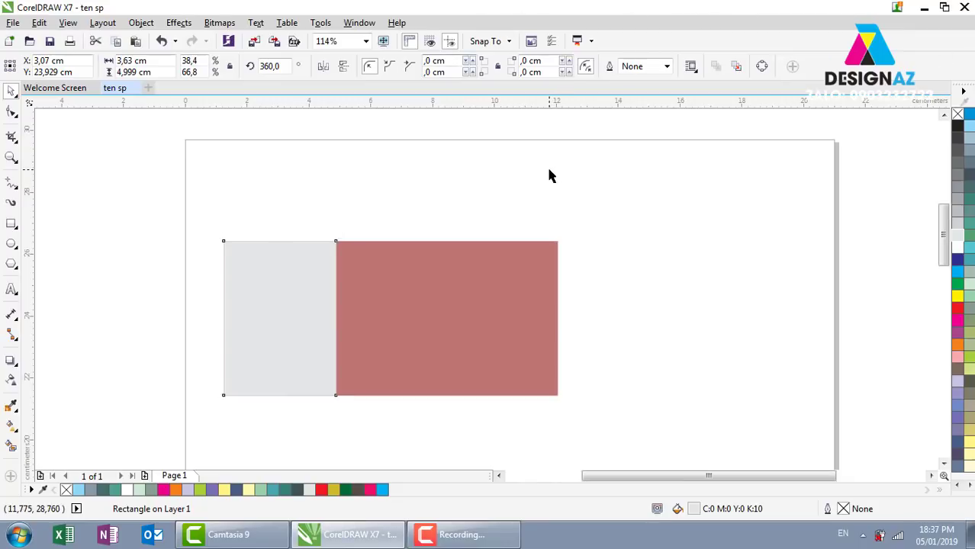
left_click(294, 316)
key("Delete")
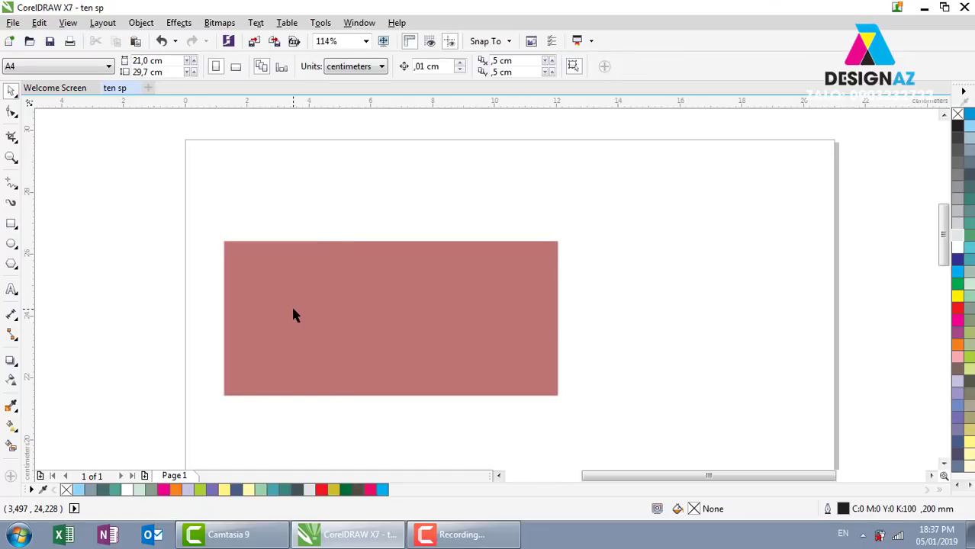
left_click(409, 342)
key("Delete")
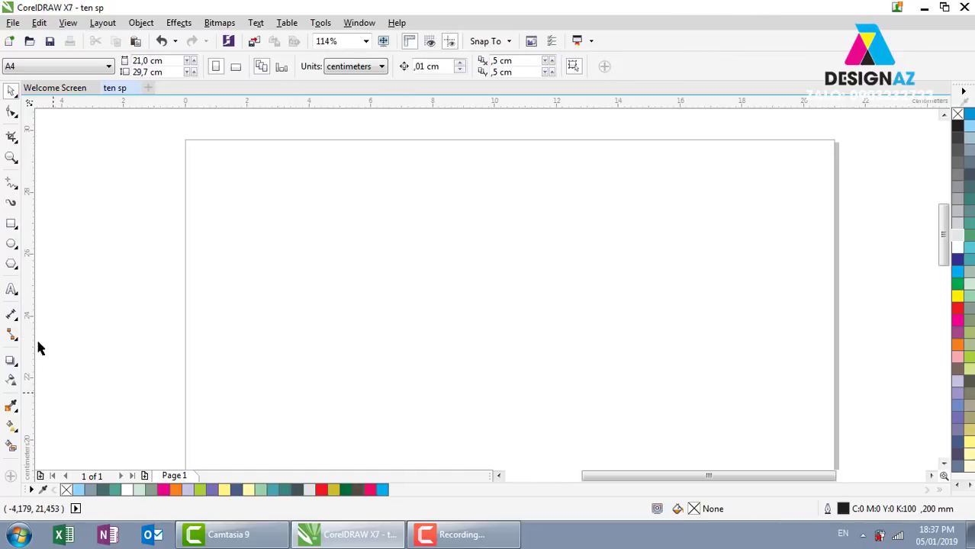
Draw three overlapping rectangles and fill them yellow, red and cyan.
left_click(10, 224)
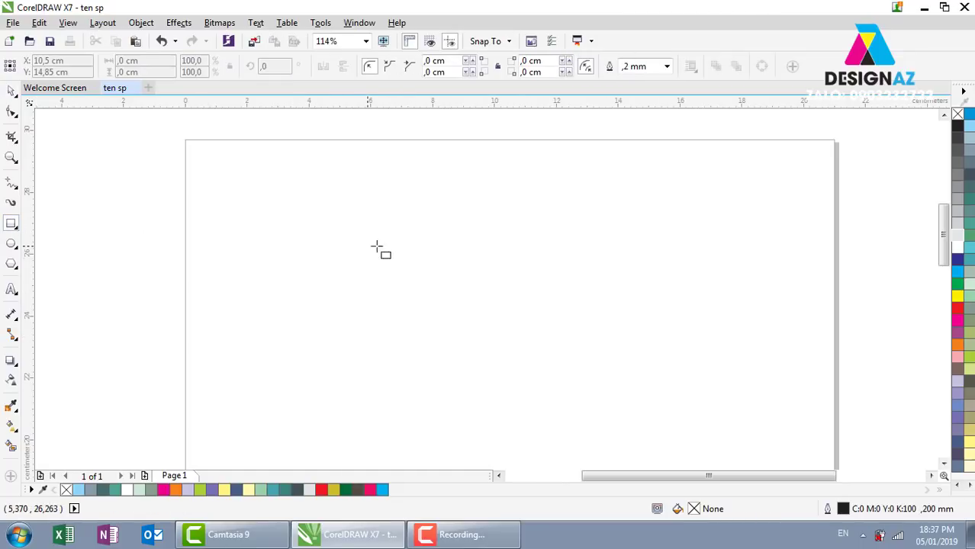
left_click_drag(372, 187, 469, 268)
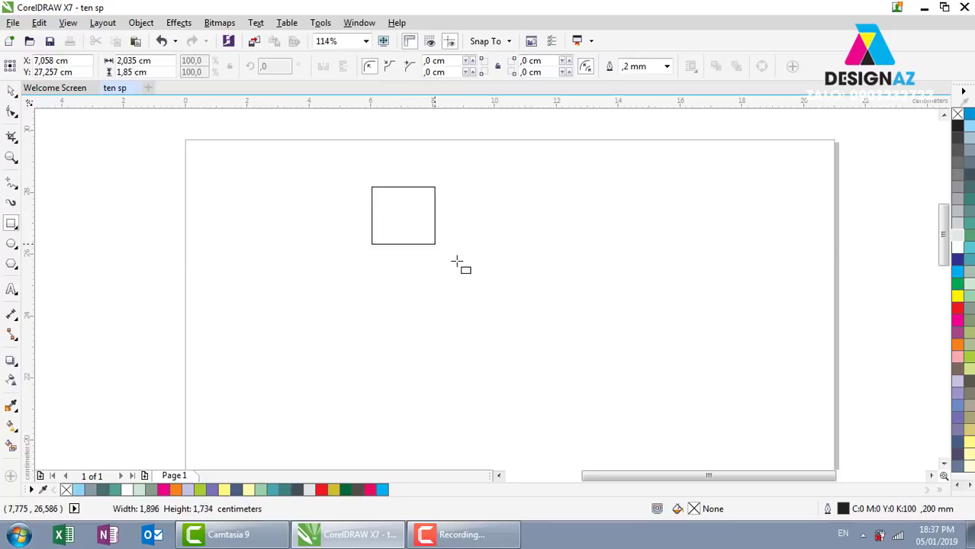
left_click(958, 296)
left_click_drag(439, 238, 542, 325)
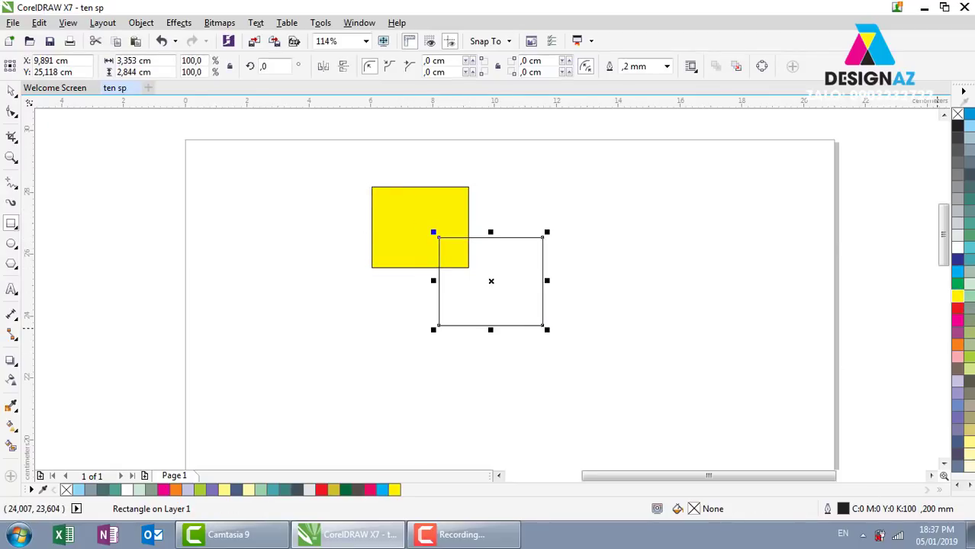
left_click(958, 308)
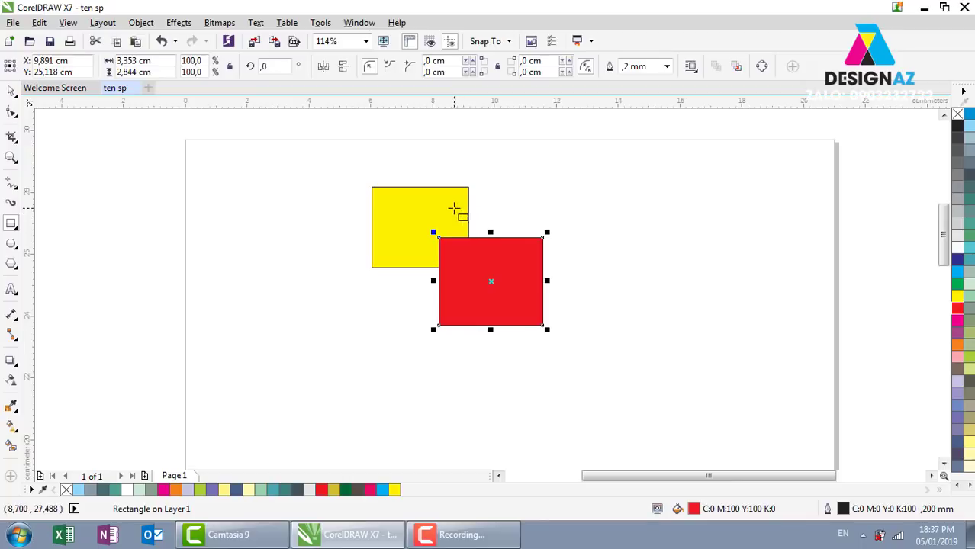
left_click_drag(448, 203, 512, 264)
left_click(958, 276)
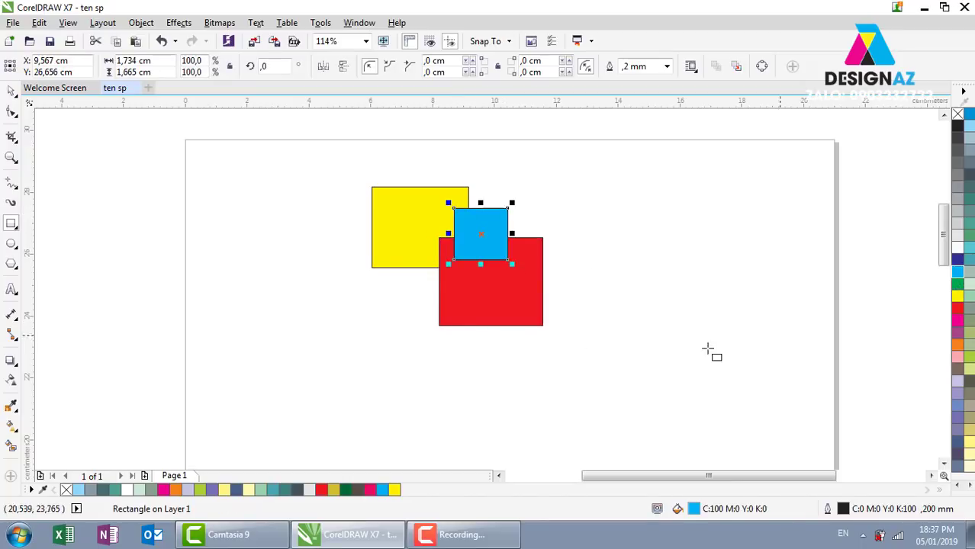
left_click(12, 90)
Reorder the cyan rectangle with Ctrl/Shift+PgUp/PgDn until it sits at the very front.
left_click(255, 322)
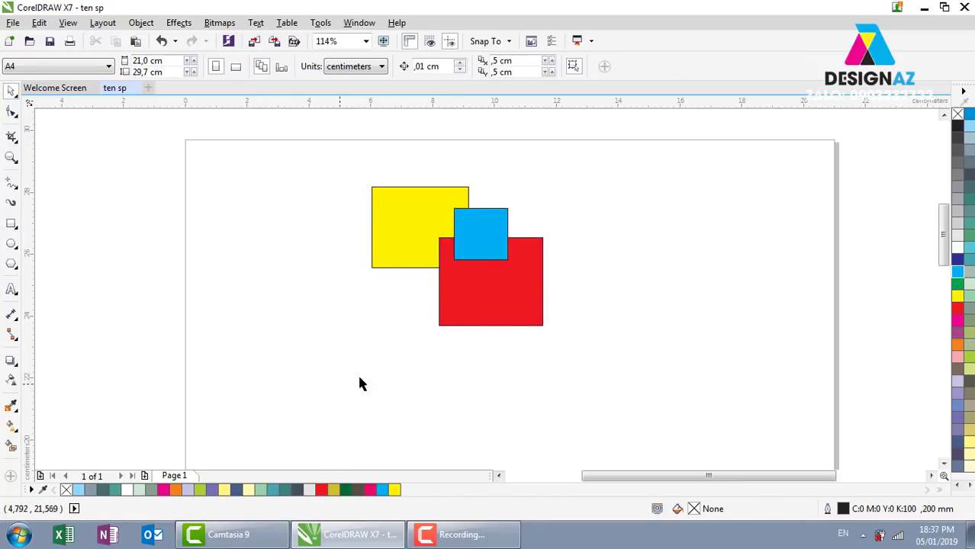
left_click(479, 227)
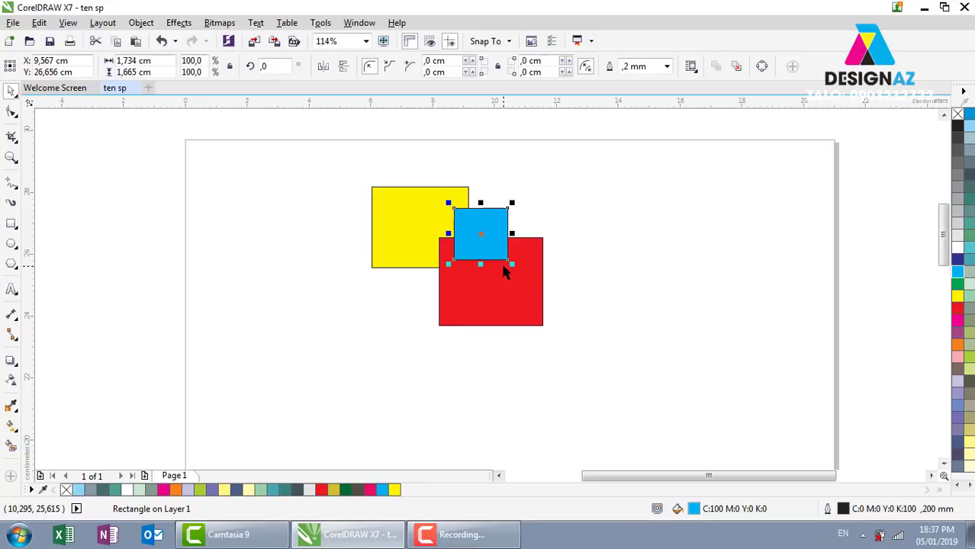
key("ctrl+Page_Down")
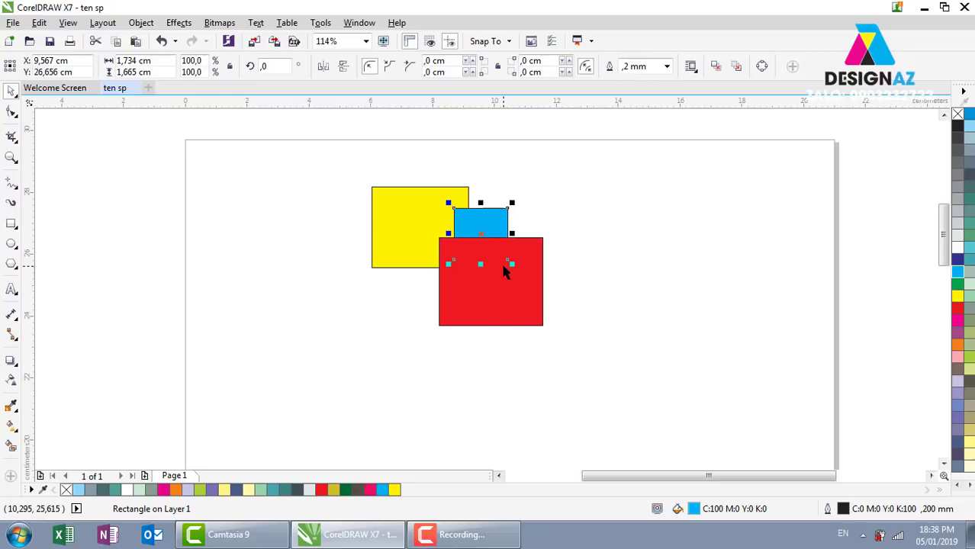
key("ctrl+Page_Down")
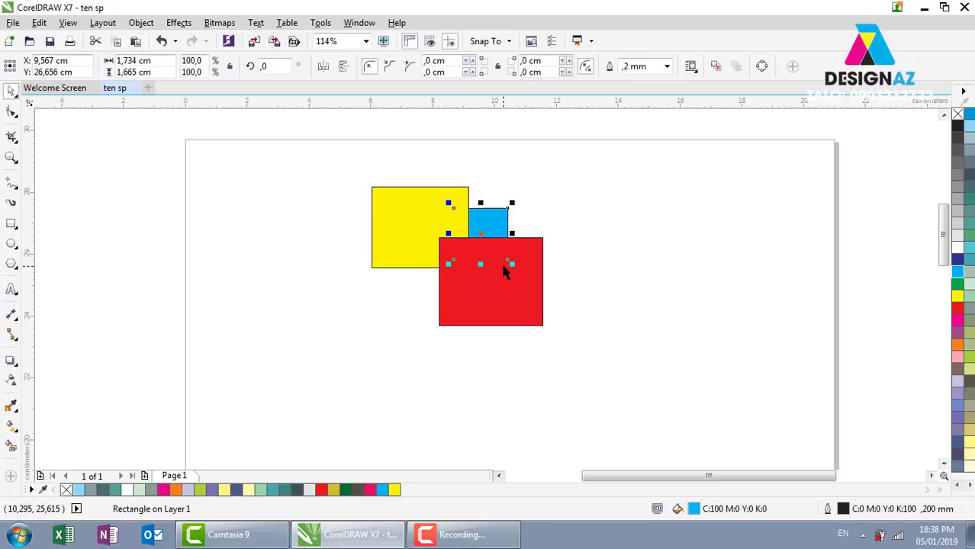
key("ctrl+Page_Up")
key("ctrl+Page_Up")
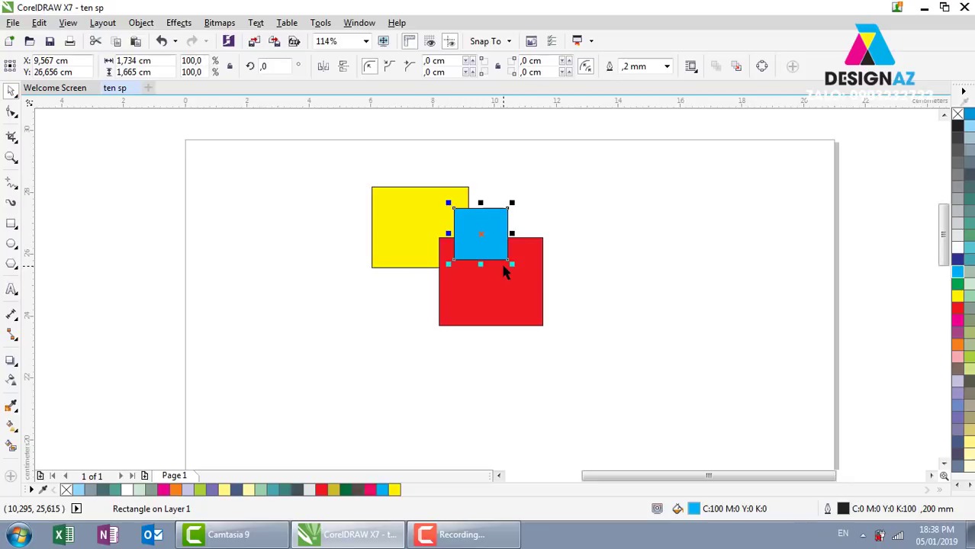
key("shift+Page_Down")
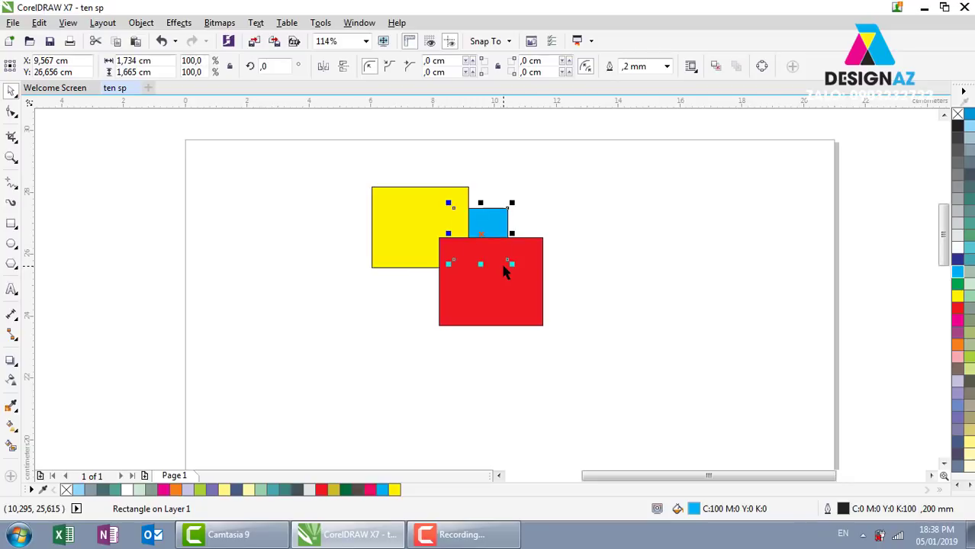
key("shift+Page_Up")
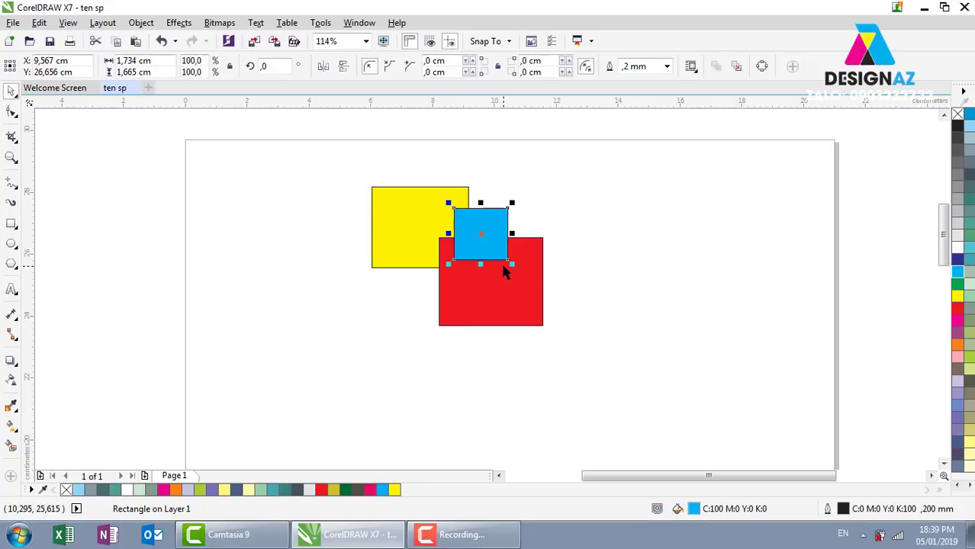
Marquee-select the three rectangles and delete them.
left_click(374, 375)
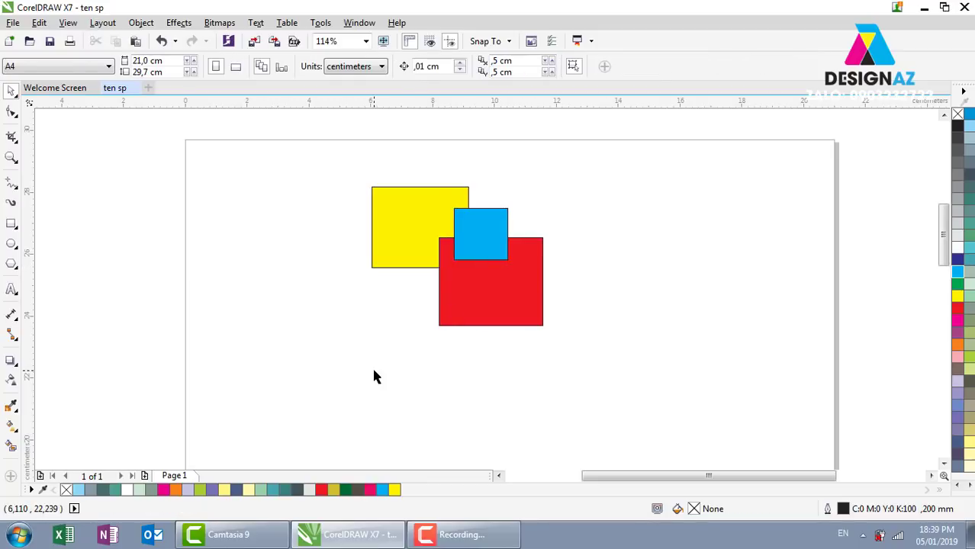
left_click_drag(342, 150, 656, 329)
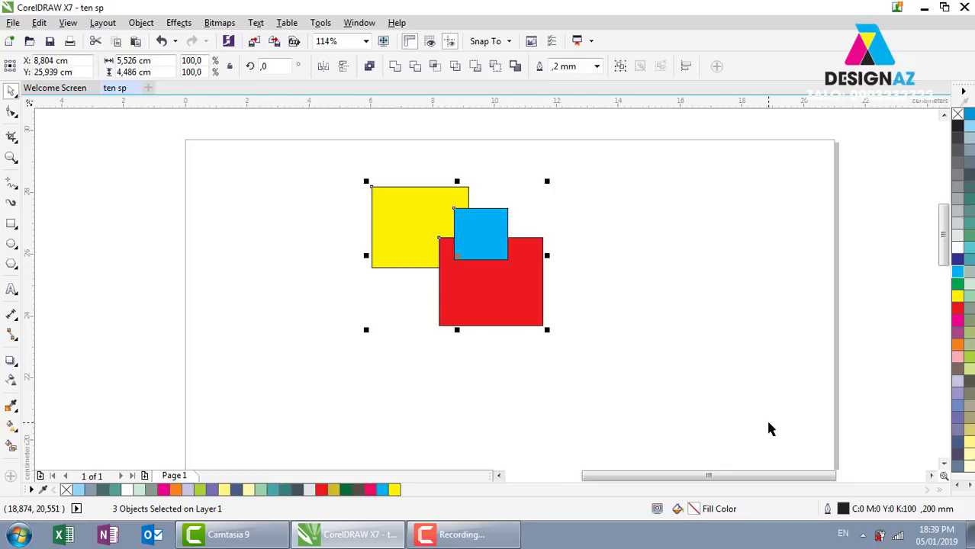
key("Delete")
Draw two side-by-side rectangles, fill the right one cyan, and undo a trial move.
left_click(12, 223)
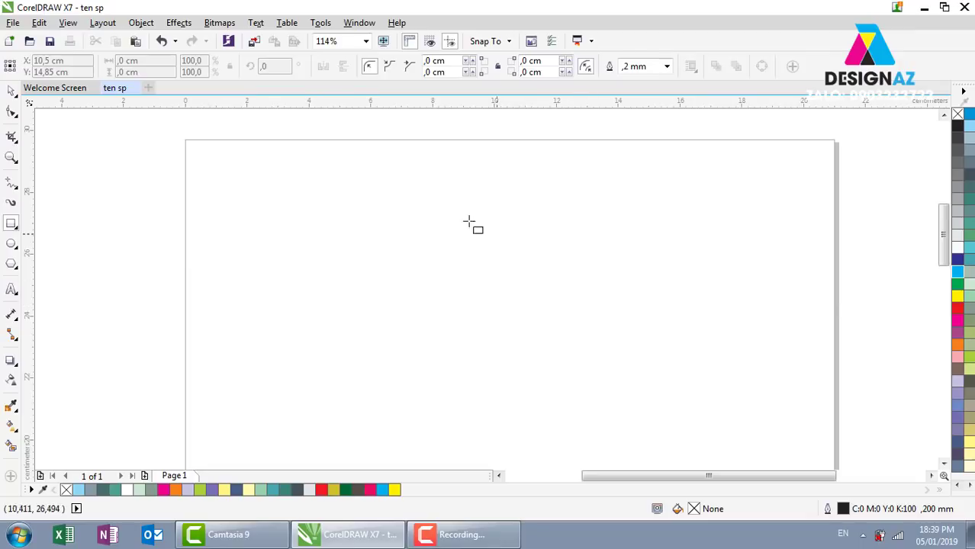
left_click_drag(329, 196, 531, 332)
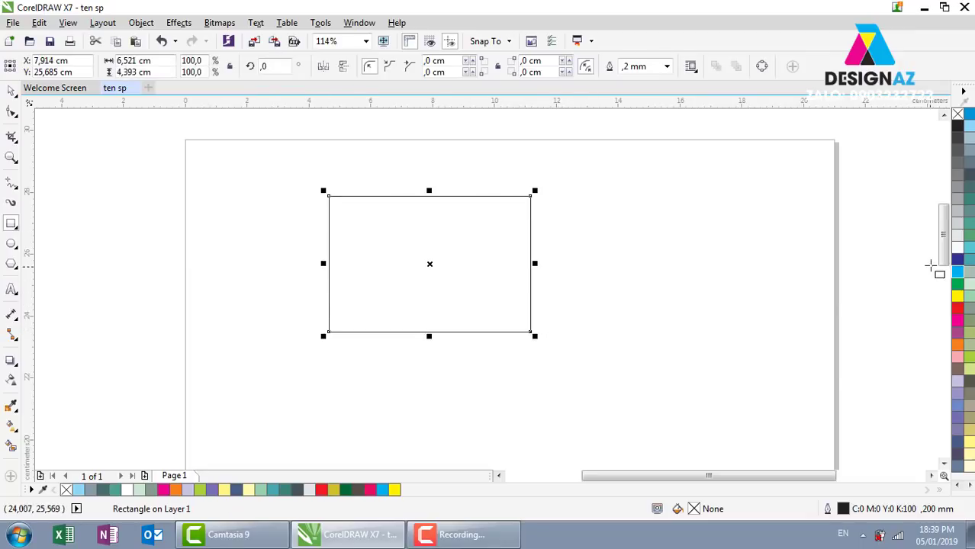
mouse_move(562, 189)
left_mouse_down()
mouse_move(706, 328)
mouse_move(748, 331)
left_mouse_up()
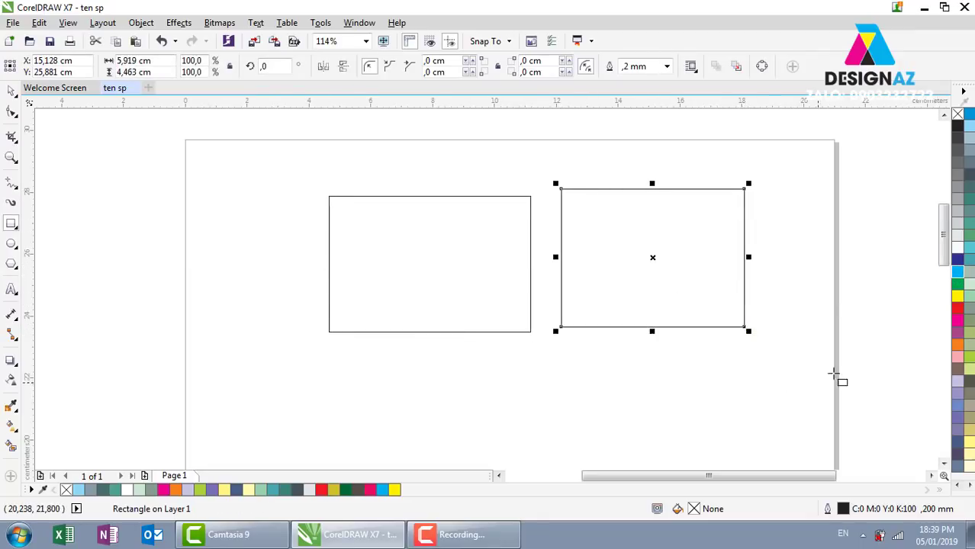
left_click(956, 273)
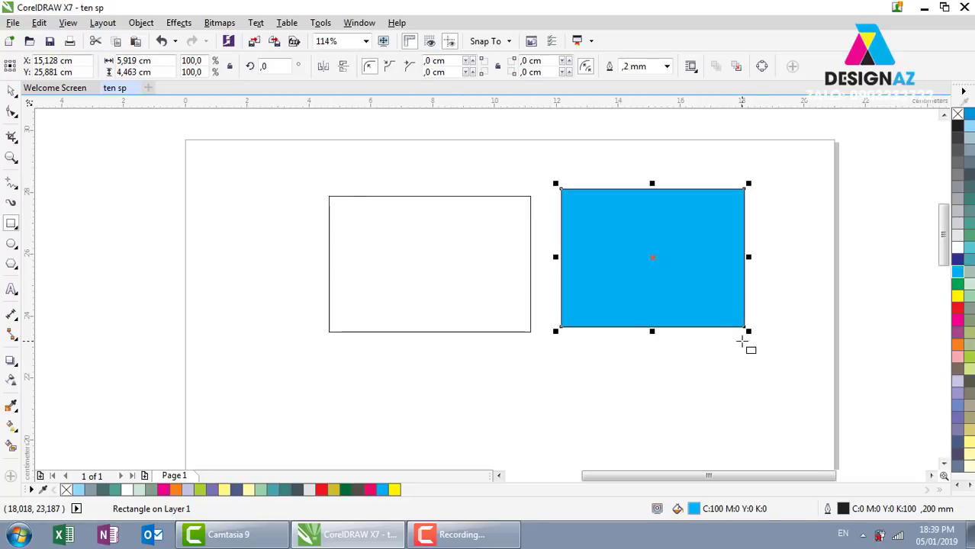
left_click(12, 90)
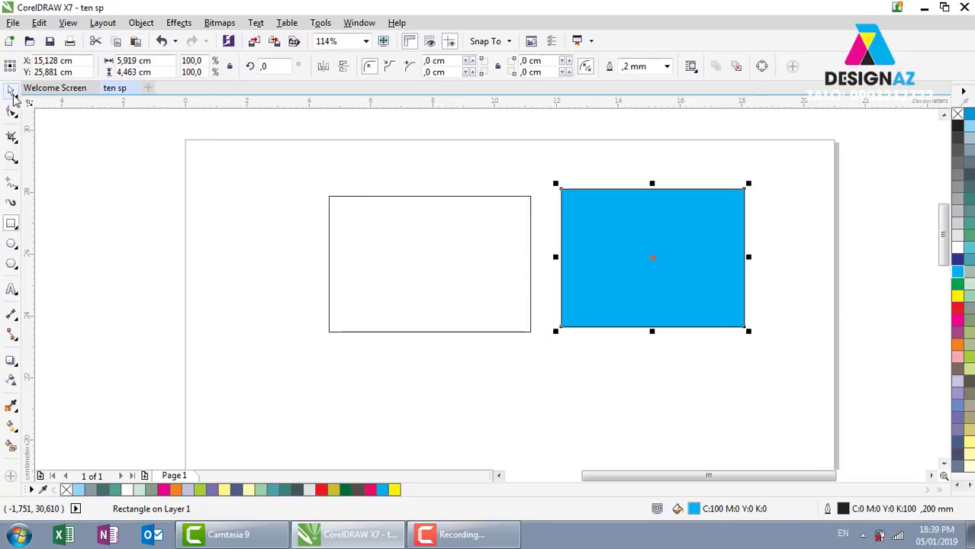
left_click(380, 201)
left_click_drag(490, 251, 492, 250)
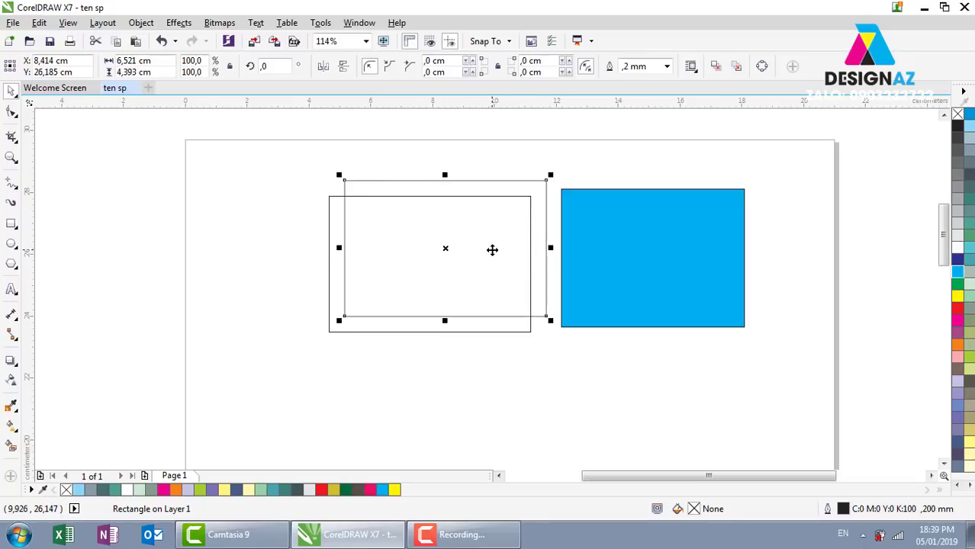
key("ctrl+z")
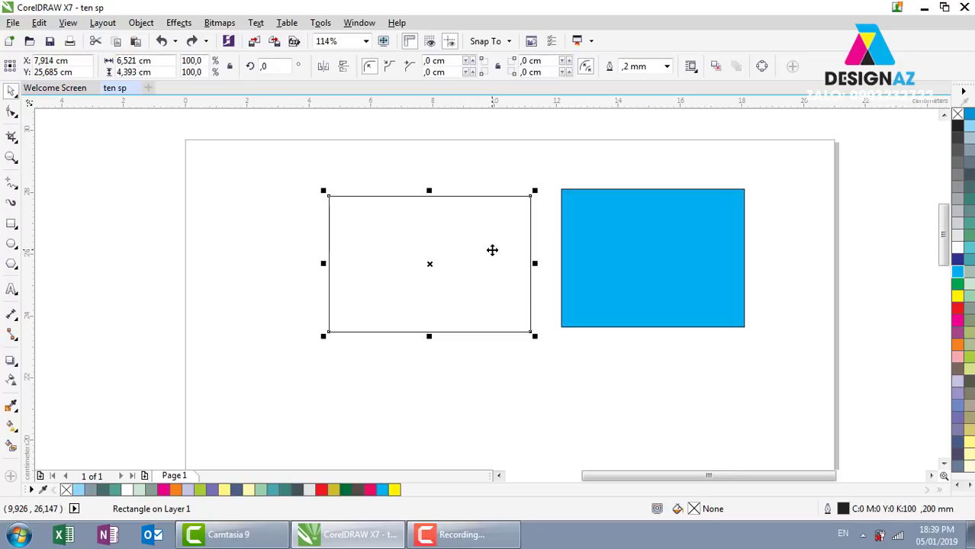
Cancel the Export dialog, delete the unfilled rectangle, and select the cyan one.
key("ctrl+e")
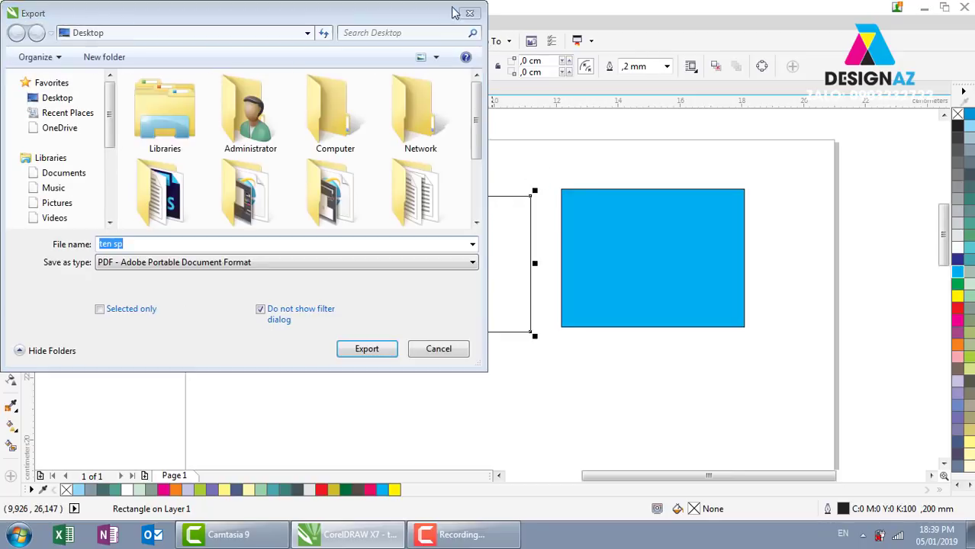
key("Escape")
left_click(518, 148)
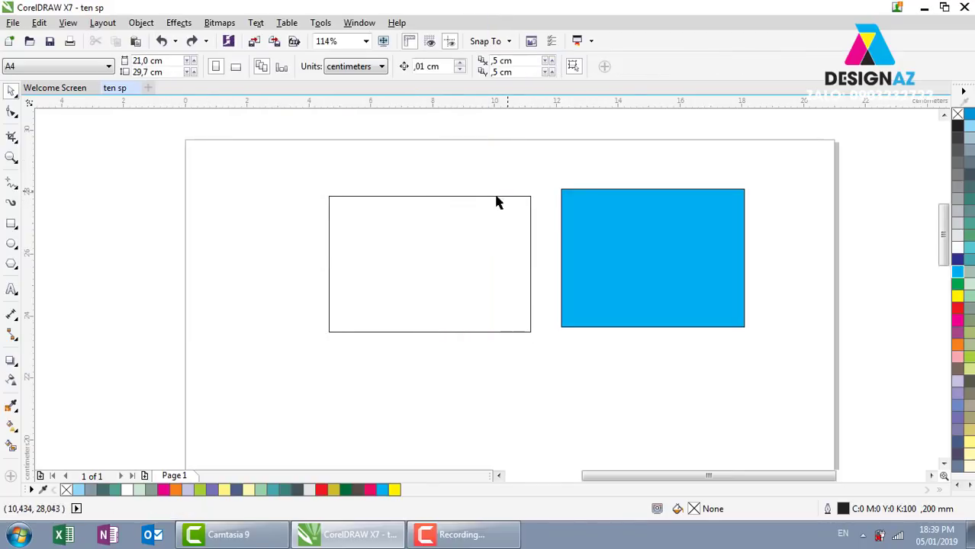
left_click_drag(496, 197, 486, 225)
key("Delete")
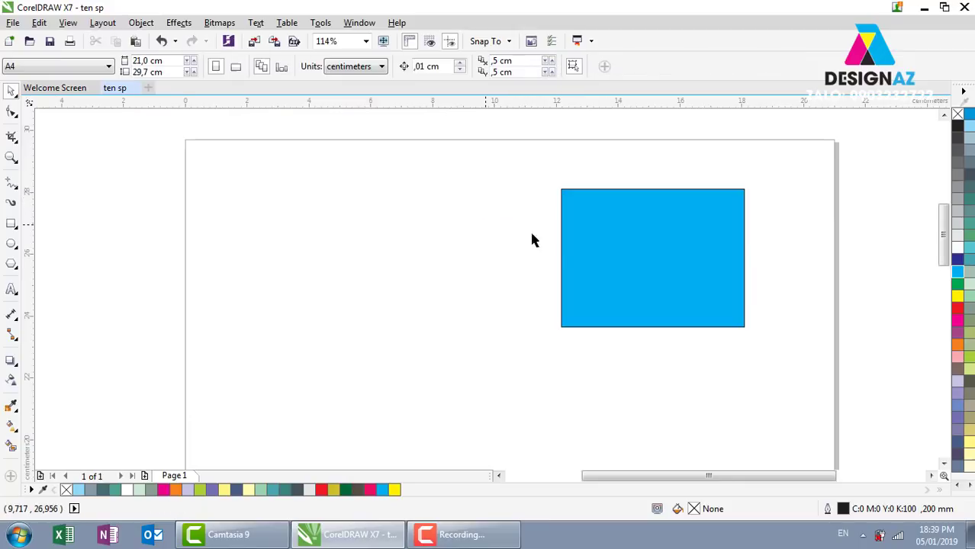
left_click_drag(642, 270, 357, 263)
Delete the cyan rectangle and draw two new rectangles side by side.
key("Delete")
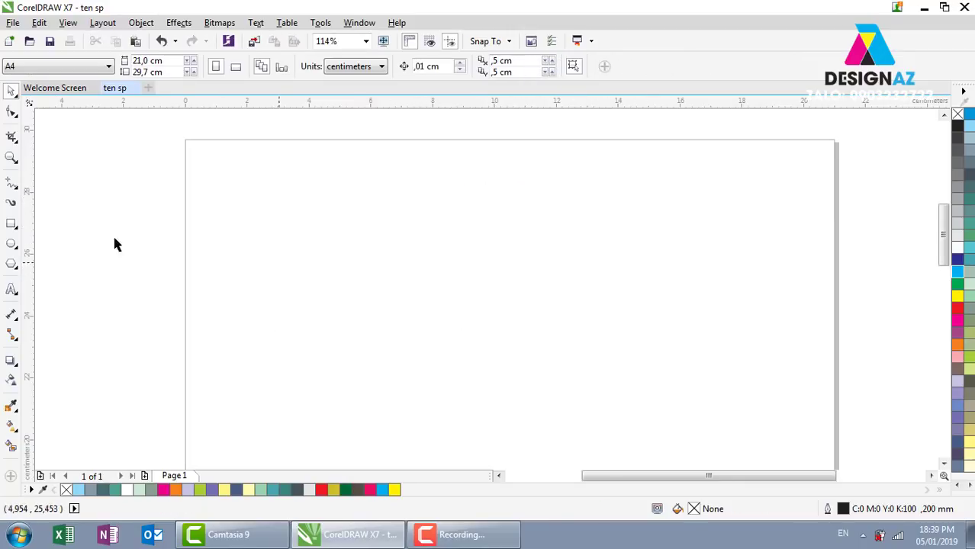
left_click(12, 223)
left_click_drag(314, 219, 434, 302)
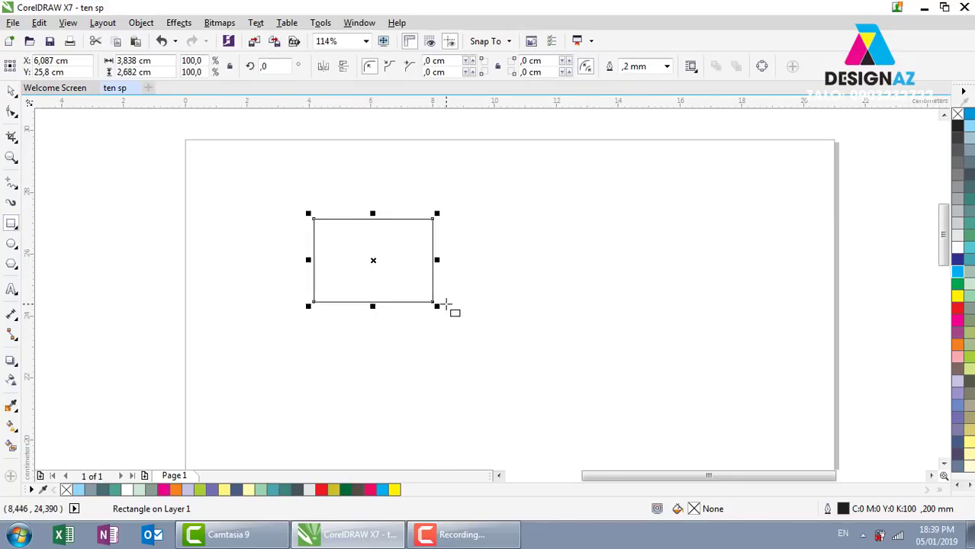
left_click_drag(469, 216, 593, 308)
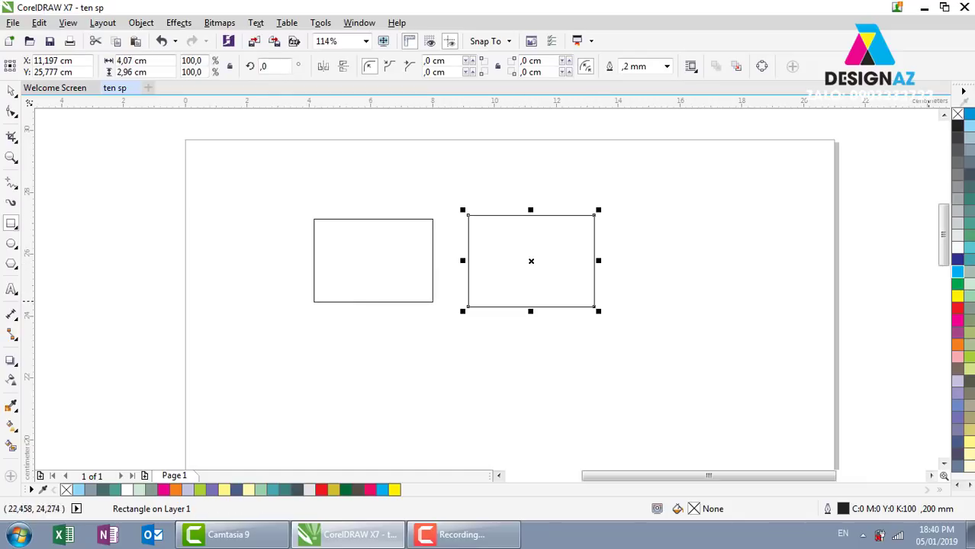
Try cyan fills on both rectangles, then undo them so both stay unfilled.
left_click(957, 272)
left_click(11, 90)
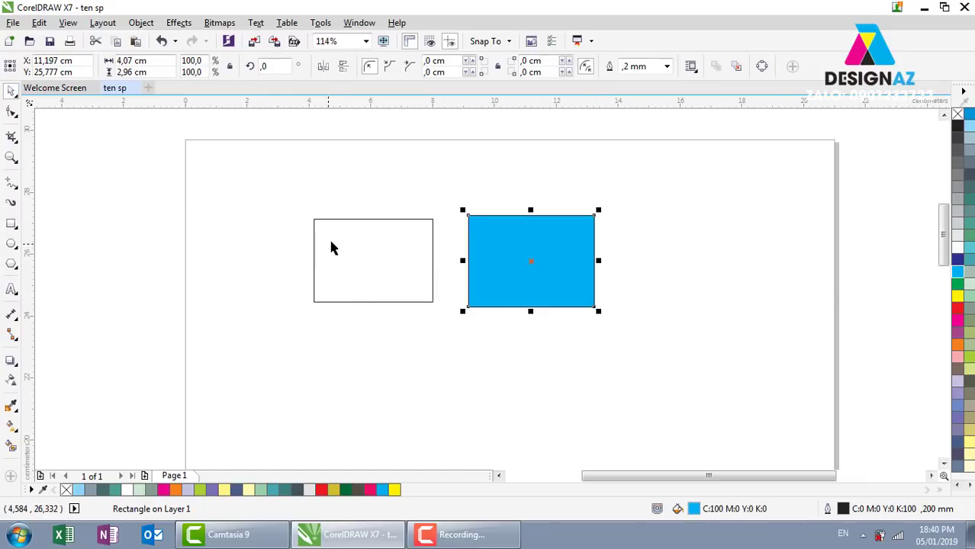
left_click(334, 221)
left_click(487, 286)
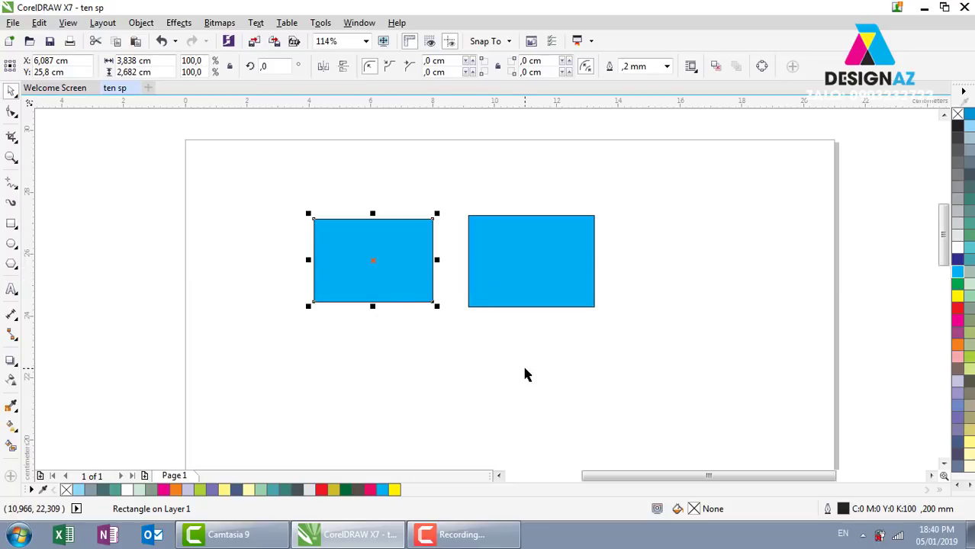
key("ctrl+z")
key("ctrl+z")
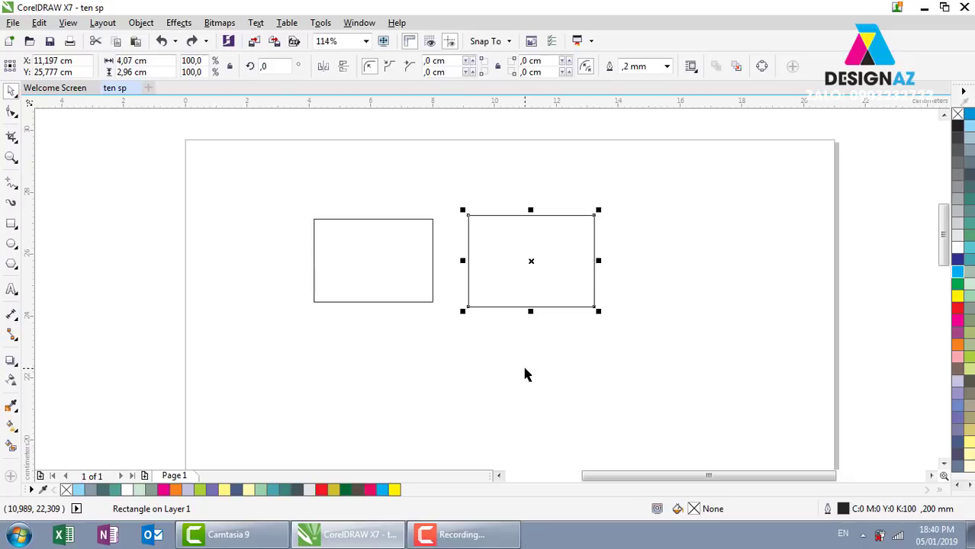
left_click(525, 374)
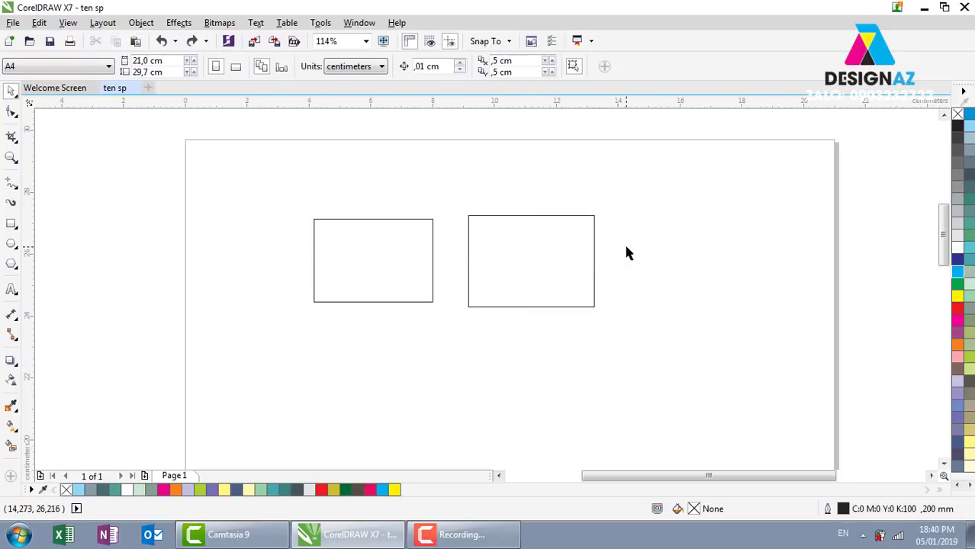
left_click(529, 245)
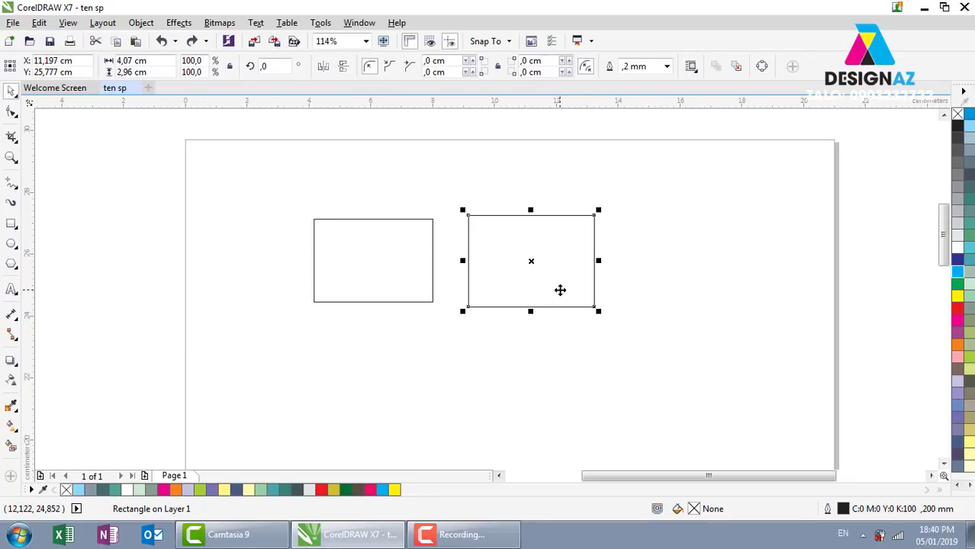
Give the right rectangle a uniform maroon fill of C29 M100 Y57 K19 in Edit Fill.
key("F11")
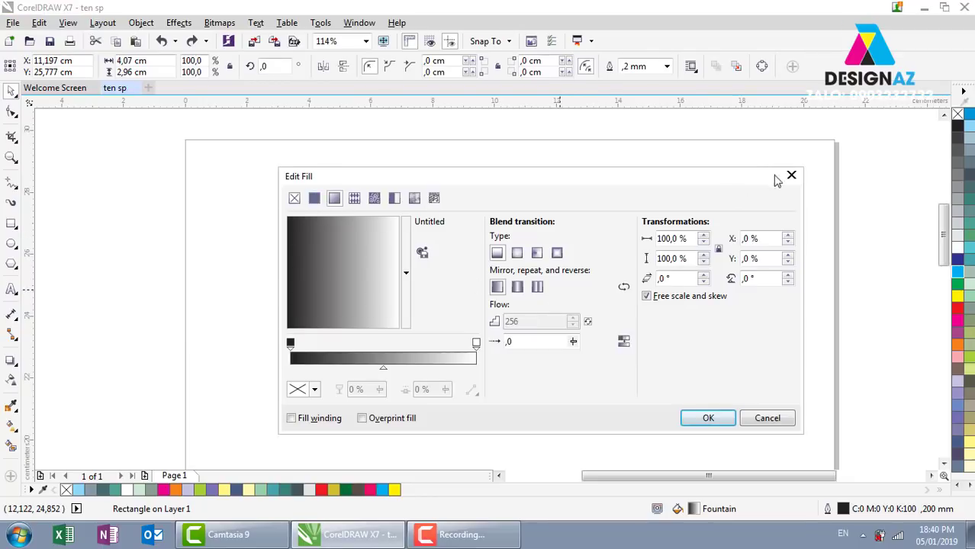
left_click(792, 175)
left_click(372, 253)
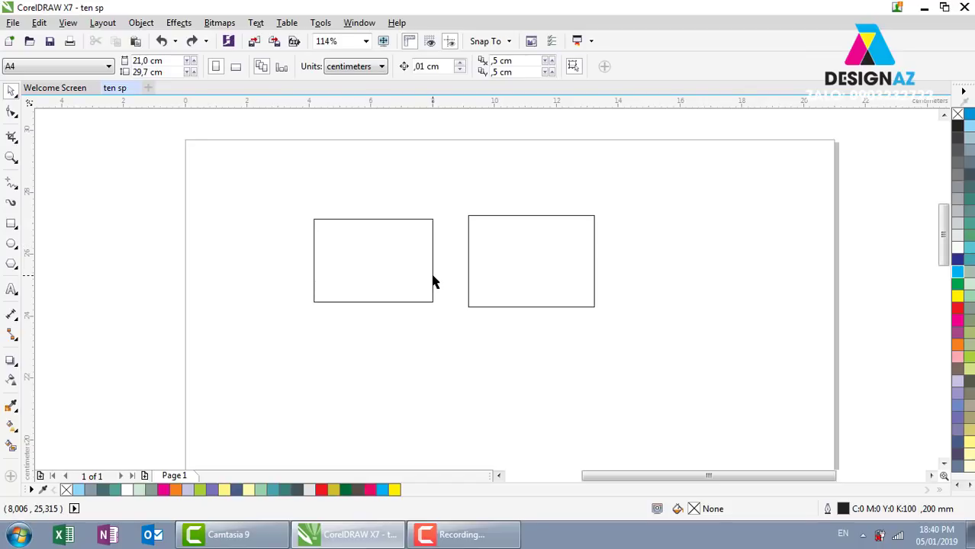
left_click(585, 282)
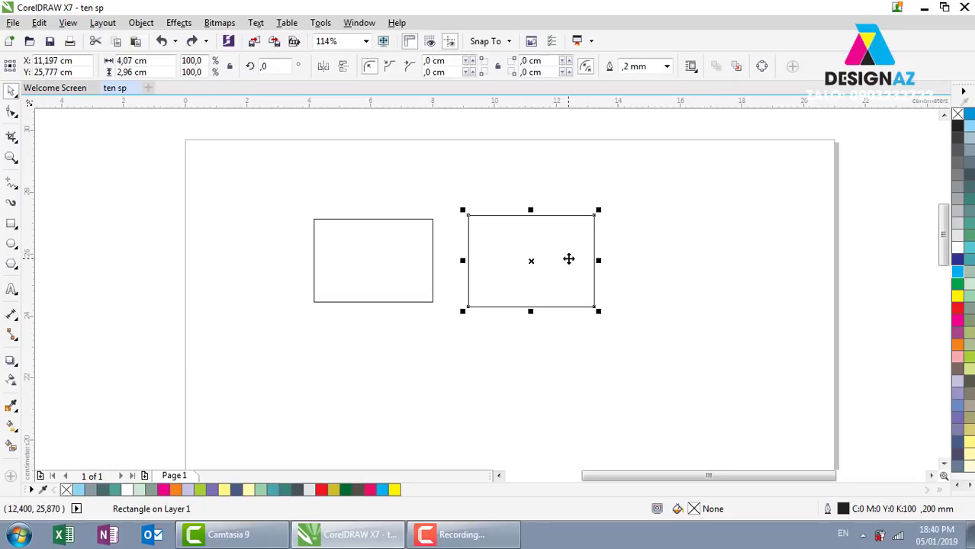
key("F11")
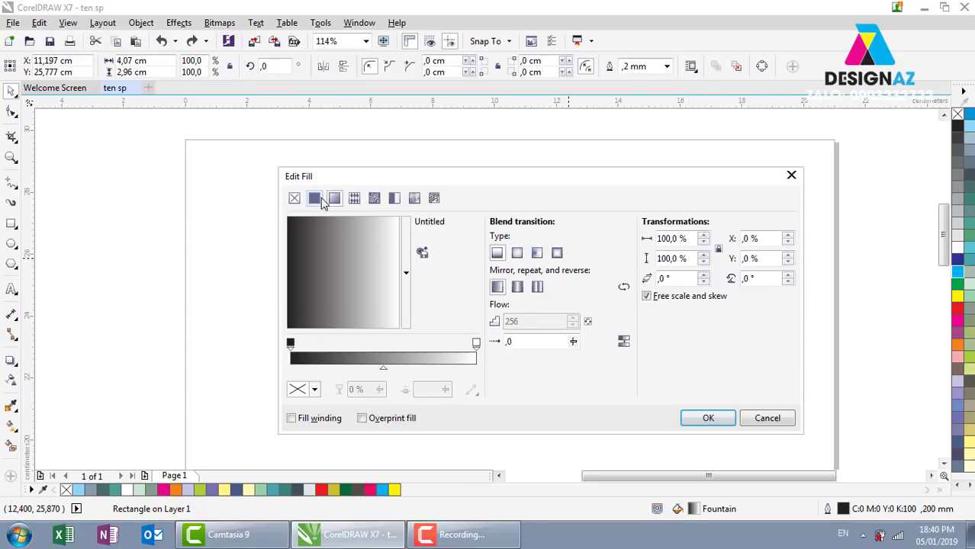
left_click(315, 199)
left_click(405, 295)
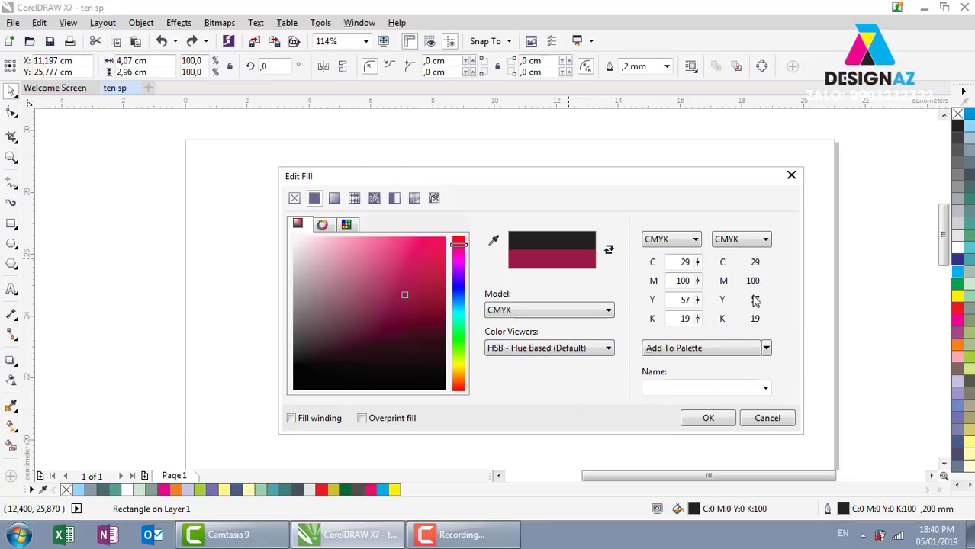
left_click(710, 420)
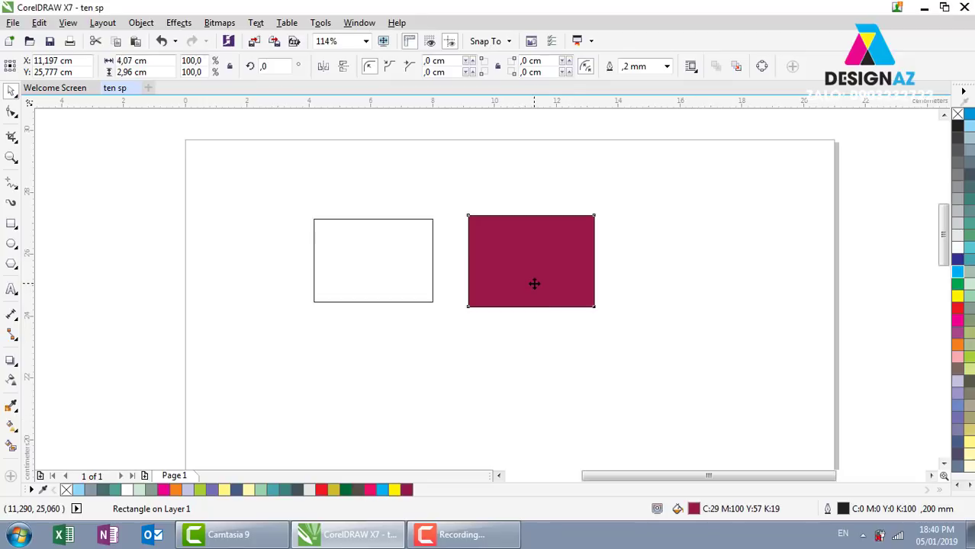
left_click(390, 270)
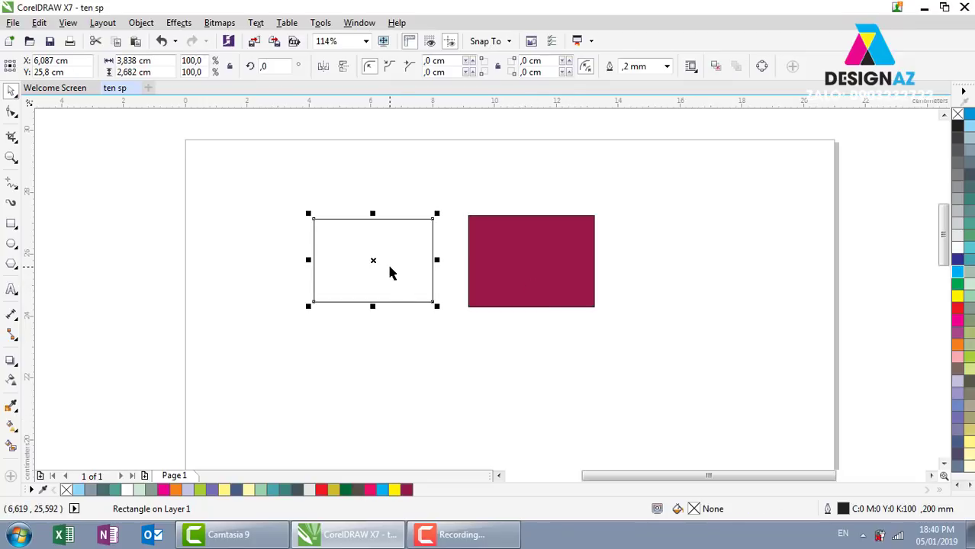
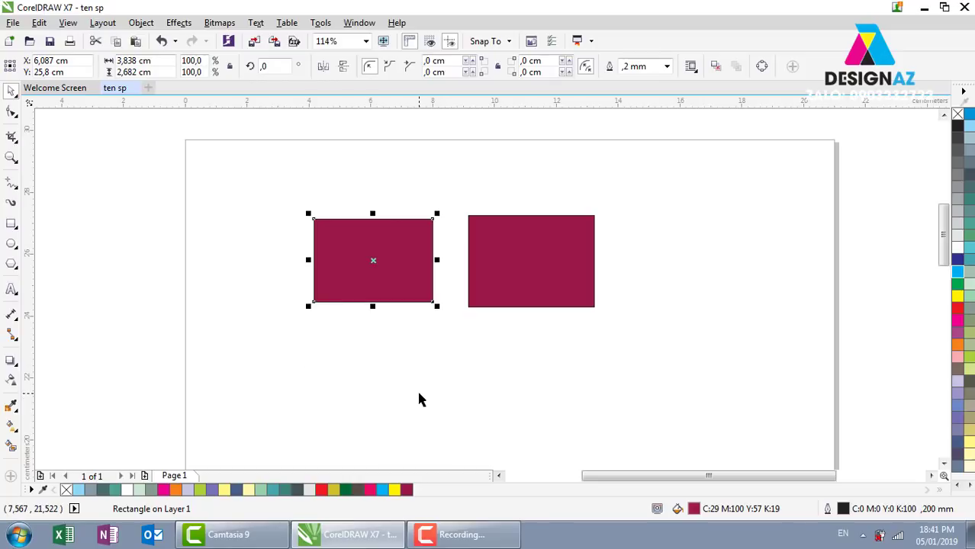
Undo the previous fill and fill the left rectangle with Cyan.
key("ctrl+z")
left_click(600, 322)
left_click(434, 256)
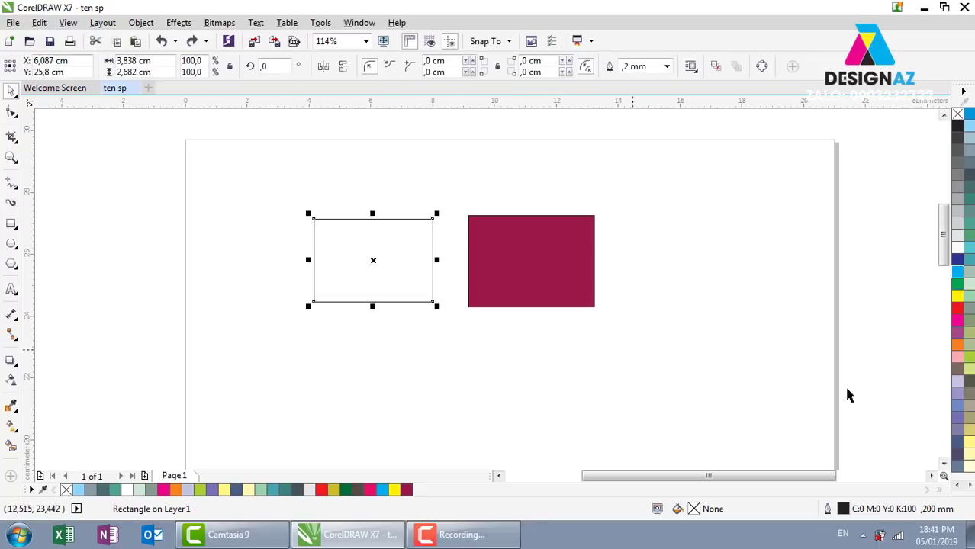
left_click(958, 273)
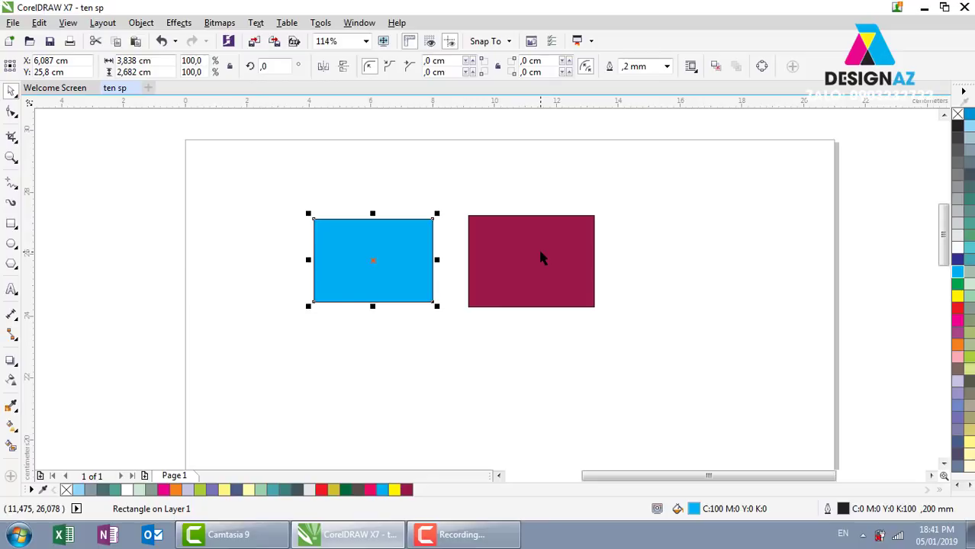
Deselect, then reselect the cyan rectangle.
left_click(472, 202)
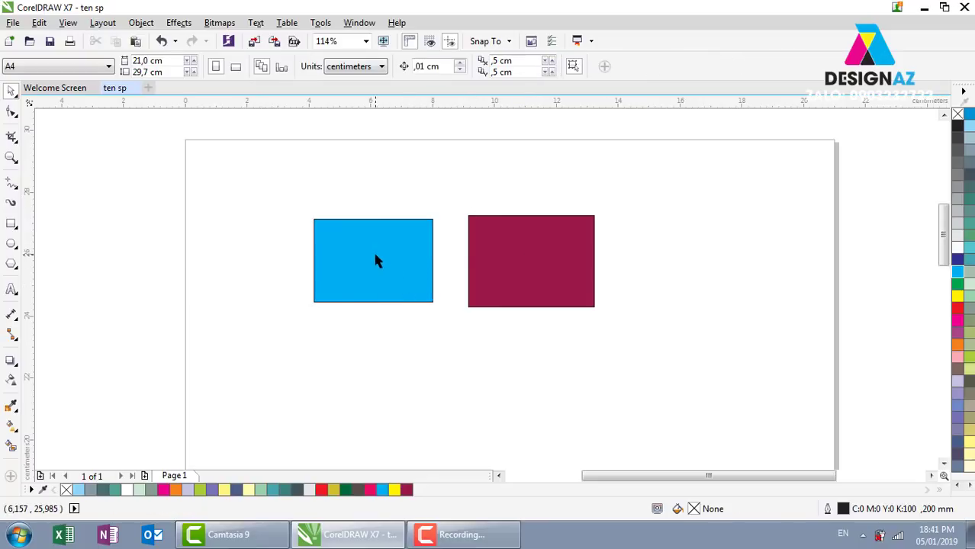
left_click(370, 254)
left_click(492, 189)
left_click(412, 246)
left_click(448, 236)
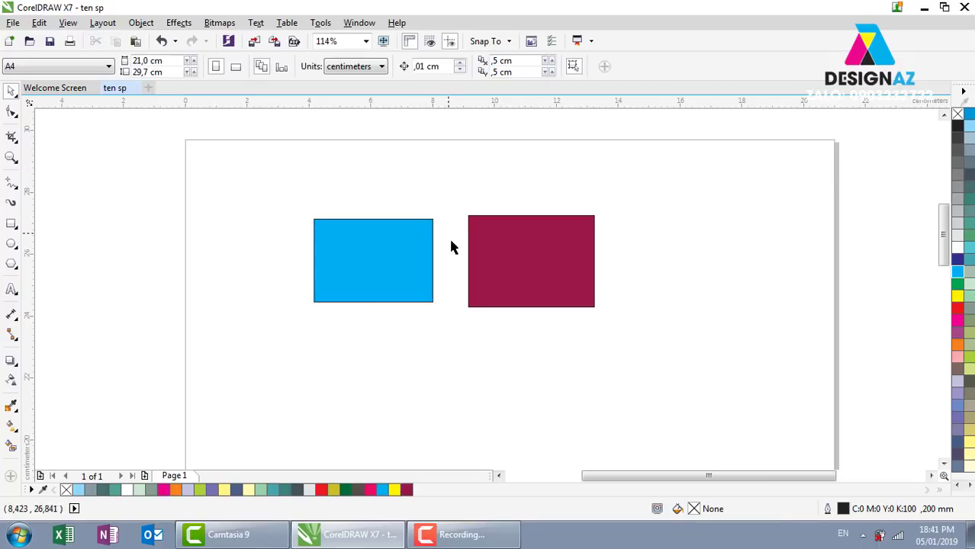
left_click(377, 261)
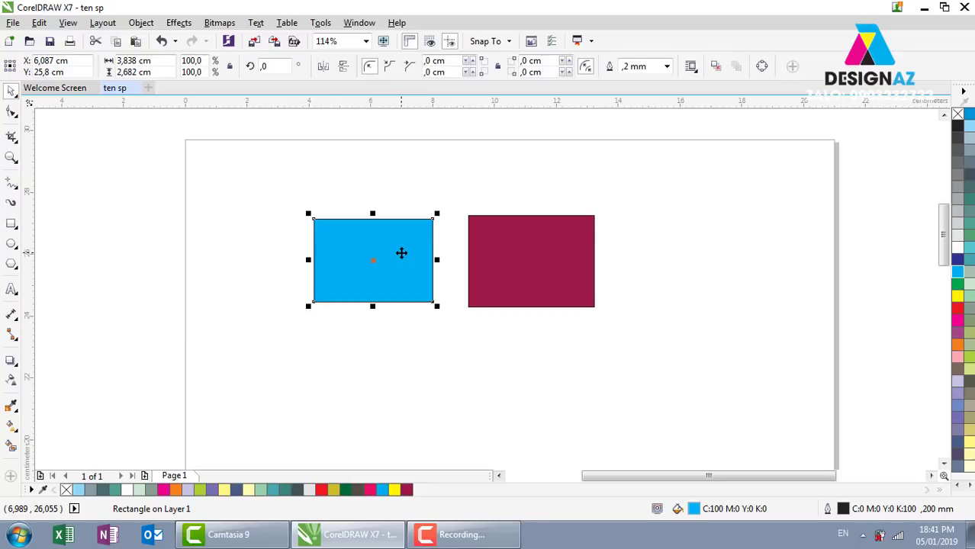
Drag the cyan fill onto the magenta rectangle, then select and delete both rectangles.
left_click_drag(402, 253, 467, 288)
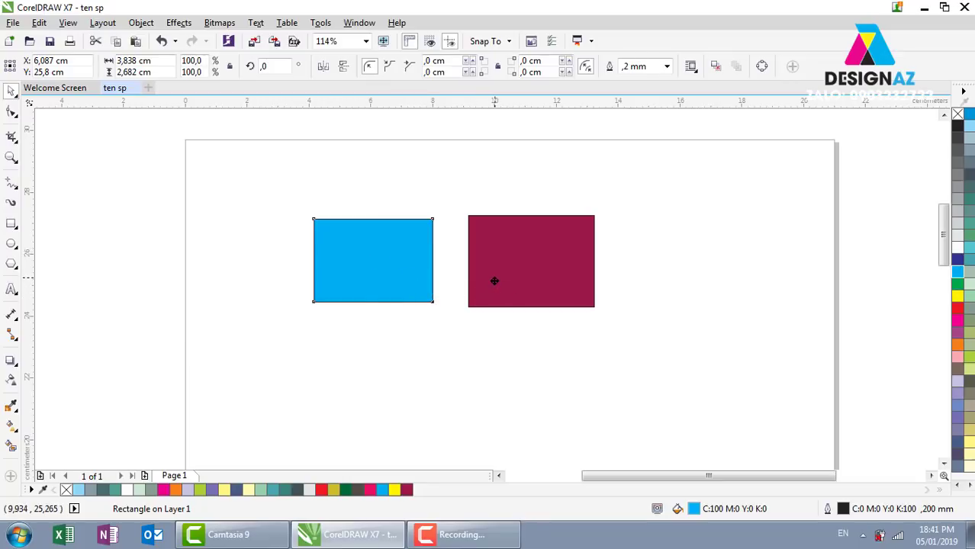
mouse_move(452, 288)
left_mouse_down()
mouse_move(494, 275)
mouse_move(536, 242)
mouse_move(551, 258)
left_mouse_up()
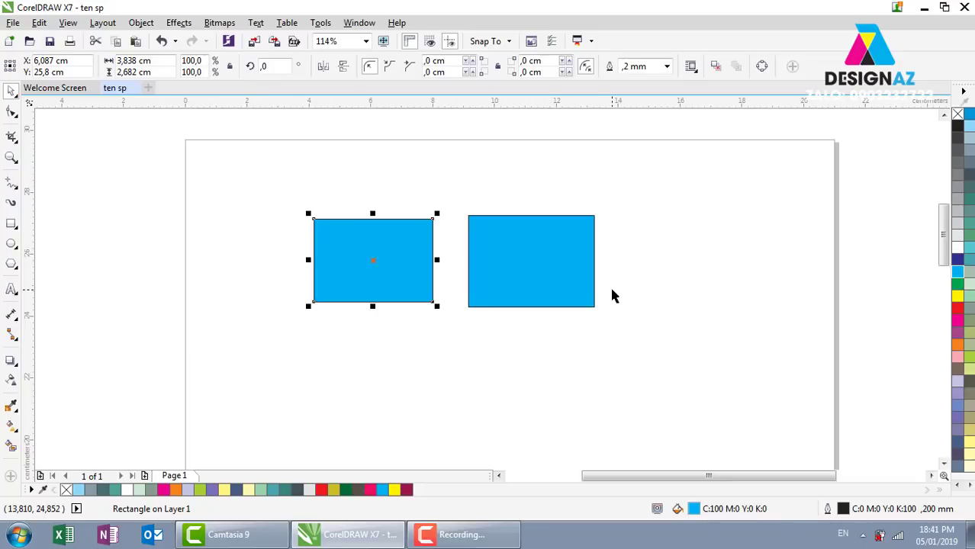
key("ctrl+z")
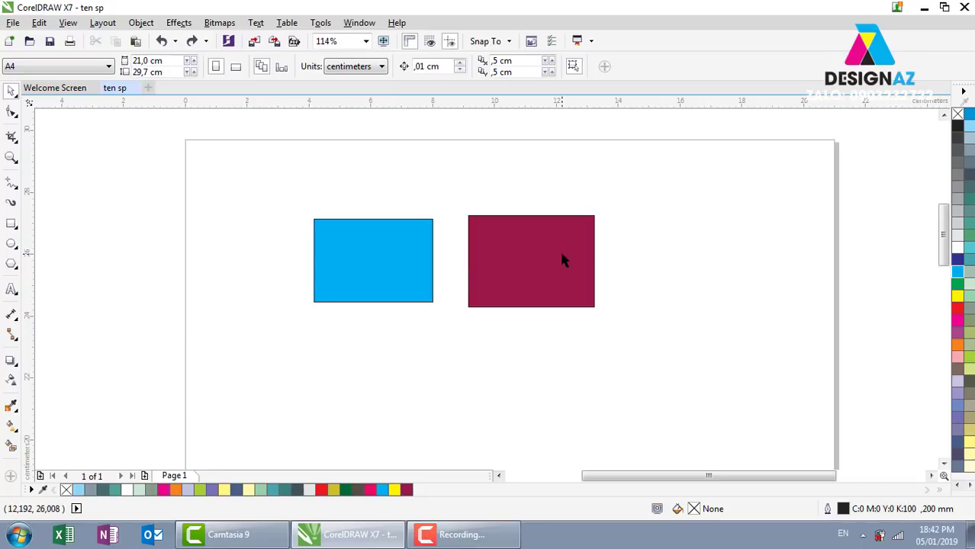
left_click(368, 260)
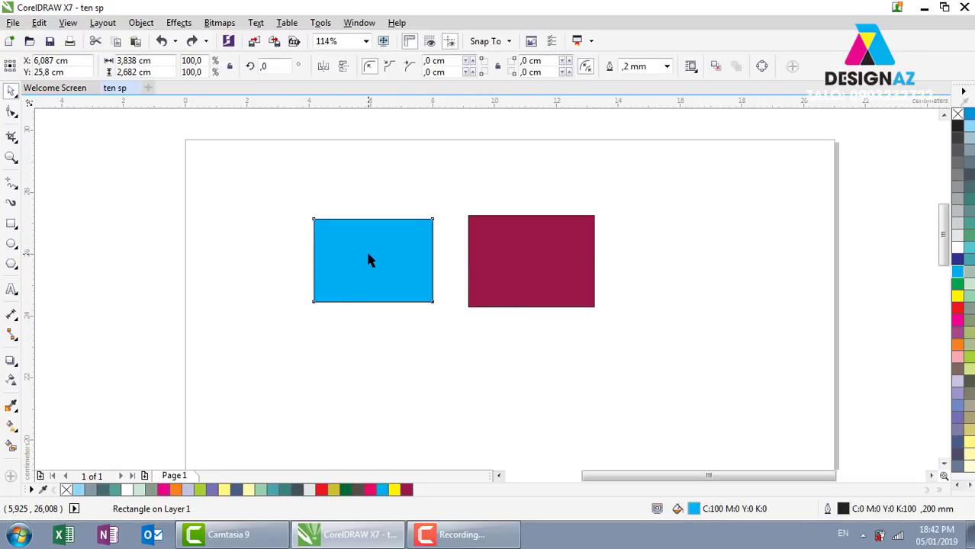
mouse_move(368, 260)
left_mouse_down()
mouse_move(546, 284)
mouse_move(553, 266)
left_mouse_up()
mouse_move(553, 266)
left_mouse_down()
mouse_move(439, 254)
mouse_move(538, 261)
left_mouse_up()
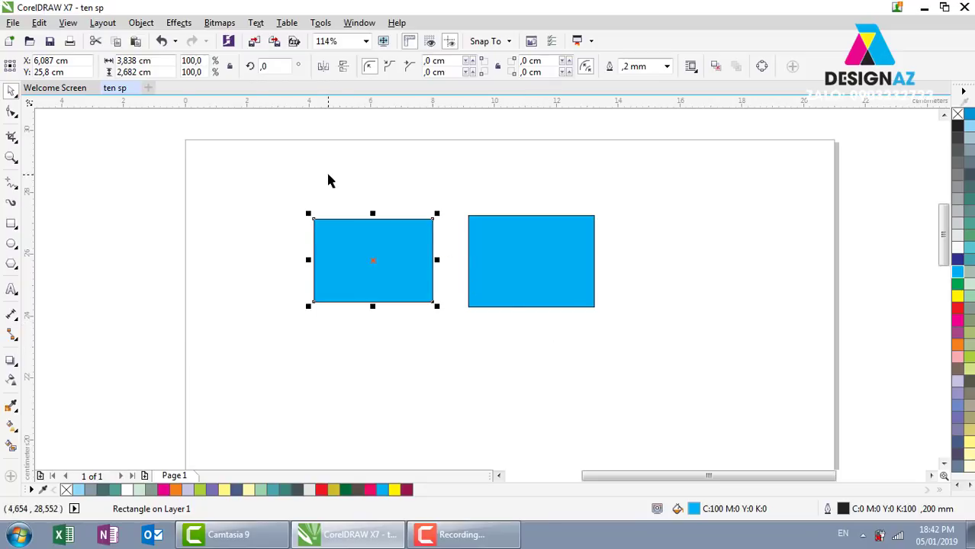
left_click_drag(255, 178, 700, 346)
key("Delete")
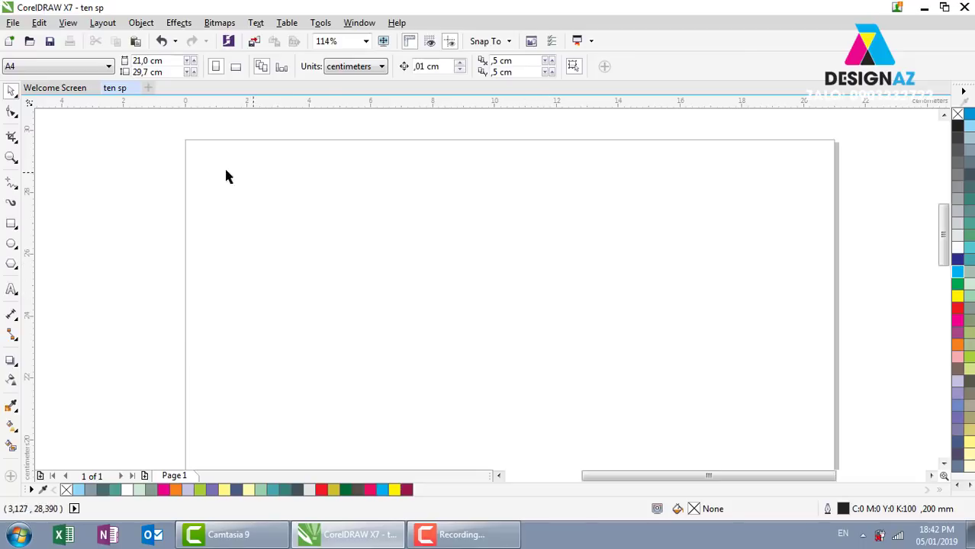
Draw an unfilled 7.7 × 4.1 cm rectangle in the page's upper-left area.
left_click(11, 223)
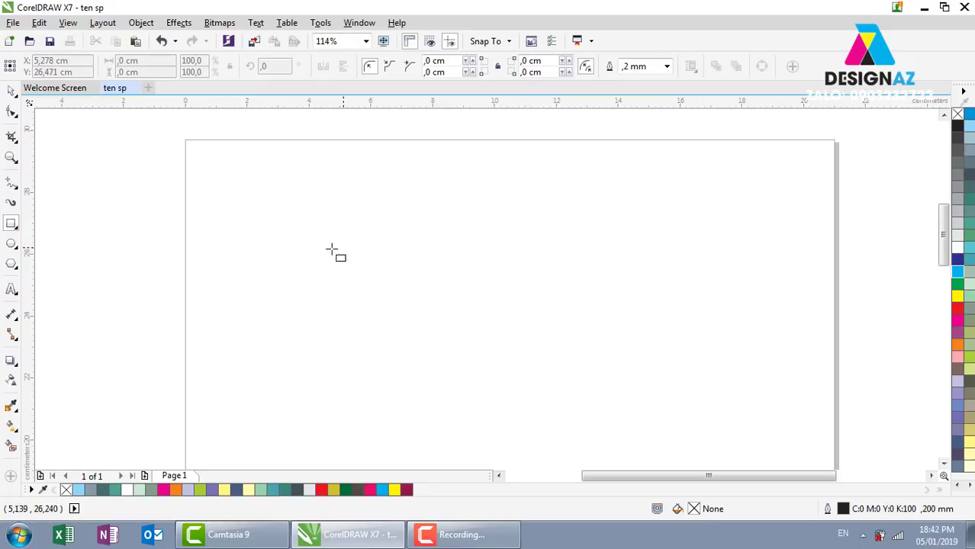
left_click_drag(243, 180, 483, 309)
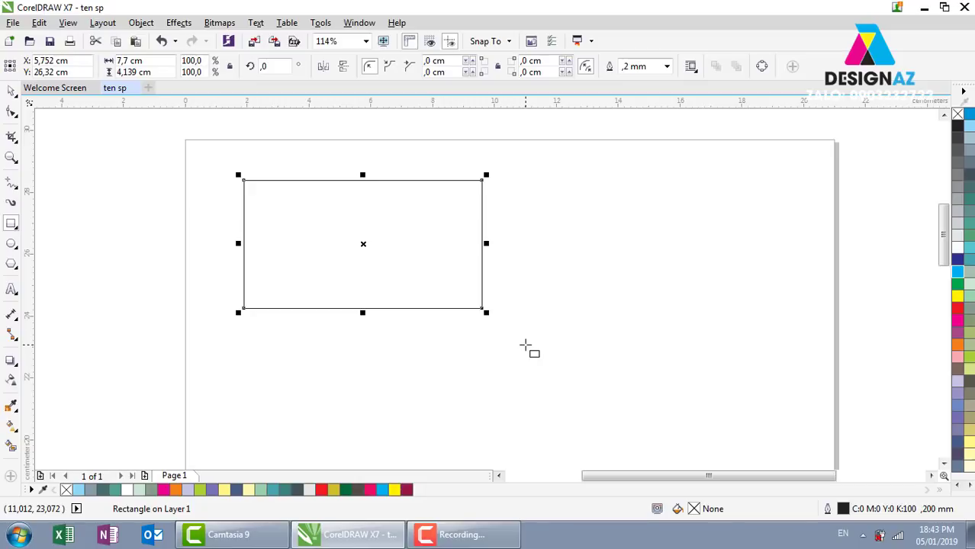
key("space")
key("space")
key("space")
key("space")
key("space")
key("space")
key("space")
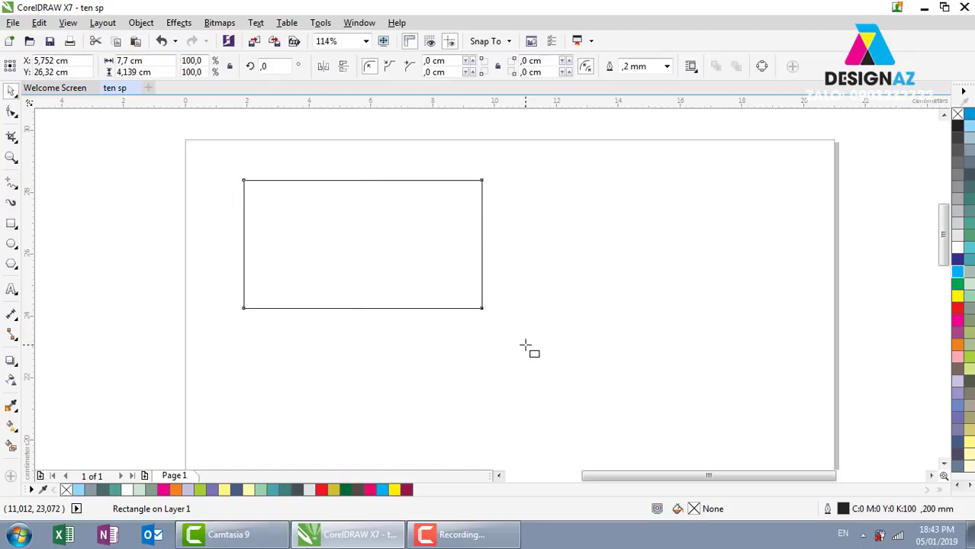
key("space")
key("space")
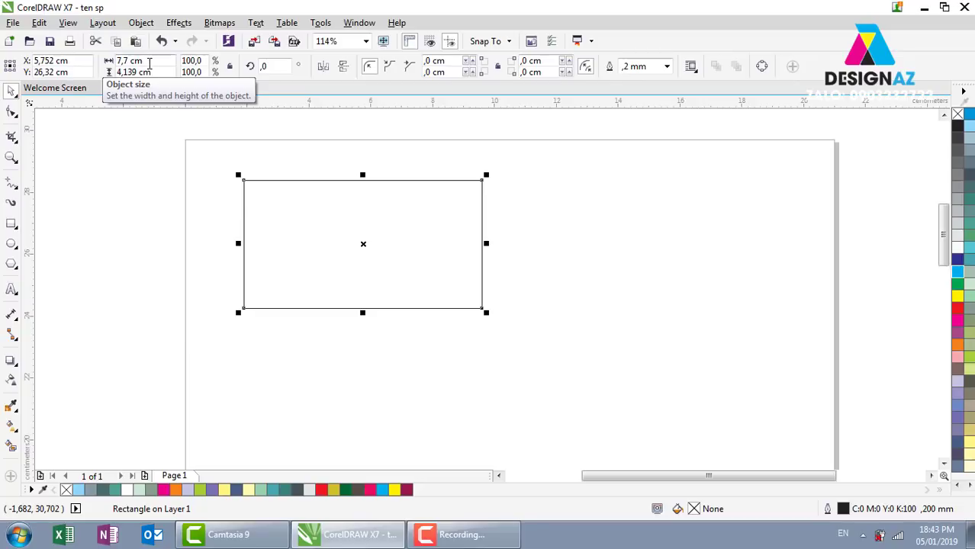
Set the rectangle's size to 9 × 5 cm.
left_click(151, 61)
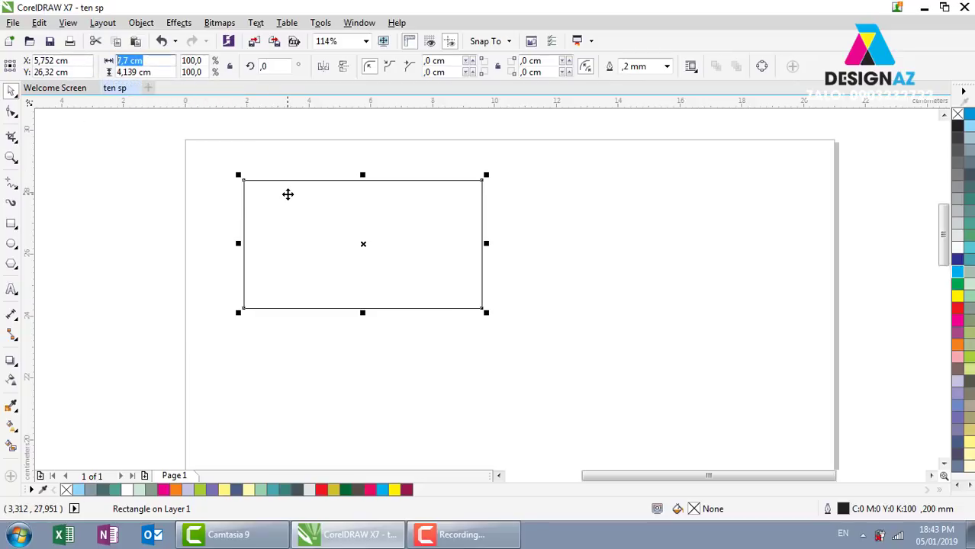
type("9")
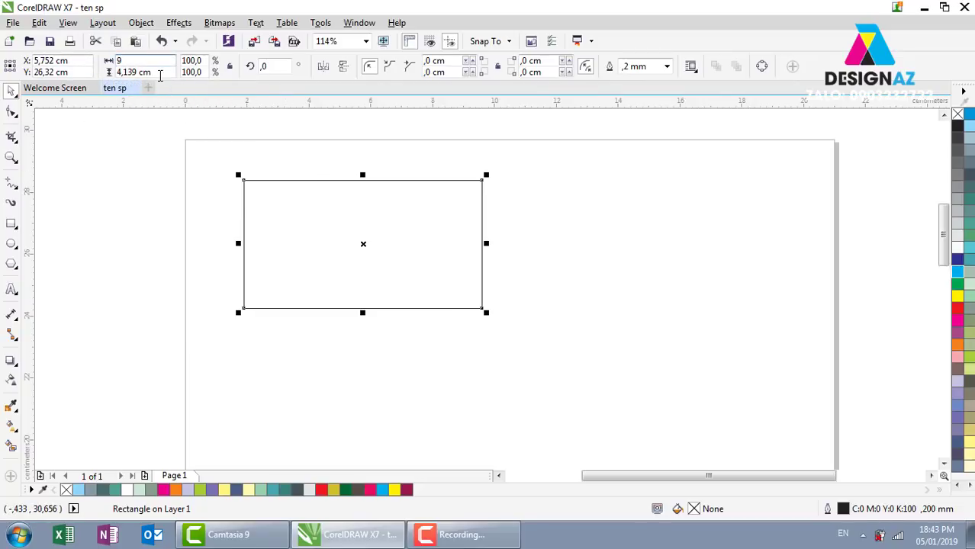
left_click(160, 72)
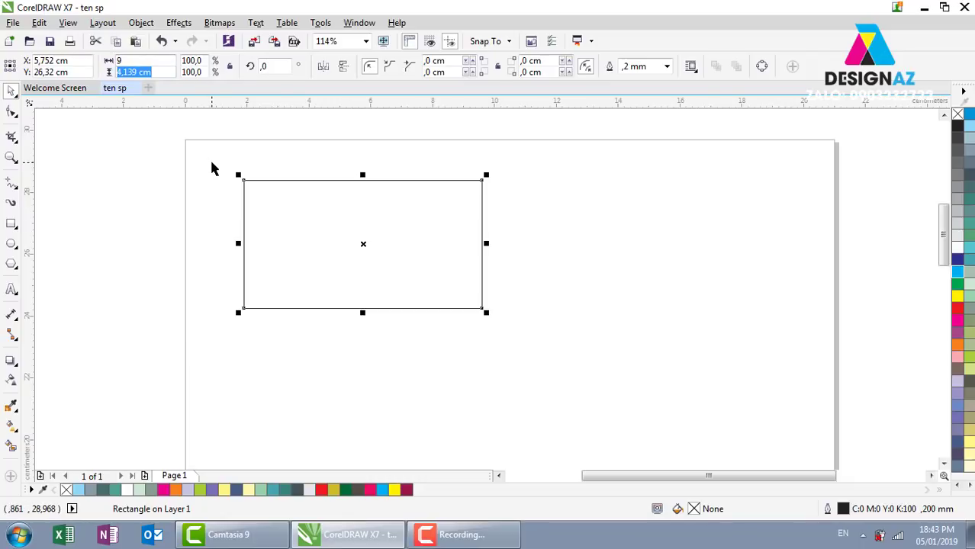
type("5")
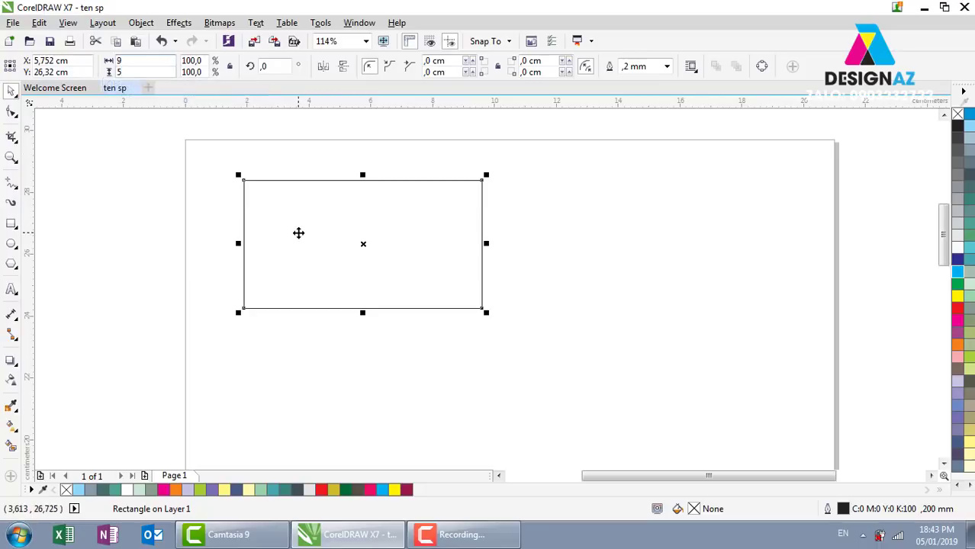
key("Return")
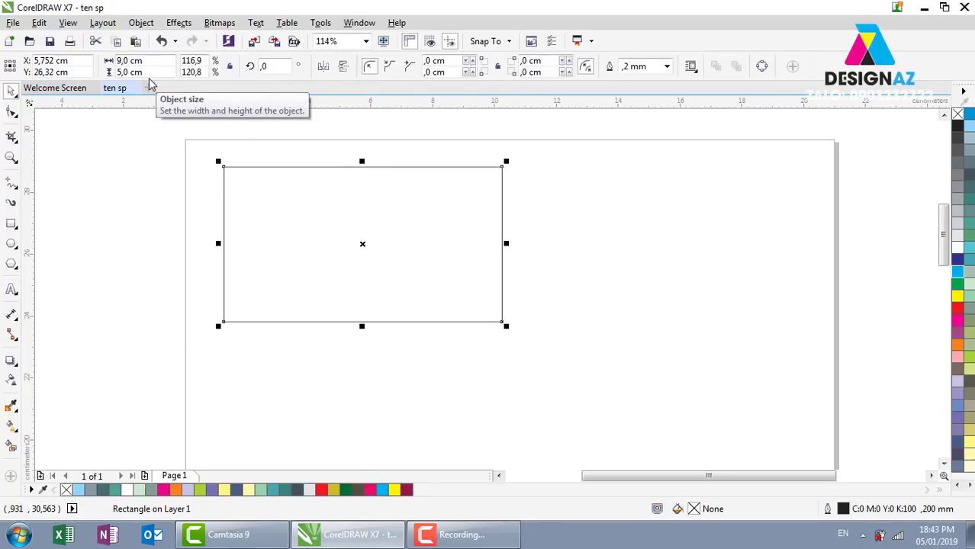
Lock the aspect ratio and scale the rectangle to 13 cm wide (7.222 cm tall).
left_click(230, 66)
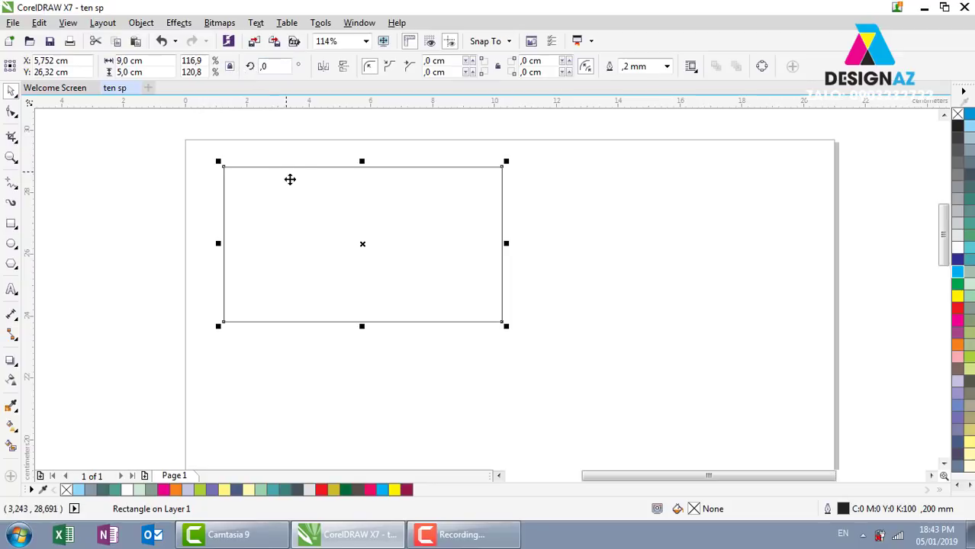
left_click(159, 67)
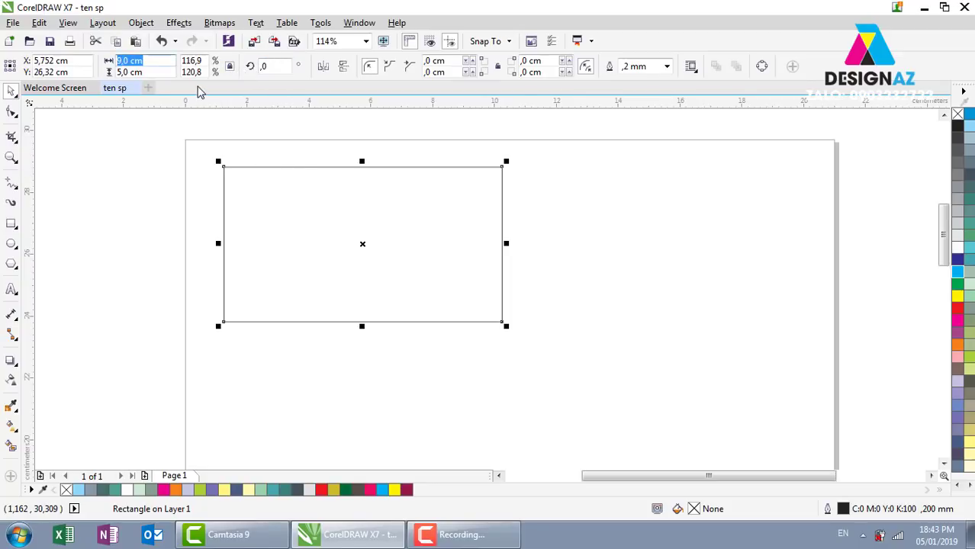
type("13")
key("Return")
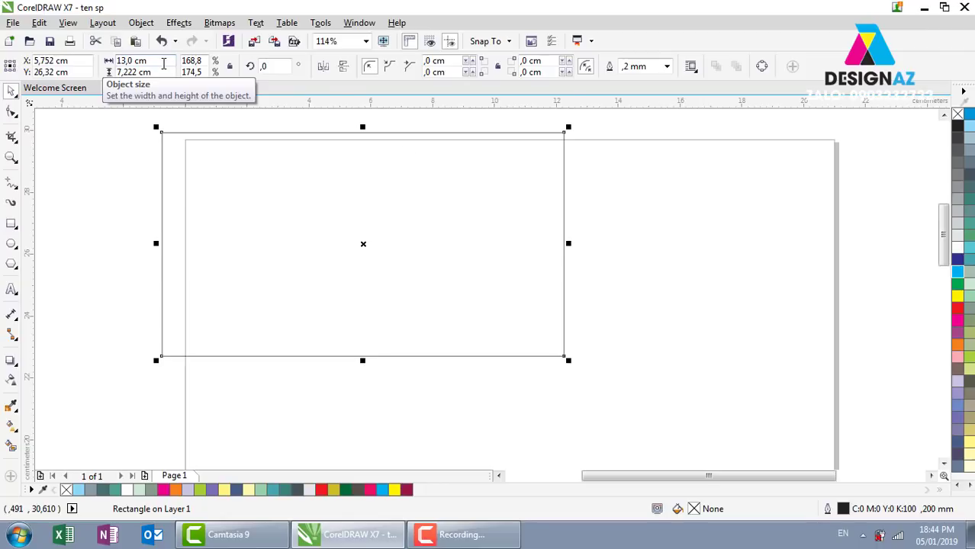
Move the rectangle toward page centre and fill it cyan-tinted purple (C:35 M:65 Y:0 K:16).
left_click(605, 233)
left_click_drag(564, 228, 659, 264)
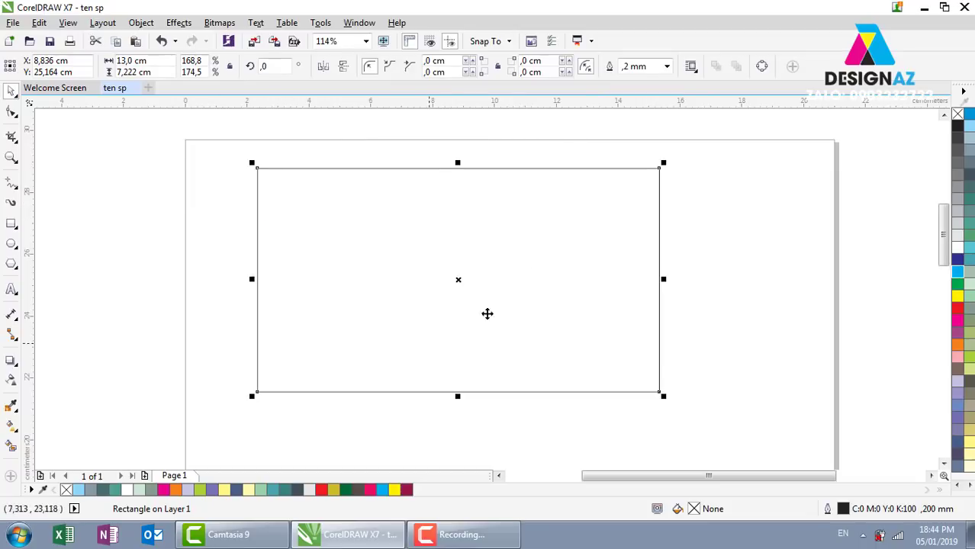
left_click(958, 333)
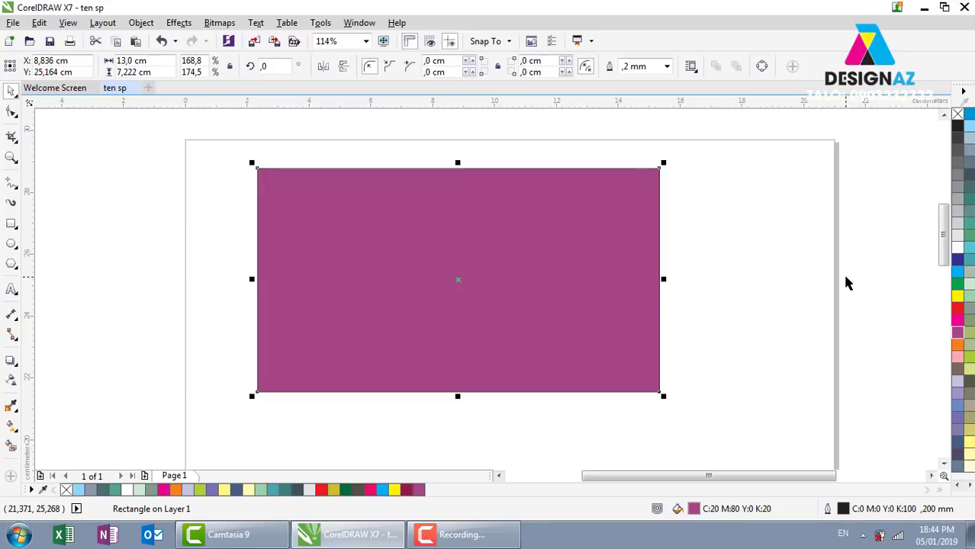
left_click(959, 274, "ctrl")
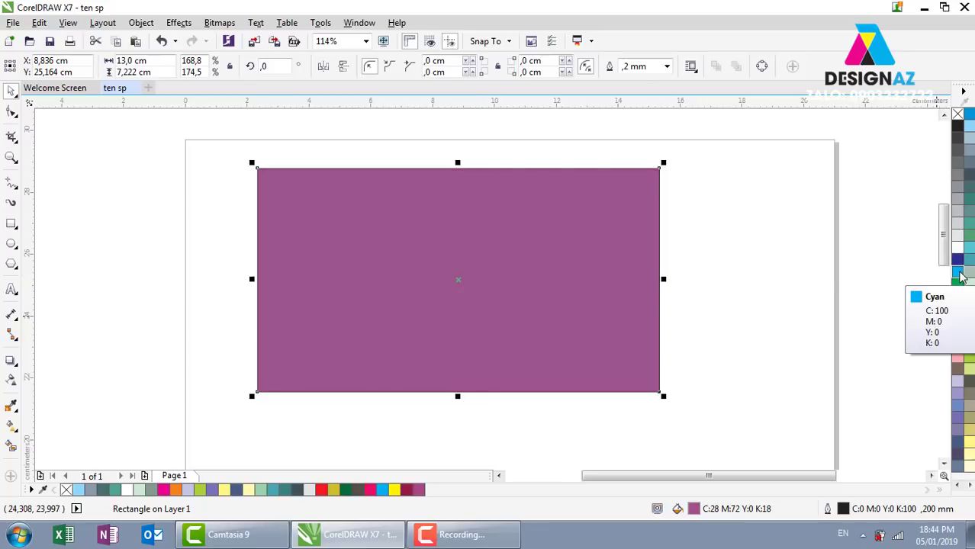
left_click(960, 275, "ctrl")
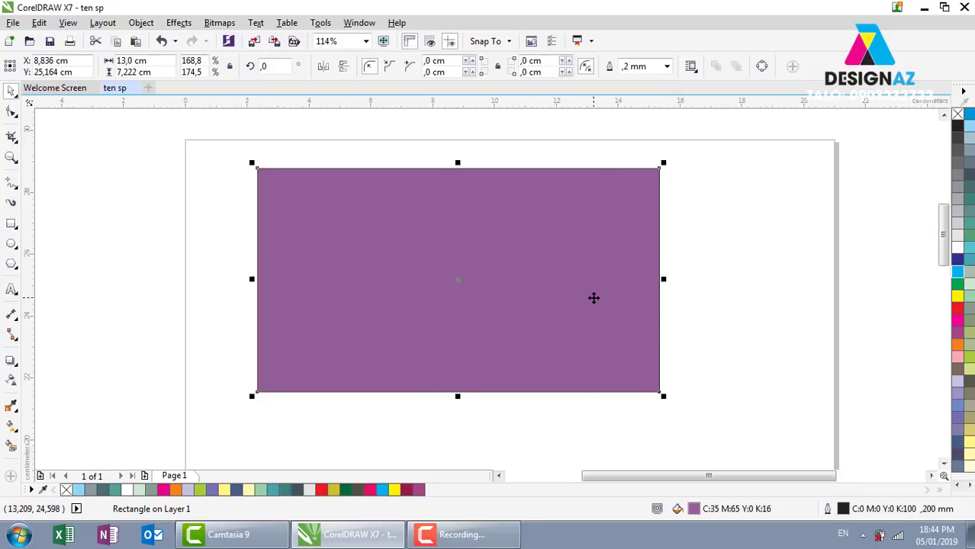
left_click(718, 451)
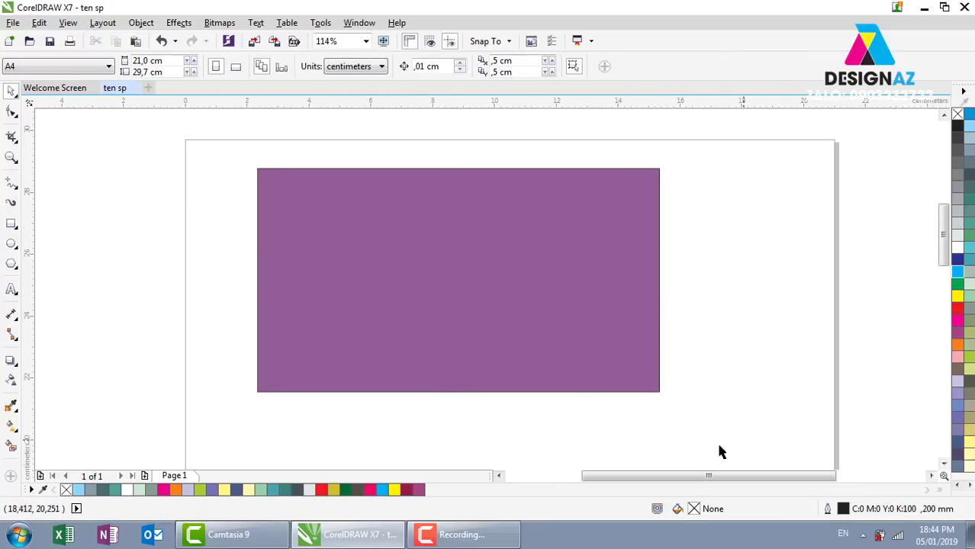
left_click(661, 395)
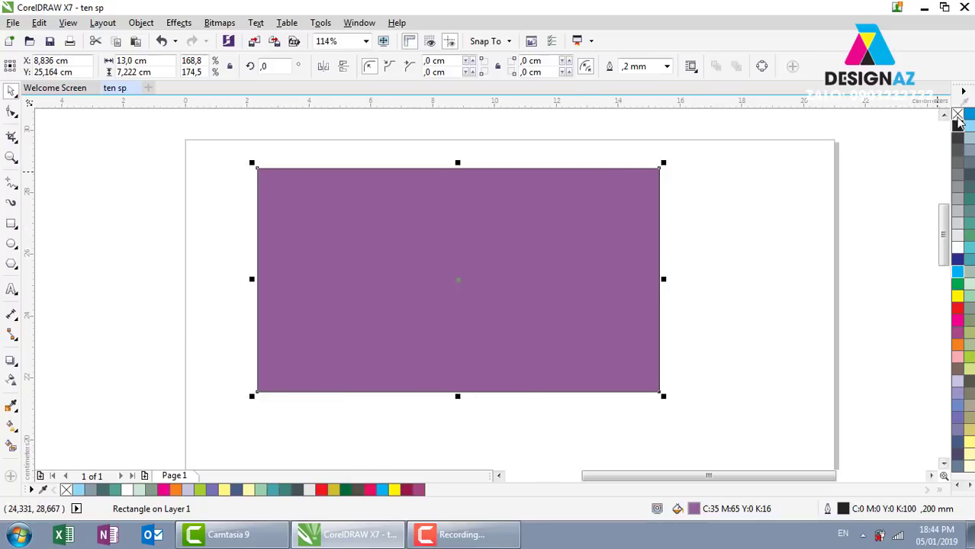
right_click(958, 115)
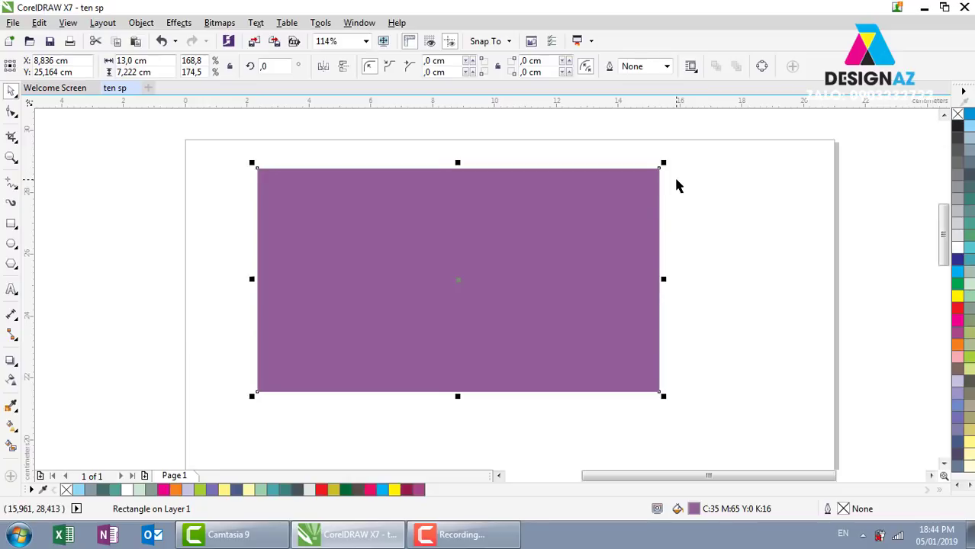
left_click(780, 319)
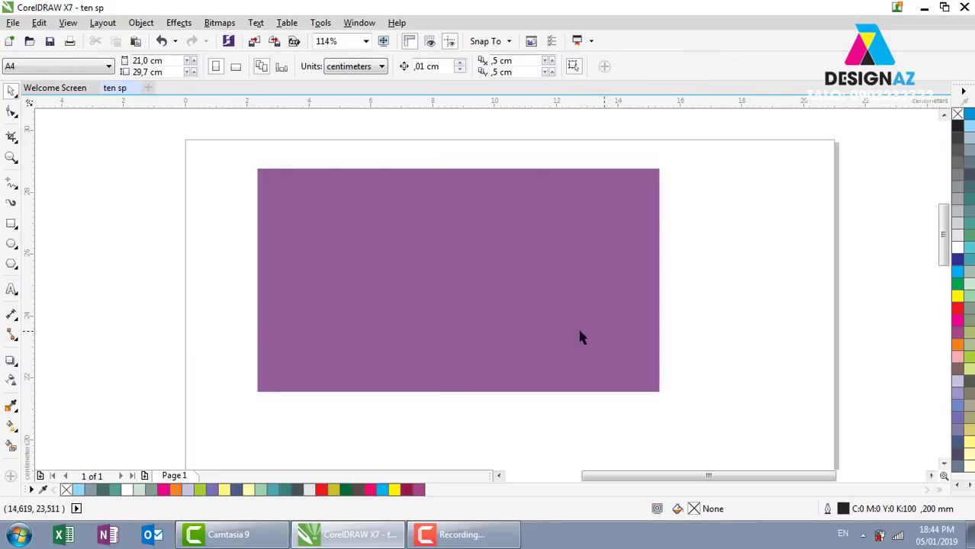
left_click(611, 328)
left_click(795, 305)
left_click(545, 291)
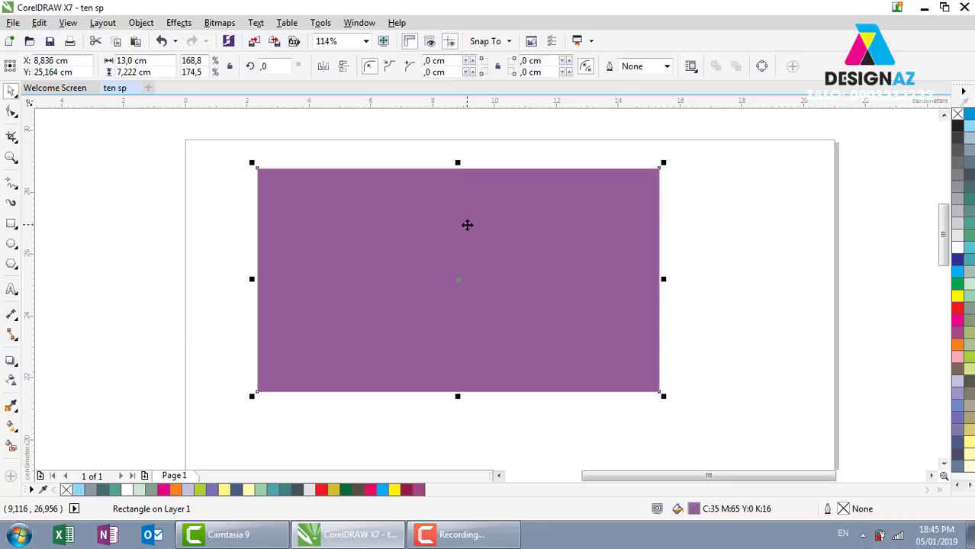
left_click(790, 262)
left_click(590, 276)
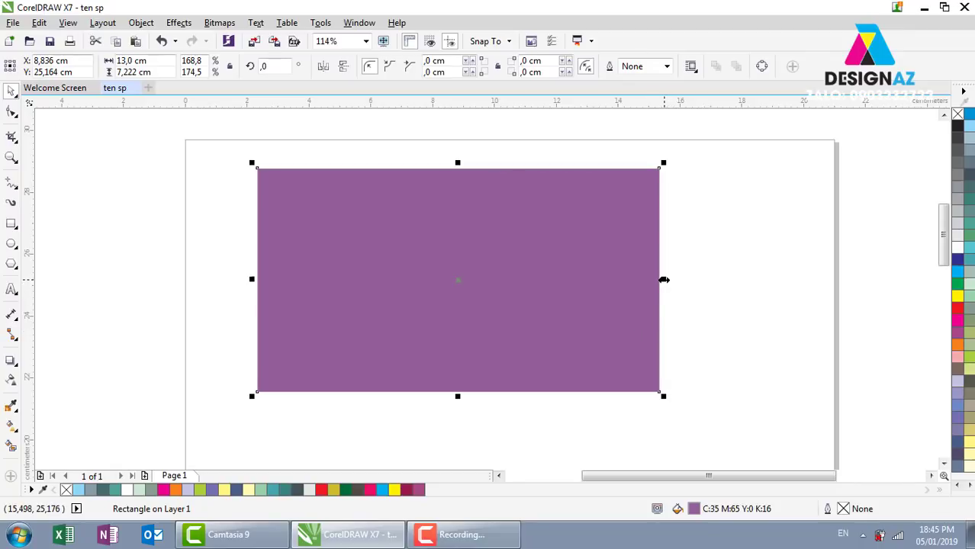
Make a narrow white copy over the card's left side, then delete it.
mouse_move(664, 280)
left_mouse_down()
mouse_move(773, 323)
mouse_move(412, 326)
left_mouse_up()
right_click(413, 325)
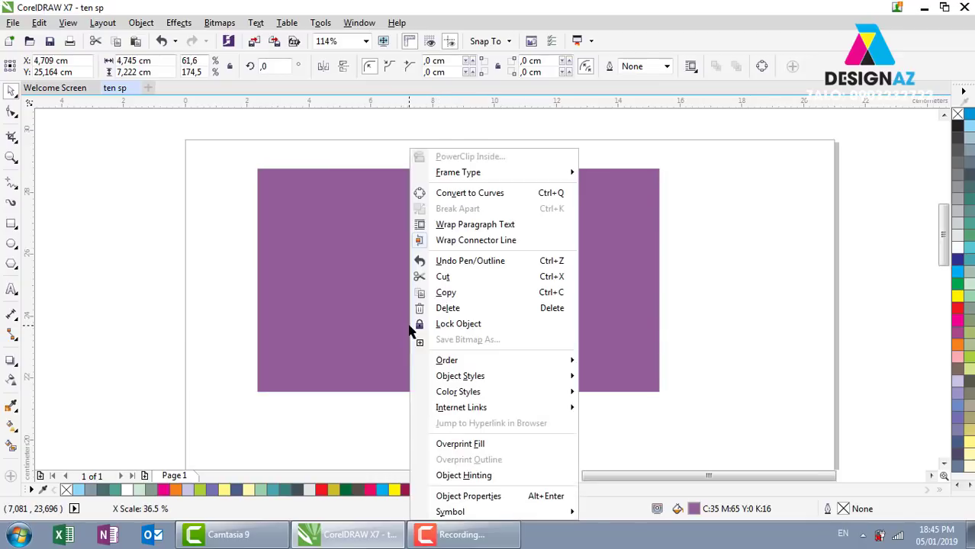
left_click(178, 260)
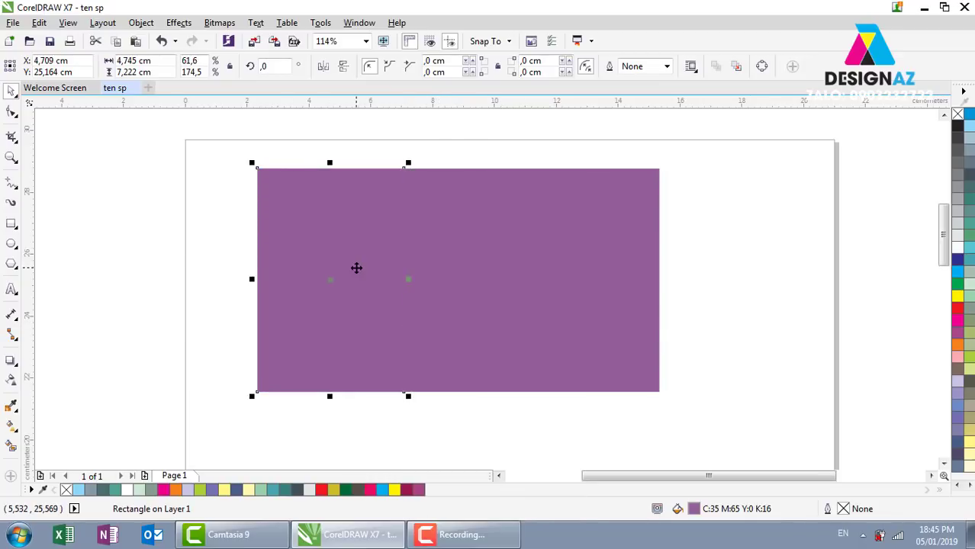
left_click(958, 250)
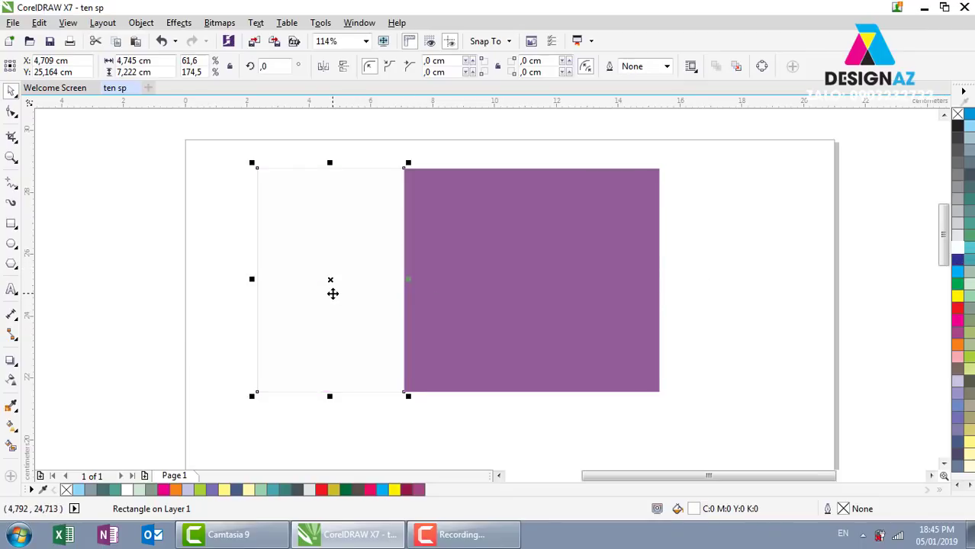
key("Delete")
Copy the purple rectangle as a narrow white panel over the card's left part.
left_click(557, 314)
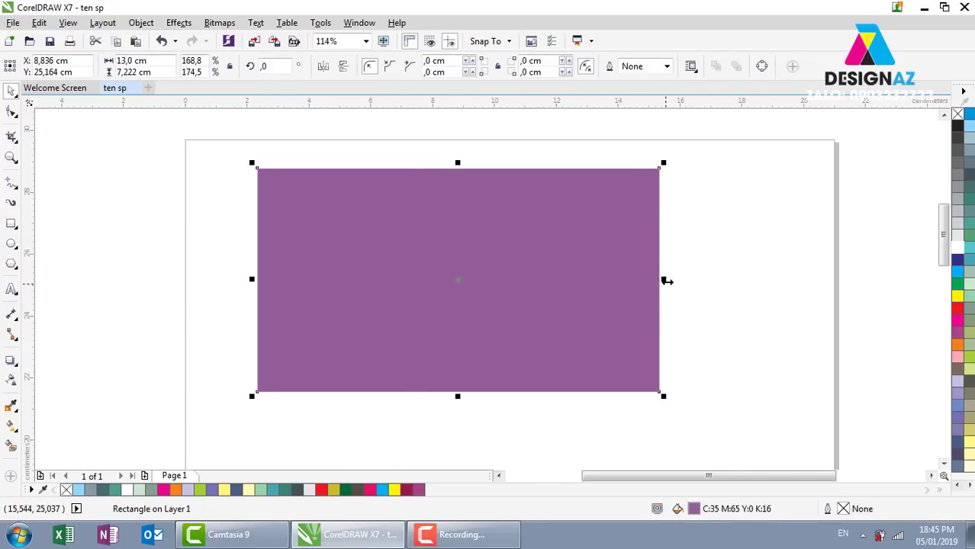
left_click_drag(665, 280, 406, 296)
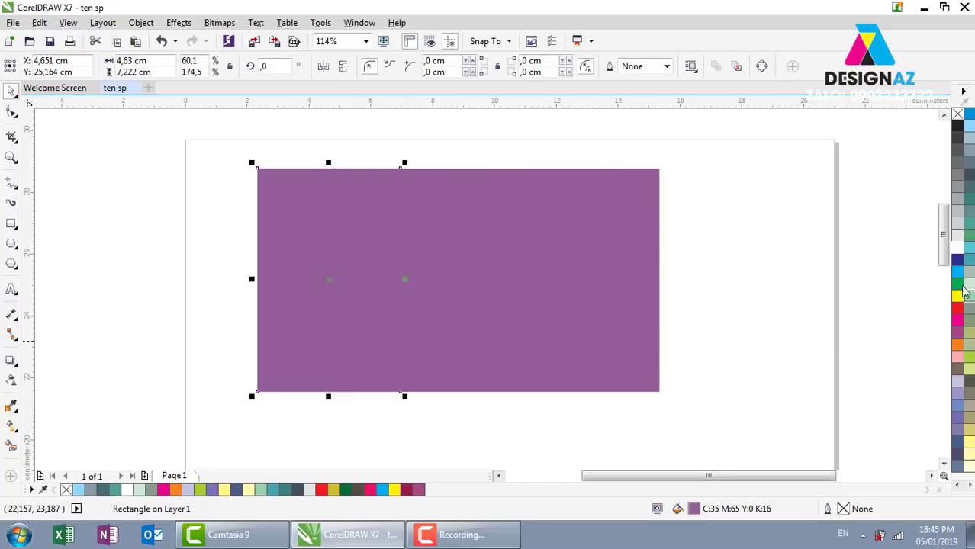
left_click(960, 254)
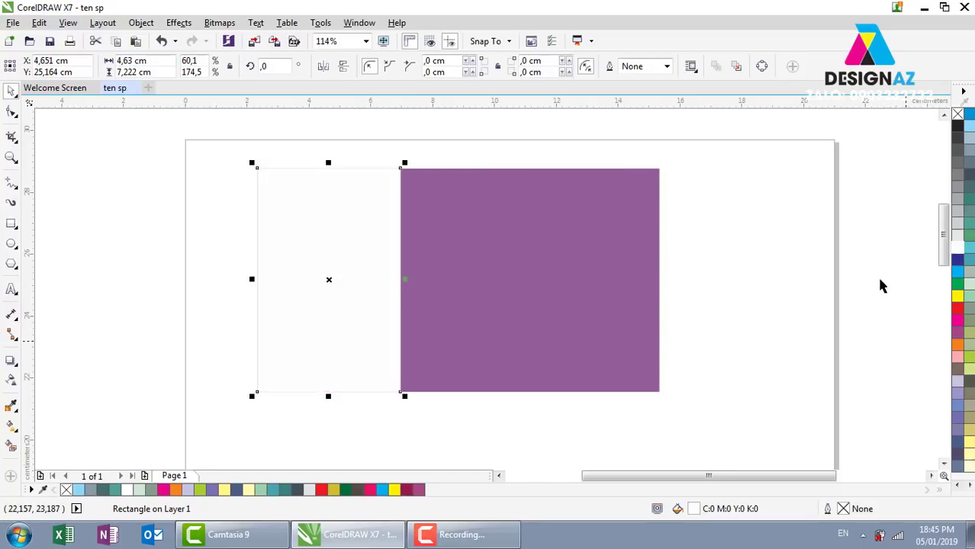
left_click(797, 394)
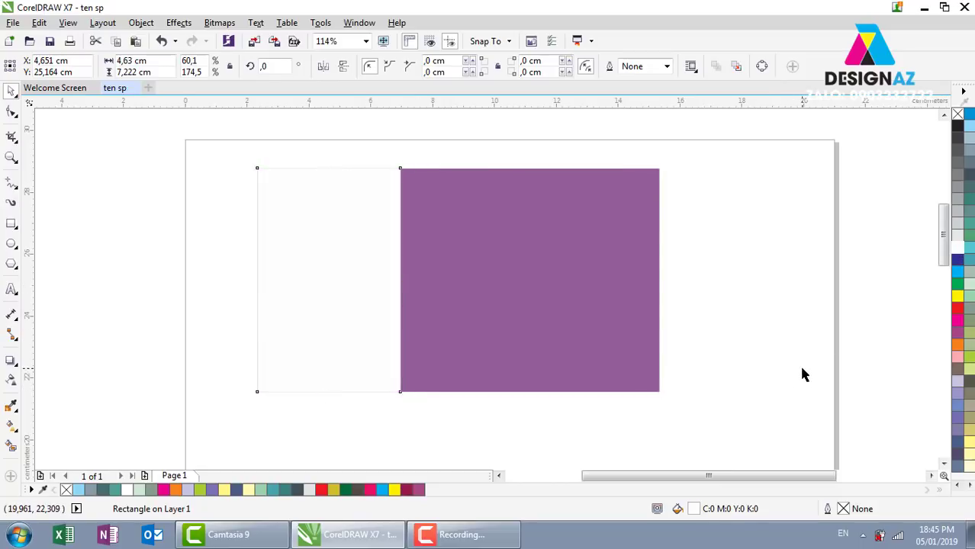
left_click(367, 279)
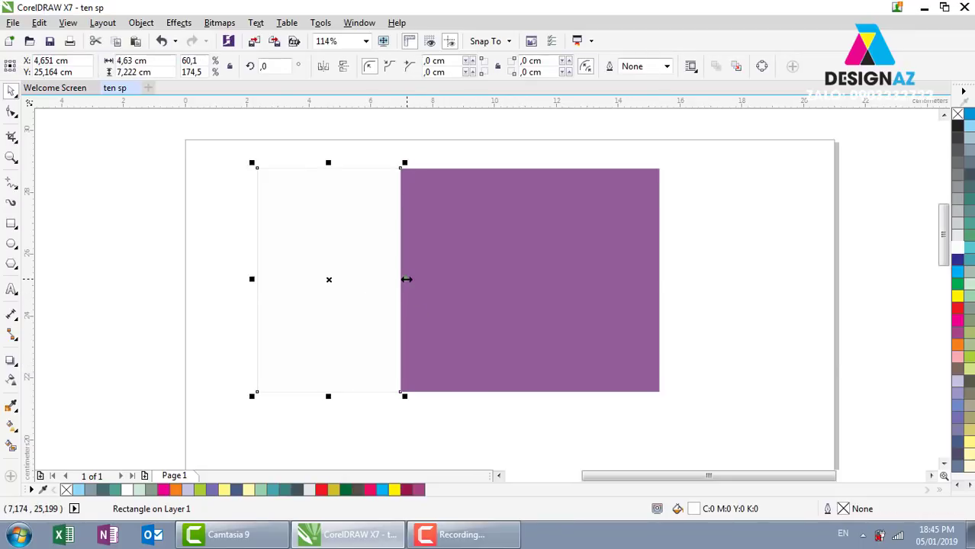
Add two slightly wider copies of the panel, filled 10% black and 20% black.
left_click_drag(406, 279, 418, 279)
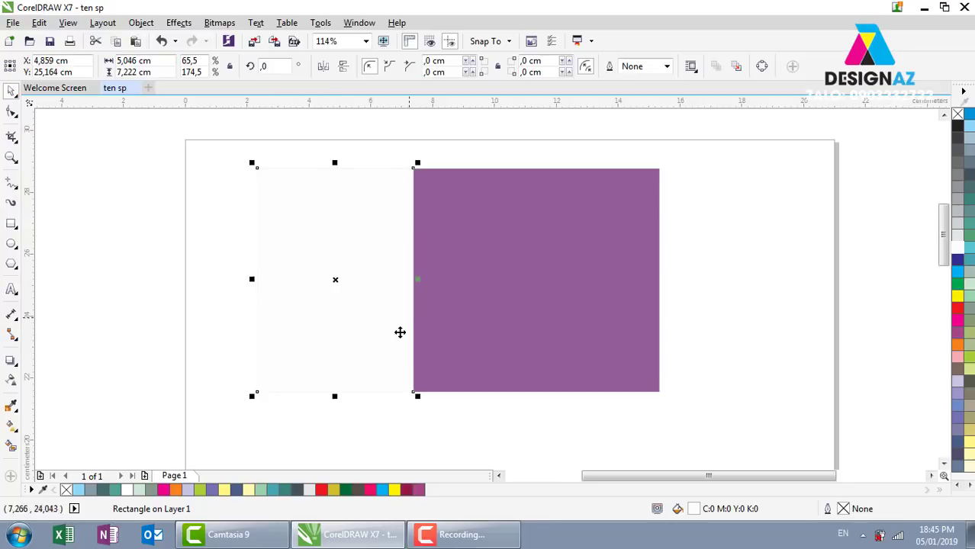
left_click(958, 237)
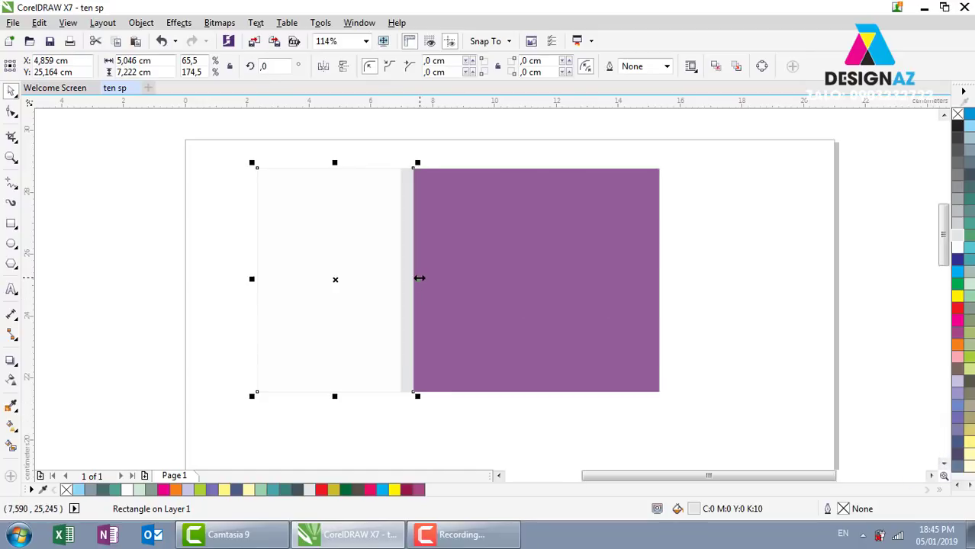
left_click_drag(418, 279, 432, 281)
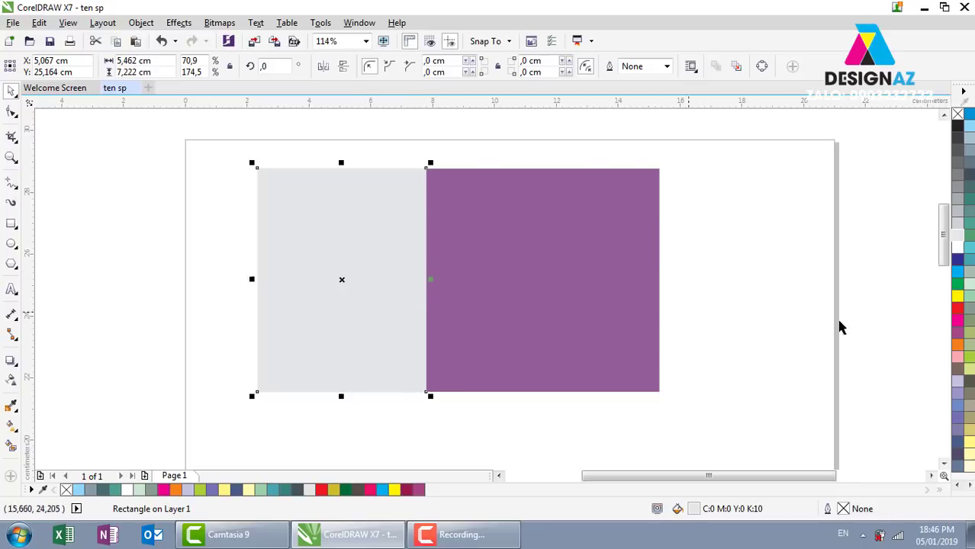
left_click(959, 225)
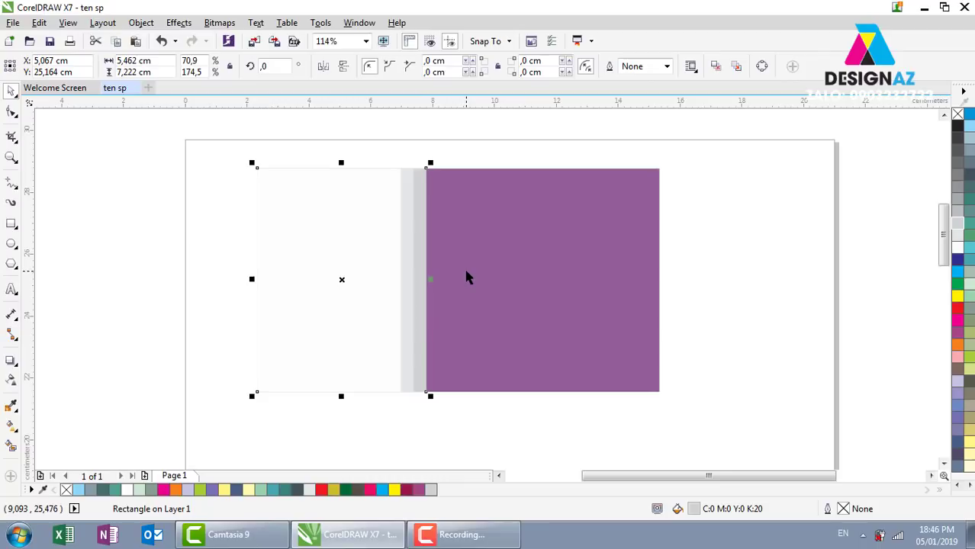
Give the strip next to the purple block a two-step purple tint.
left_click(689, 339)
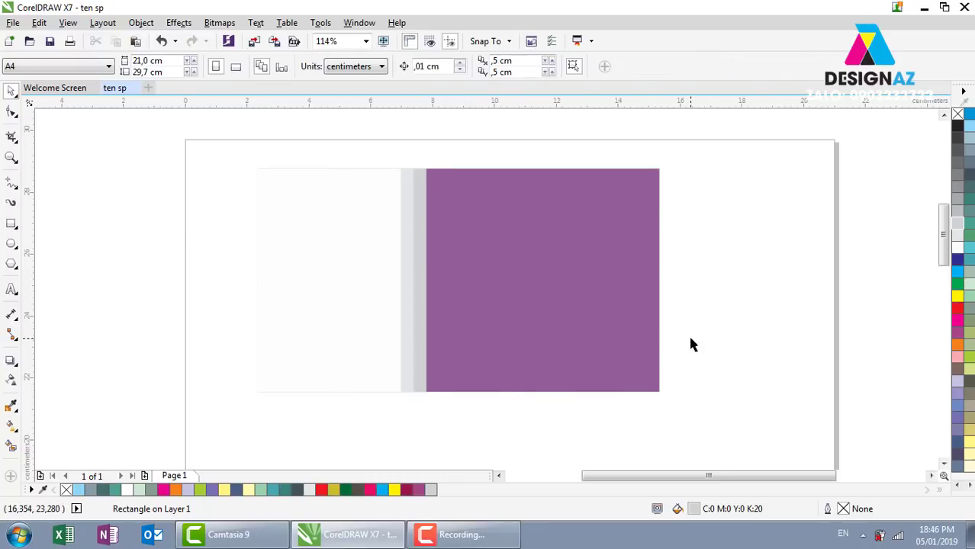
left_click(475, 276)
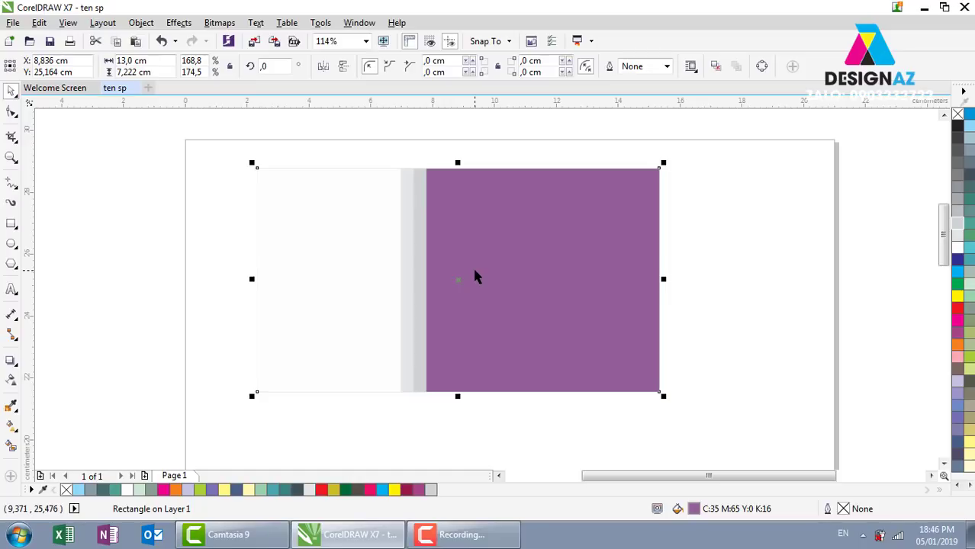
left_click(703, 263)
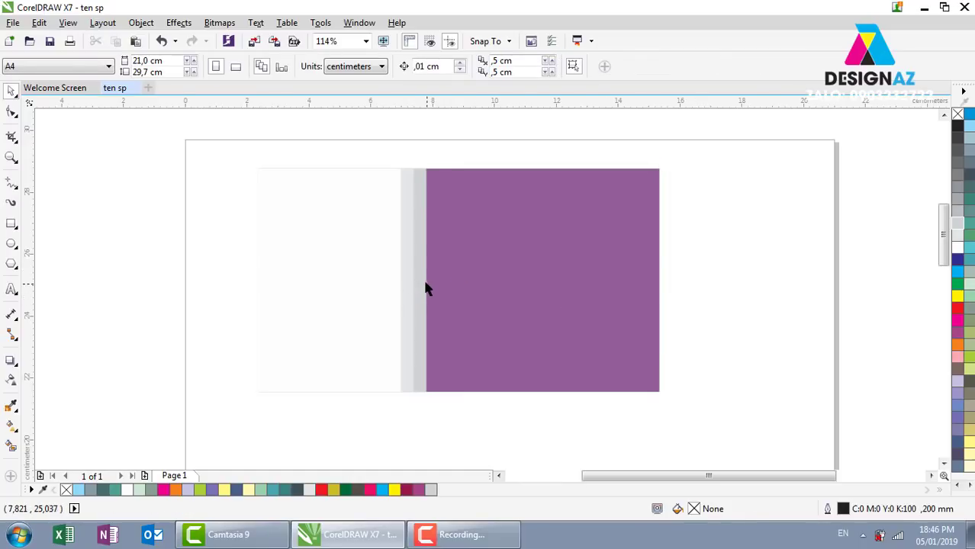
left_click(426, 288)
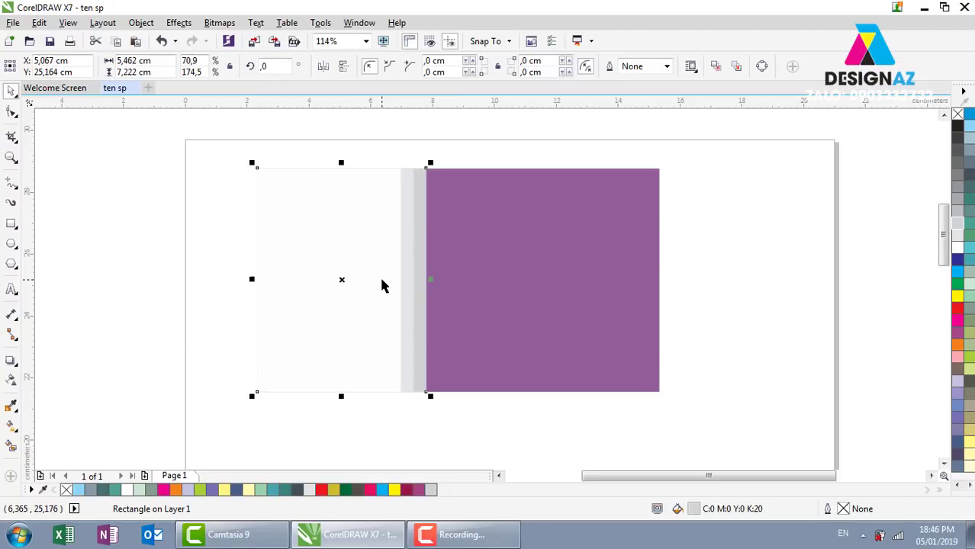
left_click(959, 338, "ctrl")
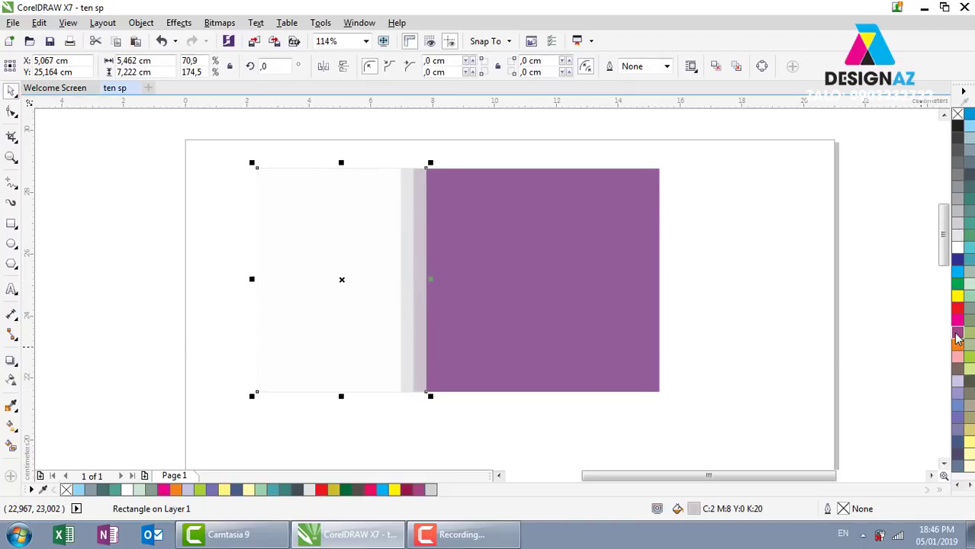
left_click(959, 339, "ctrl")
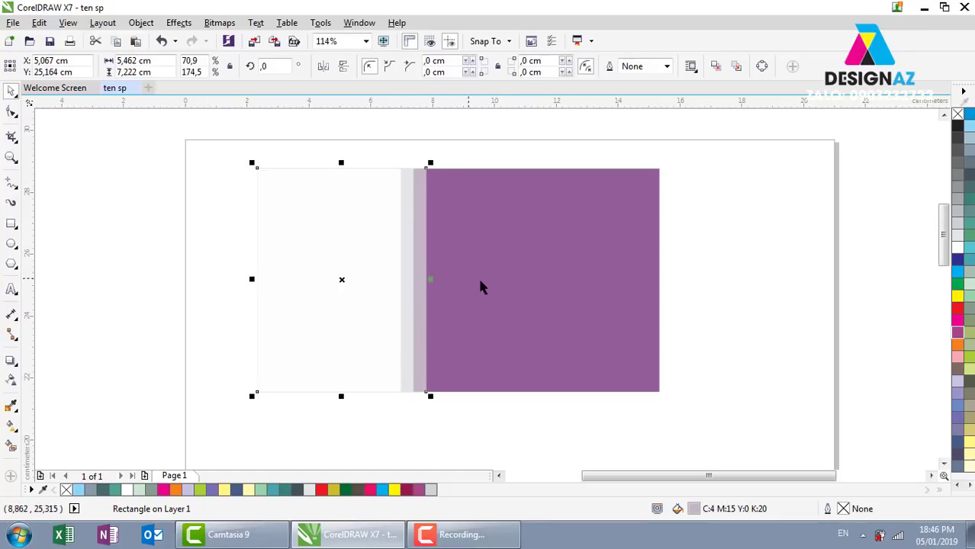
Tint the lighter strip slightly purple and deepen the darker strip's purple tint.
left_click(494, 162)
left_click(407, 238)
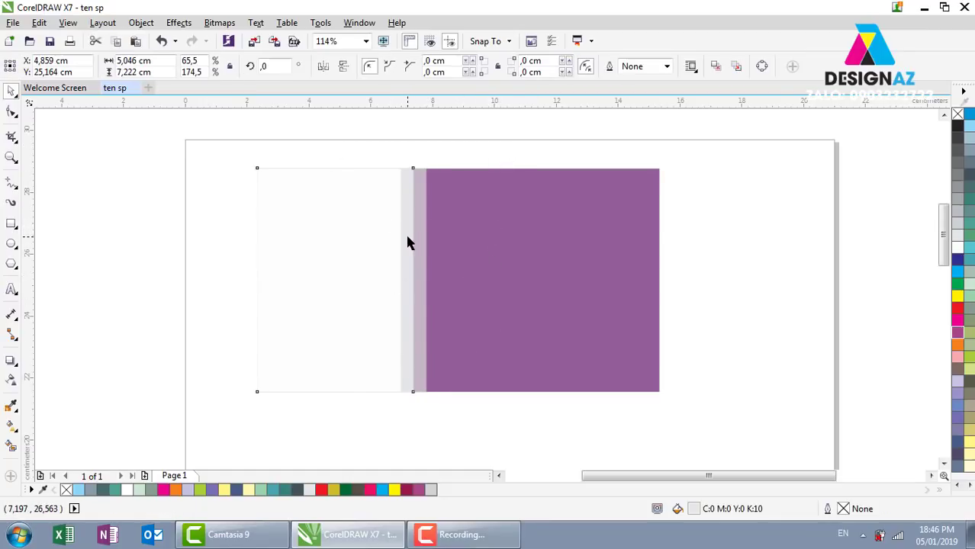
left_click(957, 339, "ctrl")
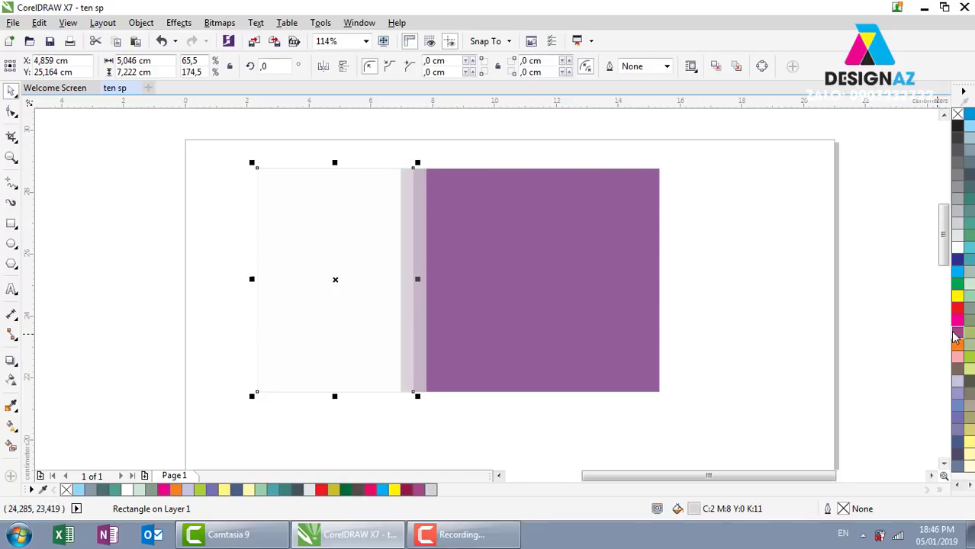
left_click(500, 142)
left_click(421, 202)
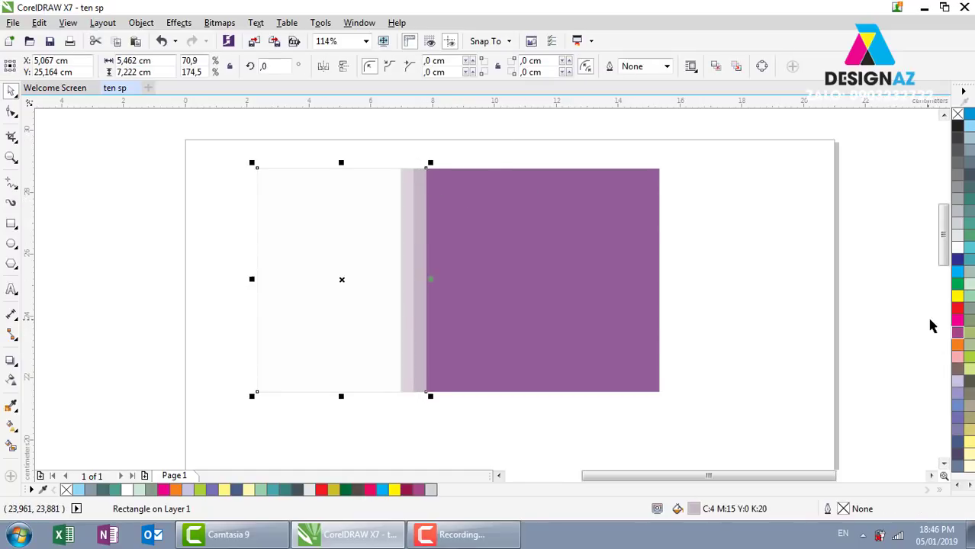
left_click(959, 335, "ctrl")
left_click(493, 416)
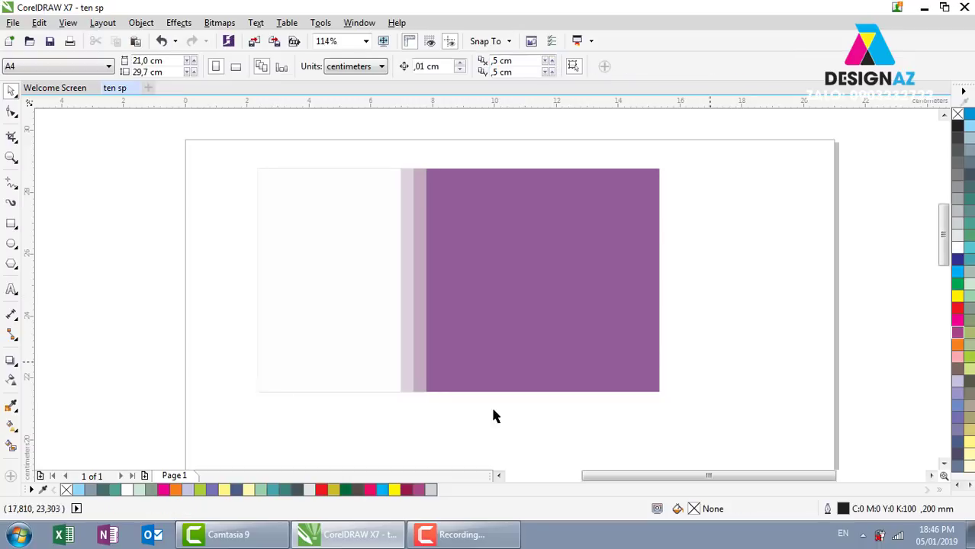
Narrow the white panel slightly and fill it yellow (C:0 M:0 Y:100 K:0).
left_click(301, 311)
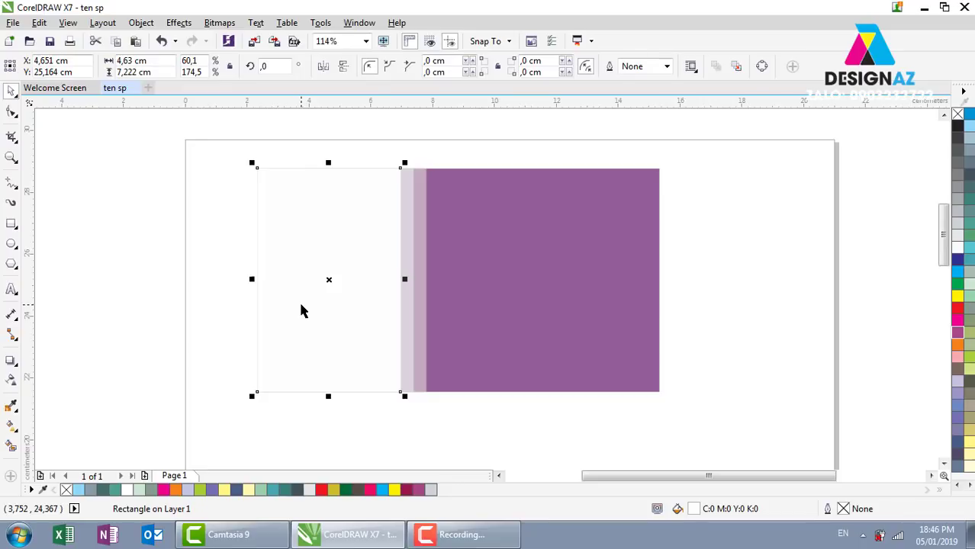
left_click_drag(405, 279, 392, 280)
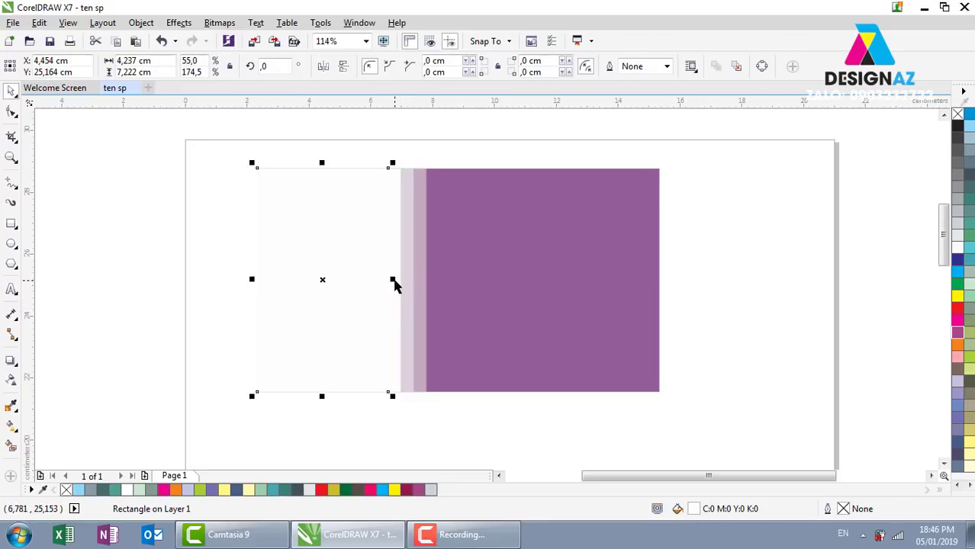
left_click(958, 297)
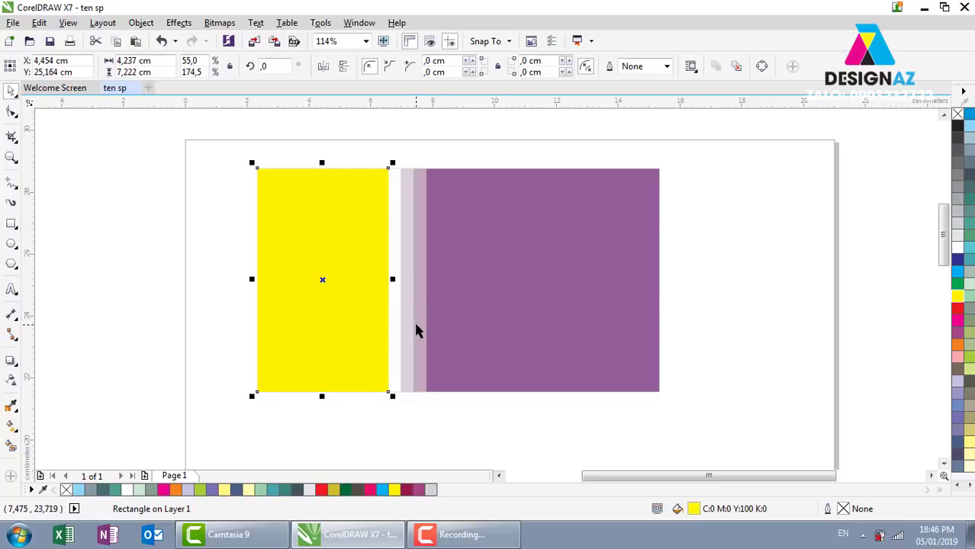
left_click_drag(394, 278, 398, 279)
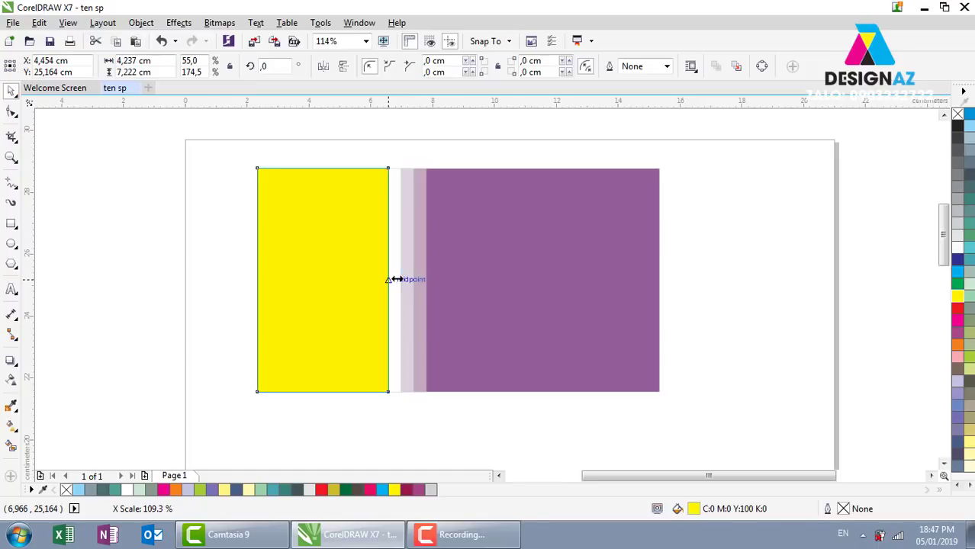
left_click_drag(398, 279, 391, 280)
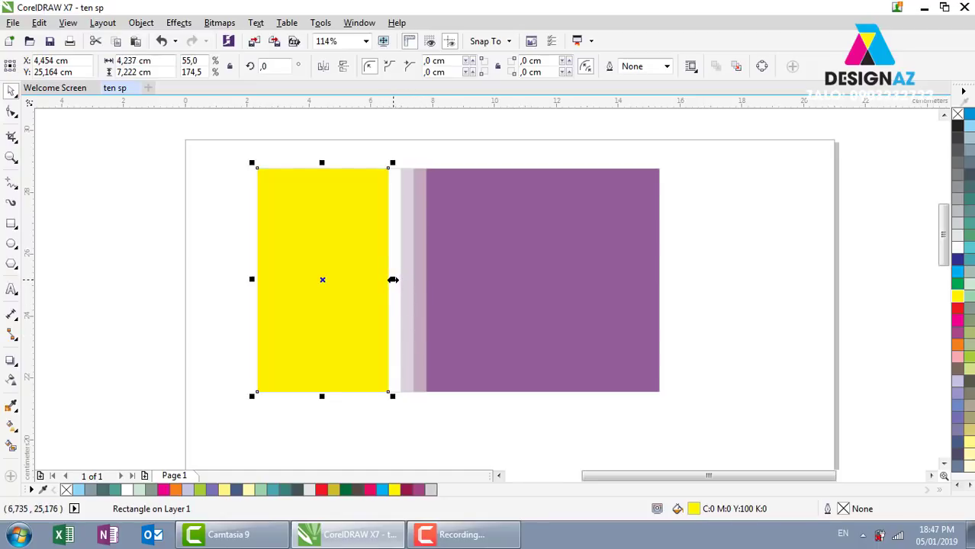
left_click_drag(392, 280, 387, 280)
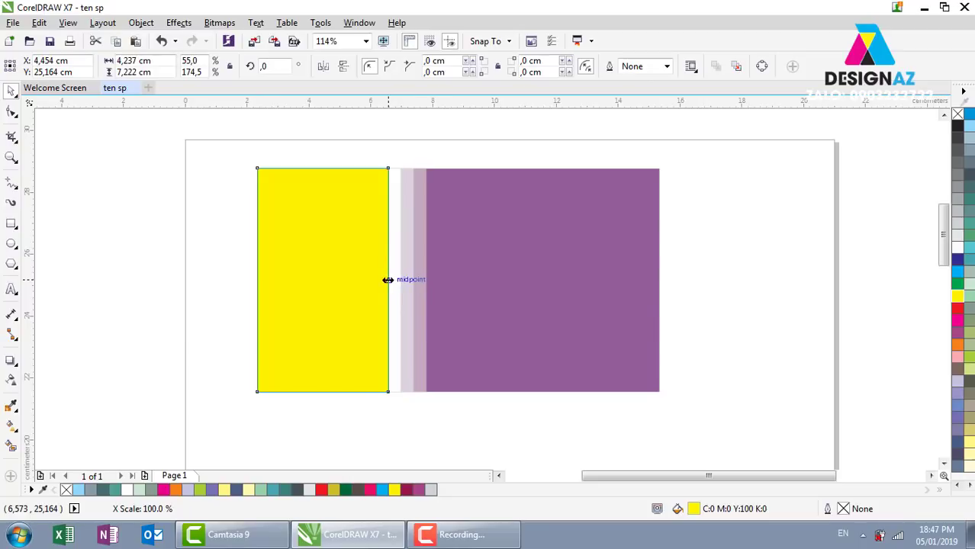
left_click_drag(387, 280, 388, 281)
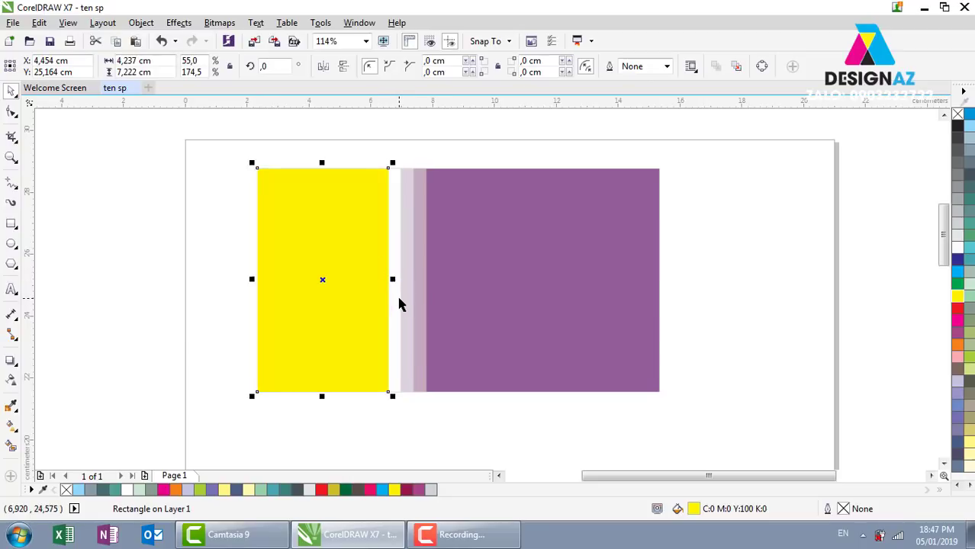
Zoom in on its right edge and widen the yellow panel to 4.508 cm.
key("F2")
left_click_drag(349, 245, 429, 305)
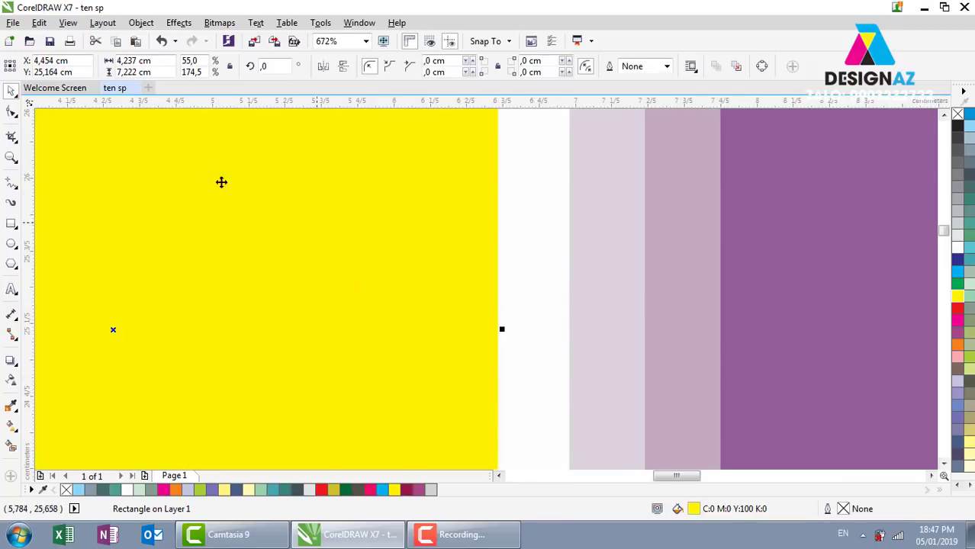
left_click_drag(501, 330, 550, 330)
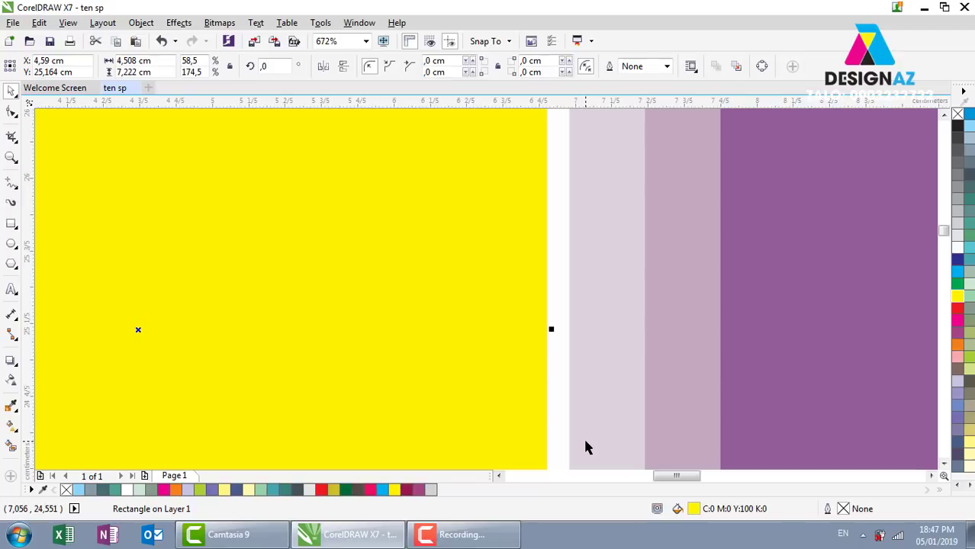
scroll(586, 448, "down", 3)
scroll(587, 448, "down", 3)
scroll(586, 448, "down", 2)
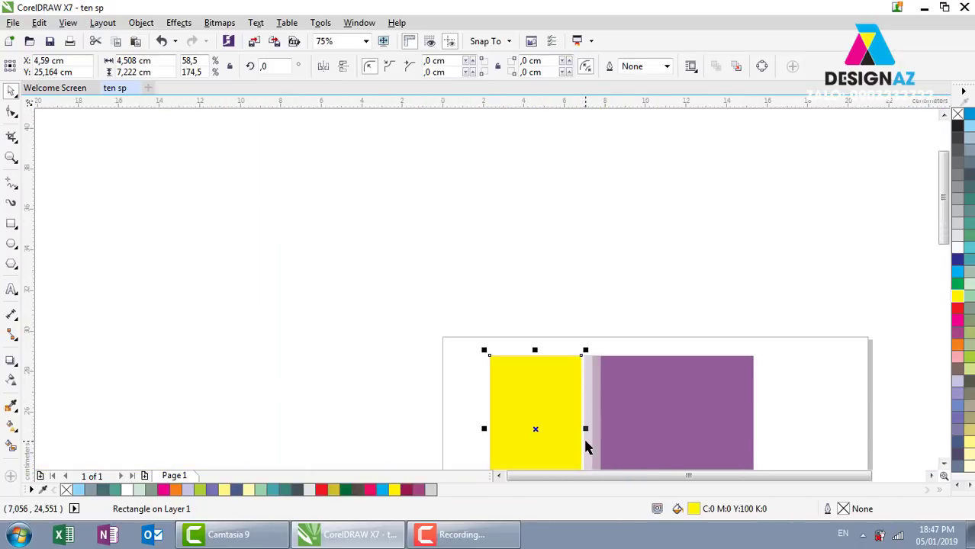
key("shift+F2")
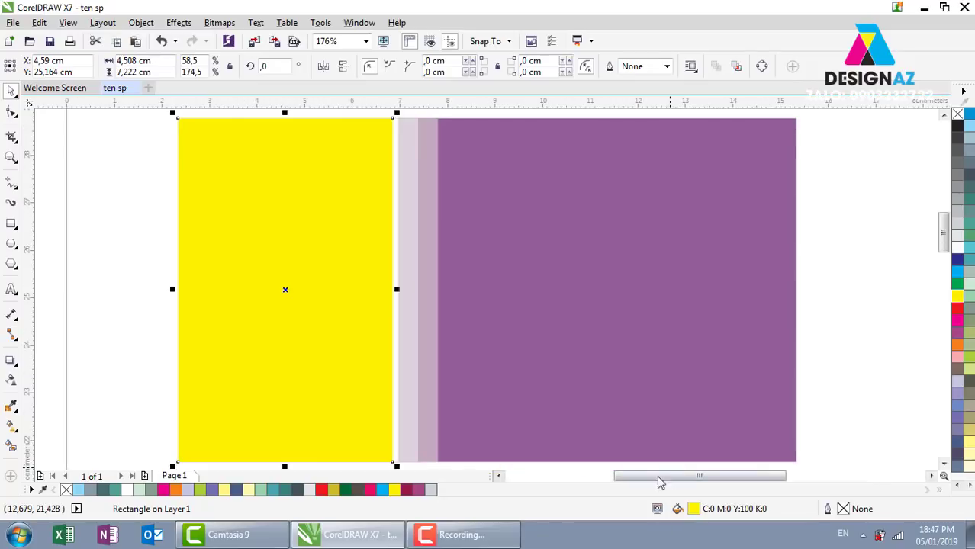
Deselect the yellow panel by clicking empty canvas, then open the File menu.
left_click(84, 169)
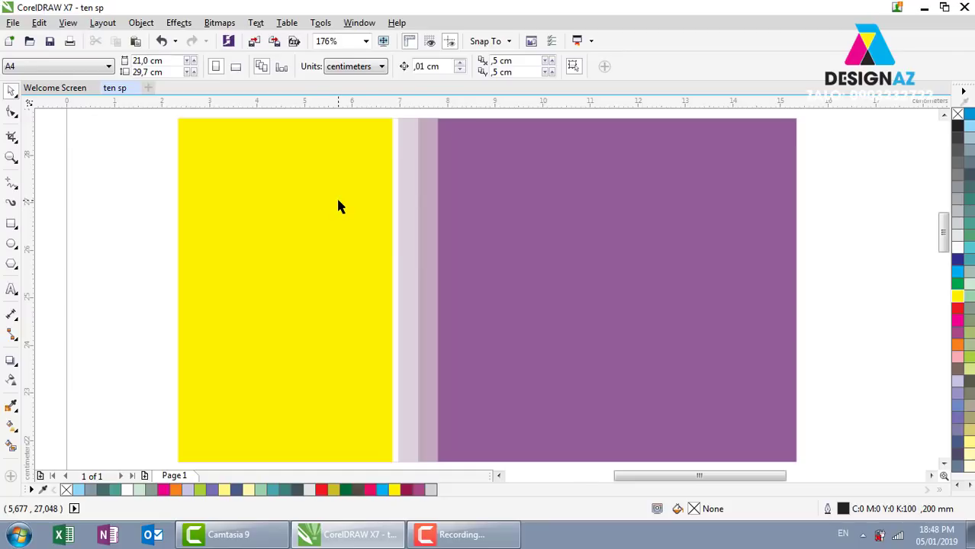
left_click(13, 23)
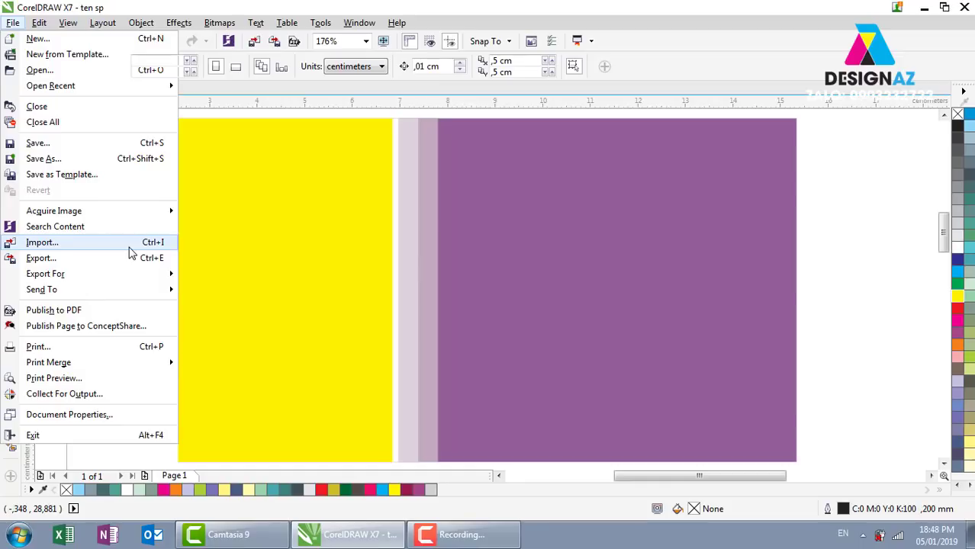
Import the image 01-in-poster-quang-cao.jpg.
left_click(129, 246)
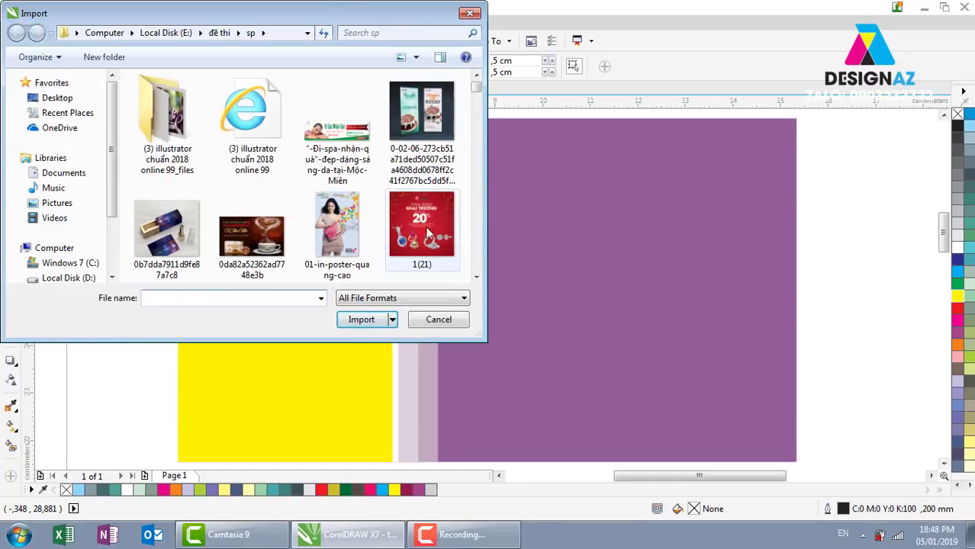
left_click(342, 220)
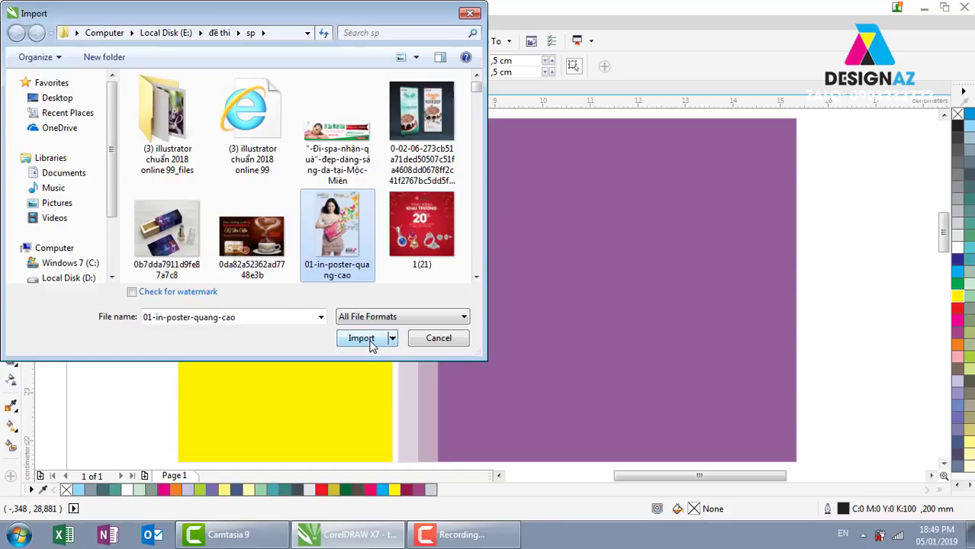
left_click(362, 339)
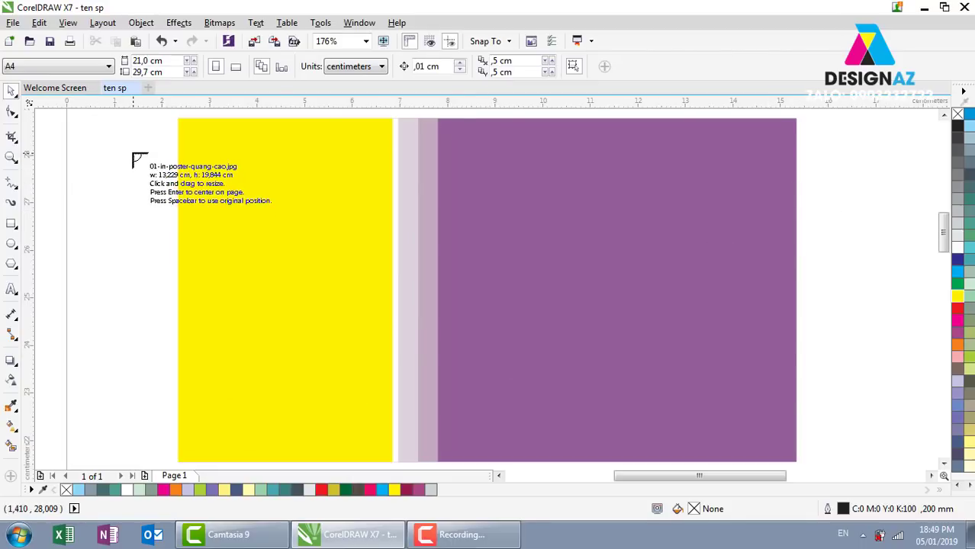
Place the poster photo, enlarge it to 4.978 × 7.467 cm, and position it over the yellow panel's left side.
left_click_drag(109, 152, 508, 459)
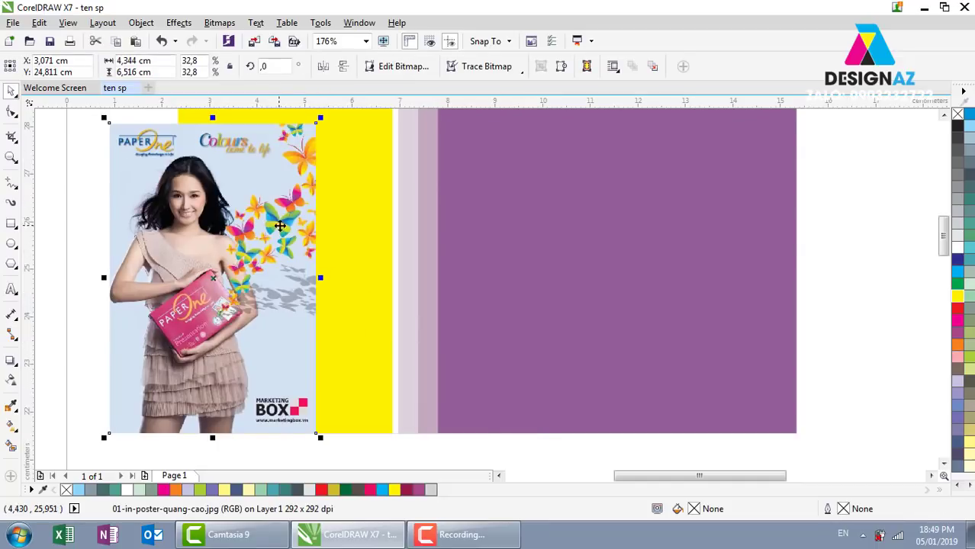
scroll(283, 229, "down", 2)
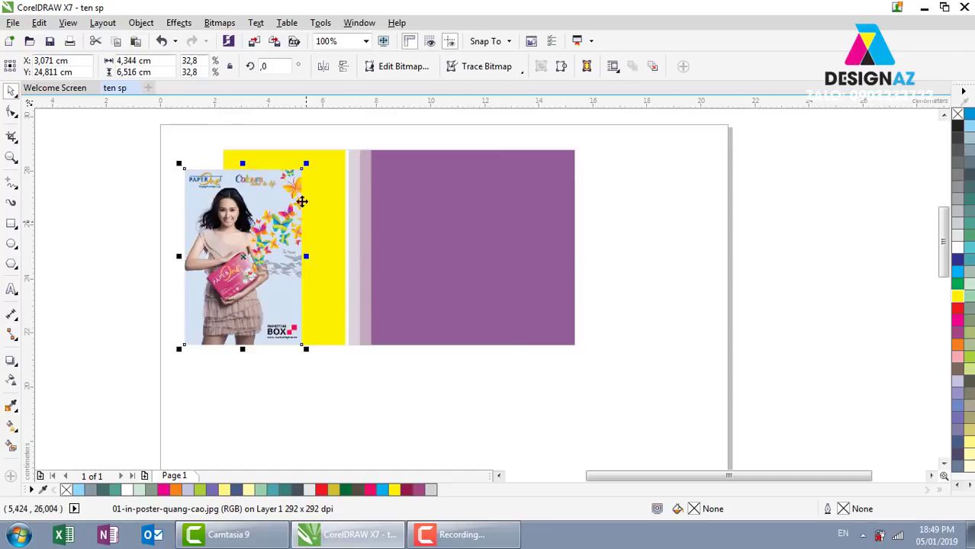
left_click_drag(306, 164, 318, 143)
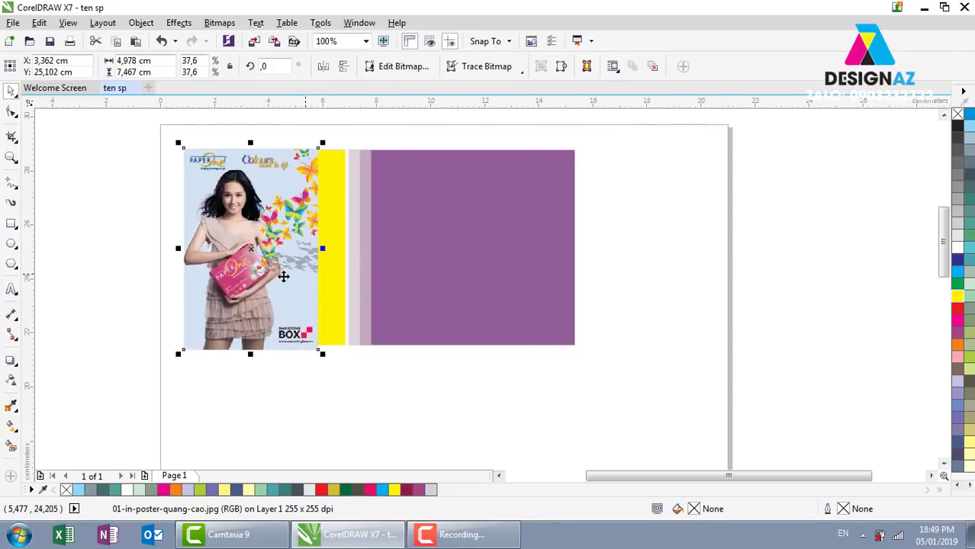
mouse_move(282, 274)
left_mouse_down()
mouse_move(290, 277)
mouse_move(219, 314)
left_mouse_up()
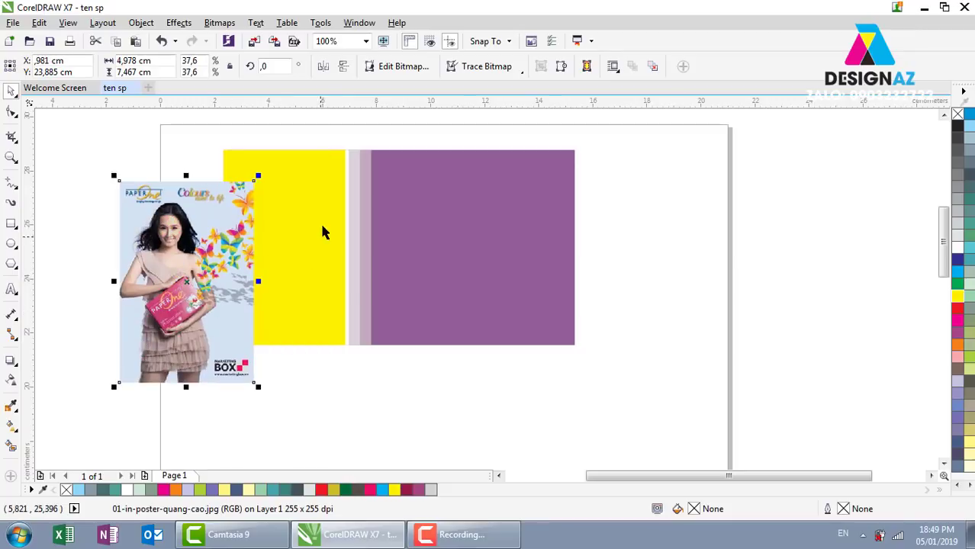
mouse_move(208, 275)
left_mouse_down()
mouse_move(247, 287)
mouse_move(263, 272)
left_mouse_up()
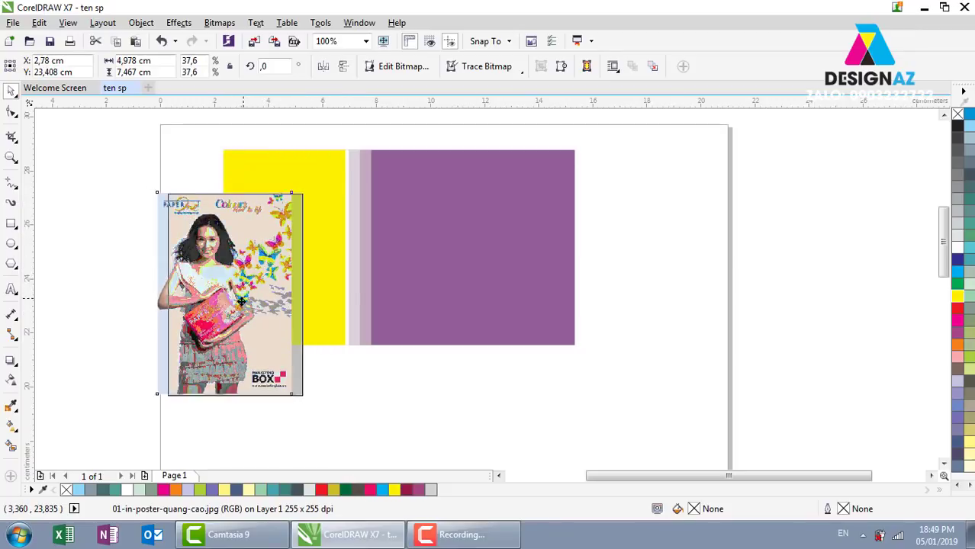
mouse_move(263, 272)
left_mouse_down()
mouse_move(220, 324)
mouse_move(204, 298)
left_mouse_up()
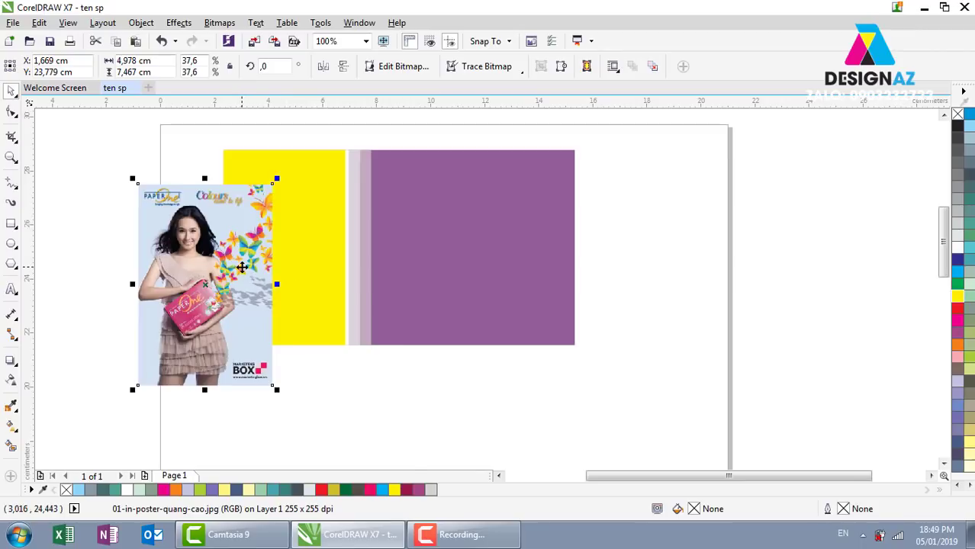
PowerClip the poster photo inside the yellow rectangle.
right_click(241, 267)
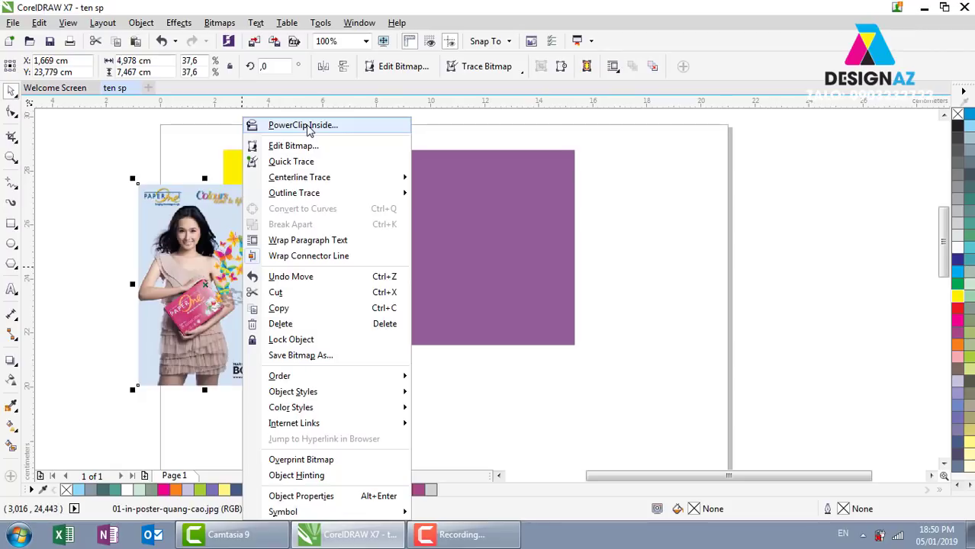
left_click(307, 129)
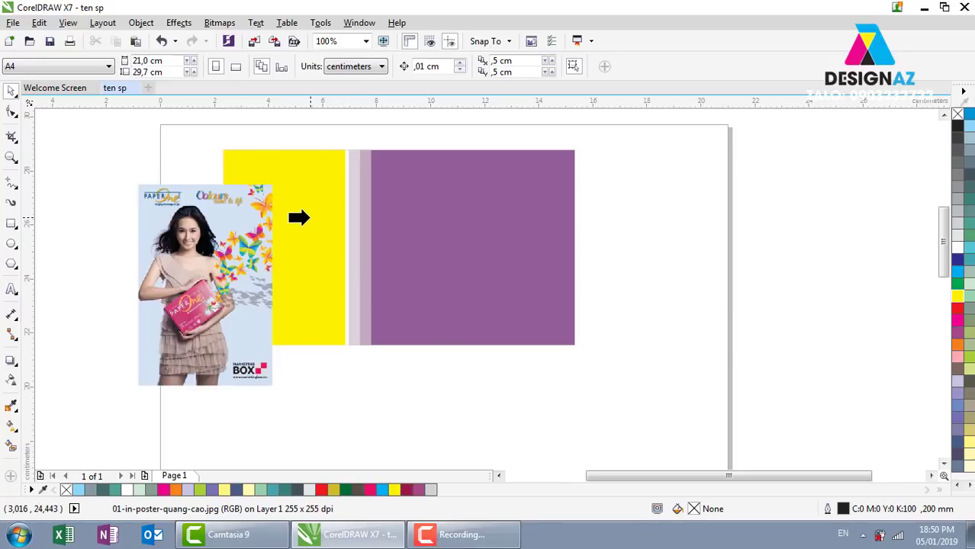
left_click(308, 218)
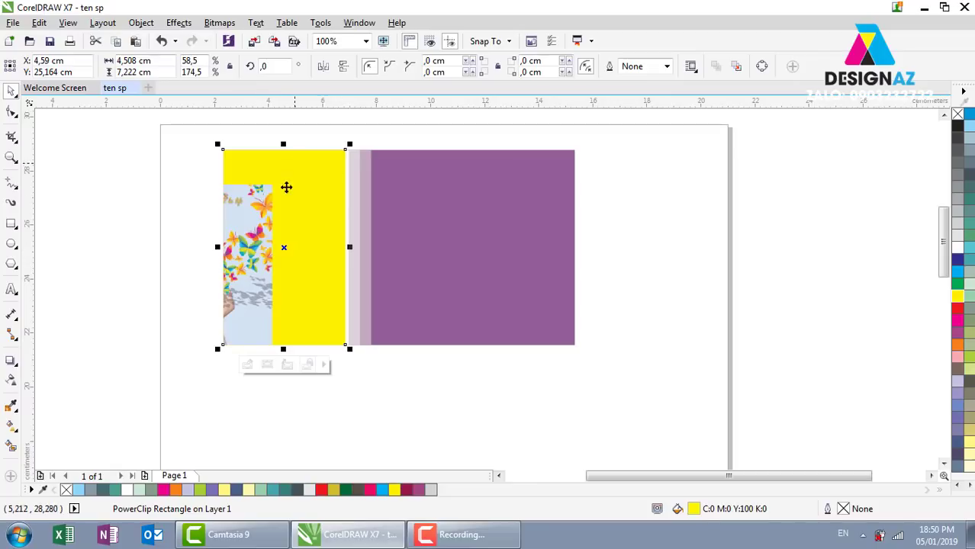
Edit the PowerClip contents so the poster photo fills the whole yellow frame, then deselect.
left_click(279, 215, "ctrl")
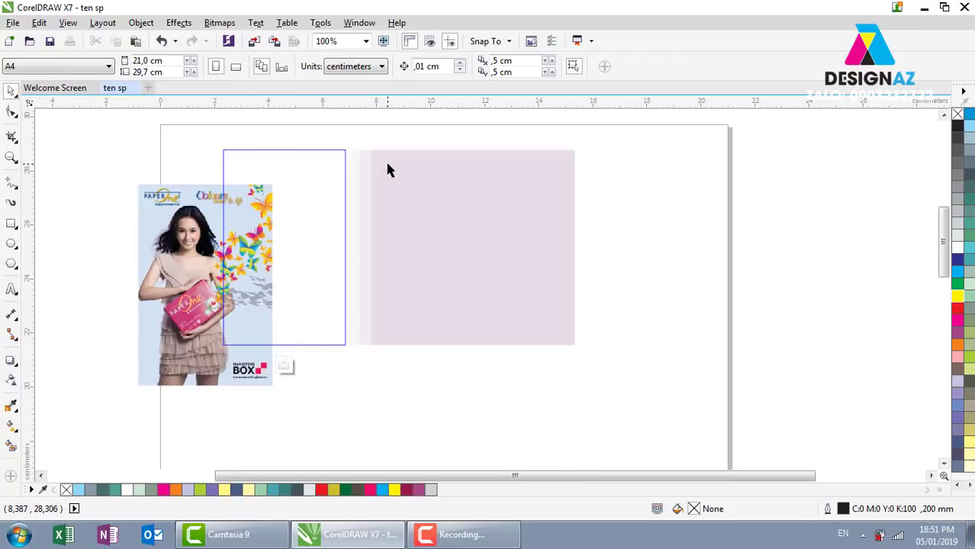
left_click(707, 253, "ctrl")
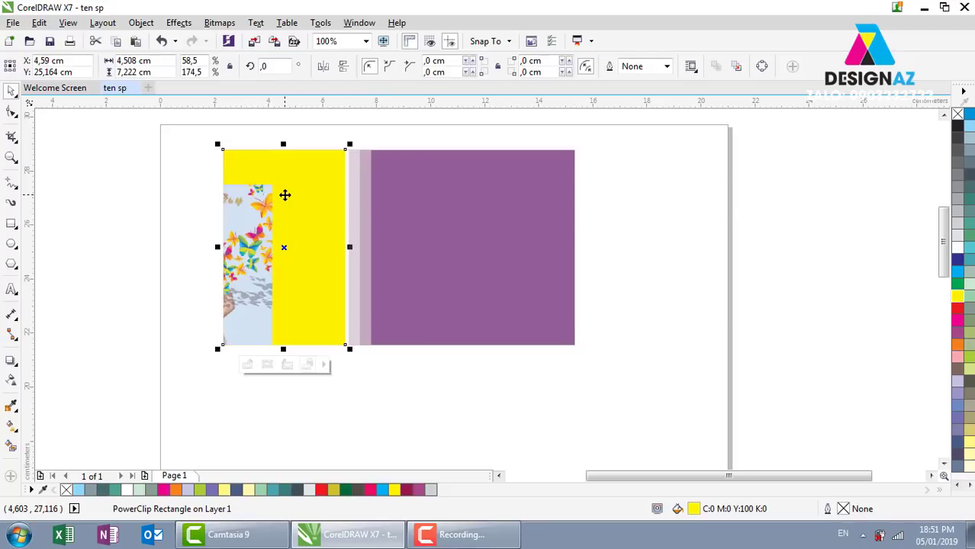
left_click(285, 196, "ctrl")
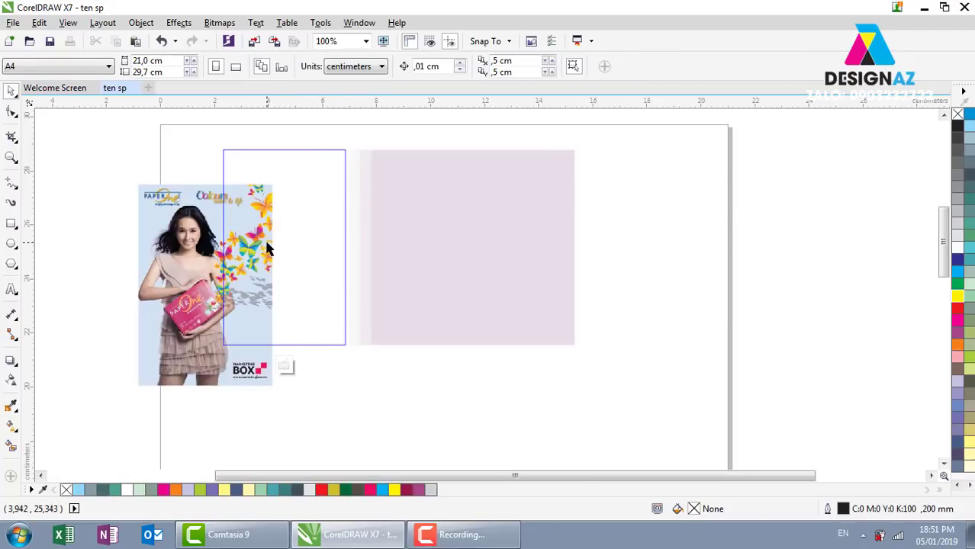
left_click_drag(243, 278, 319, 245)
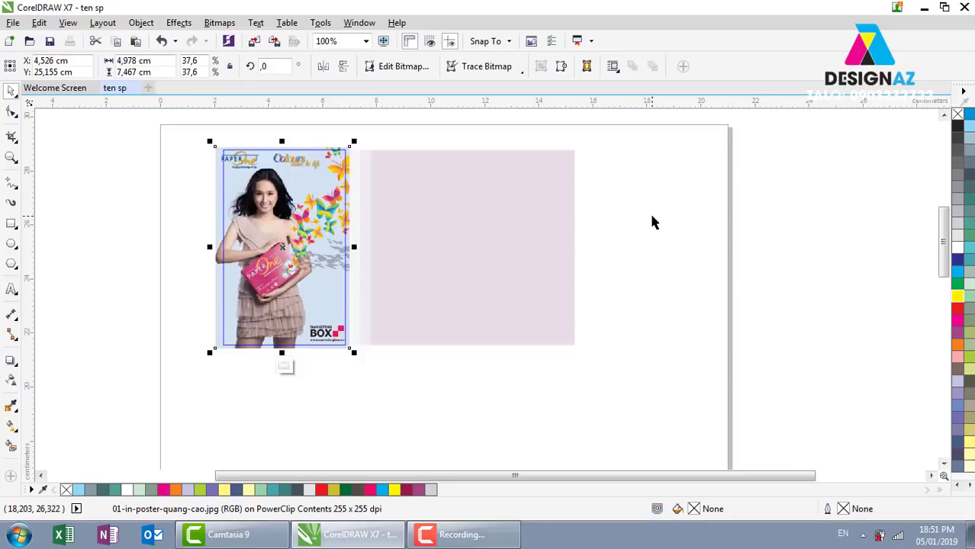
left_click(652, 222, "ctrl")
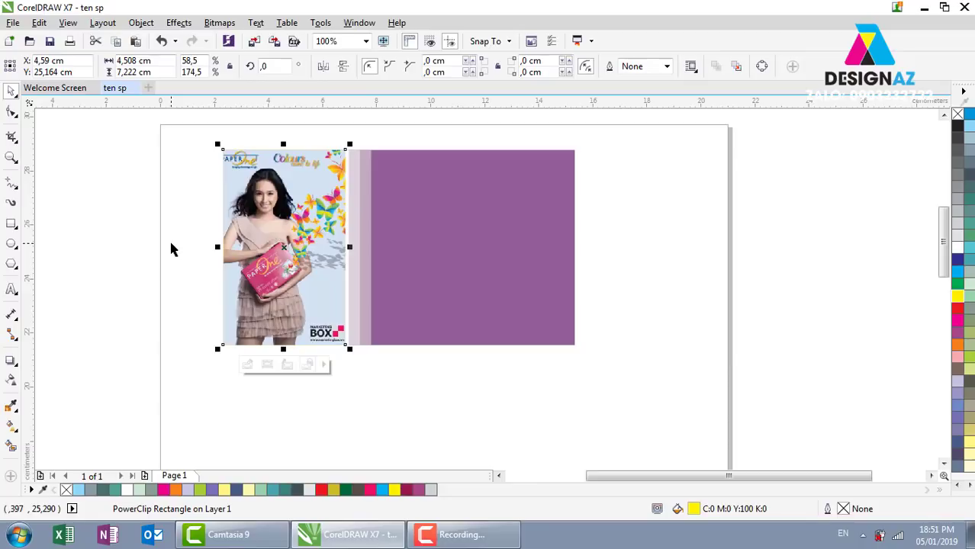
left_click(681, 274)
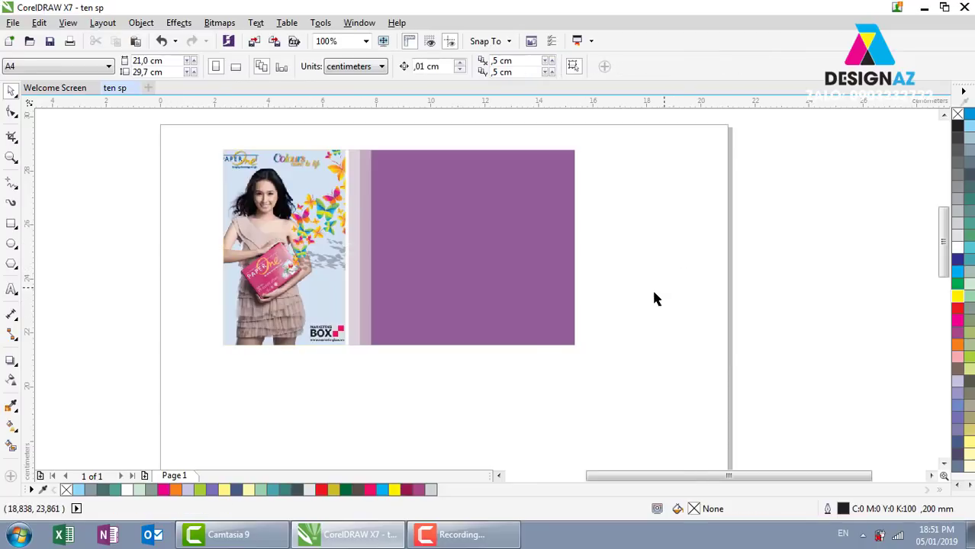
Duplicate the purple card below the original and zoom in on the lower copy.
scroll(653, 299, "down", 2)
left_click(571, 273)
left_click_drag(571, 273, 573, 366)
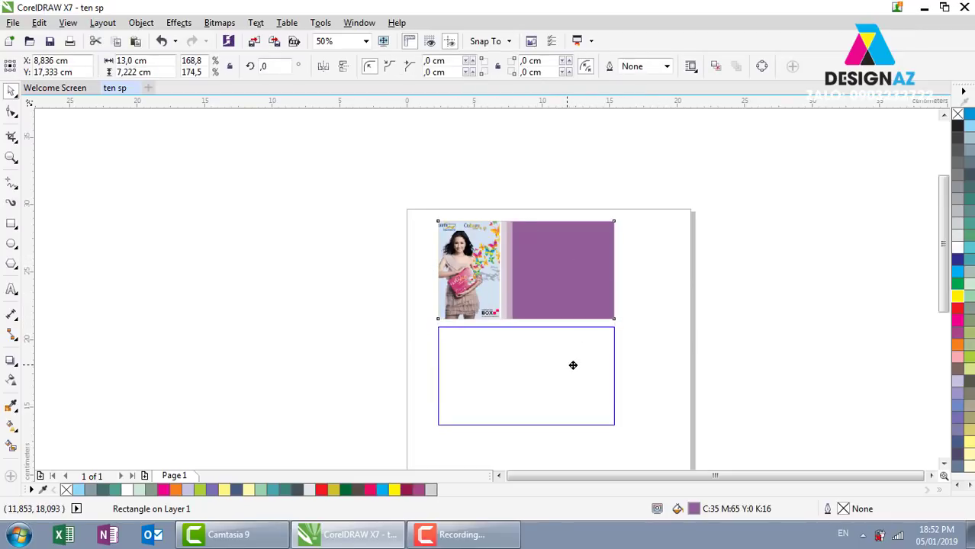
left_click_drag(573, 365, 572, 374)
key("z")
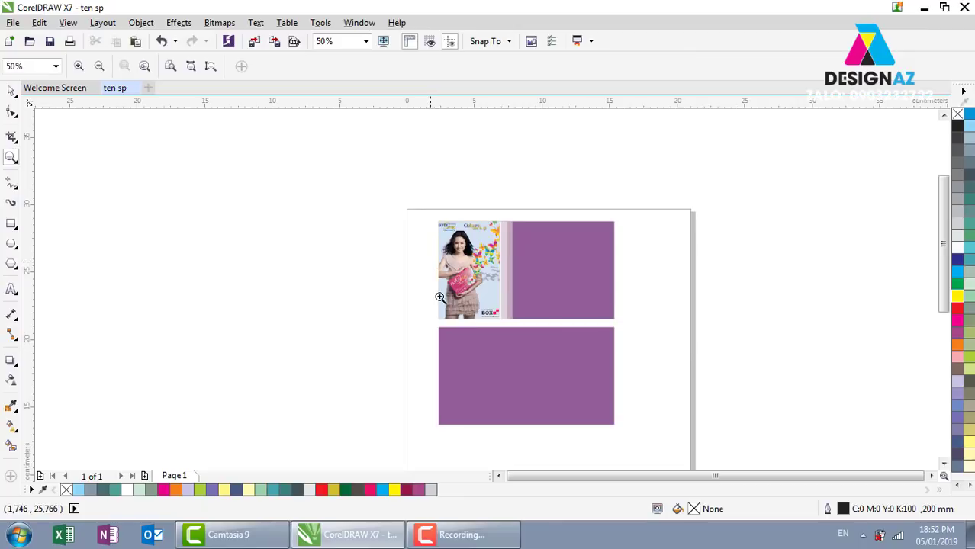
left_click_drag(416, 306, 648, 440)
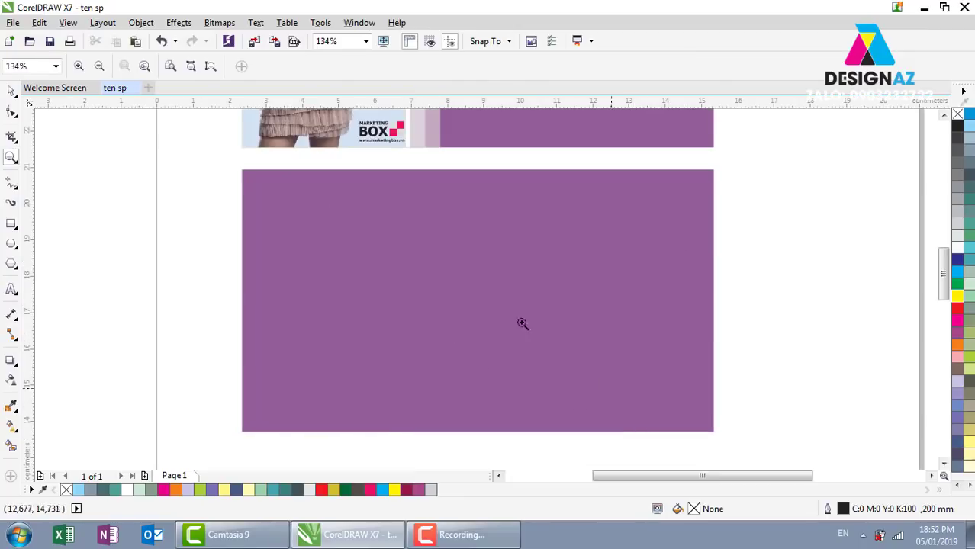
left_click(11, 91)
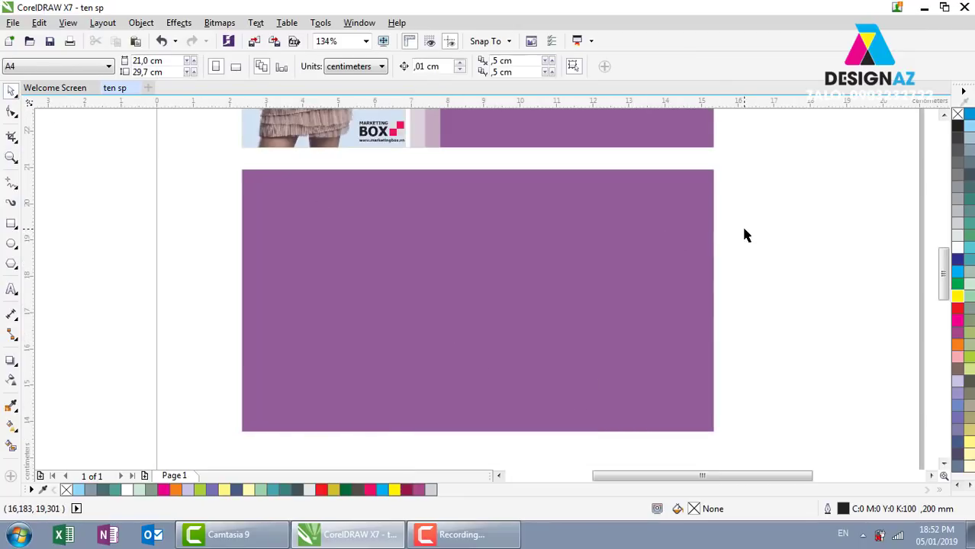
Turn the lower purple rectangle into a narrow, shortened white strip hanging from the top edge.
left_click(601, 287)
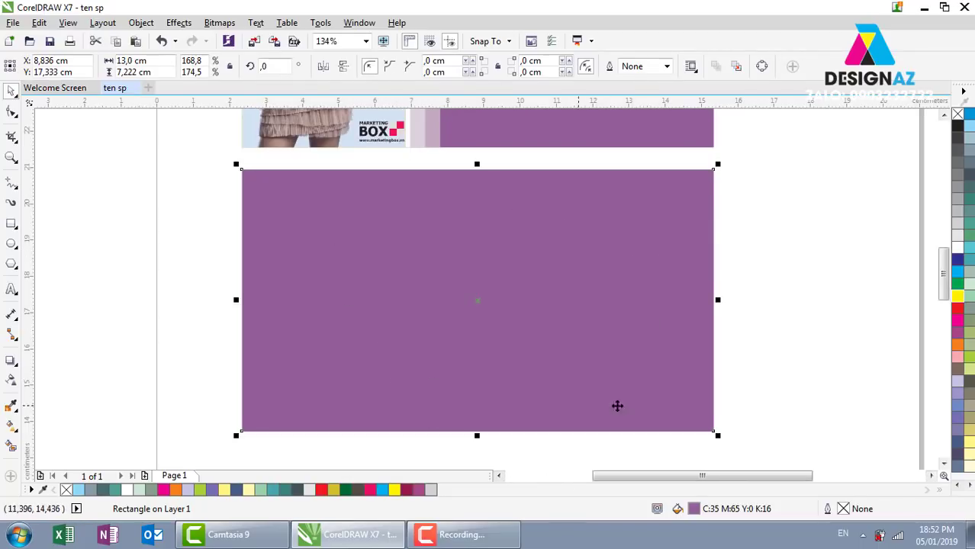
left_click(767, 287)
left_click(661, 339)
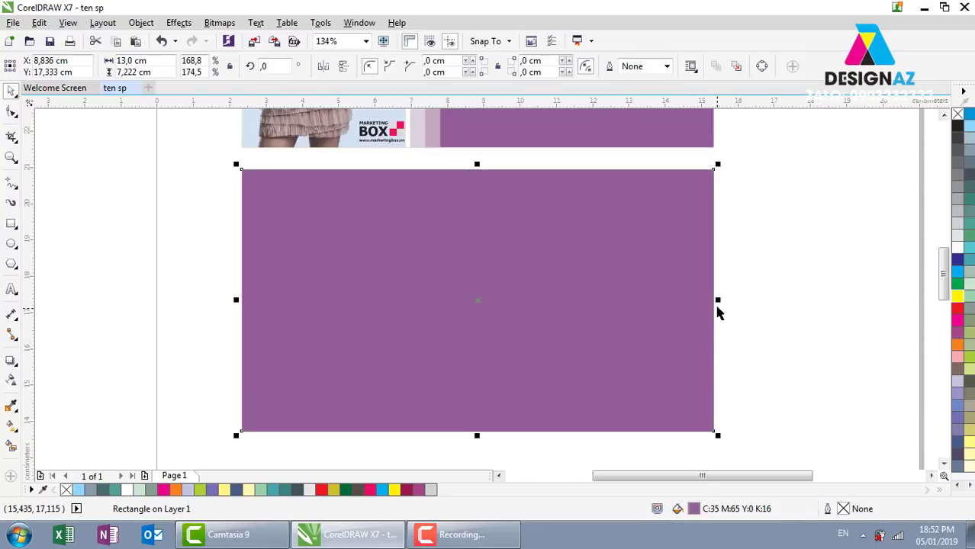
left_click_drag(718, 300, 370, 322)
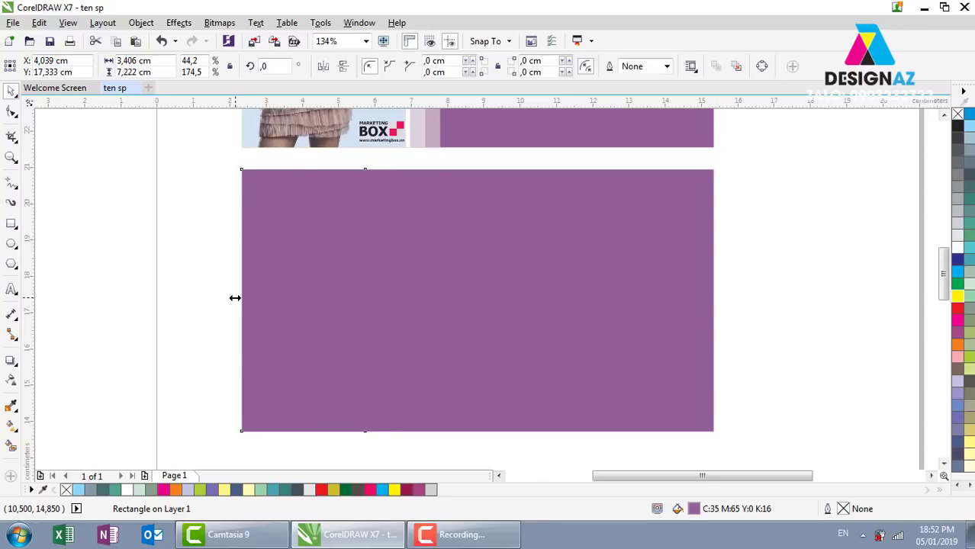
left_click_drag(235, 301, 273, 306)
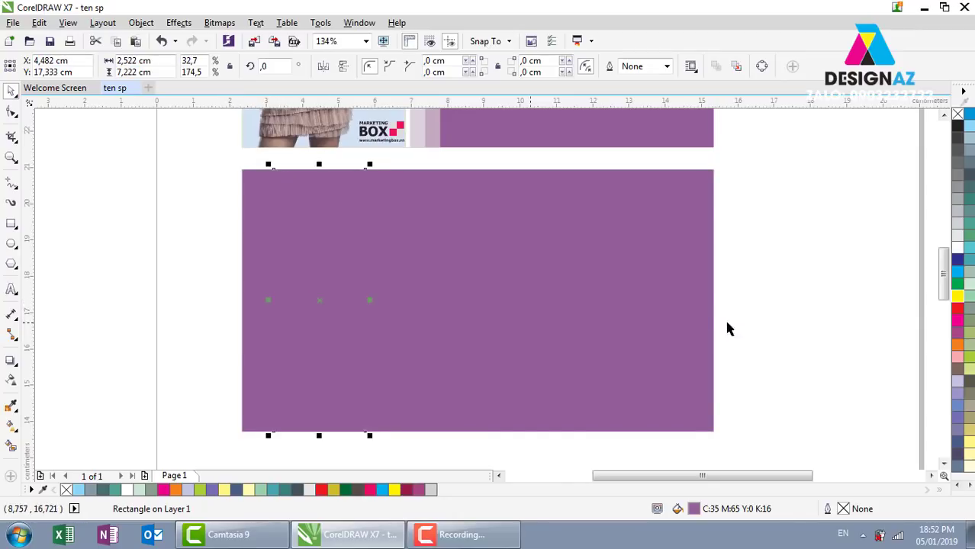
left_click(957, 247)
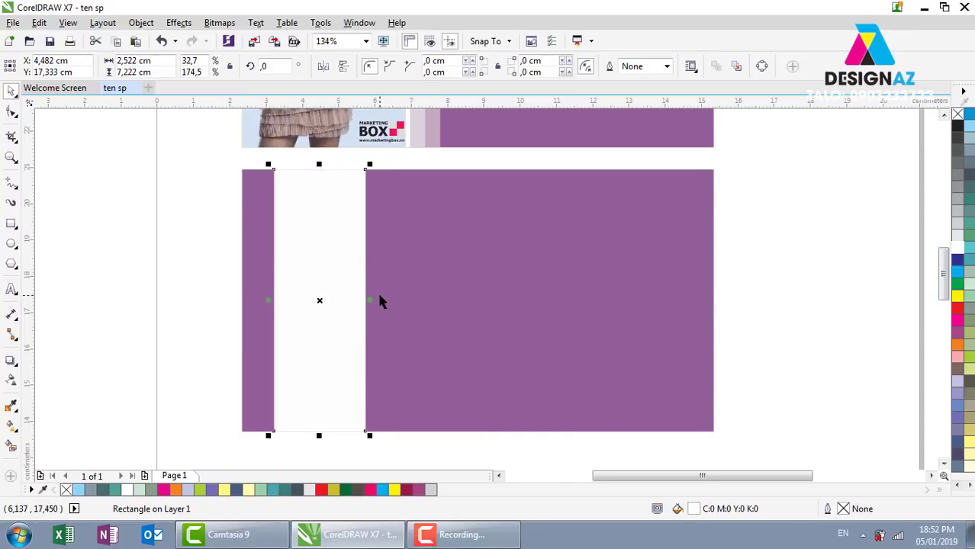
left_click_drag(320, 433, 316, 392)
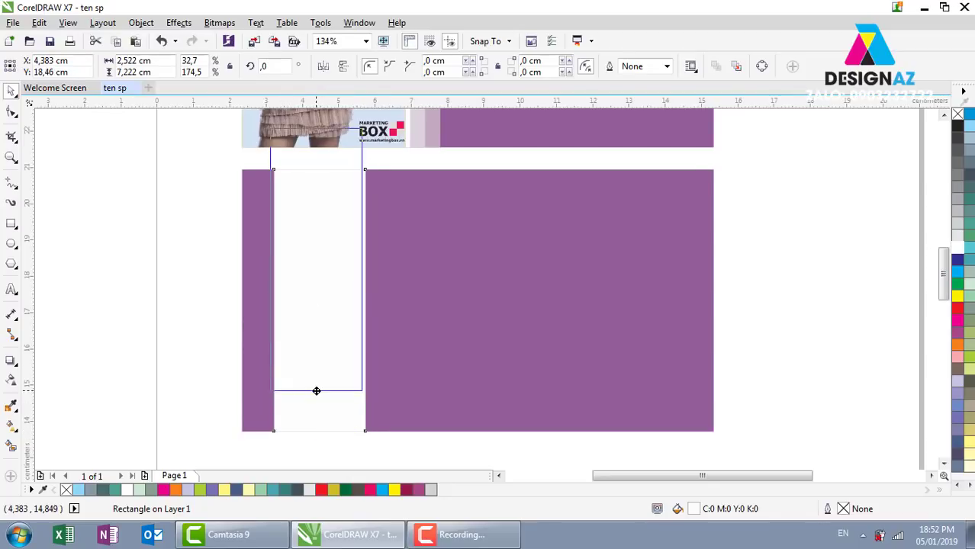
key("ctrl+z")
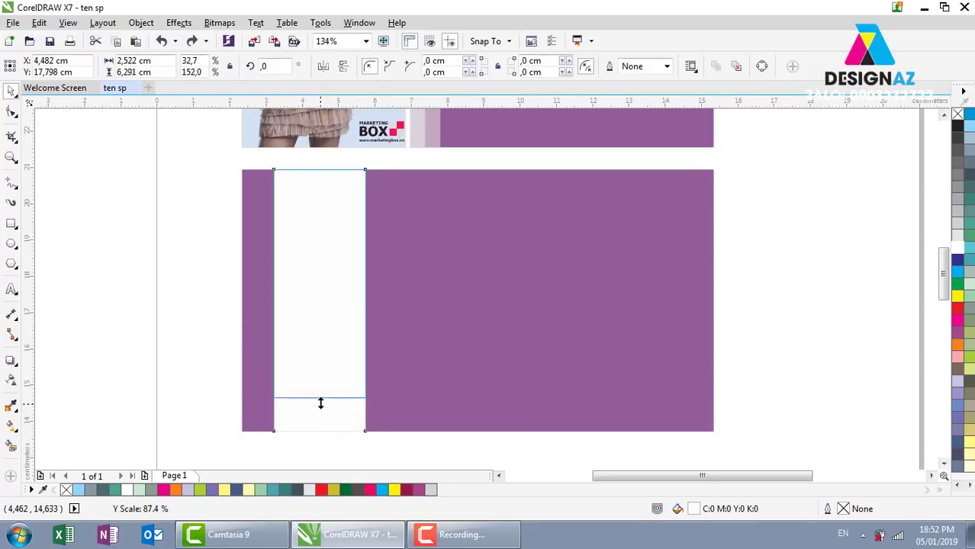
left_click_drag(322, 433, 321, 390)
left_click(182, 315)
left_click_drag(340, 306, 355, 292)
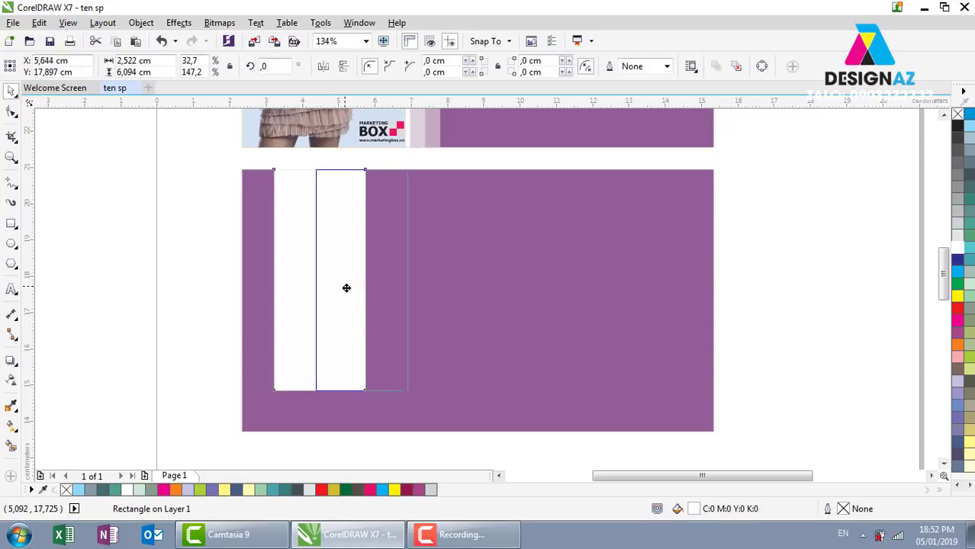
left_click(806, 289)
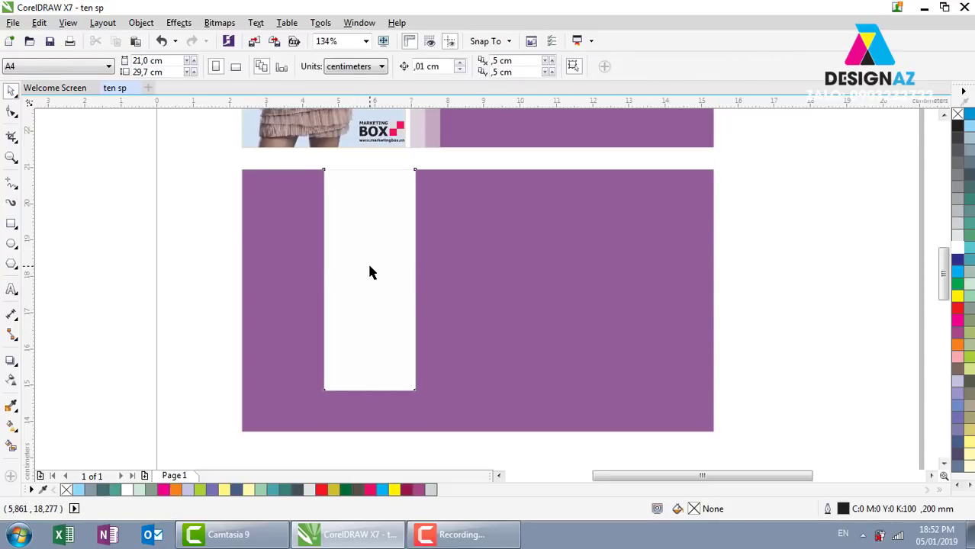
Duplicate the white strip to the right and make the copy shorter.
left_click(381, 305)
left_click_drag(362, 320, 457, 312)
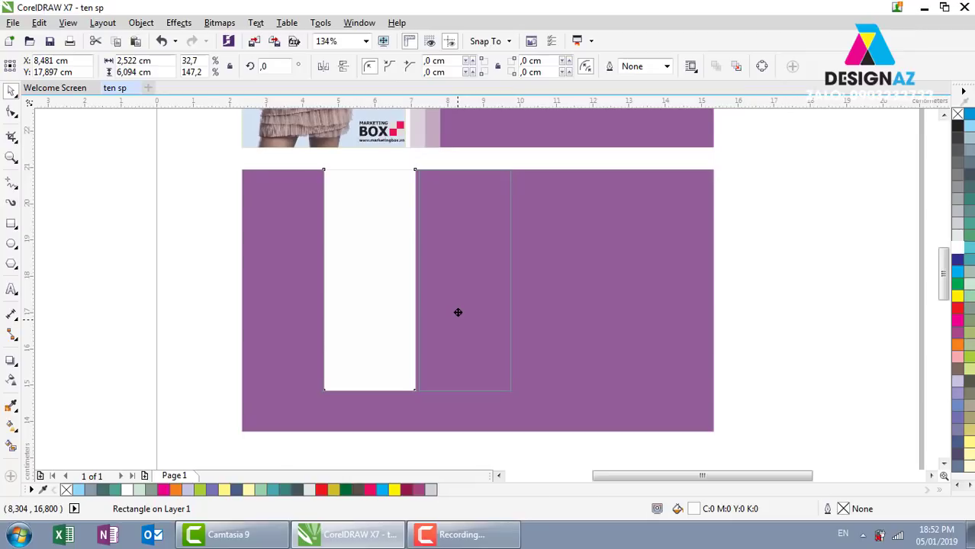
right_click(458, 312)
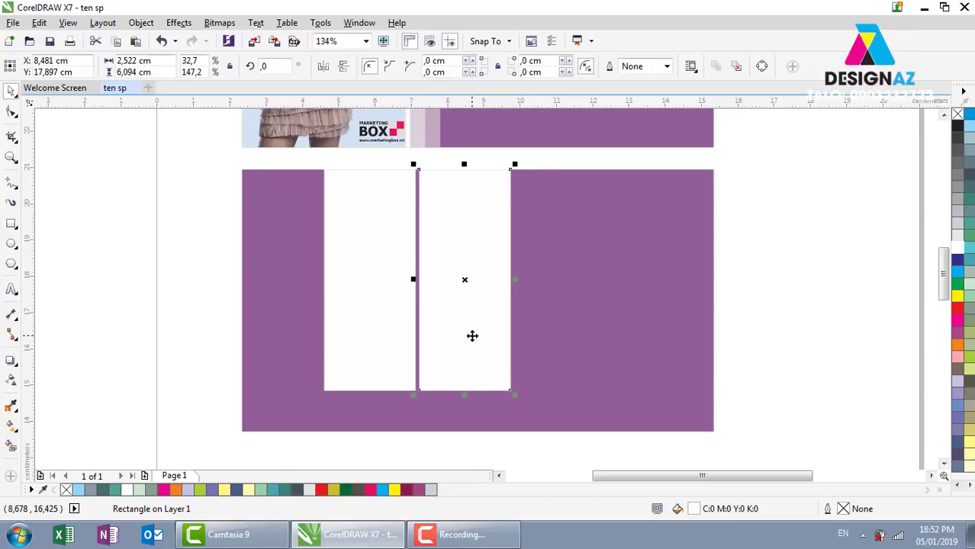
left_click_drag(464, 395, 455, 320)
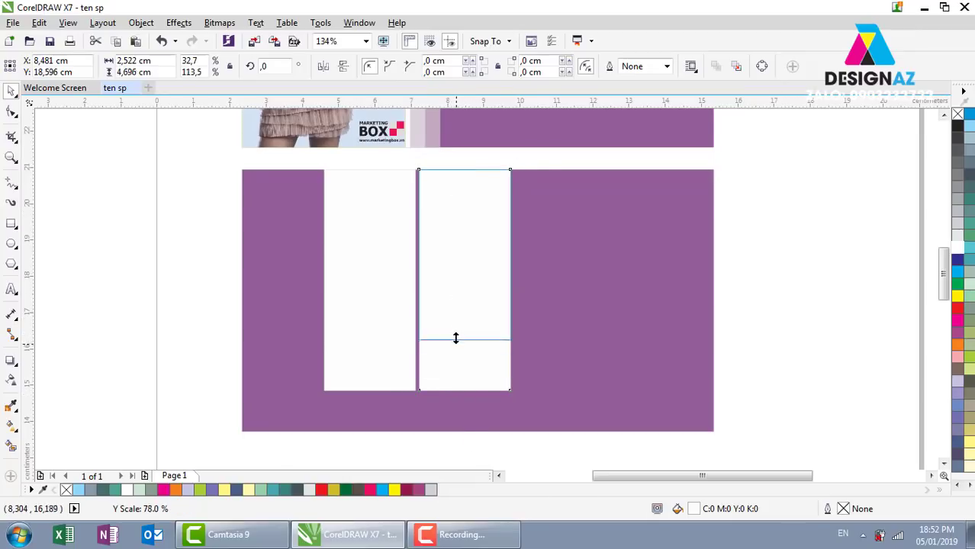
left_click(774, 290)
Narrow the copied strip and place a further copy at the left of the card.
left_click(481, 271)
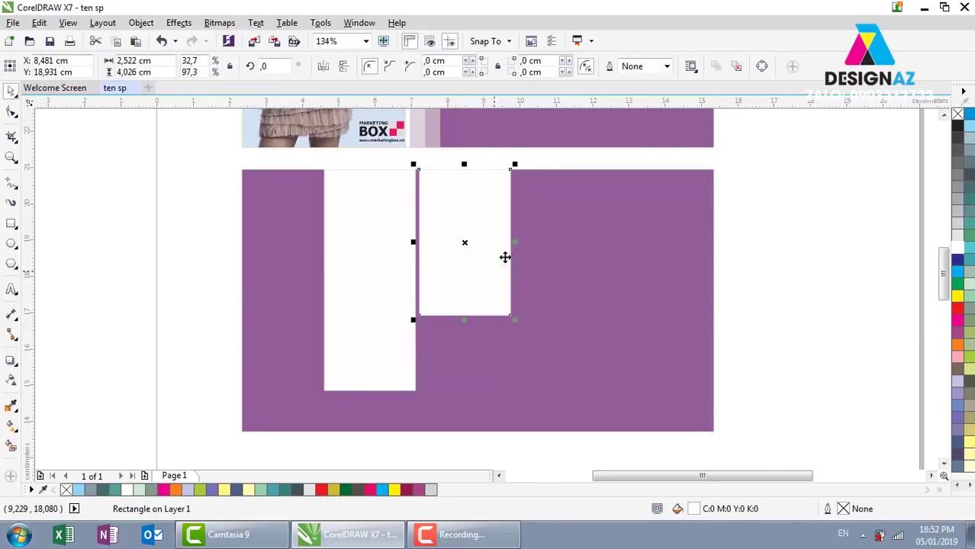
left_click_drag(514, 243, 472, 244)
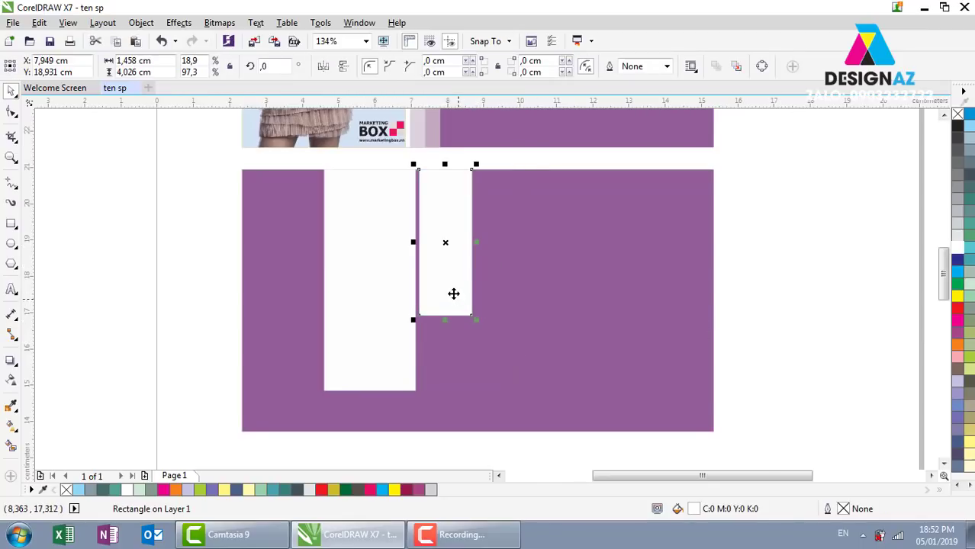
left_click_drag(453, 292, 293, 292)
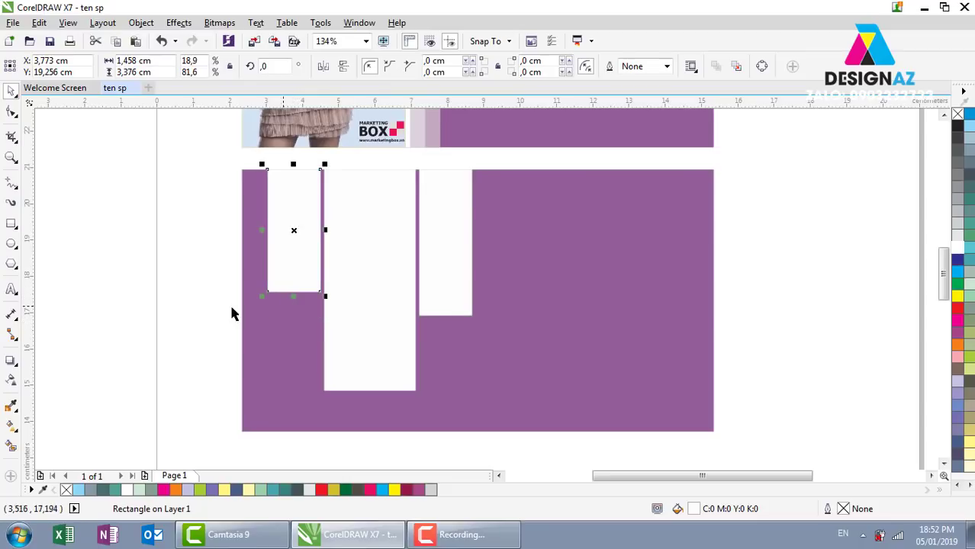
left_click(157, 296)
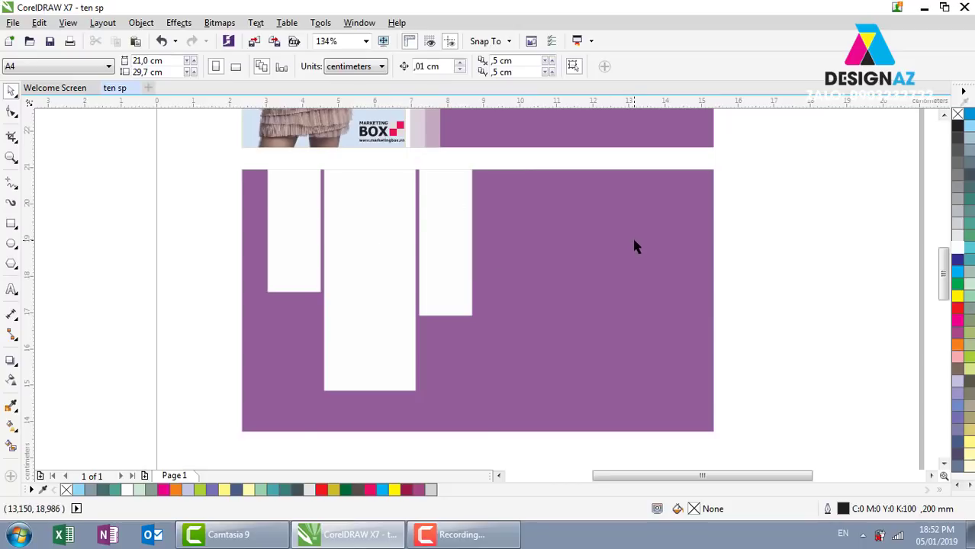
left_click(286, 223)
left_click(397, 241)
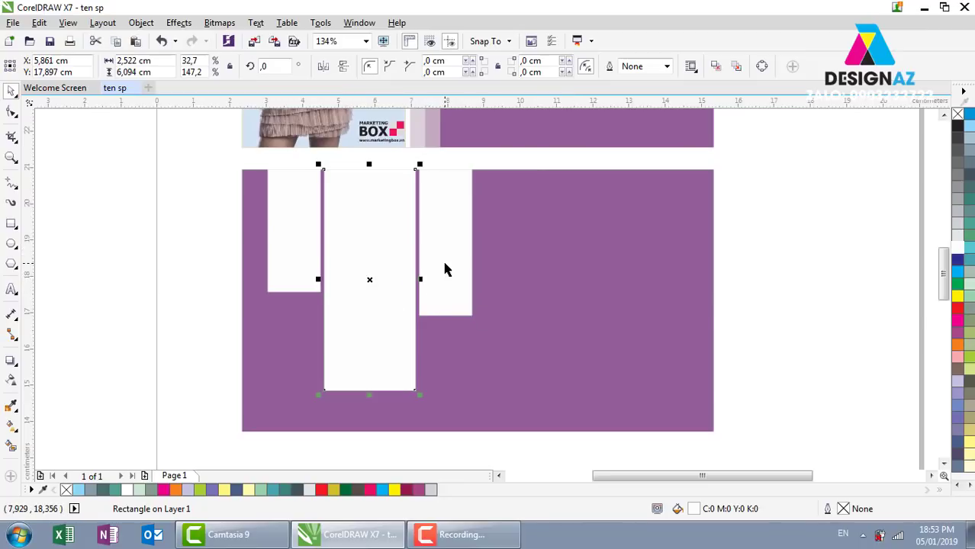
Weld the left, middle and right white strips into a single curve object.
left_click(786, 280)
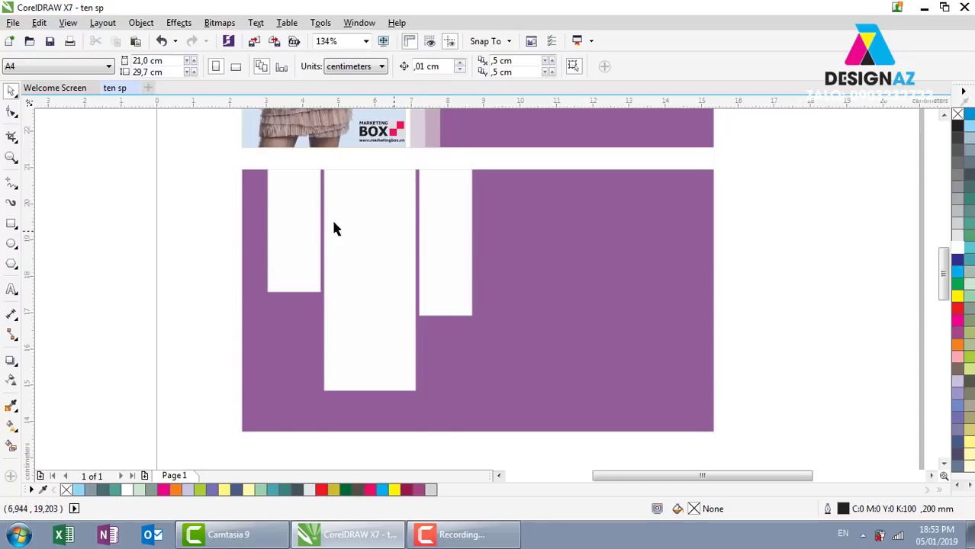
left_click(302, 237)
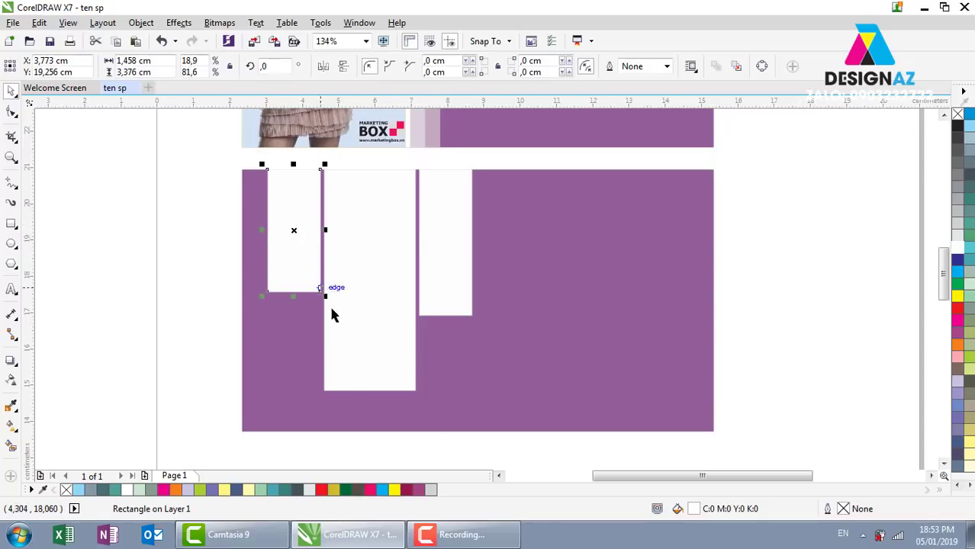
left_click(351, 231, "shift")
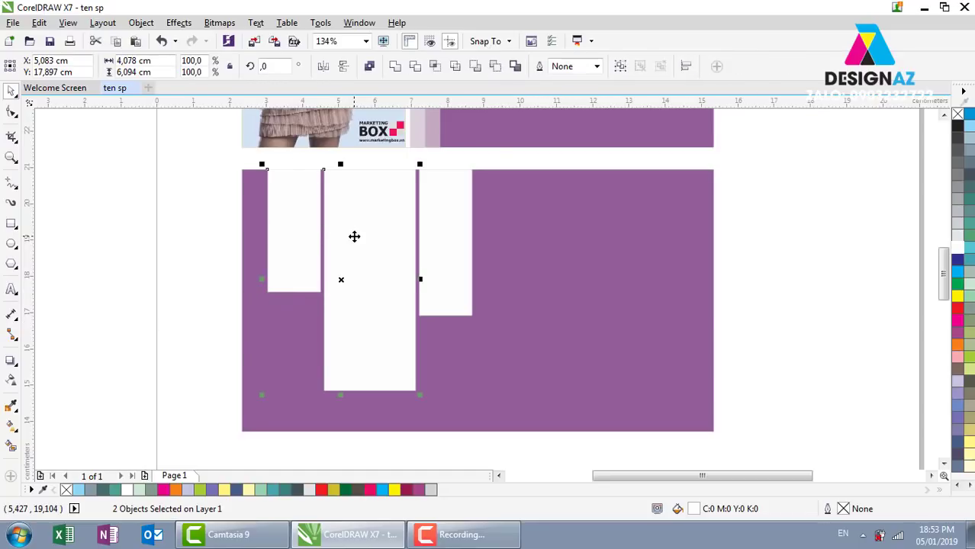
left_click(444, 221, "shift")
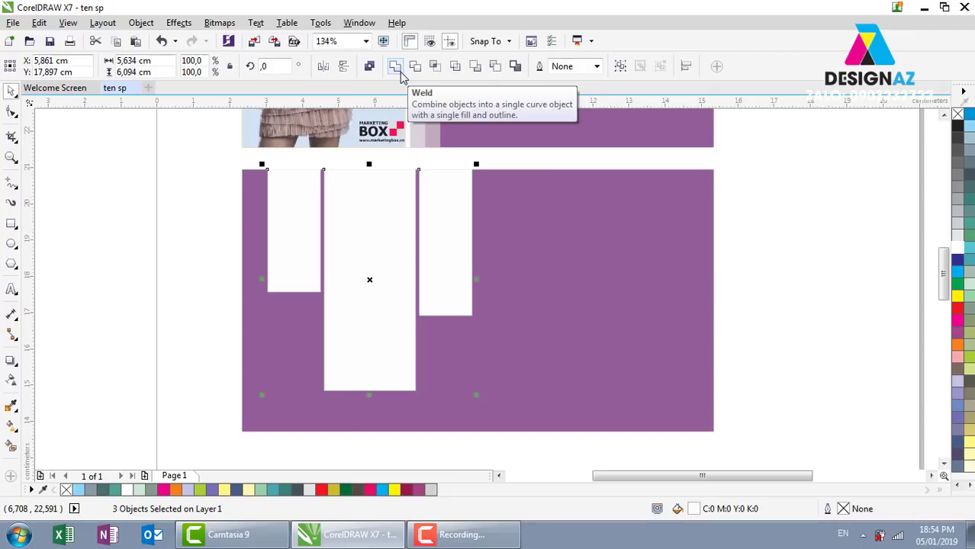
left_click(401, 74)
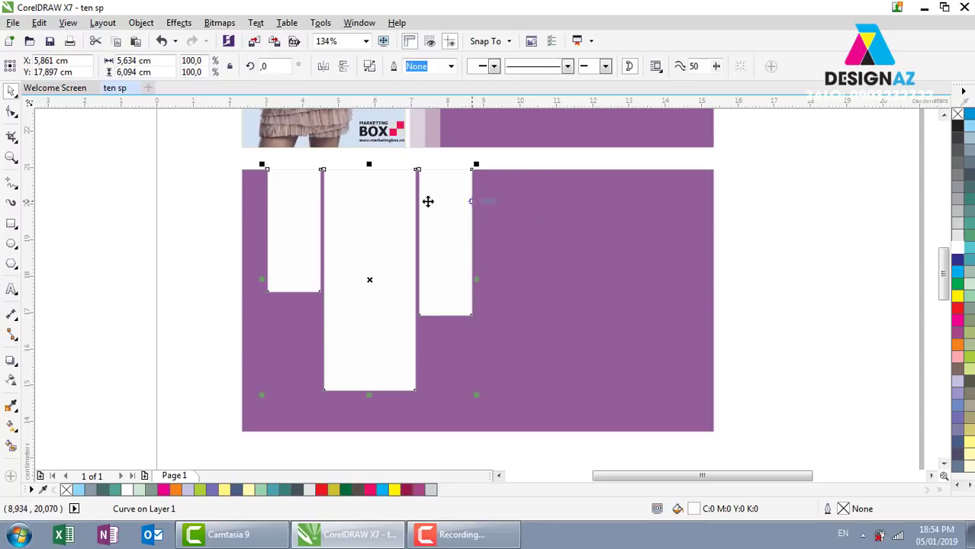
left_click(817, 265)
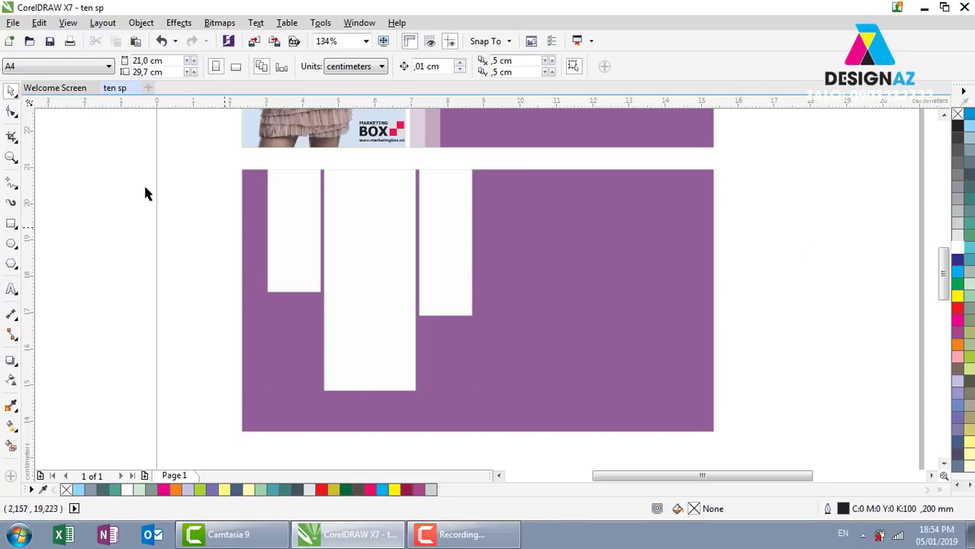
Import 10-thuong-hieu-my-pham-han-quoc-hot-nhat-hien-nay-4.jpg and move it over the lower card's white panels.
left_click(15, 24)
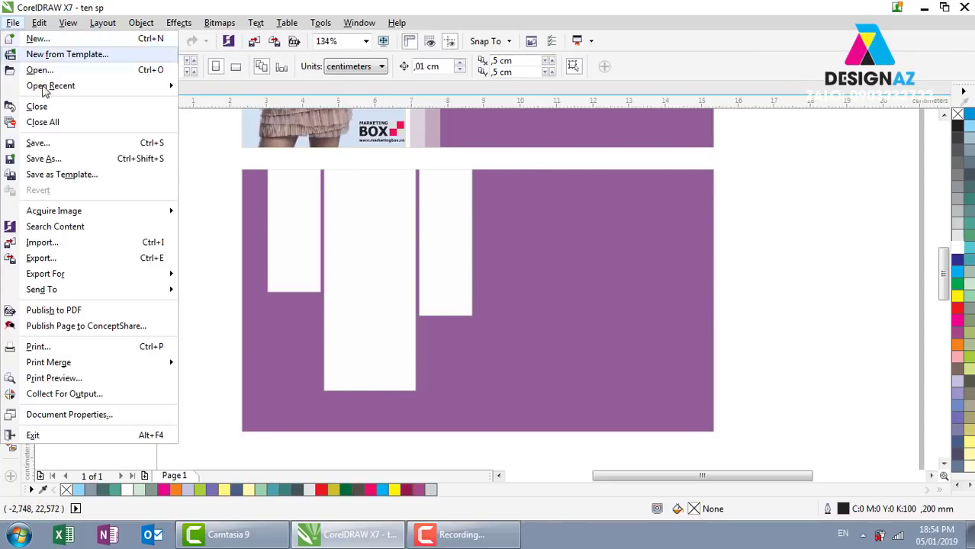
left_click(88, 248)
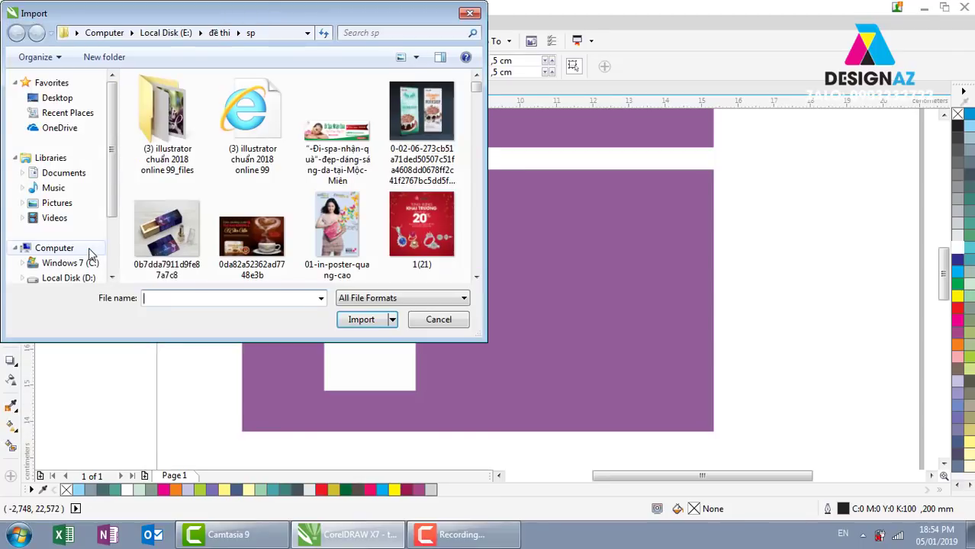
left_click_drag(475, 96, 478, 104)
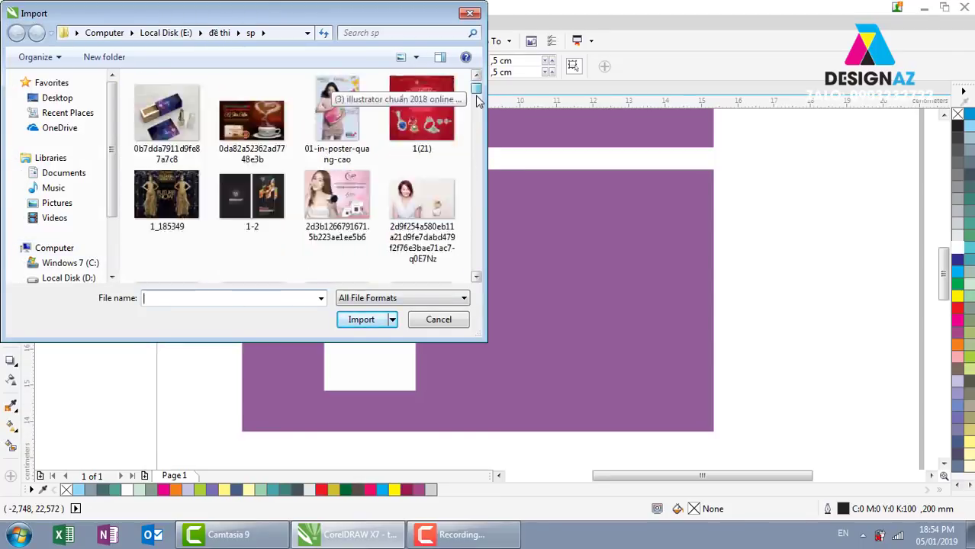
scroll(478, 104, "down", 3)
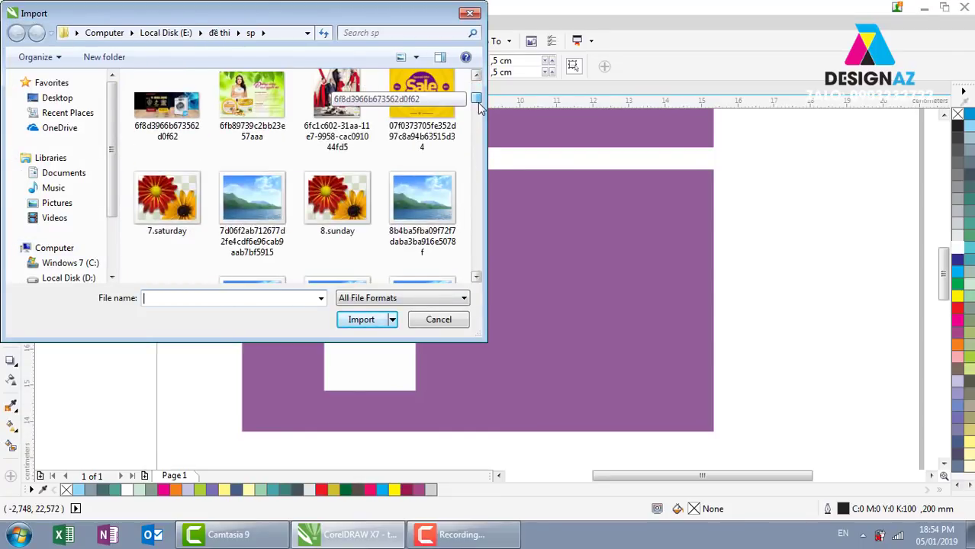
scroll(480, 107, "down", 3)
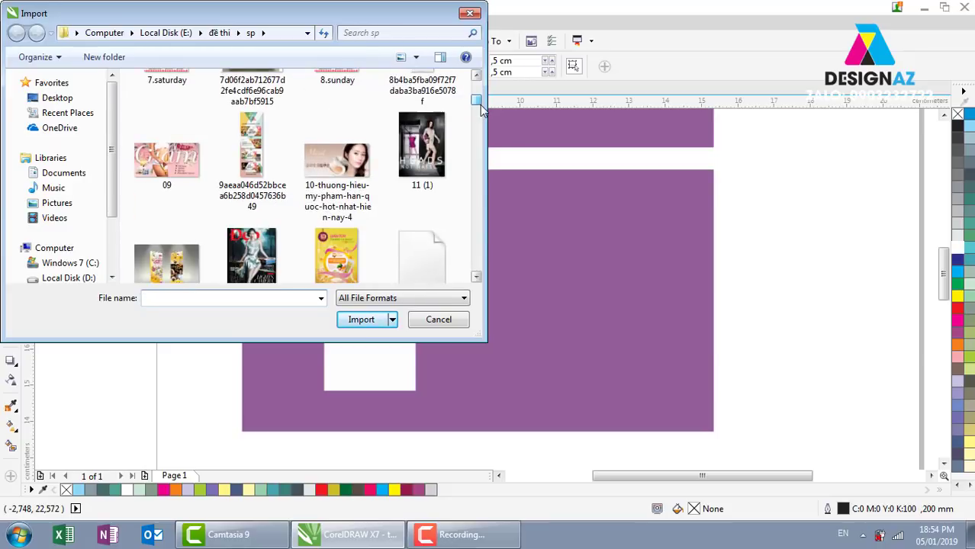
left_click(357, 164)
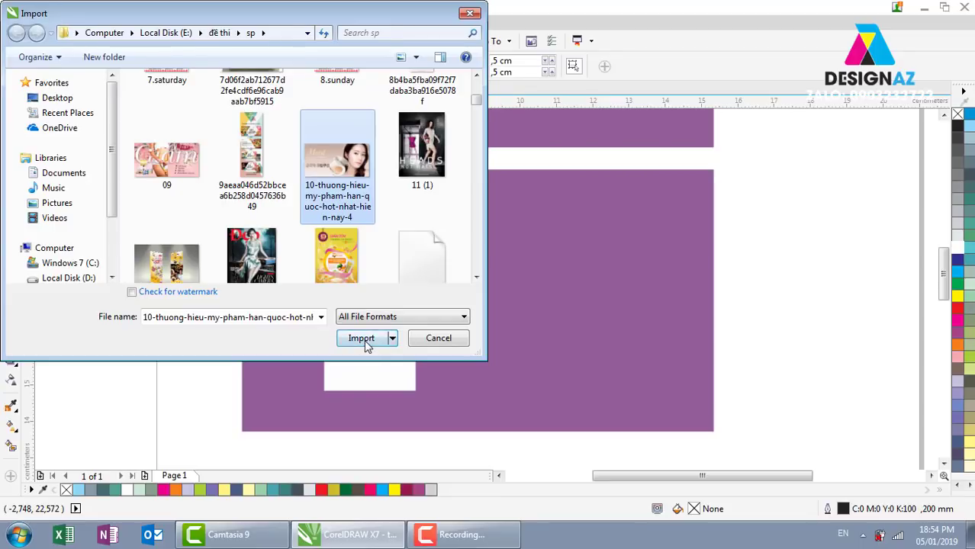
left_click(364, 339)
mouse_move(257, 166)
left_mouse_down()
mouse_move(709, 437)
mouse_move(699, 431)
left_mouse_up()
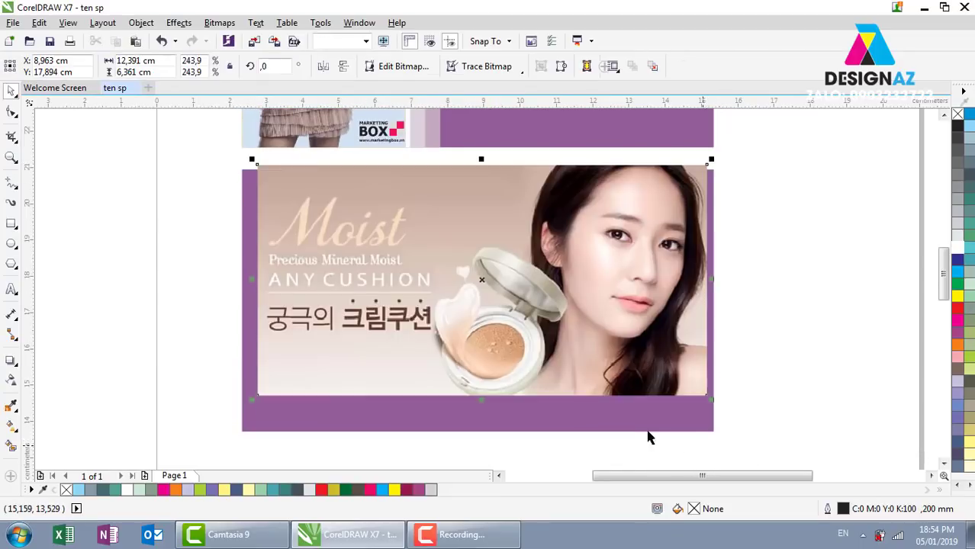
left_click_drag(623, 298, 339, 329)
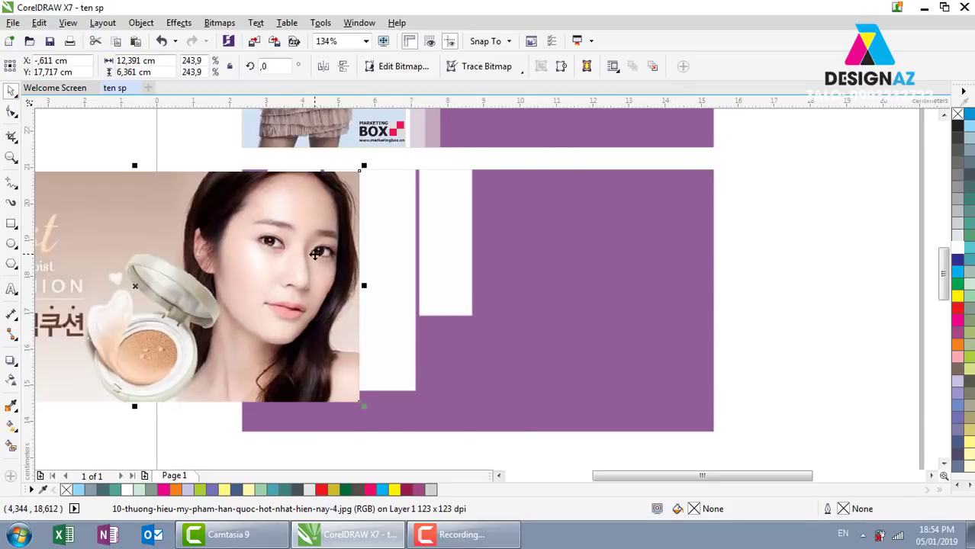
PowerClip the cosmetics photo inside the welded white panels.
right_click(315, 261)
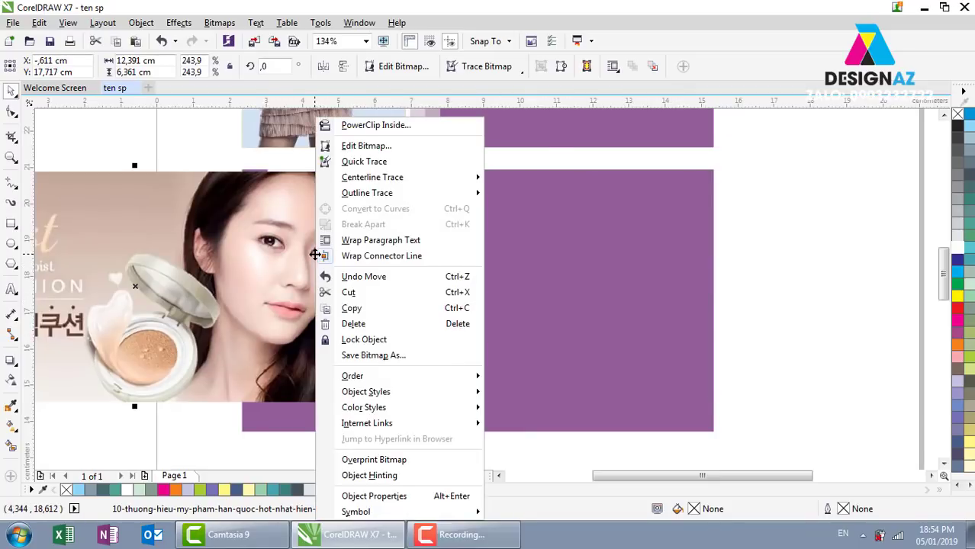
left_click(374, 126)
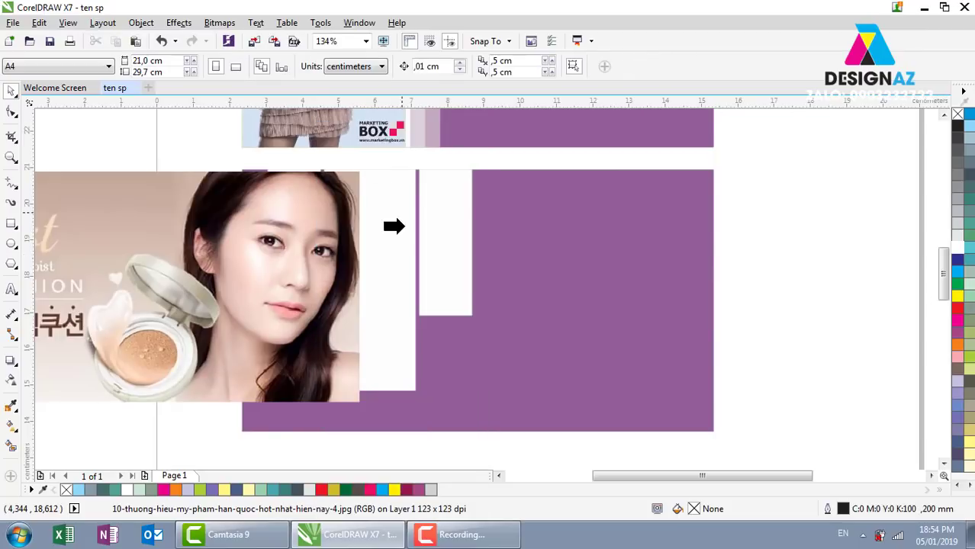
left_click(403, 227)
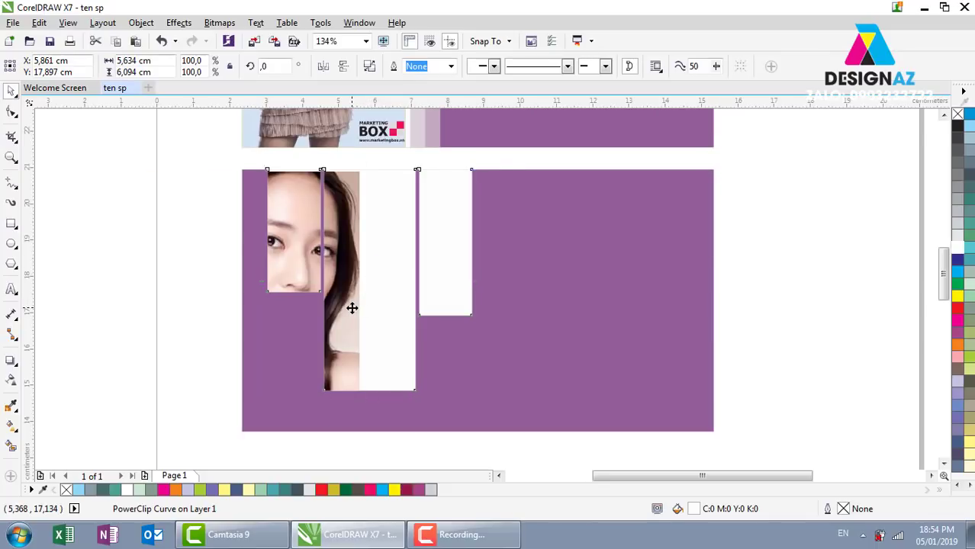
Shift the clipped cosmetics photo right so the woman's face shows across all strips.
left_click(351, 304, "ctrl")
left_click_drag(187, 344, 305, 346)
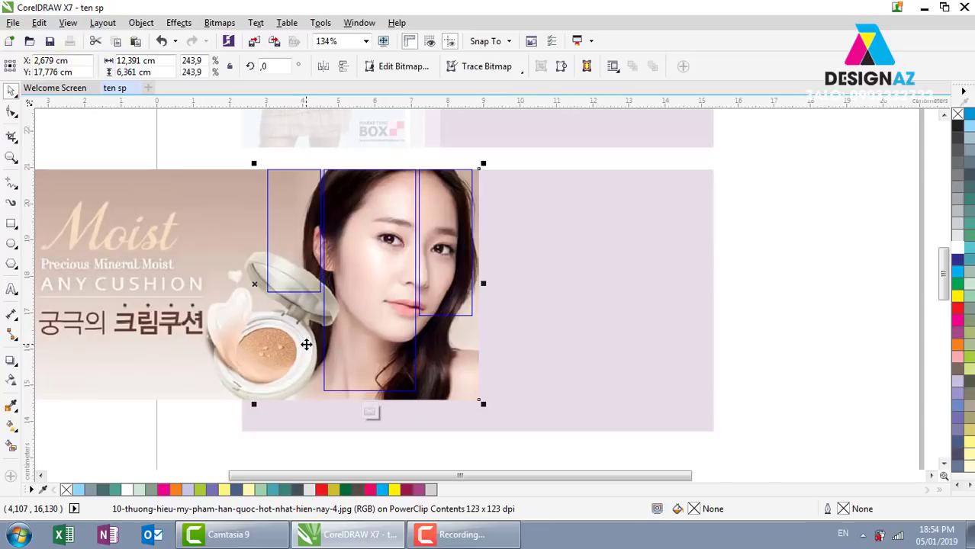
left_click(752, 304, "ctrl")
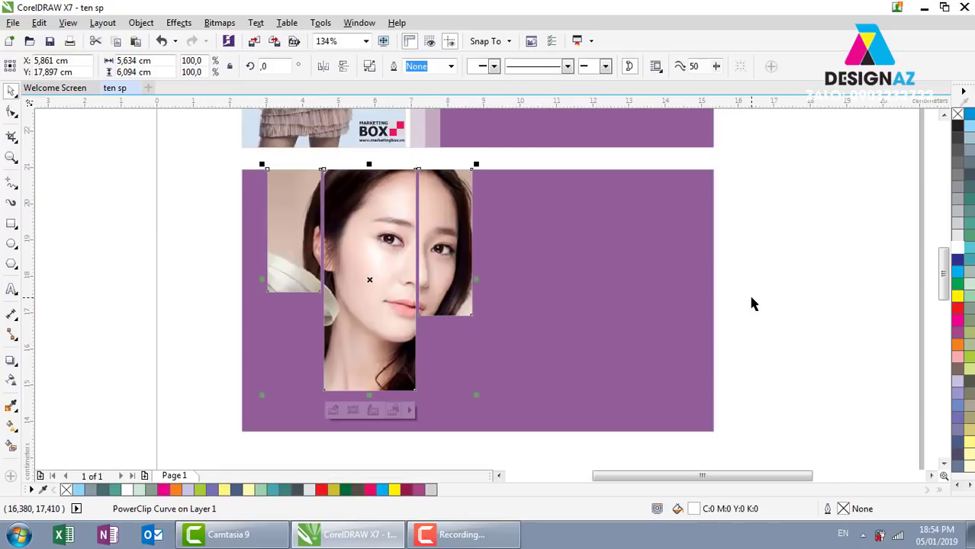
left_click(786, 322)
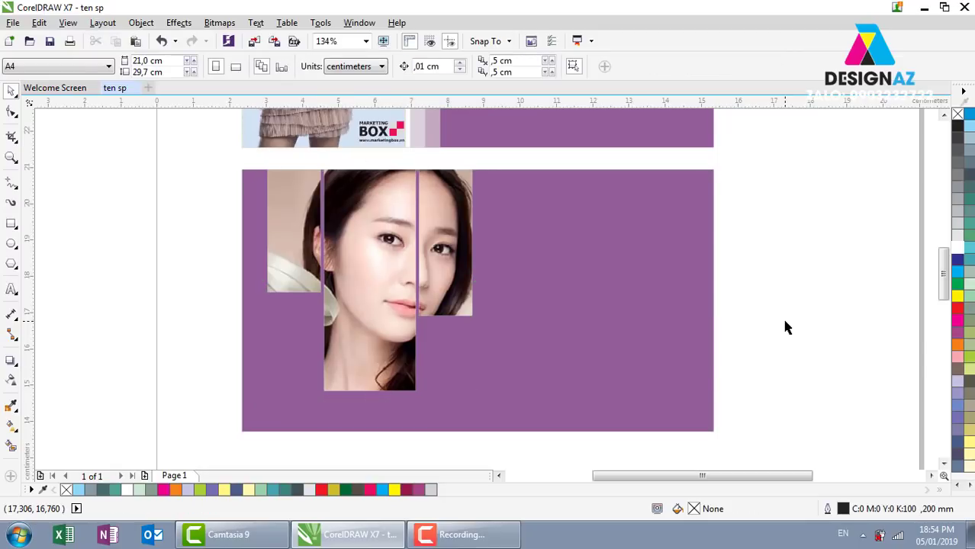
Copy the top purple card to the left of the page and zoom in on the cards.
scroll(787, 328, "down", 2)
scroll(787, 328, "down", 2)
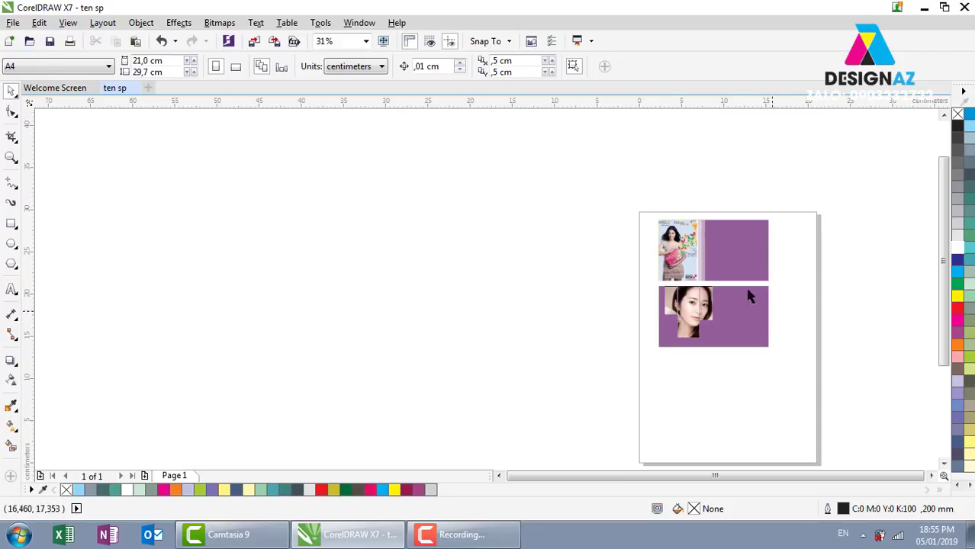
left_click(730, 266)
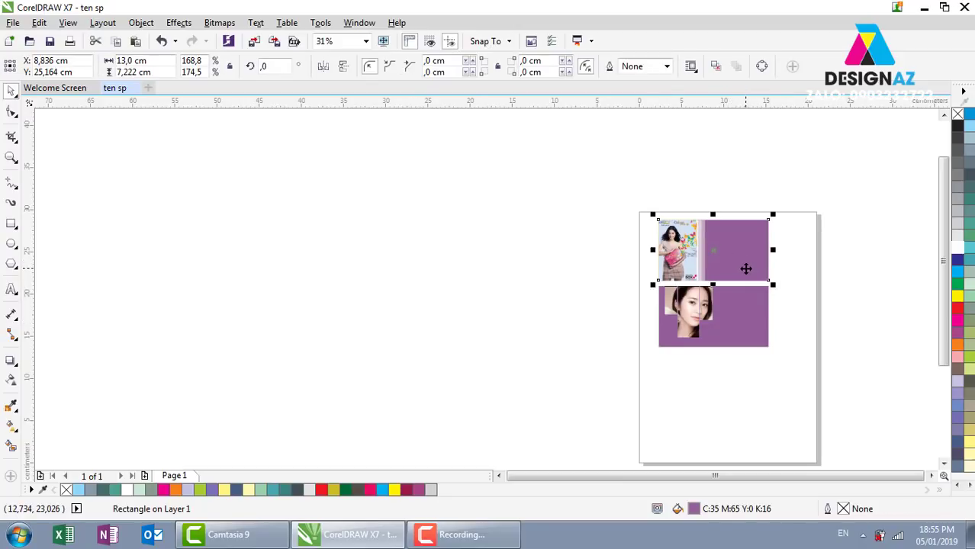
mouse_move(747, 269)
left_mouse_down()
mouse_move(592, 266)
mouse_move(623, 273)
left_mouse_up()
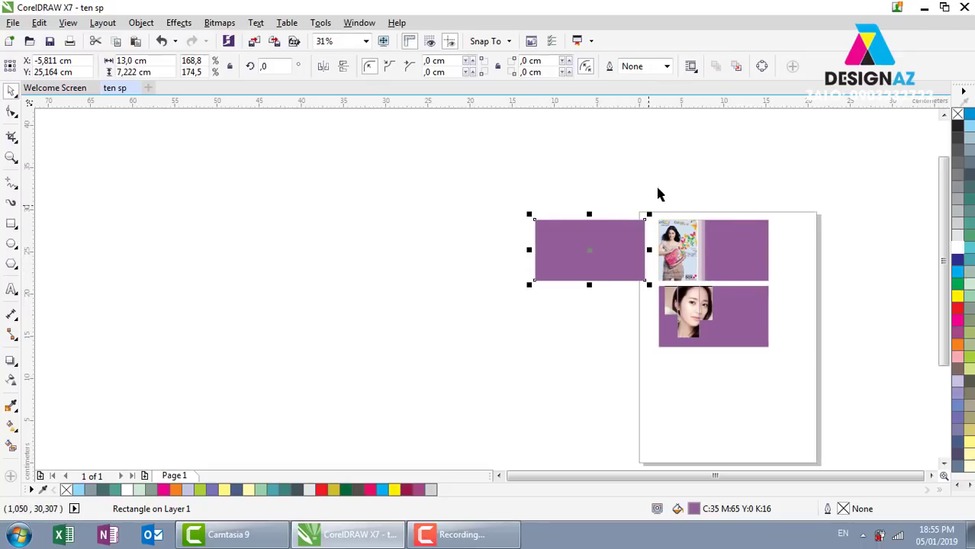
key("z")
left_click_drag(502, 195, 834, 333)
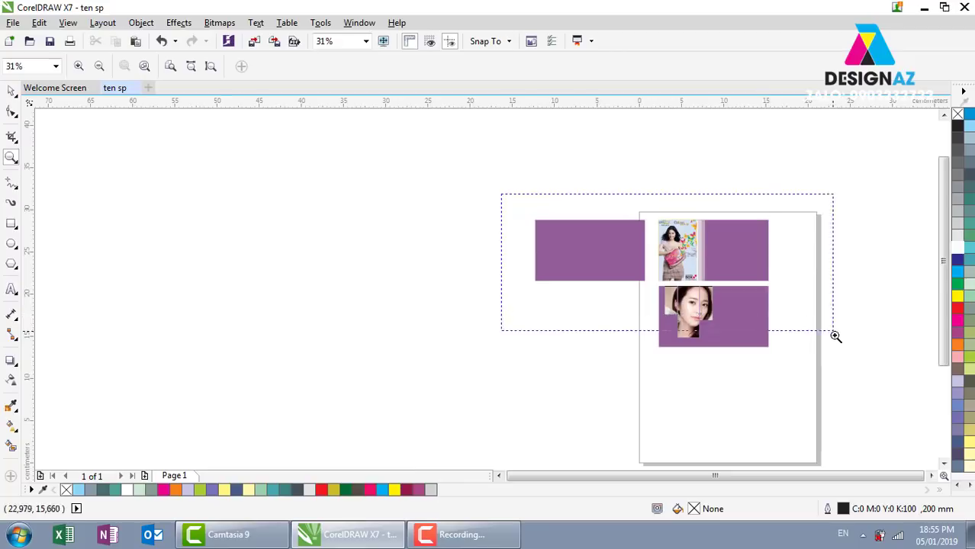
left_click(11, 90)
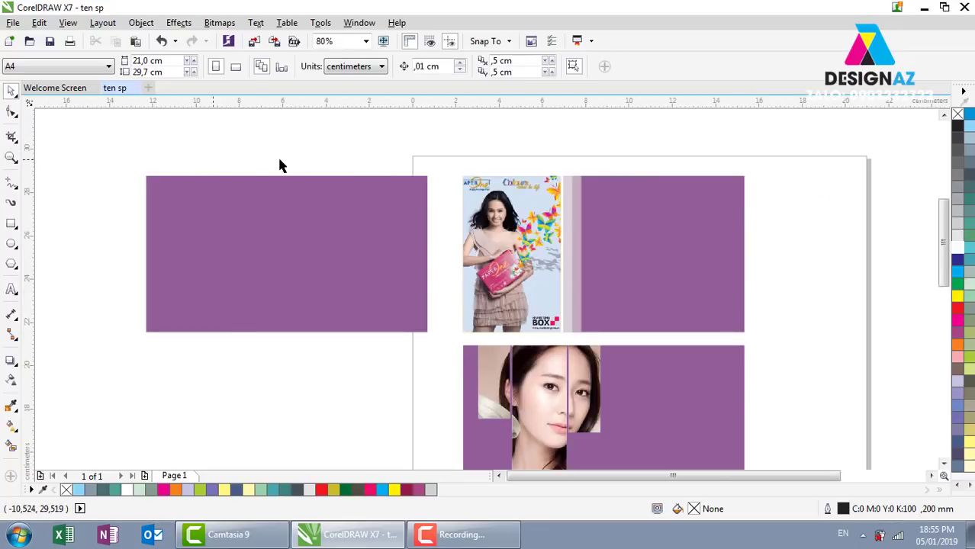
Add a shorter copy over the new card's top, filled pale lavender.
left_click(364, 253)
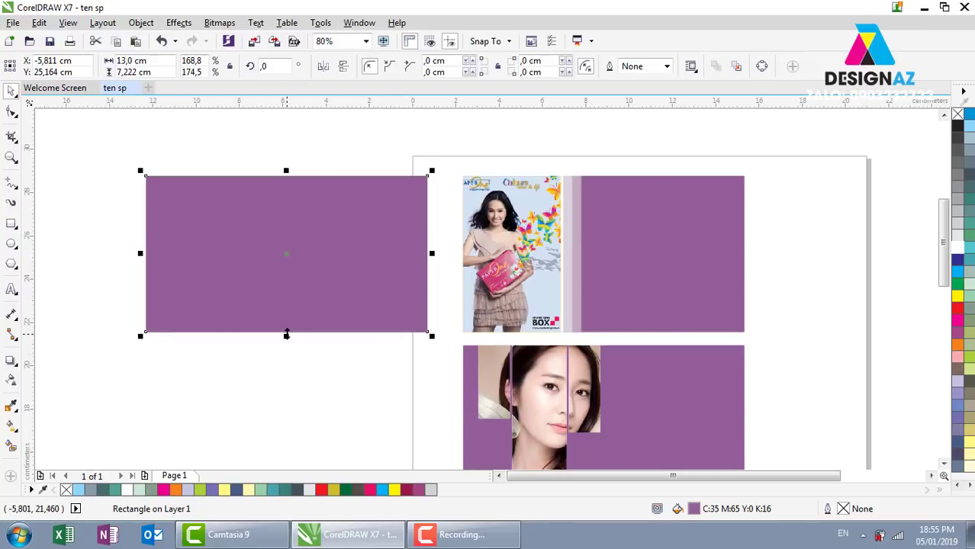
left_click_drag(286, 336, 281, 227)
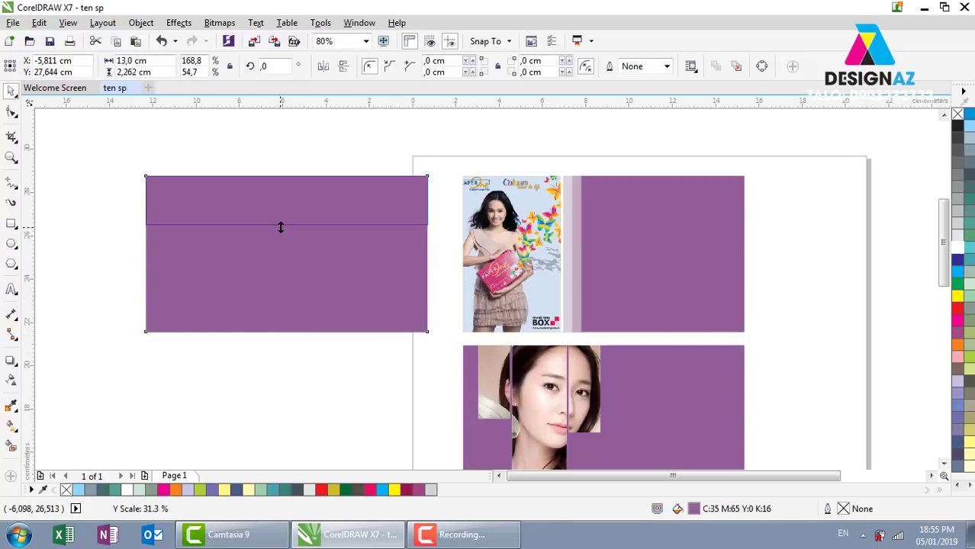
left_click(958, 249)
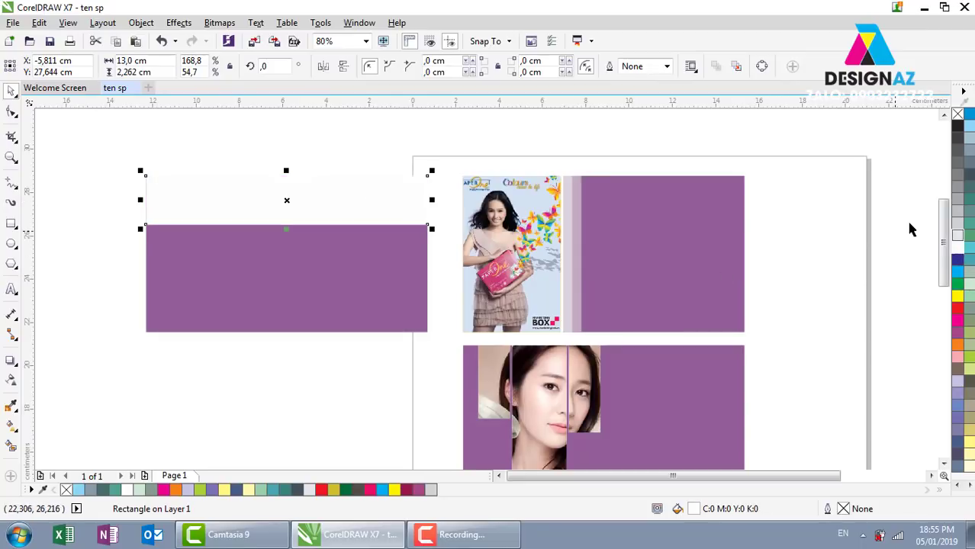
left_click(960, 336, "ctrl")
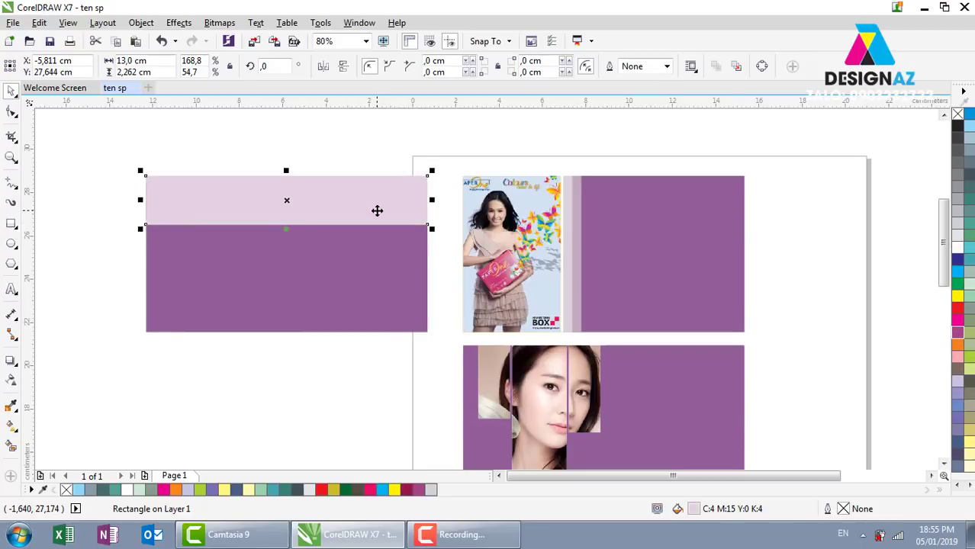
left_click(330, 136)
Add a slightly taller band copy filled two shades darker lavender.
left_click(322, 188)
left_click_drag(288, 231, 289, 240)
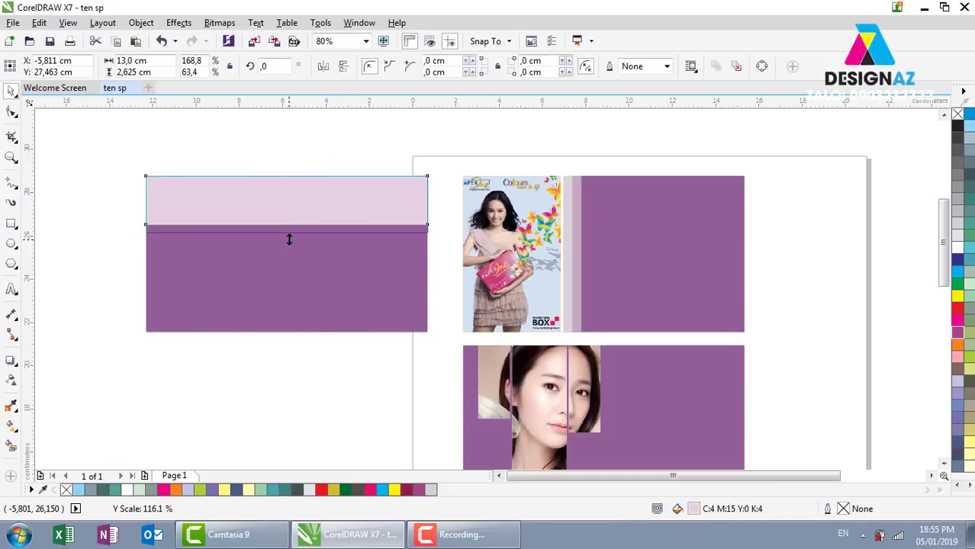
left_click_drag(289, 240, 289, 242)
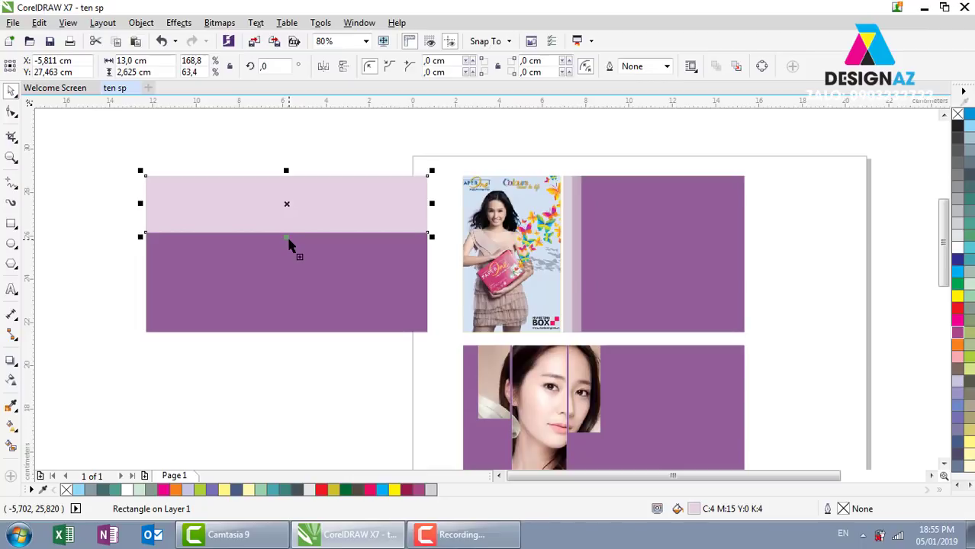
left_click(959, 336)
left_click(959, 336, "ctrl")
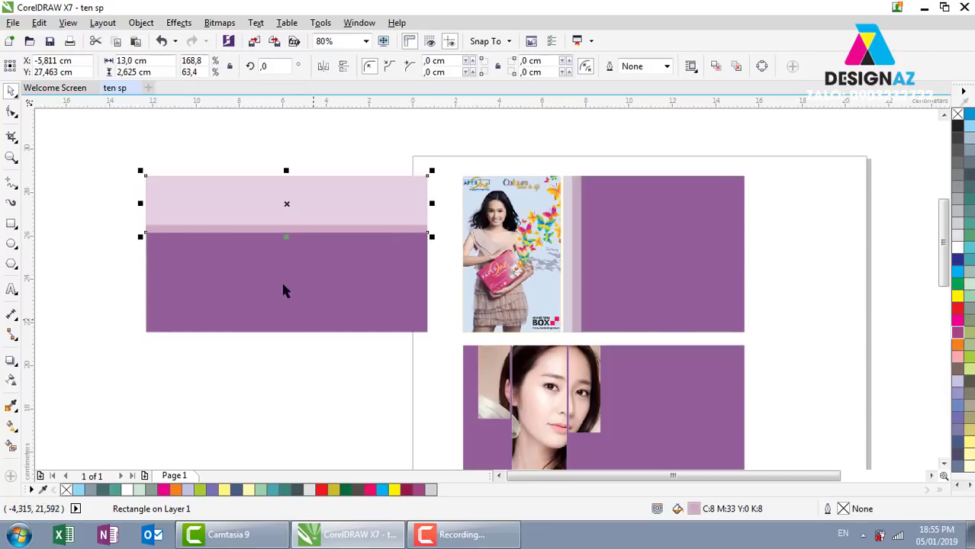
left_click(329, 141)
Add one more slightly taller band, darkened two more lavender shades.
left_click(363, 235)
left_click_drag(286, 236, 286, 247)
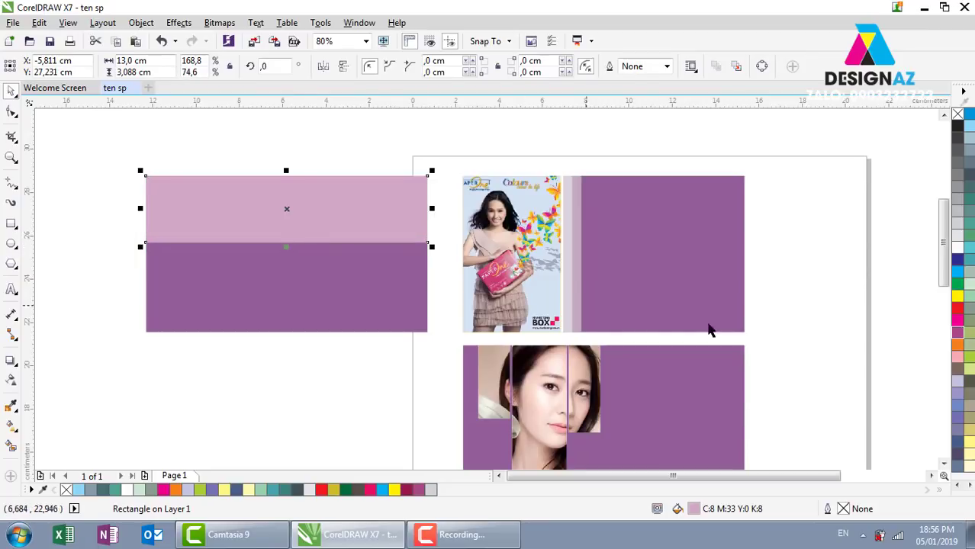
left_click(959, 334)
left_click(959, 334, "ctrl")
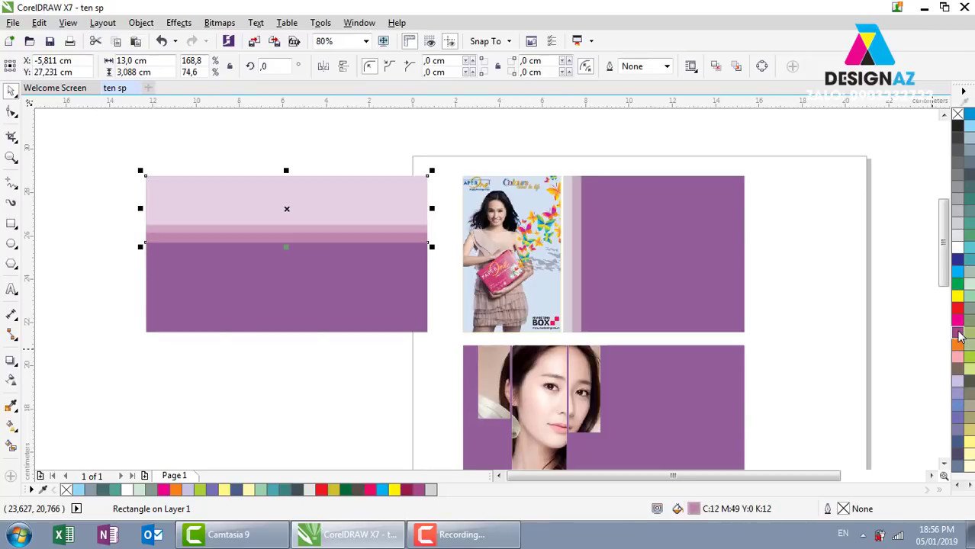
left_click(361, 157)
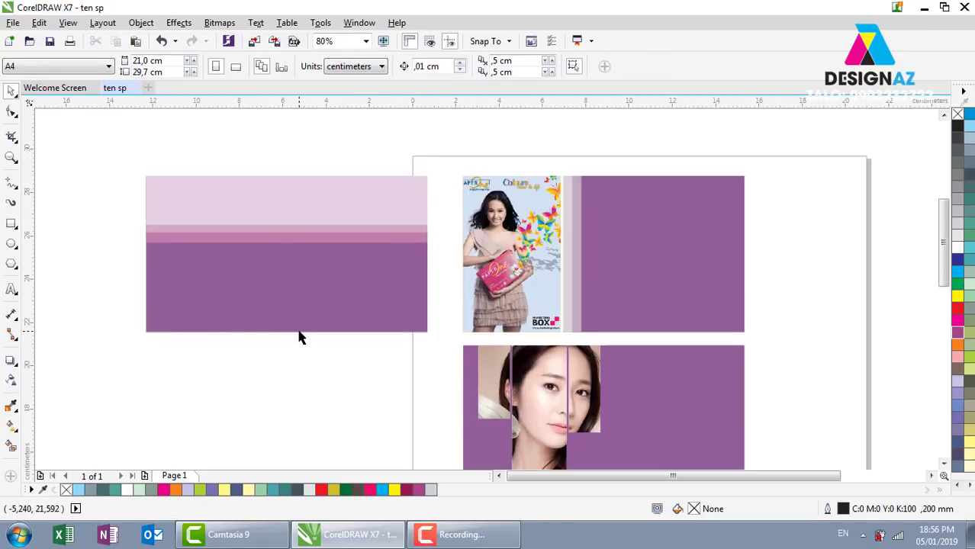
Zoom in slightly and duplicate the banded card below itself.
scroll(300, 338, "down", 2)
scroll(301, 339, "down", 2)
scroll(301, 339, "up", 2)
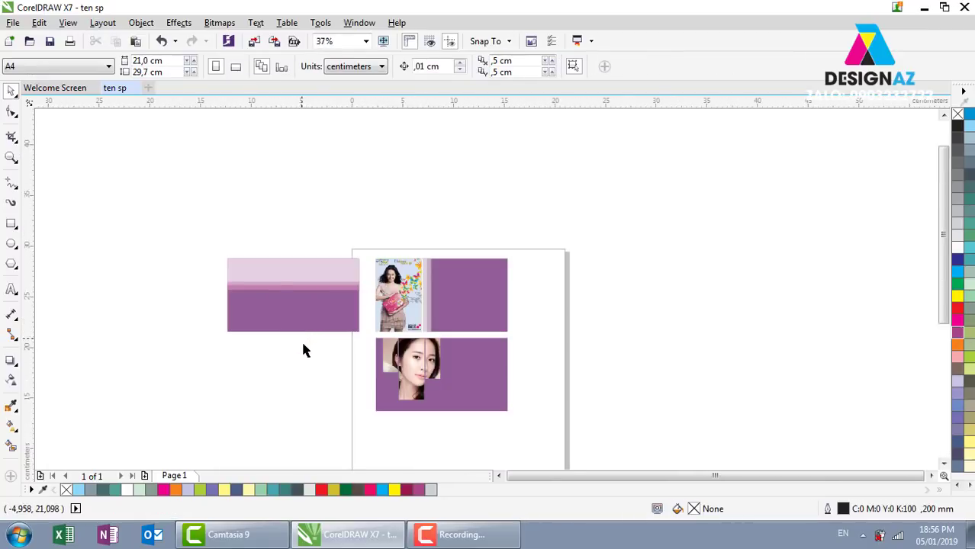
key("z")
left_click(437, 357)
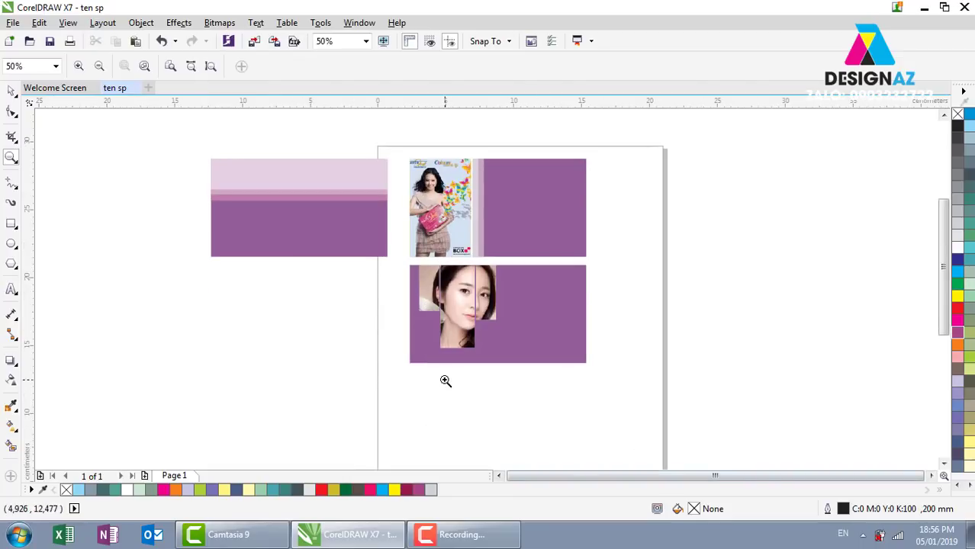
left_click(11, 90)
mouse_move(301, 245)
left_mouse_down()
mouse_move(329, 353)
mouse_move(328, 342)
left_mouse_up()
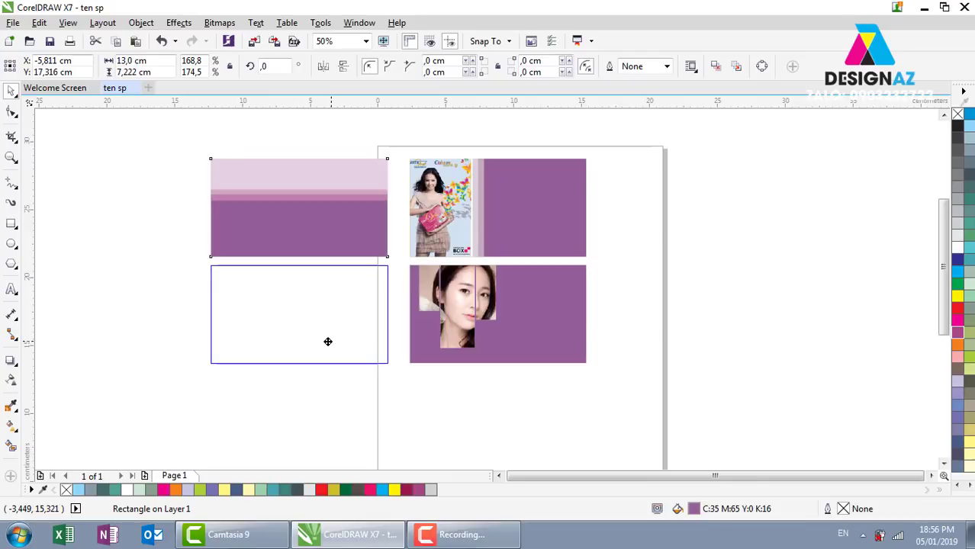
left_click_drag(328, 342, 328, 342)
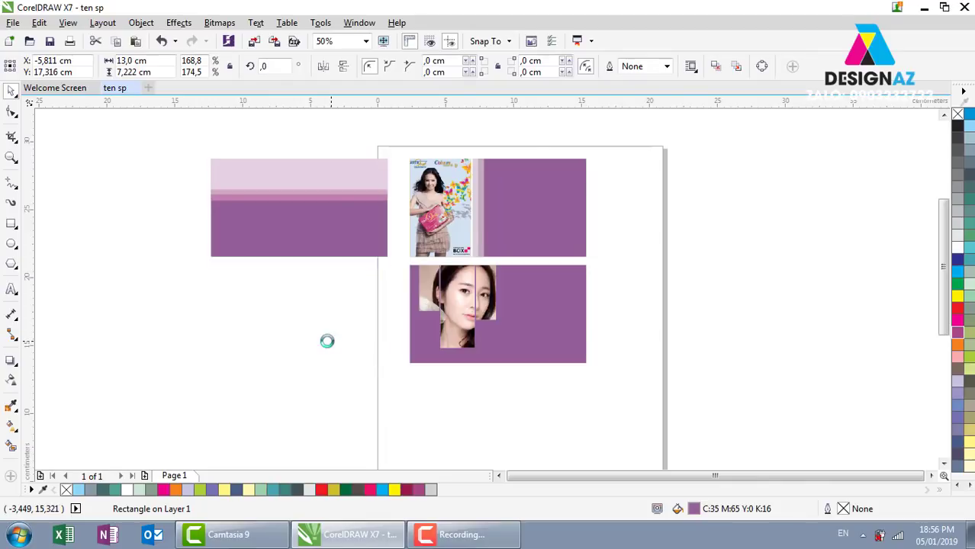
Narrow the copied rectangle to about a third and fill it pale pink.
left_click(330, 386)
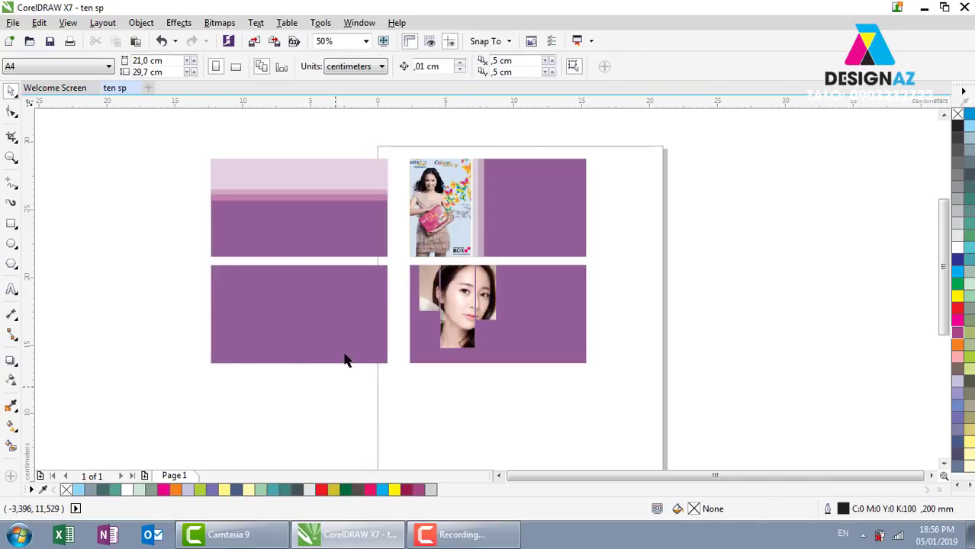
left_click(346, 360)
left_click_drag(392, 313, 281, 314)
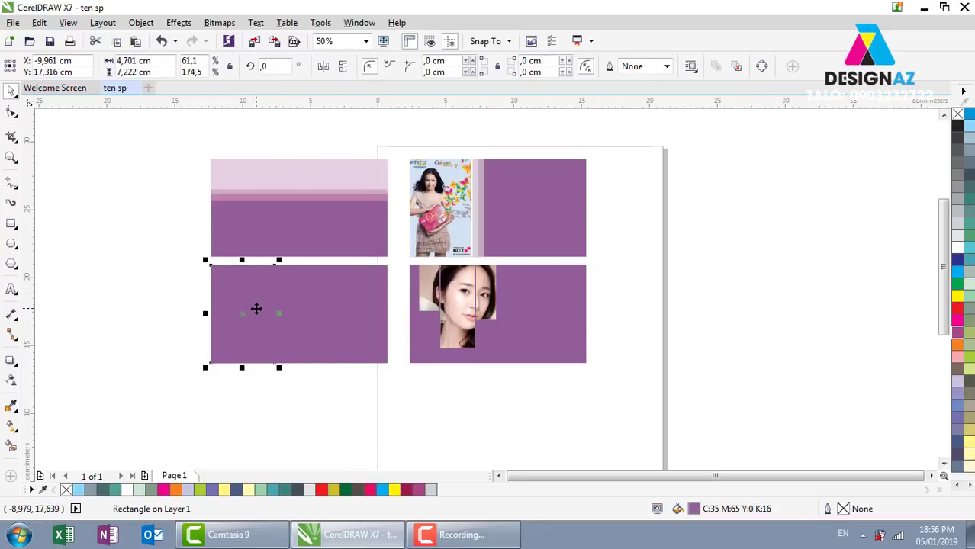
left_click(959, 249)
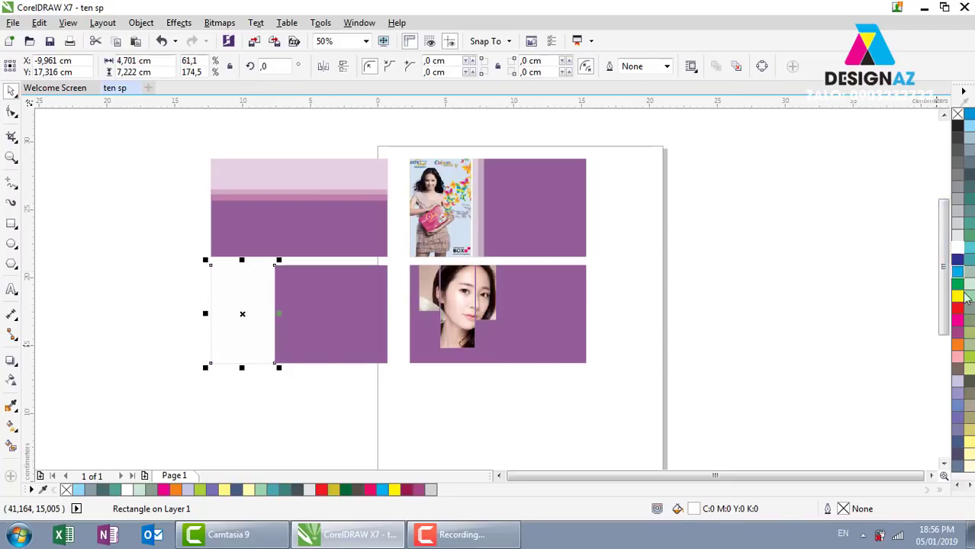
left_click(959, 336, "ctrl")
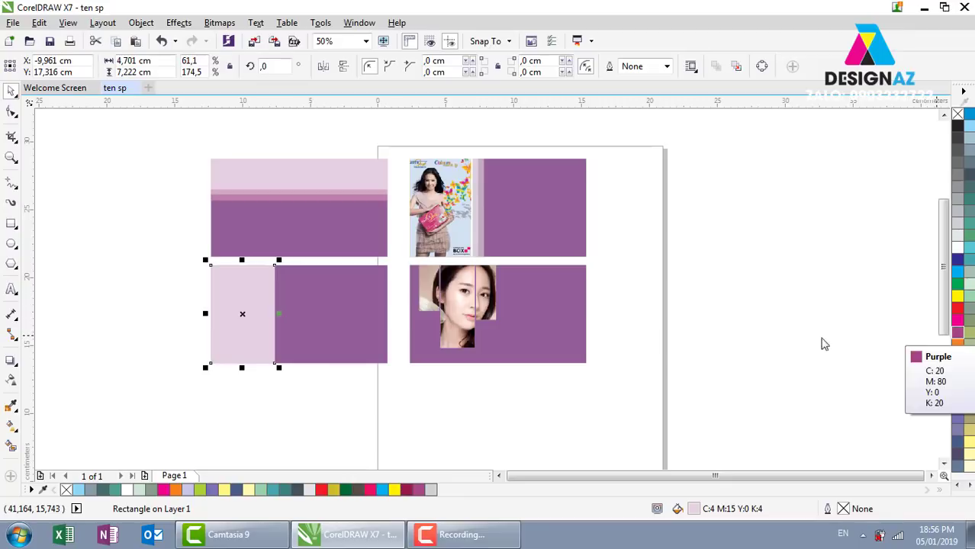
Widen a copy of the pink panel slightly and darken it to C:7 M:27 Y:0 K:7.
left_click(822, 342)
left_click(254, 331)
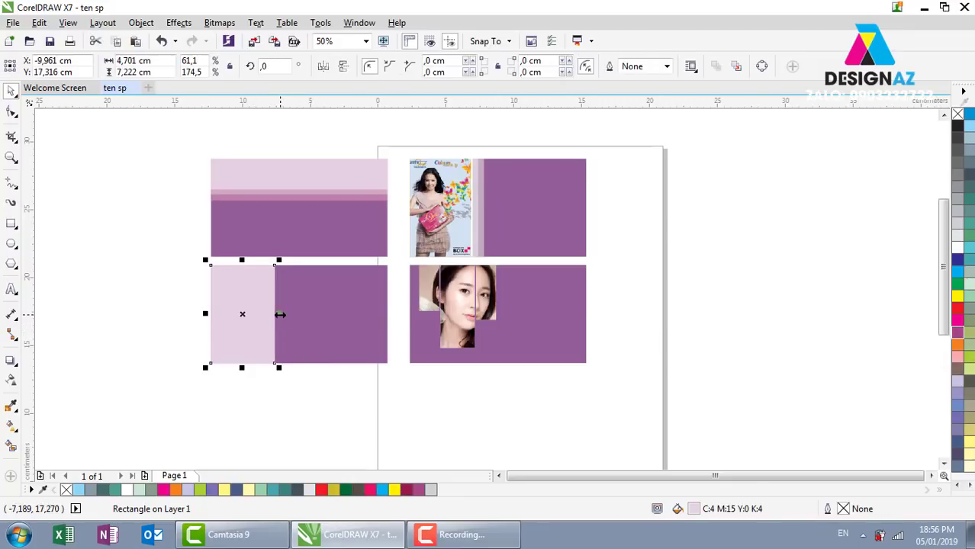
left_click_drag(279, 314, 289, 314)
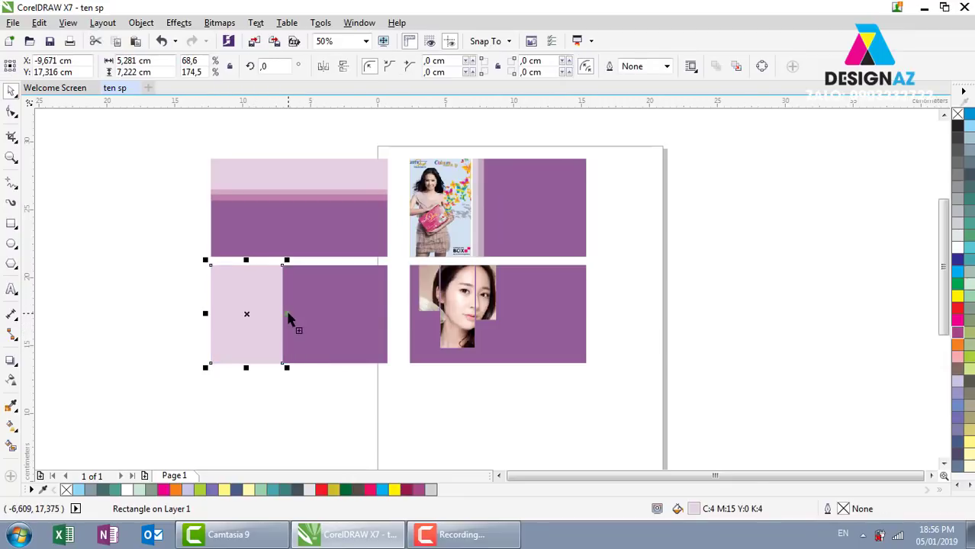
left_click(958, 335, "ctrl")
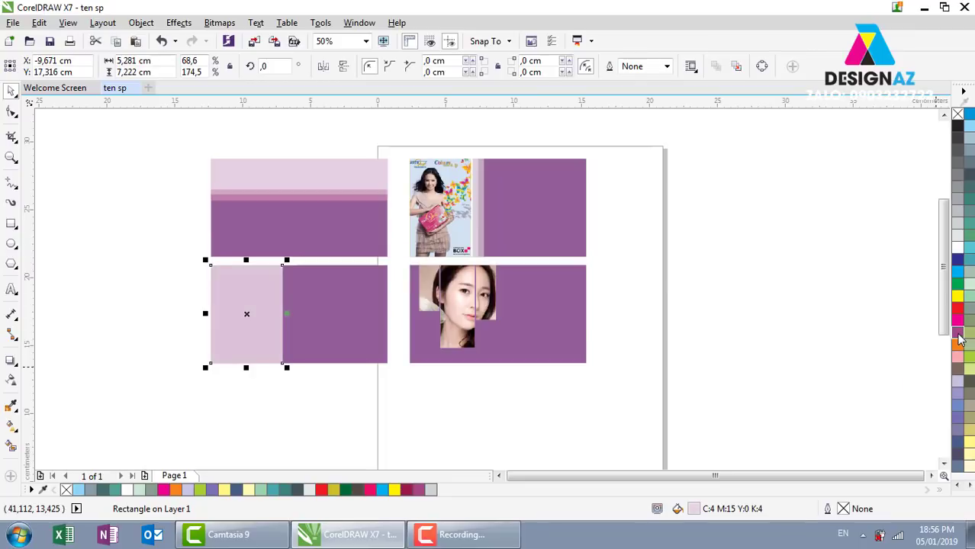
left_click(958, 336, "ctrl")
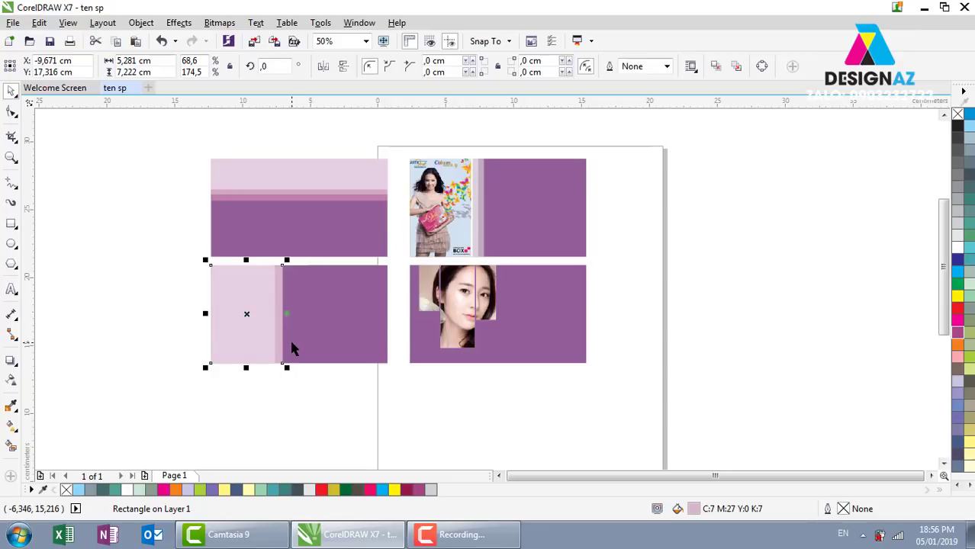
Widen the lower-left card's pink strip and deepen its fill to C:9 M:37 Y:0 K:9.
key("z")
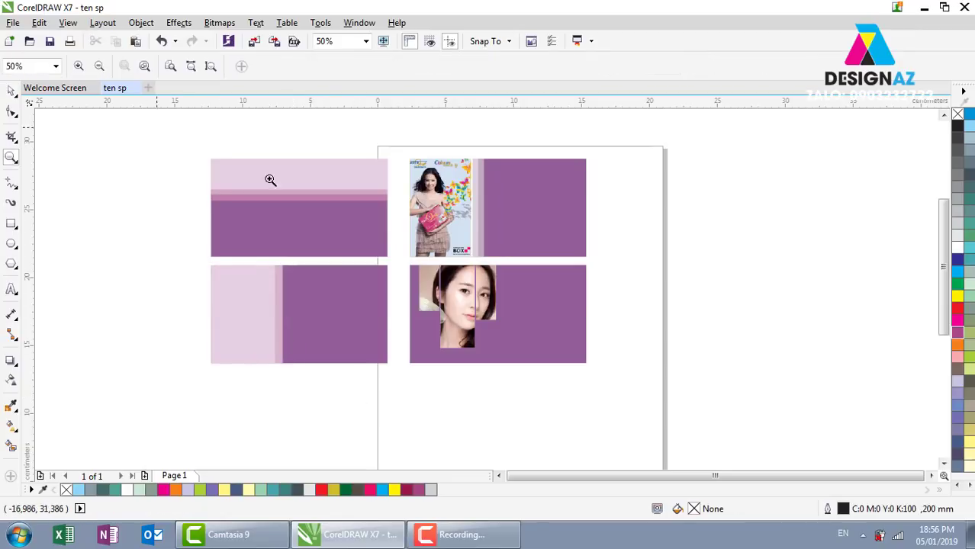
left_click_drag(158, 128, 647, 382)
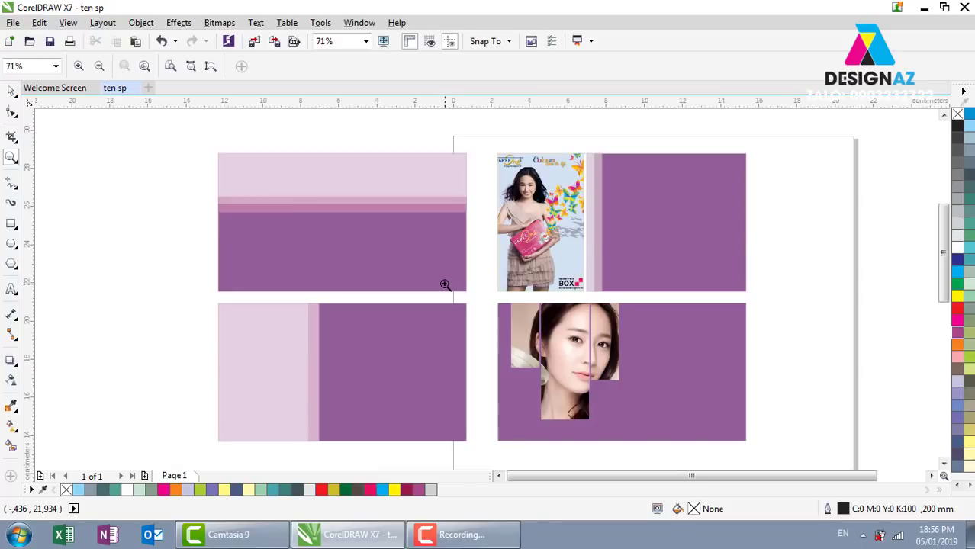
left_click(11, 91)
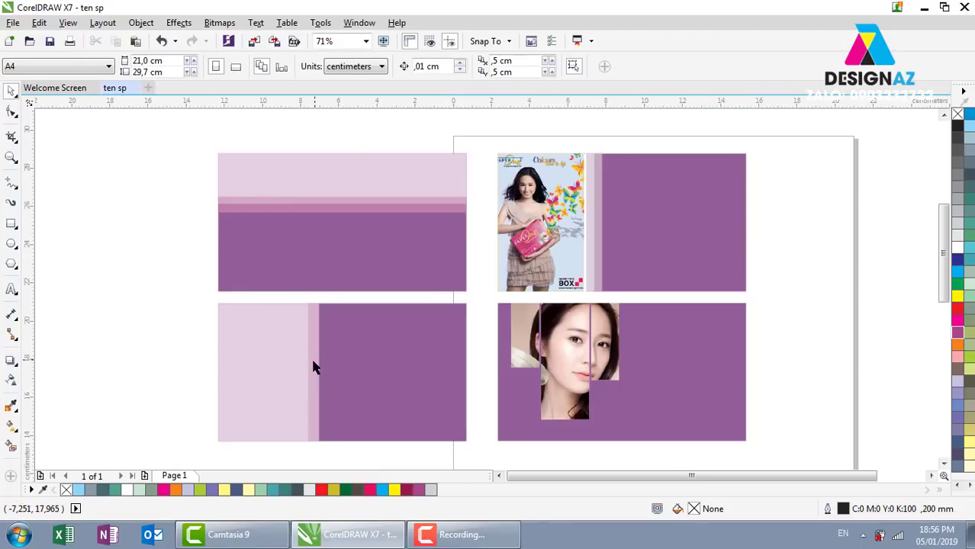
left_click(313, 367)
left_click_drag(319, 372, 336, 370)
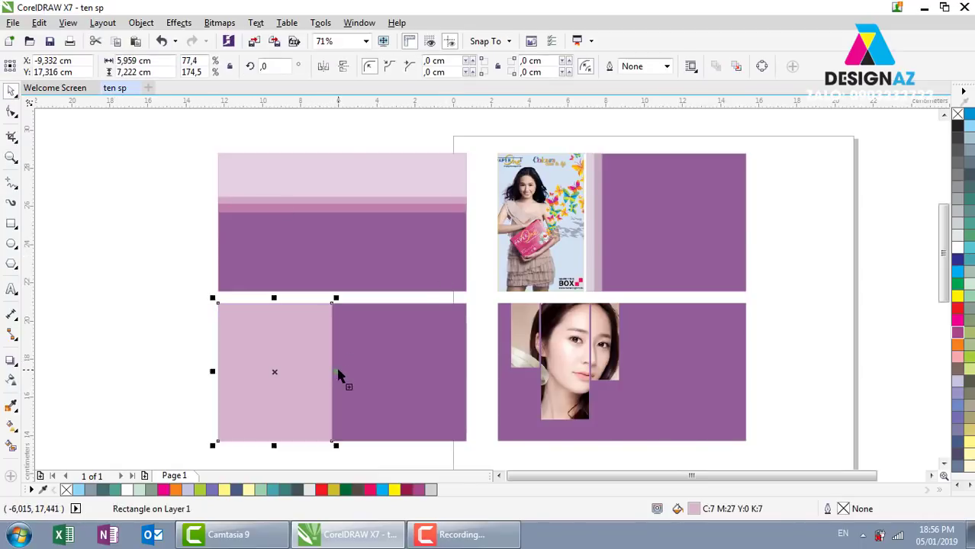
left_click(960, 336, "ctrl")
left_click(960, 336, "ctrl")
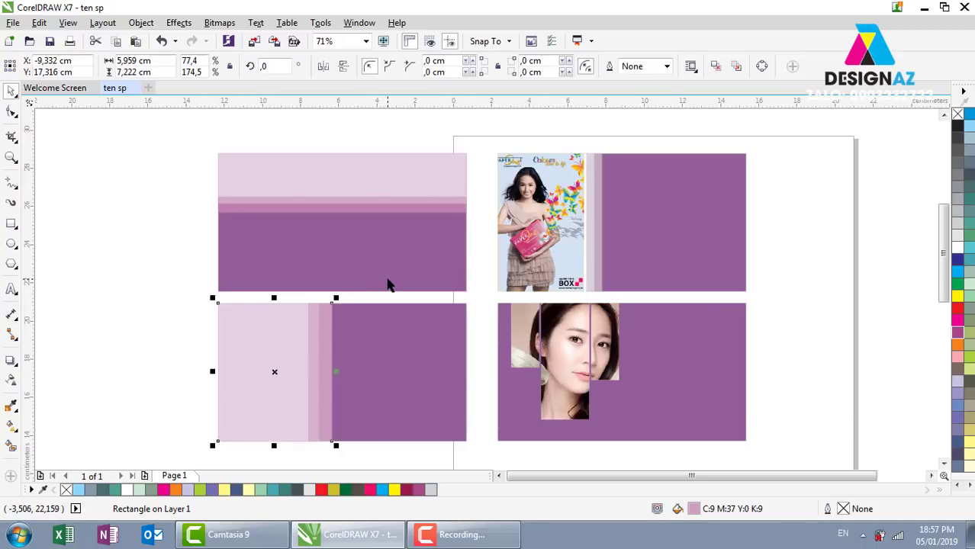
mouse_move(463, 535)
left_click(497, 543)
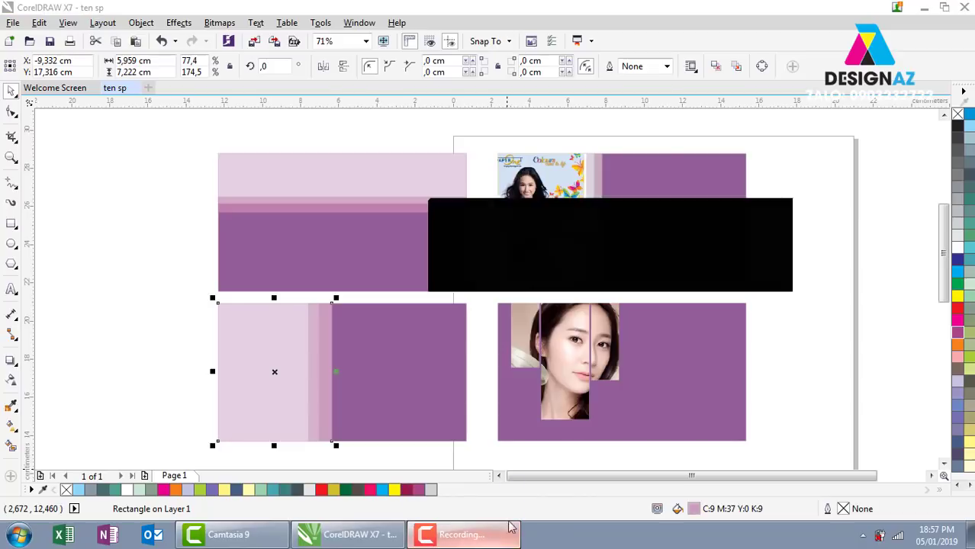
left_click(725, 263)
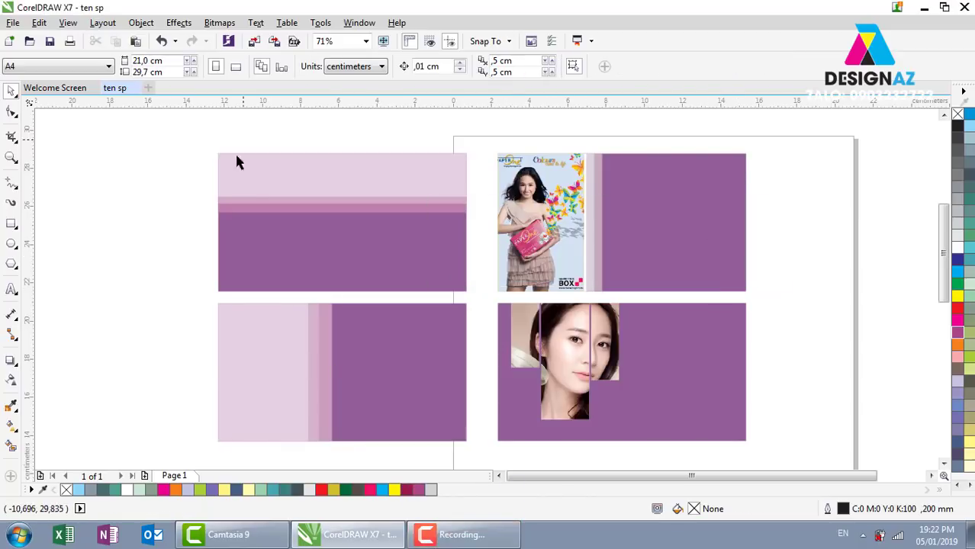
Delete every card and photo from the page and zoom back to 100%.
mouse_move(166, 128)
left_mouse_down()
mouse_move(655, 349)
mouse_move(772, 453)
left_mouse_up()
key("Delete")
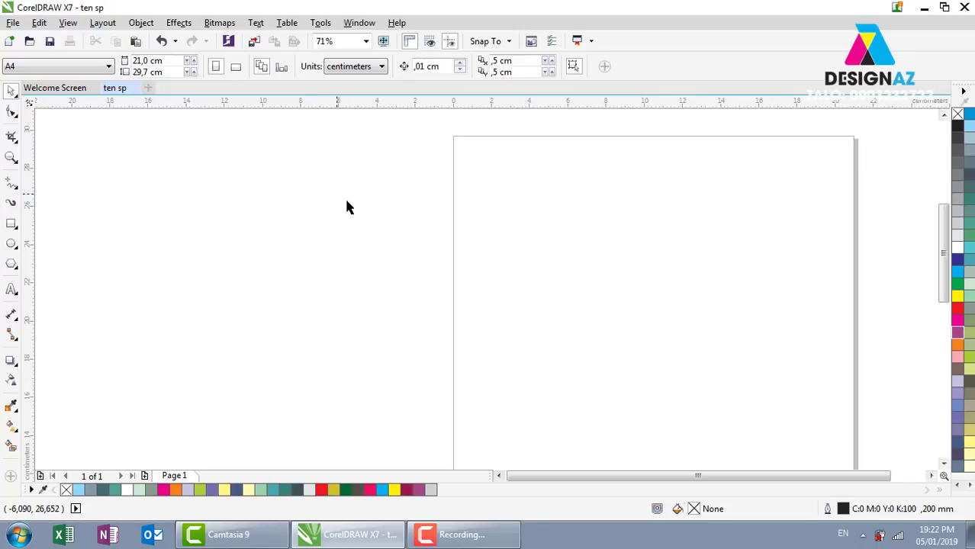
key("z")
left_click_drag(431, 189, 638, 316)
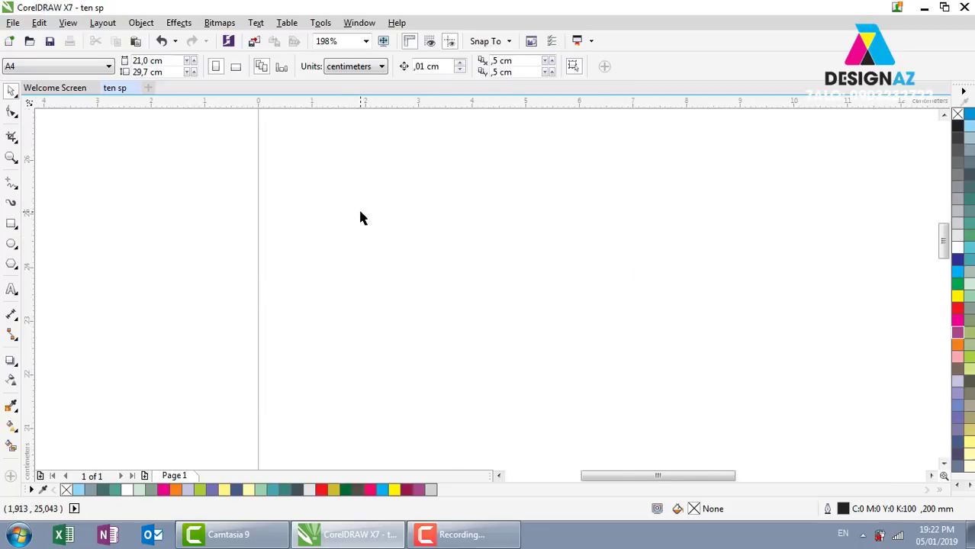
scroll(362, 218, "down", 3)
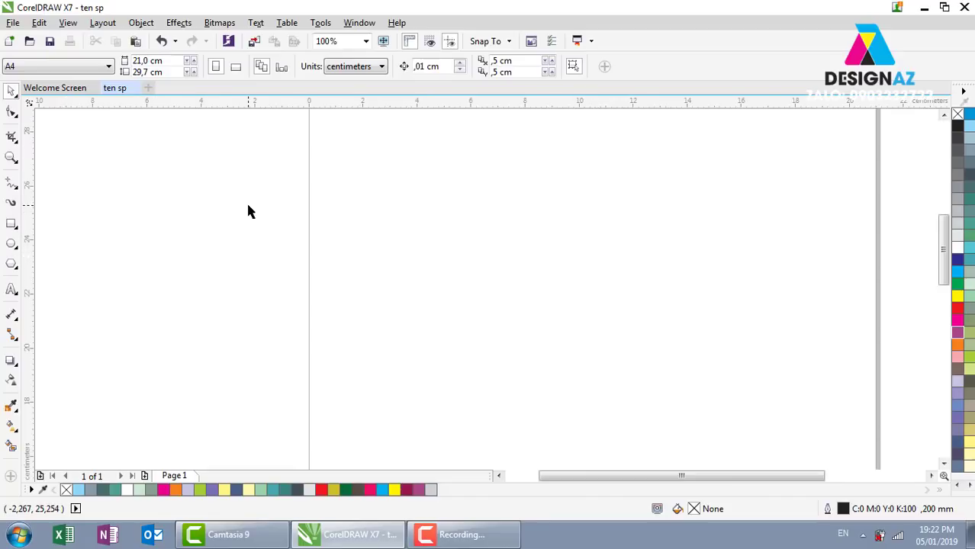
Draw an 8.784 × 4.524 cm rectangle near the top of the page and fill it cyan.
left_click(11, 224)
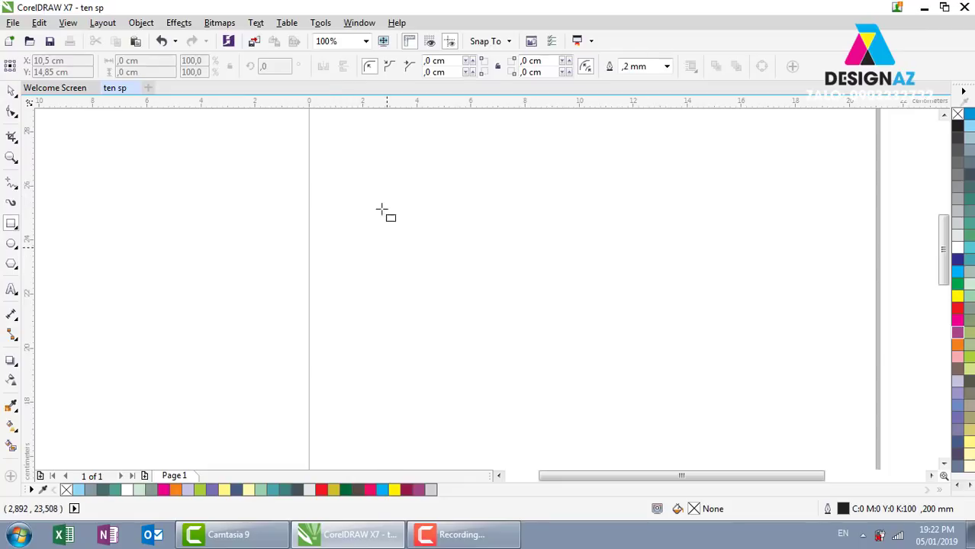
left_click_drag(341, 147, 579, 270)
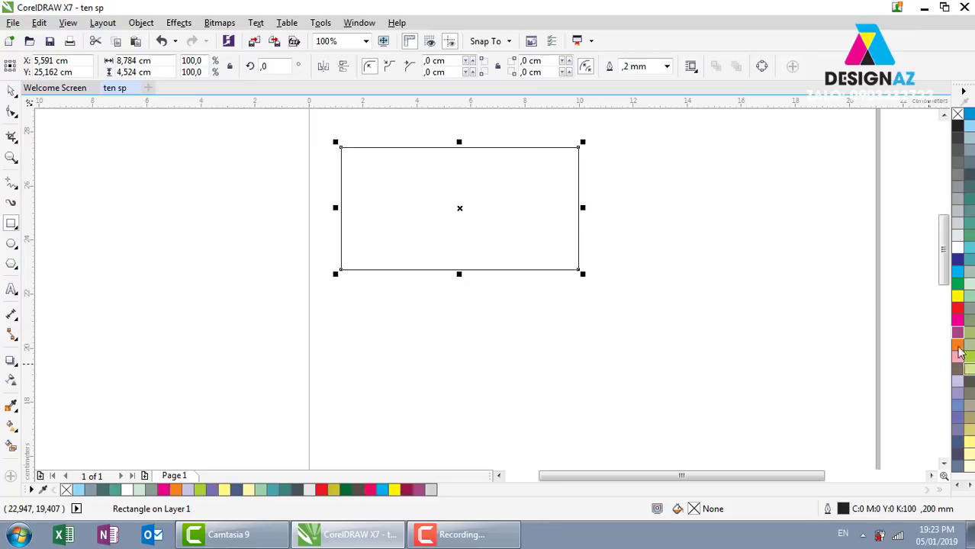
left_click(965, 279)
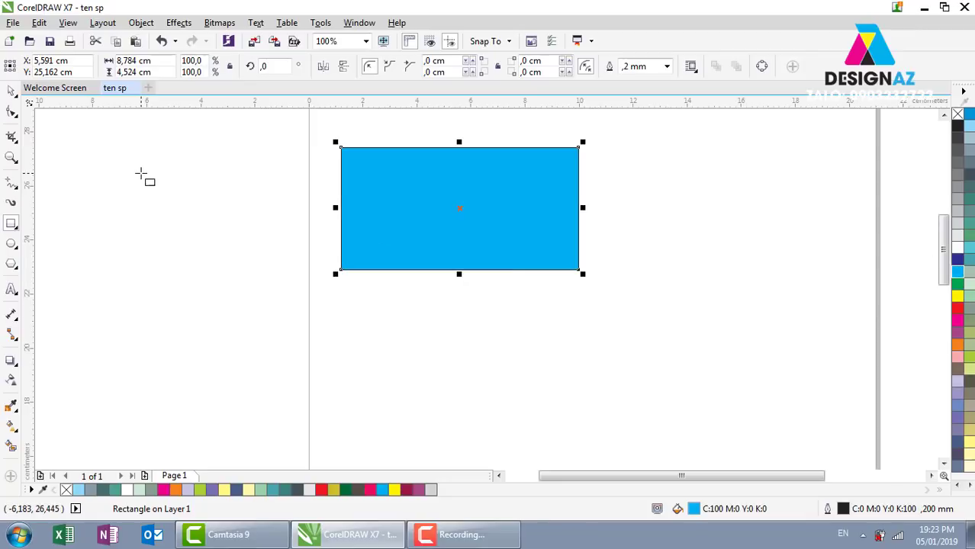
Try teal-green and dark grey fills and several outline colours, then remove the rectangle's outline.
left_click_drag(515, 222, 551, 260)
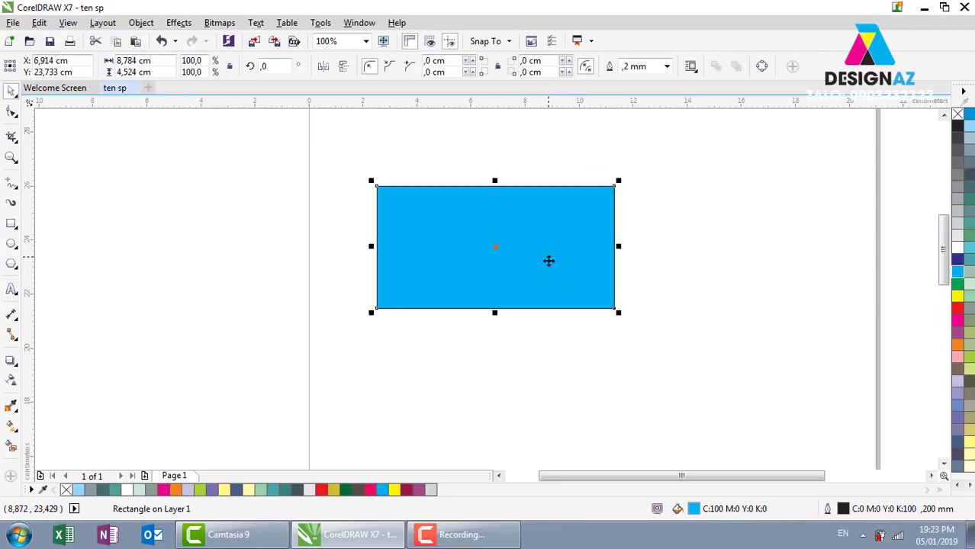
left_click(966, 214)
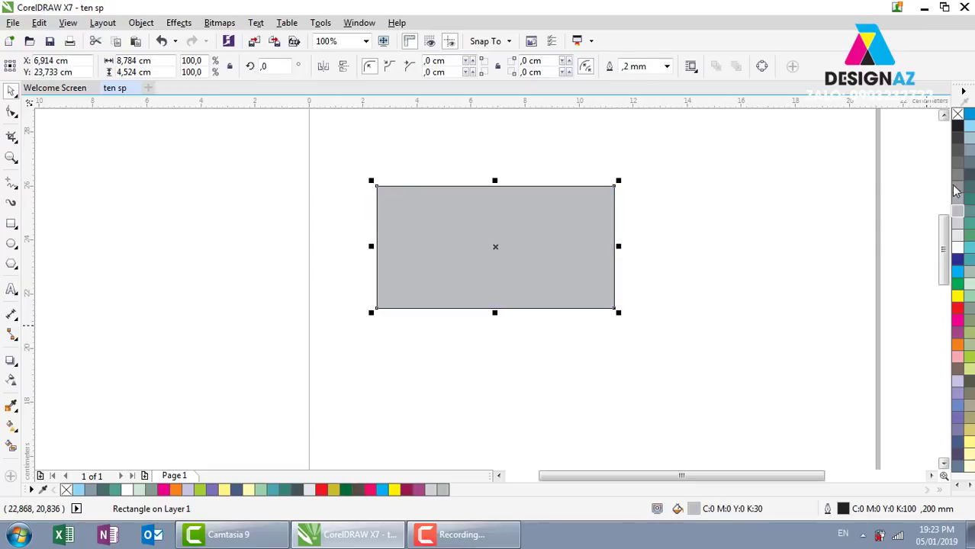
left_click(959, 175)
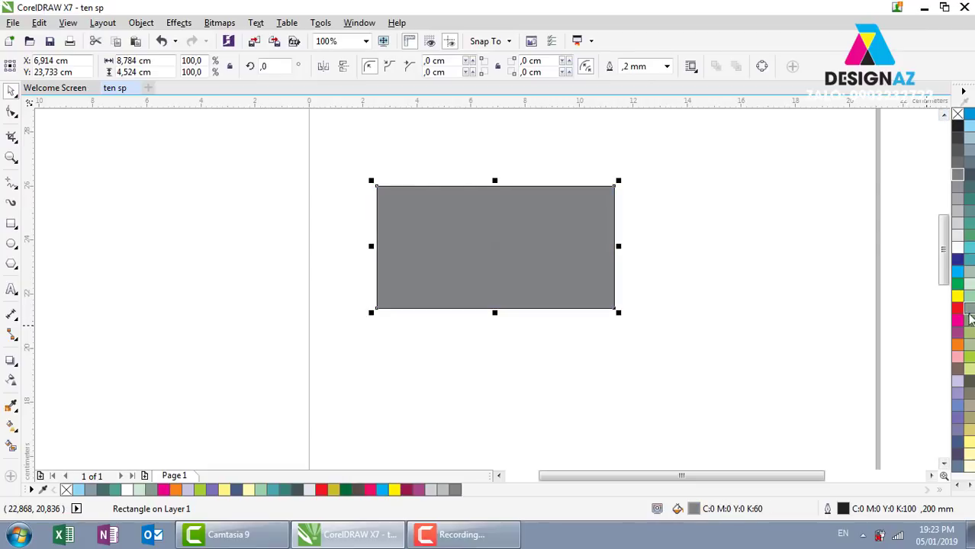
right_click(958, 309)
right_click(959, 345)
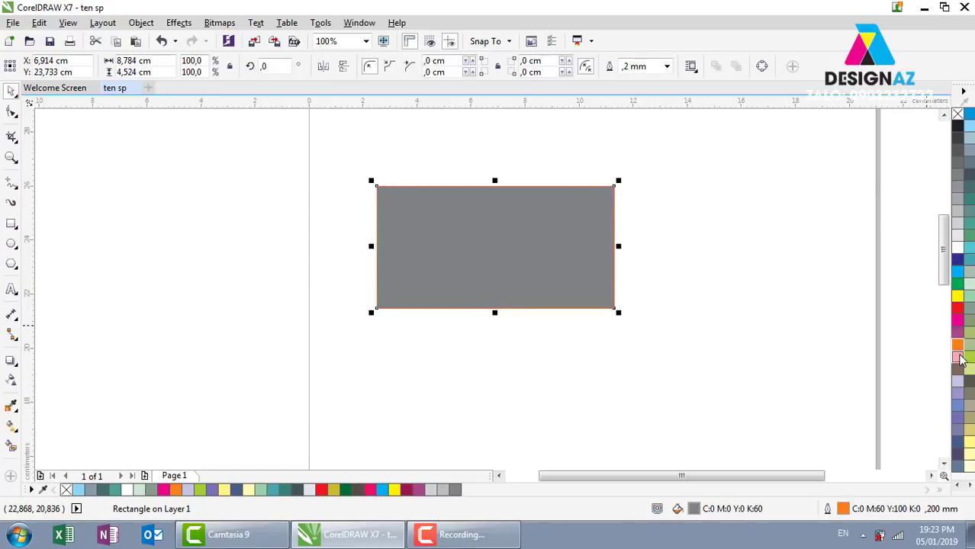
right_click(969, 353)
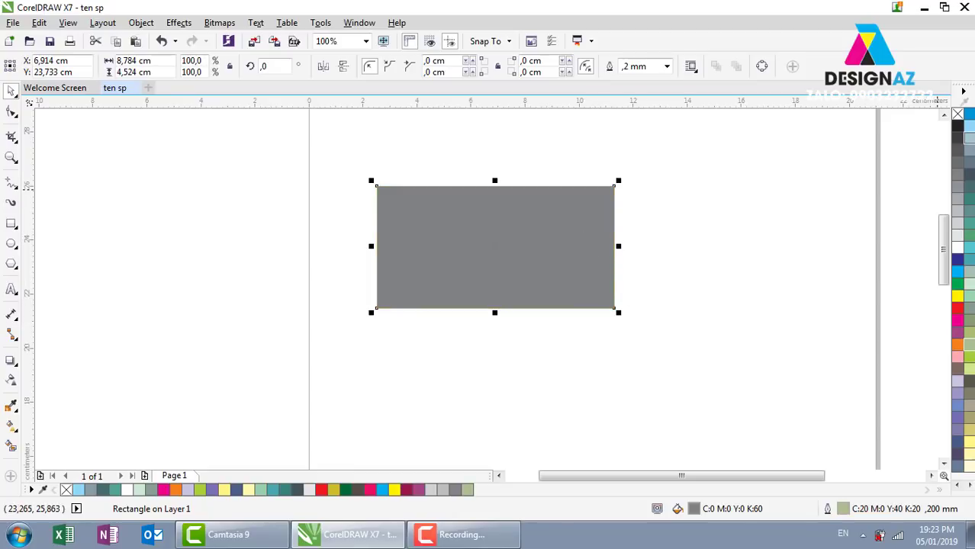
right_click(958, 116)
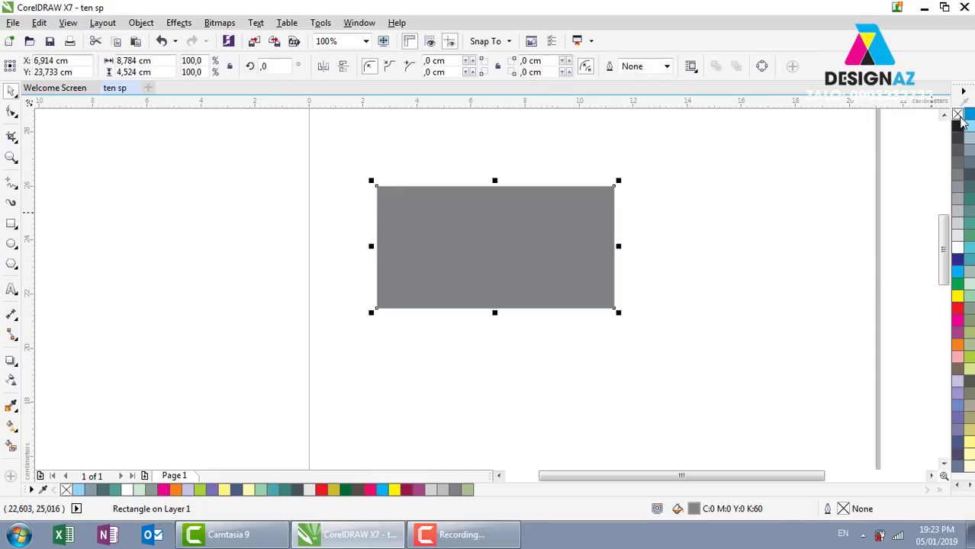
Set the rectangle's fill to a blue shade from the cyan palette flyout.
left_click(691, 243)
left_click(573, 261)
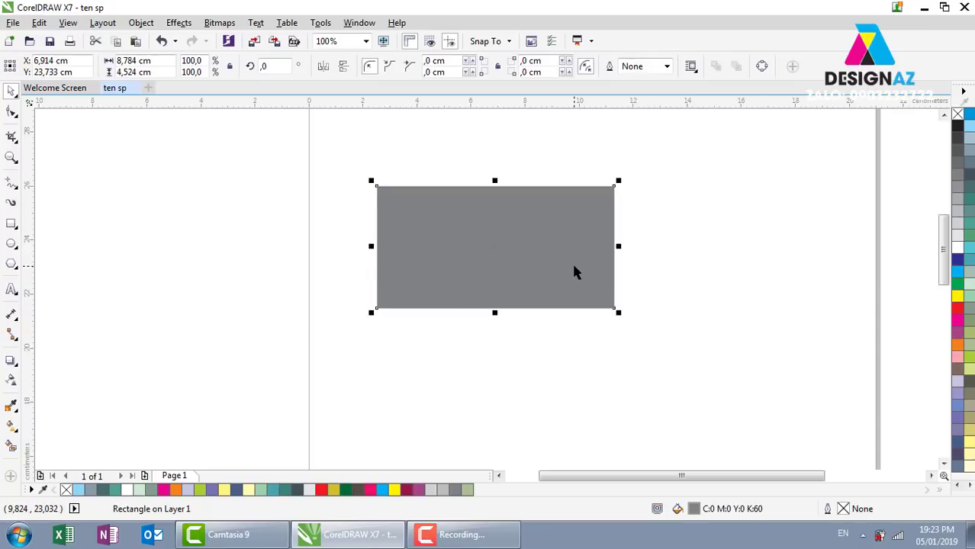
left_click(702, 307)
left_click(615, 309)
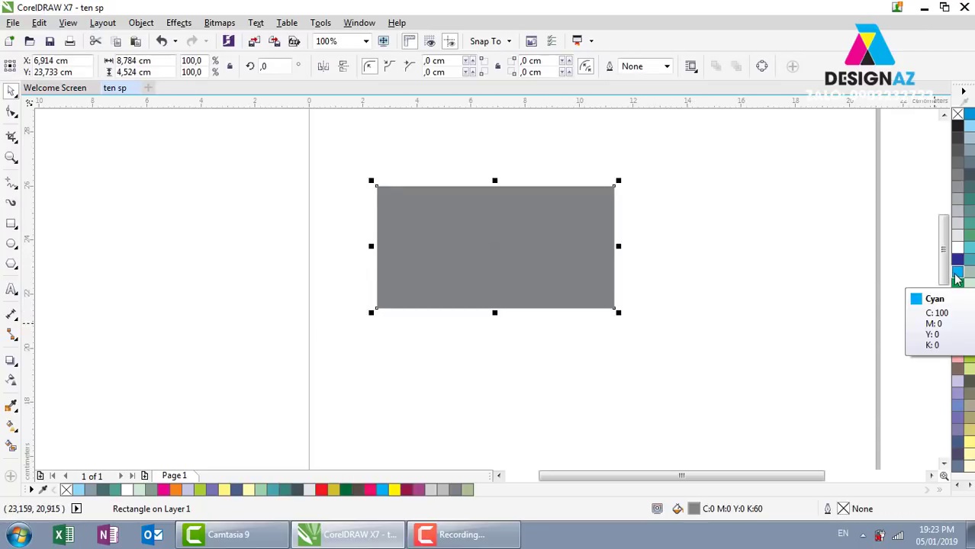
left_click_drag(958, 276, 930, 321)
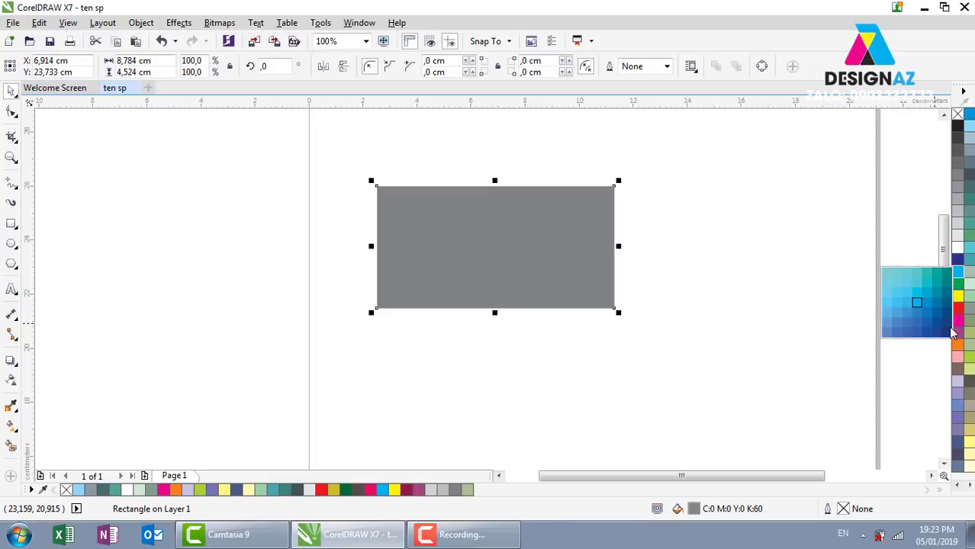
left_click(930, 315)
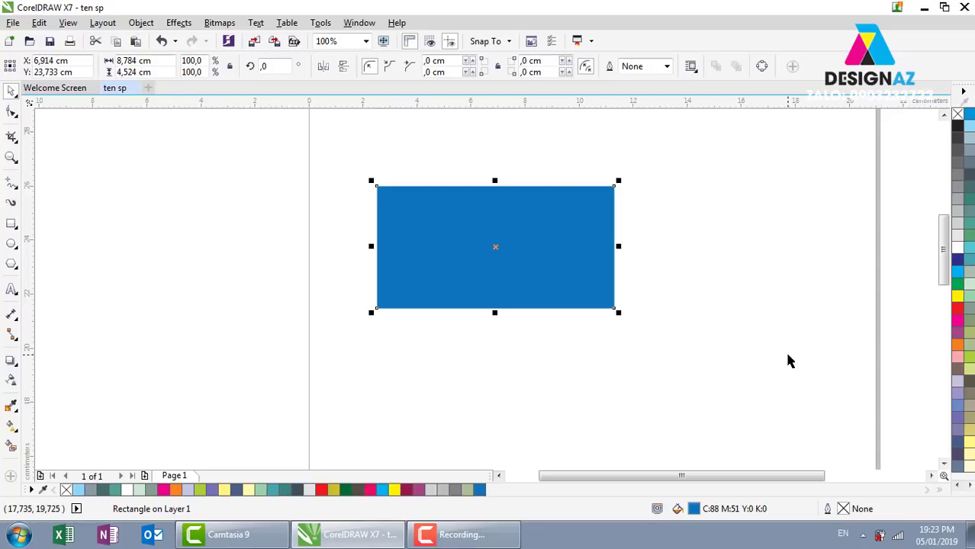
left_click(790, 362)
left_click(564, 248)
Tint the fill to muted teal-blue C:72 M:22 Y:18 K:10 and move the rectangle left.
left_click(958, 286, "ctrl")
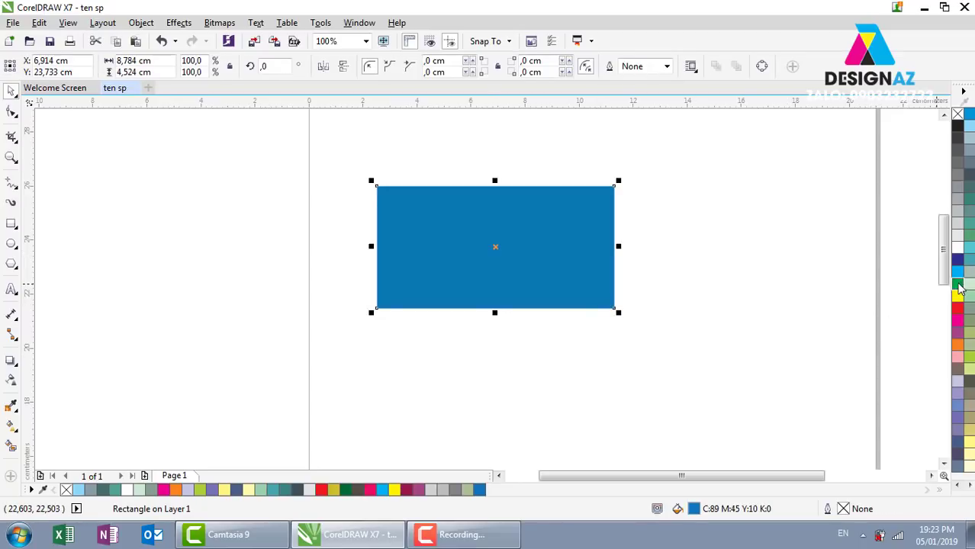
left_click(968, 270, "ctrl")
left_click(969, 248, "ctrl")
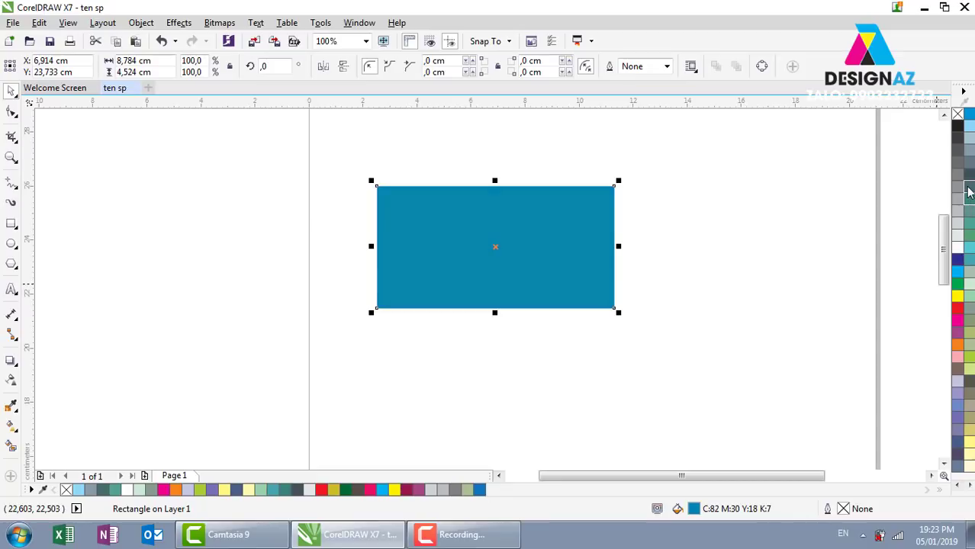
left_click(967, 284, "ctrl")
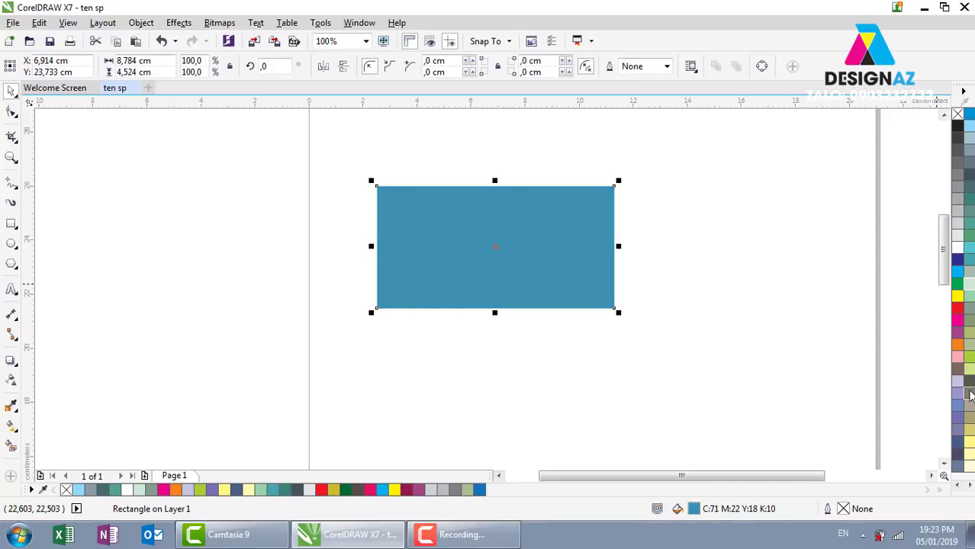
left_click(694, 360)
left_click(562, 294)
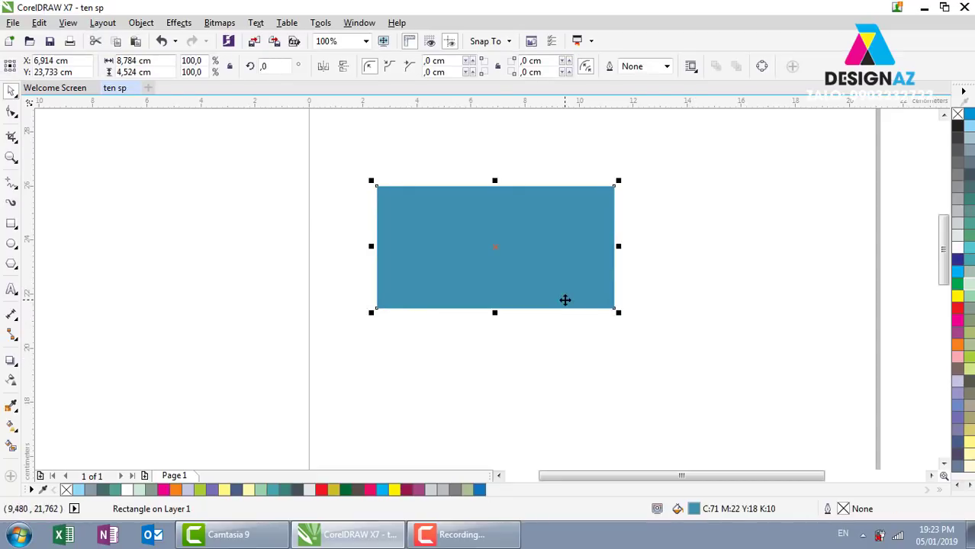
left_click_drag(564, 299, 470, 309)
key("Escape")
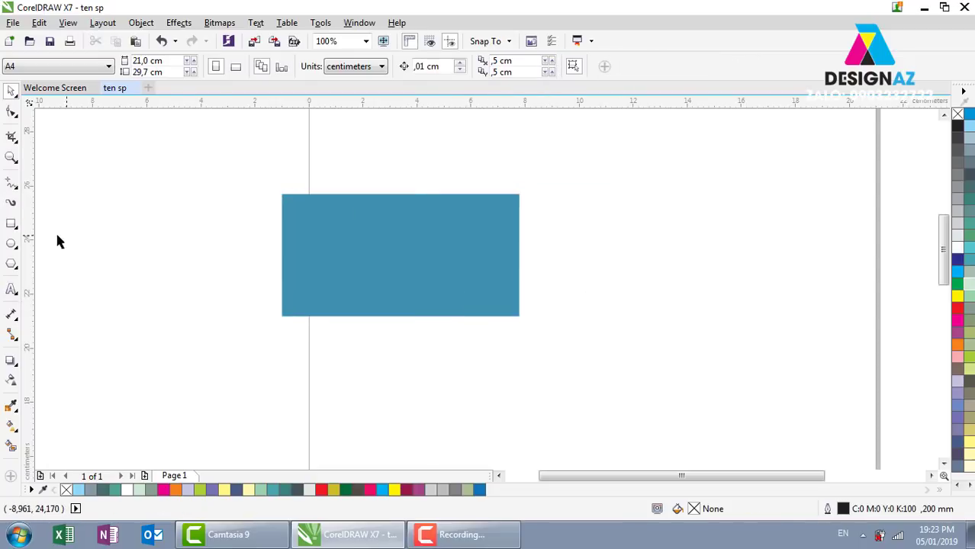
Draw a new rectangle, copy the teal fill onto it, and delete the original.
left_click(11, 223)
left_click_drag(548, 196, 712, 316)
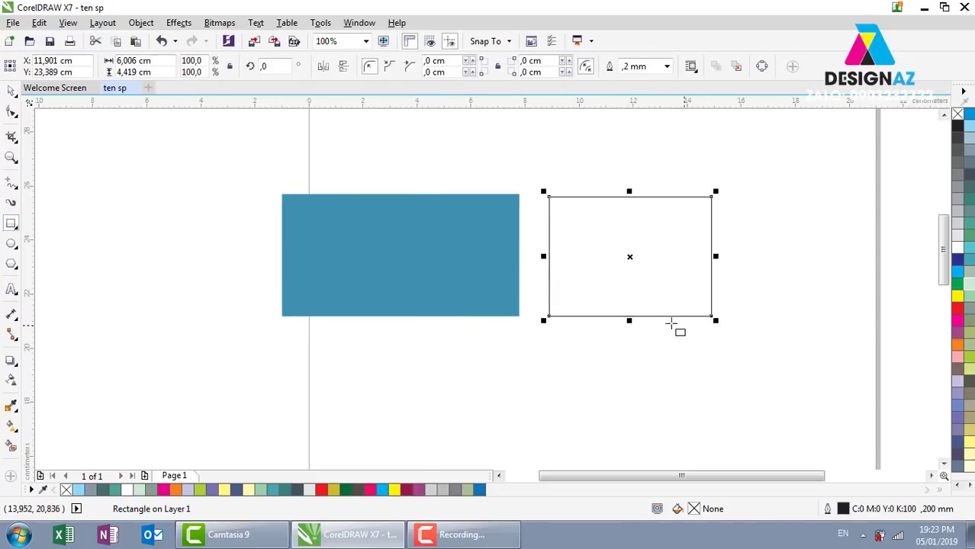
left_click(11, 91)
left_click_drag(380, 152, 454, 259)
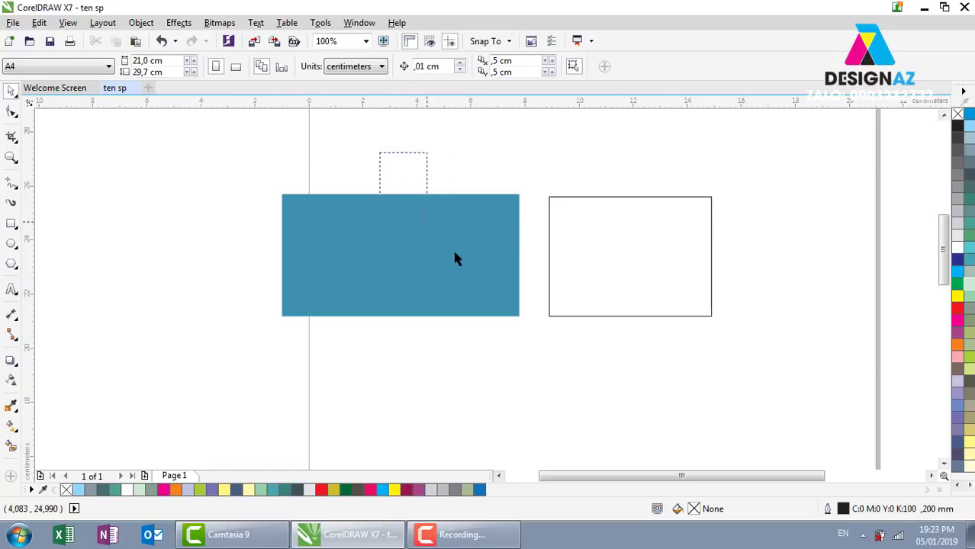
left_click(449, 257)
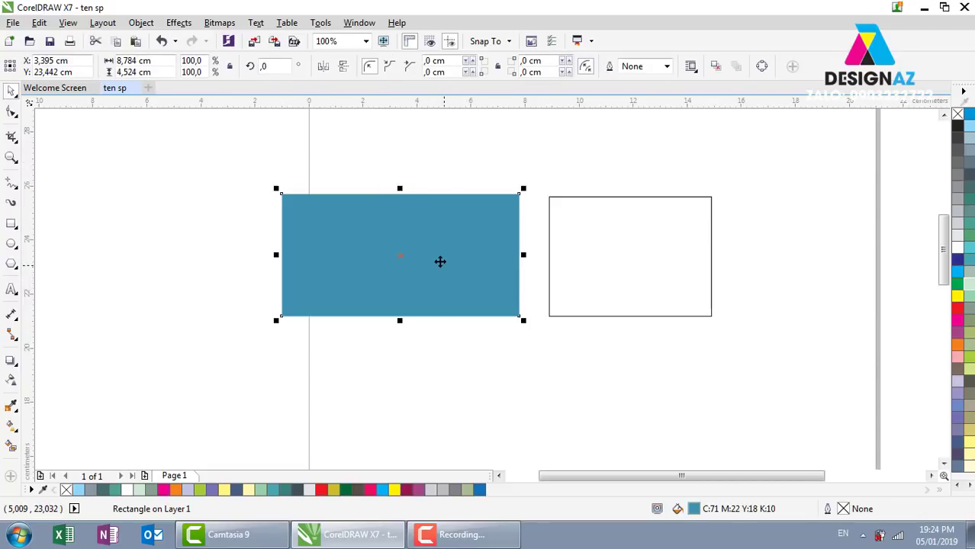
left_click_drag(440, 260, 630, 260)
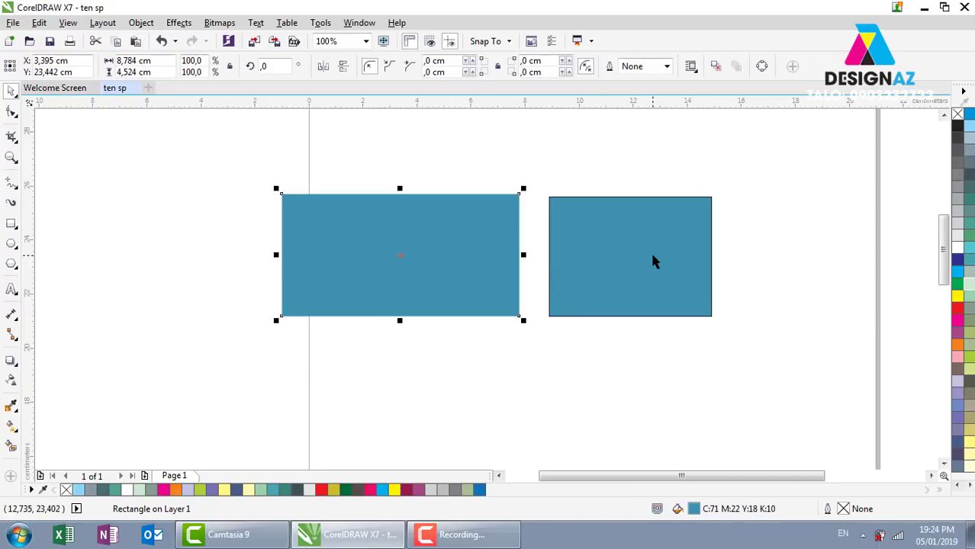
key("Delete")
Resize the new teal rectangle to 10.398 × 5.239 cm near the page centre.
left_click(615, 284)
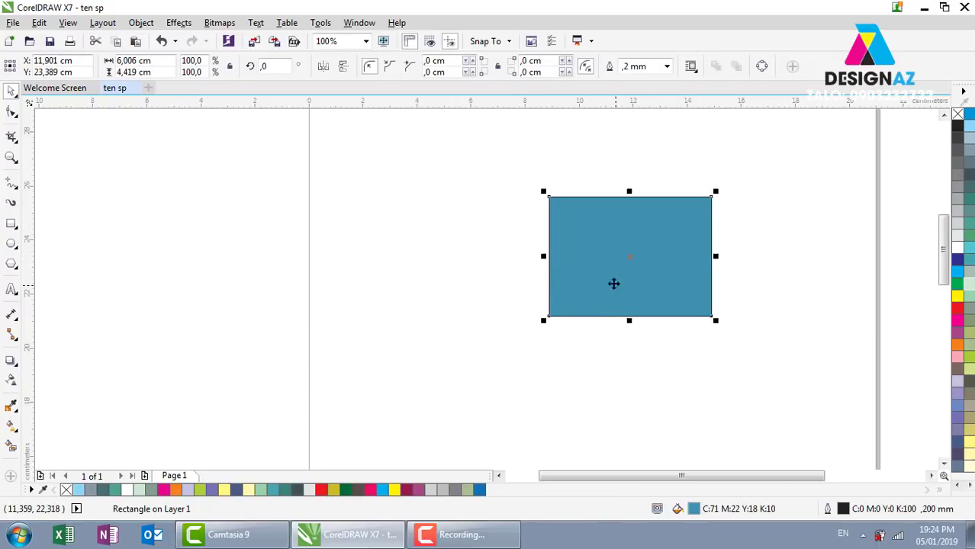
left_click_drag(545, 258, 429, 260)
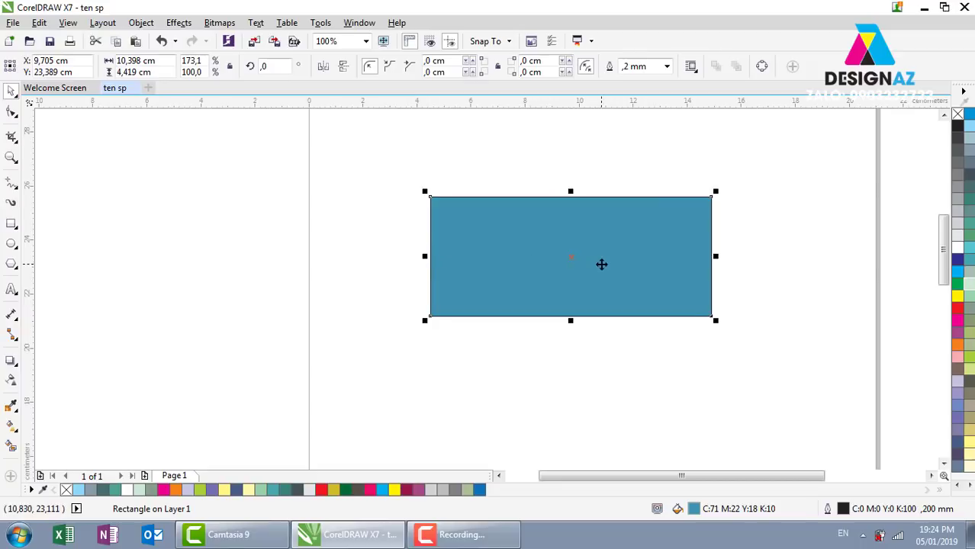
mouse_move(660, 264)
left_mouse_down()
mouse_move(524, 253)
mouse_move(504, 272)
mouse_move(526, 262)
left_mouse_up()
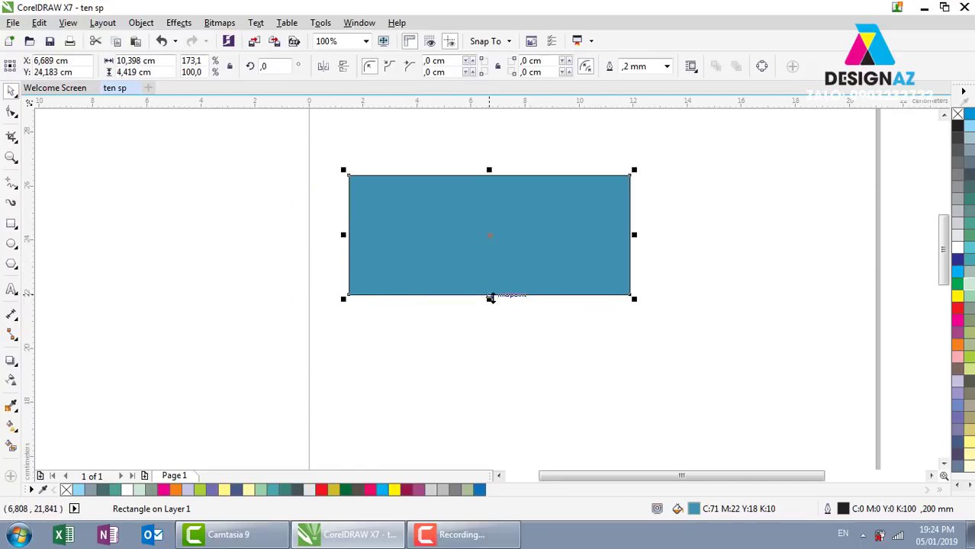
left_click_drag(489, 294, 489, 317)
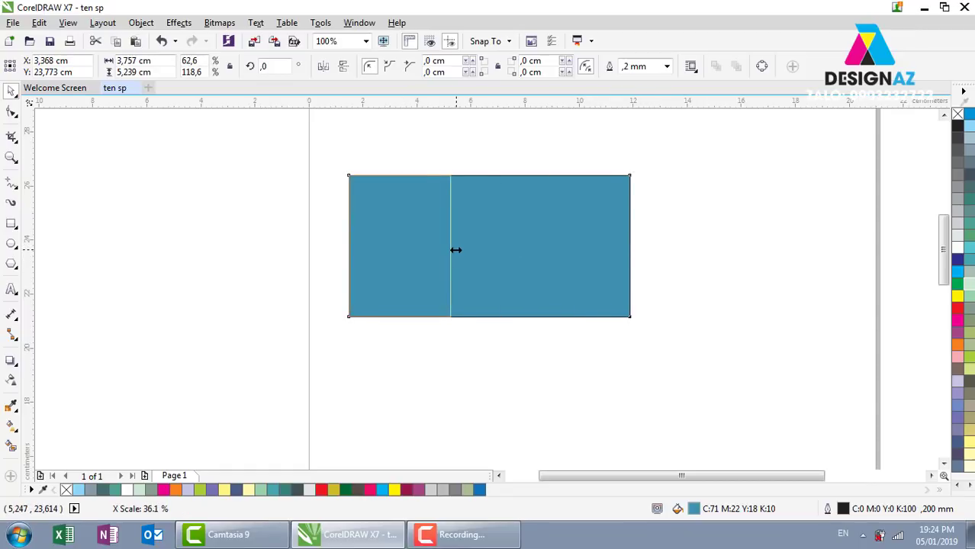
Duplicate a narrow copy over the card's left part and fill it white.
left_click_drag(636, 245, 451, 246)
right_click(446, 249)
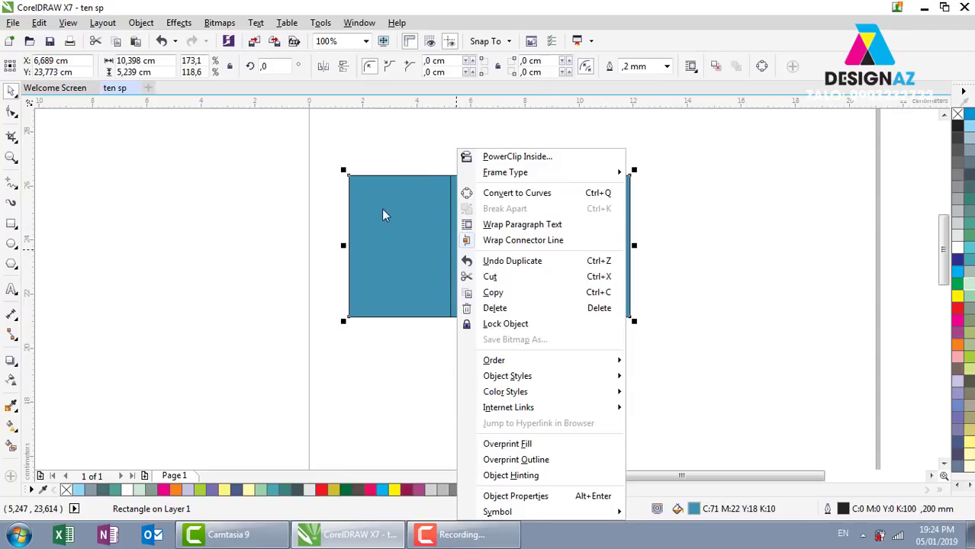
left_click(266, 264)
left_click(398, 276)
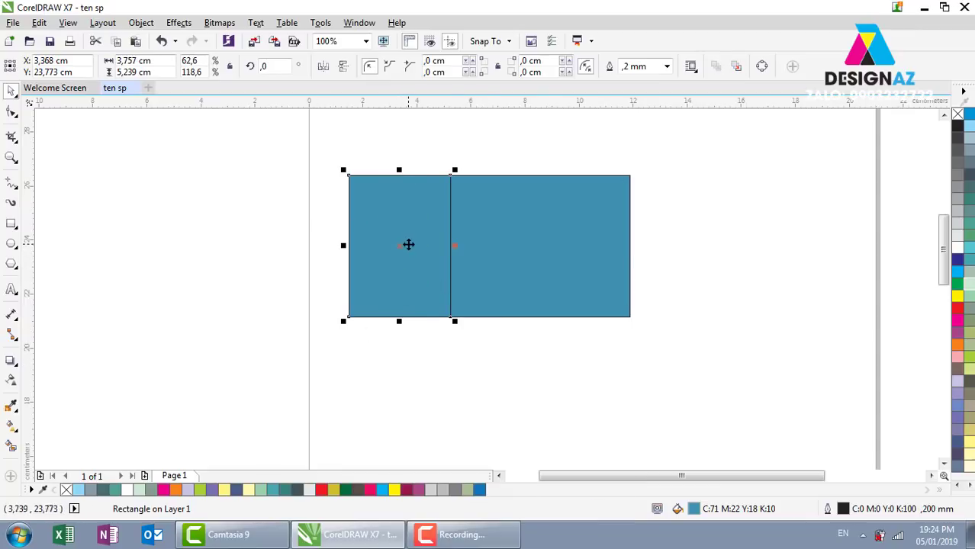
left_click(956, 241)
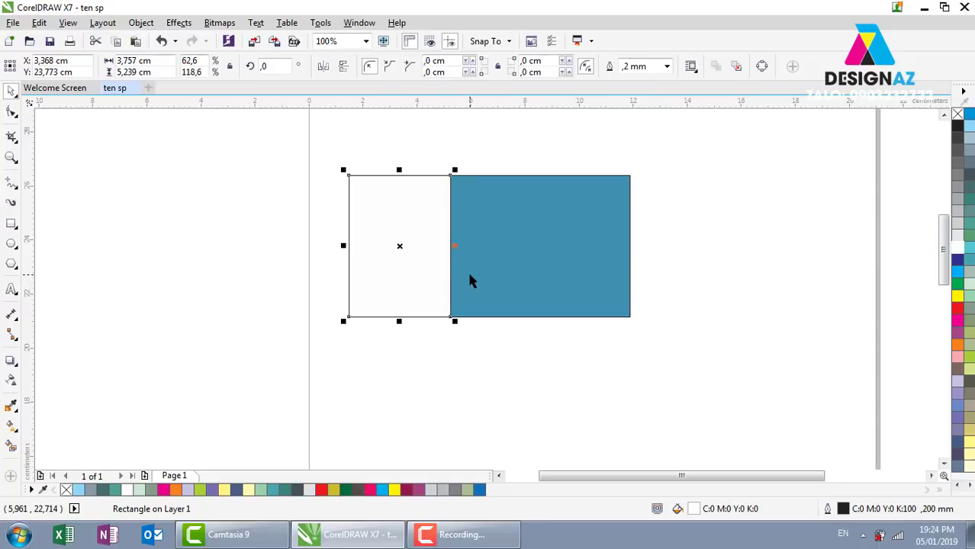
left_click(544, 379)
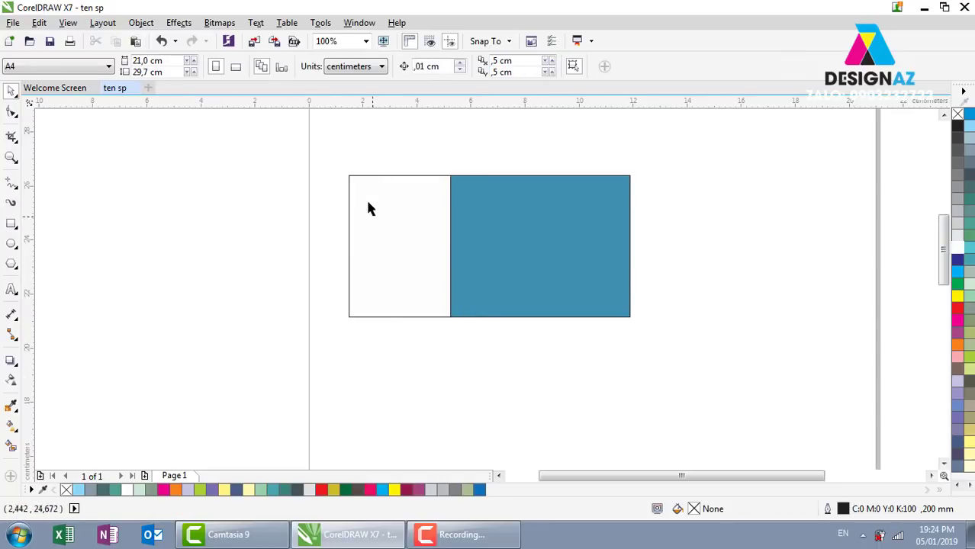
Remove both rectangles' outlines and widen the white panel to 4.127 cm.
mouse_move(344, 158)
left_mouse_down()
mouse_move(582, 266)
mouse_move(664, 343)
left_mouse_up()
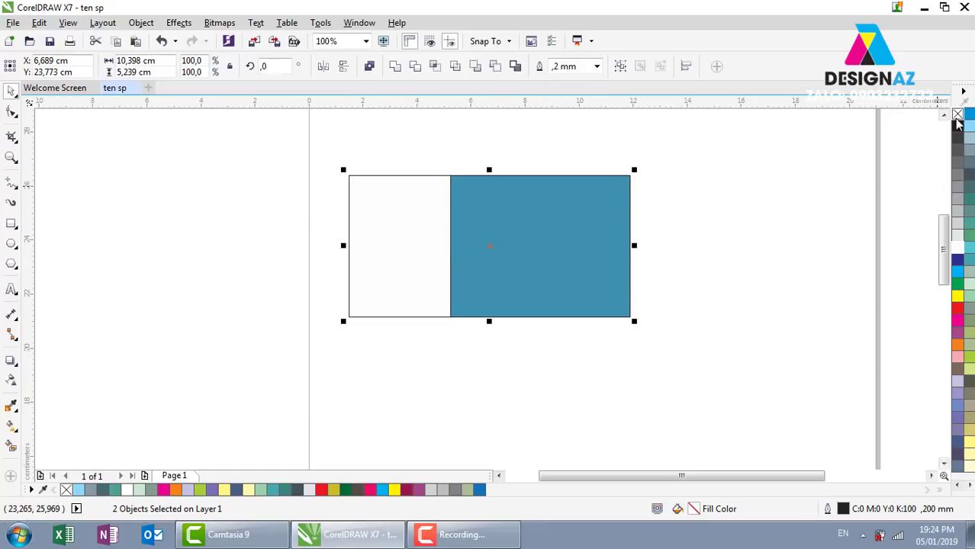
right_click(958, 116)
left_click(749, 167)
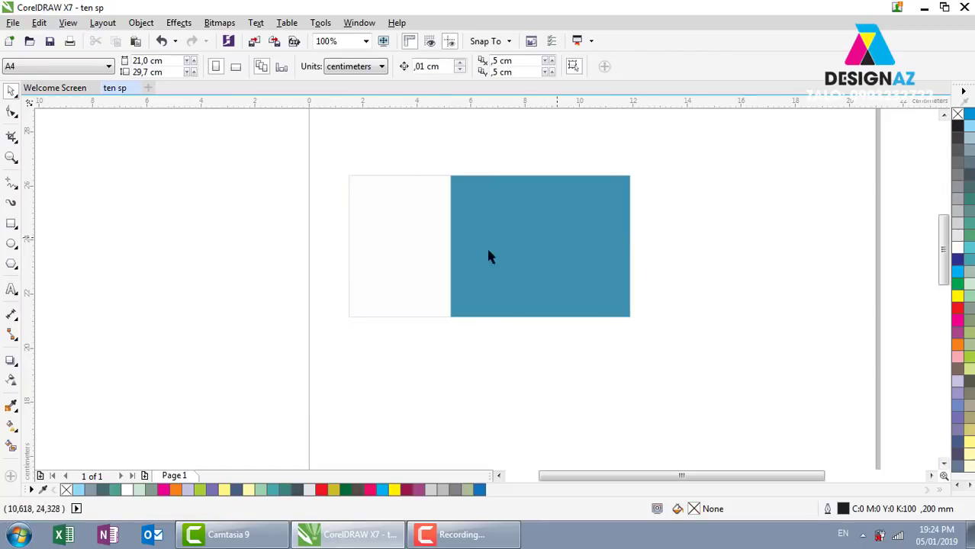
left_click(444, 255)
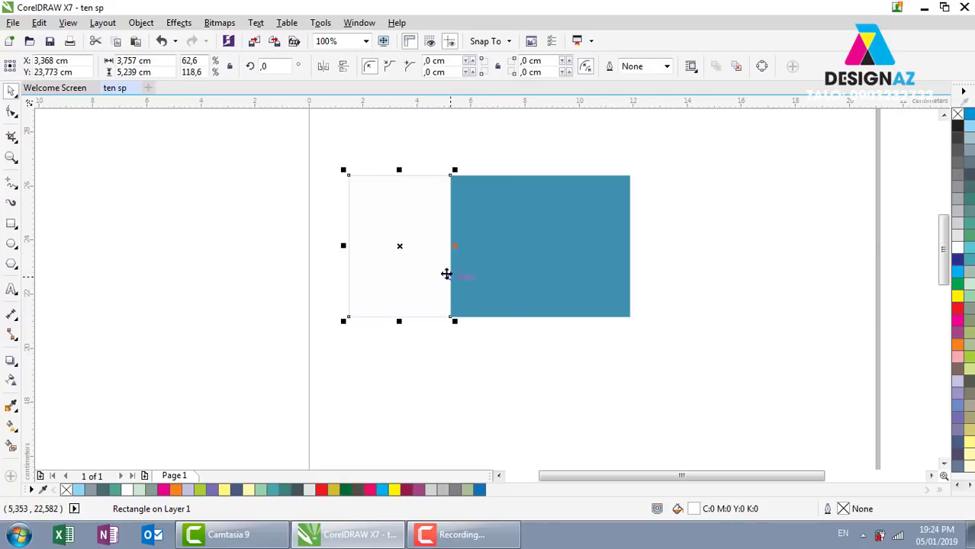
left_click_drag(454, 246, 465, 247)
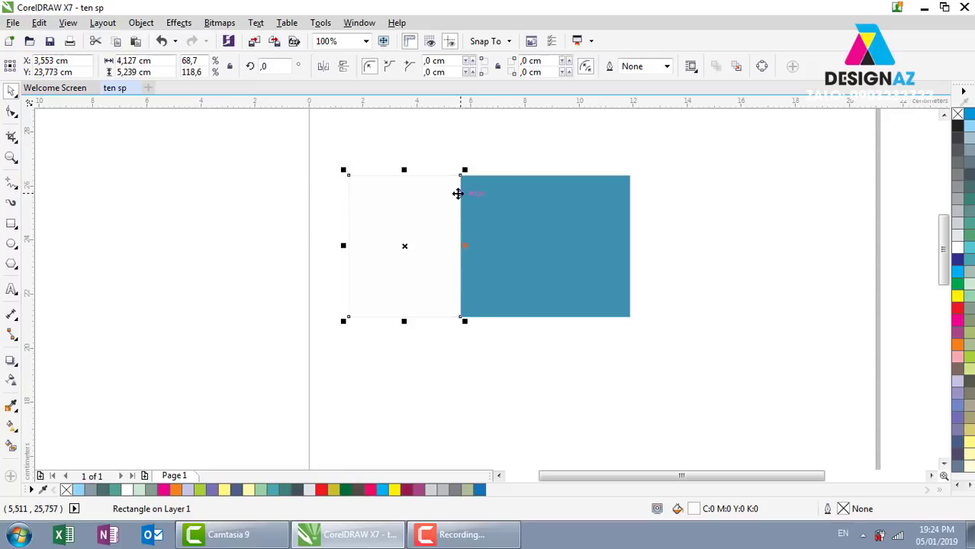
left_click(960, 277, "ctrl")
left_click(961, 277, "ctrl")
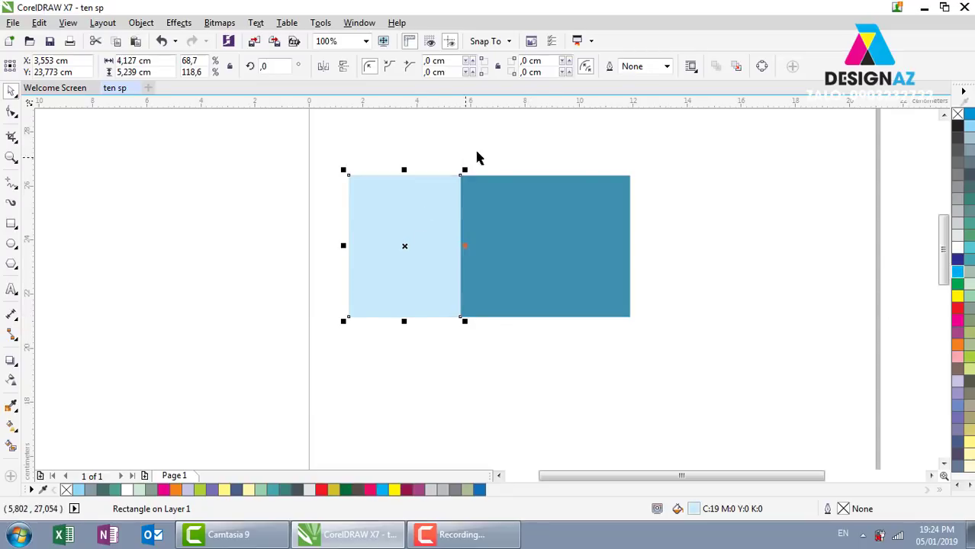
left_click(477, 159)
left_click(420, 248)
left_click_drag(467, 322, 467, 322)
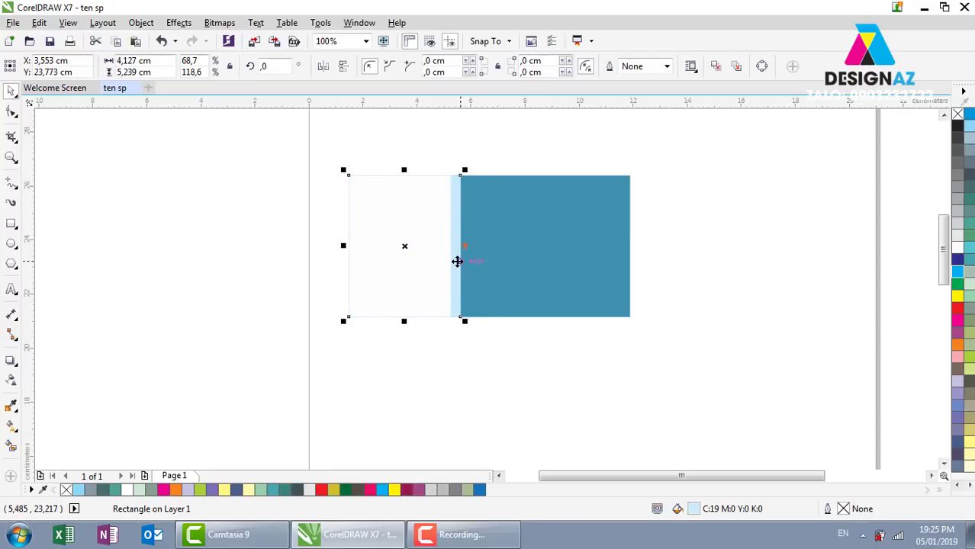
left_click(466, 156)
left_click(461, 250)
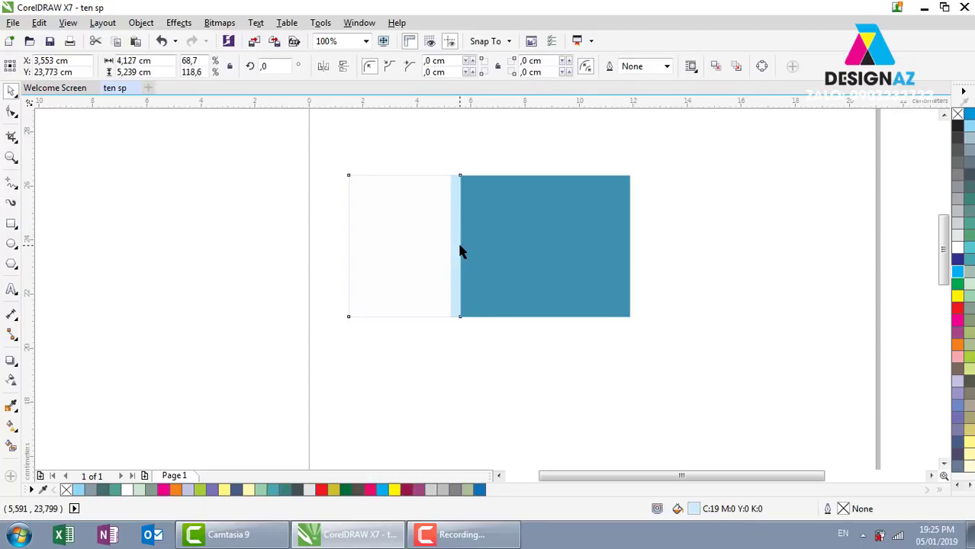
left_click_drag(464, 245, 477, 247)
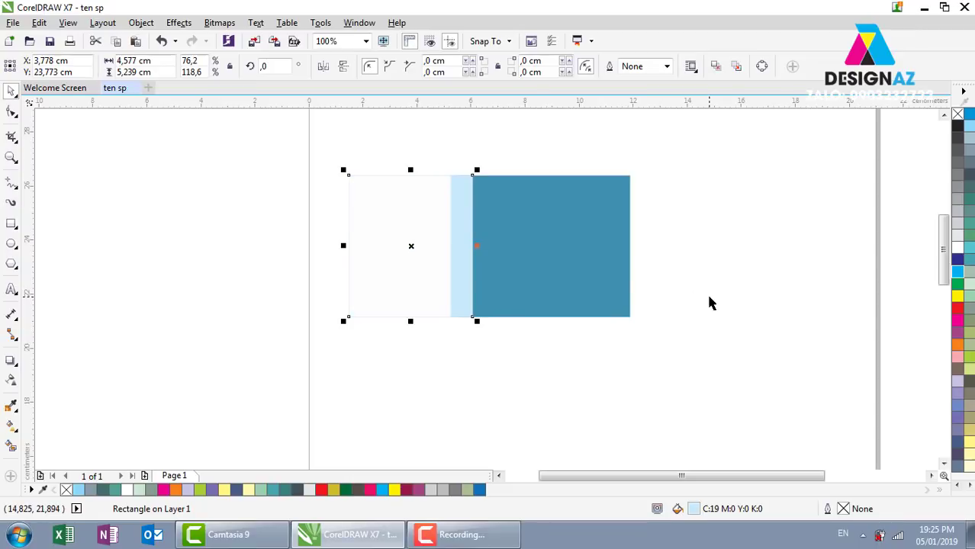
left_click(959, 276, "ctrl")
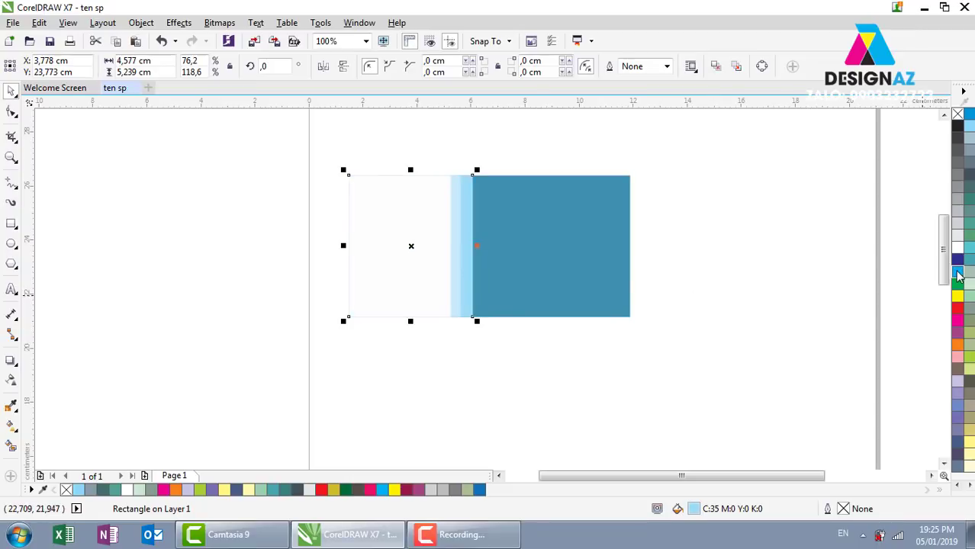
left_click(959, 275, "ctrl")
left_click(707, 246)
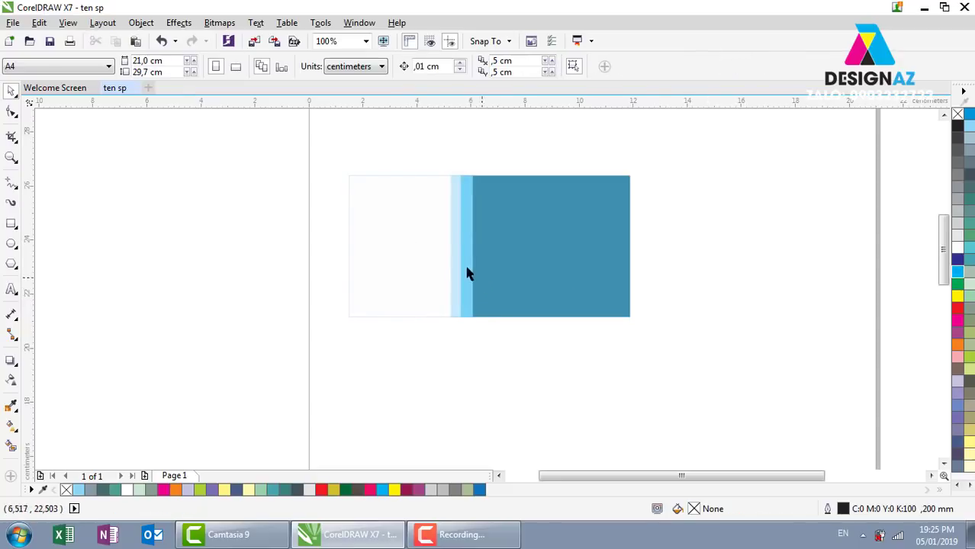
left_click(420, 280)
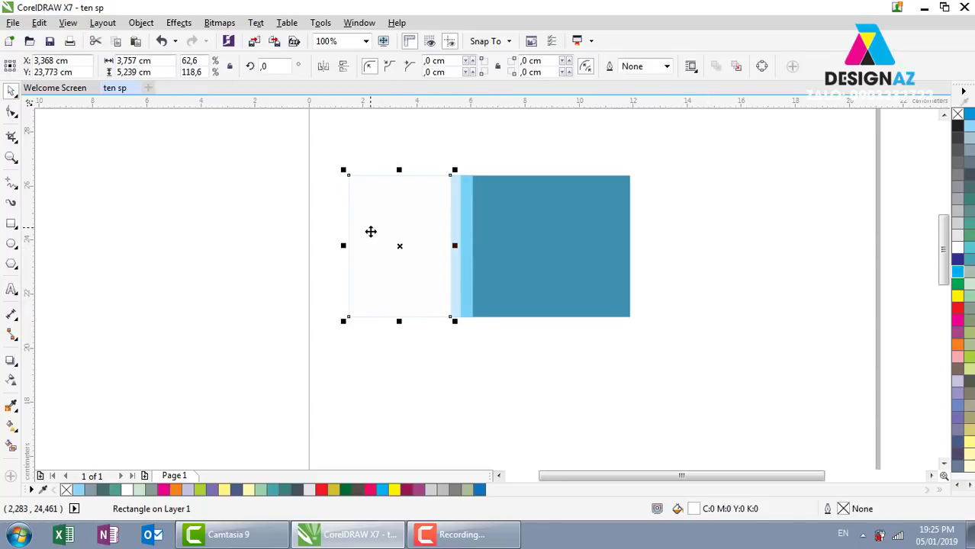
left_click(311, 157)
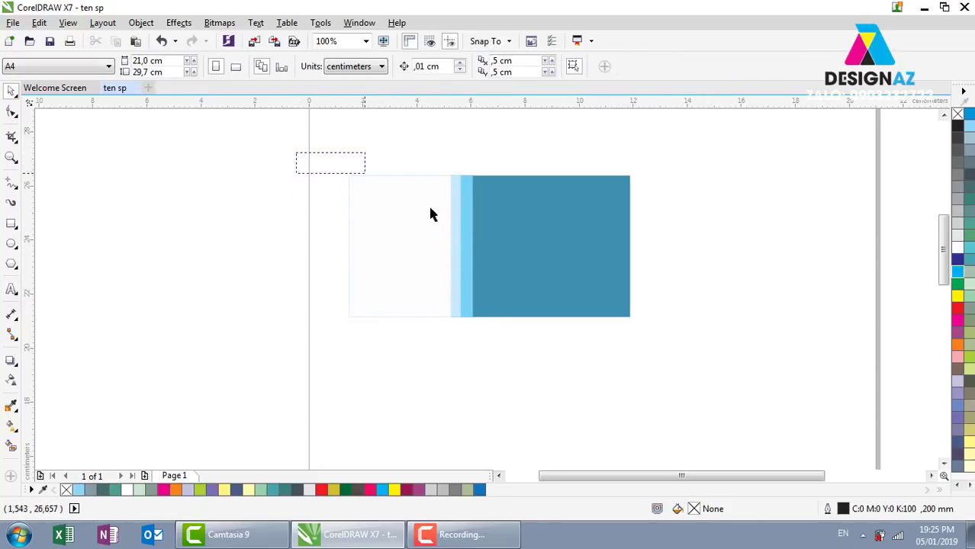
key("ctrl+a")
left_click(689, 354)
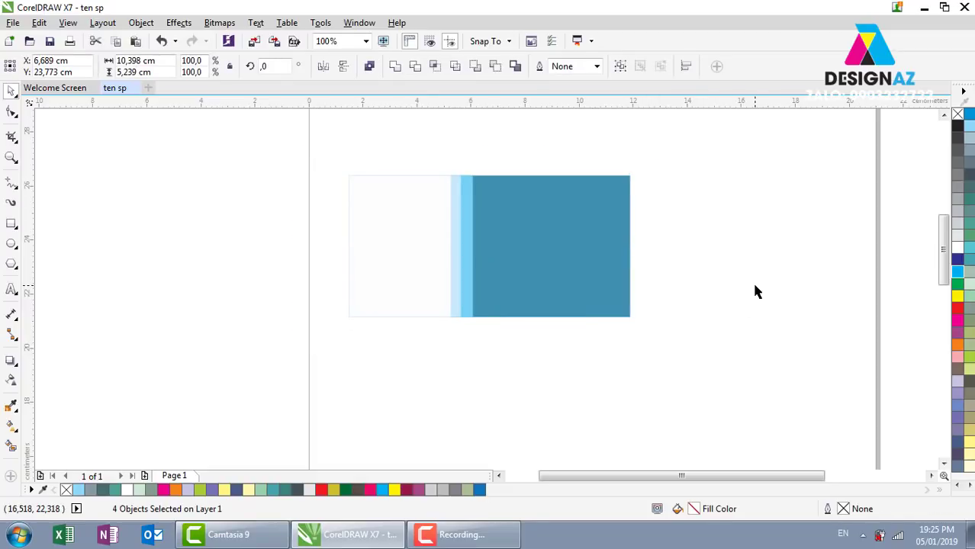
left_click(357, 201)
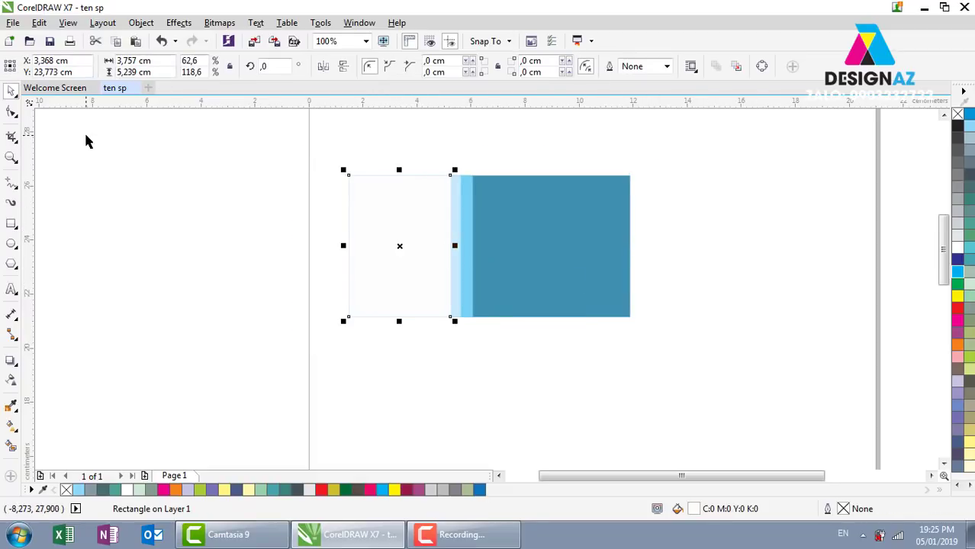
Import the 01-in-poster-quang-cao image and place it over the card's left panel.
left_click(13, 22)
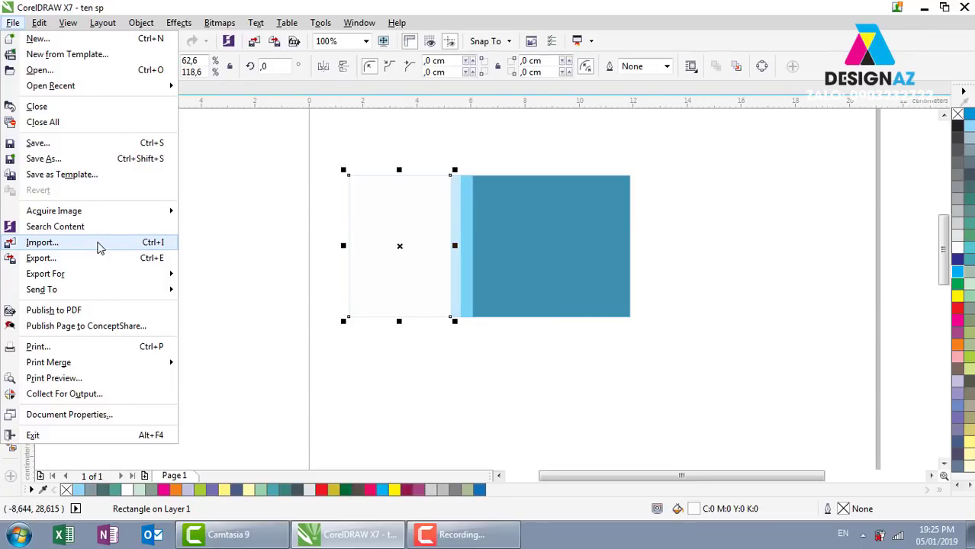
left_click(99, 246)
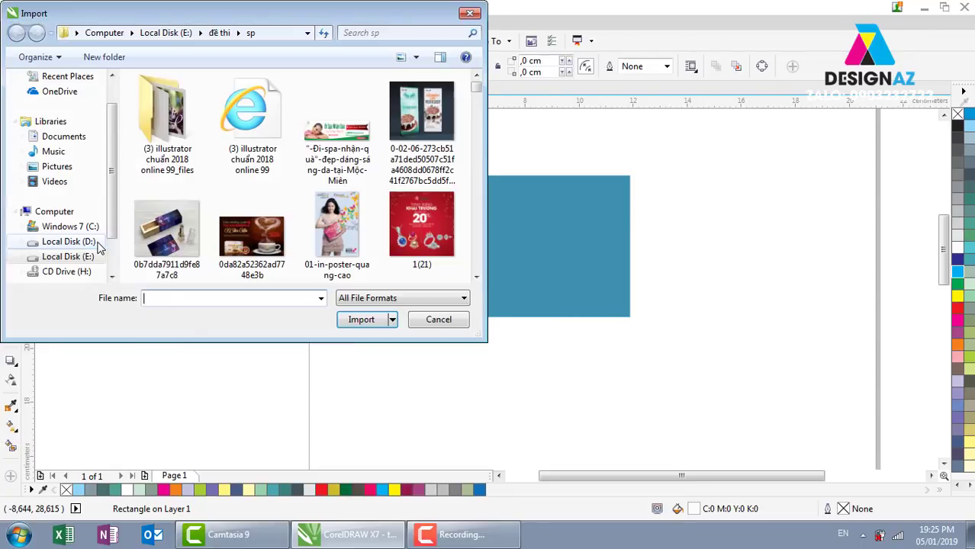
left_click(333, 231)
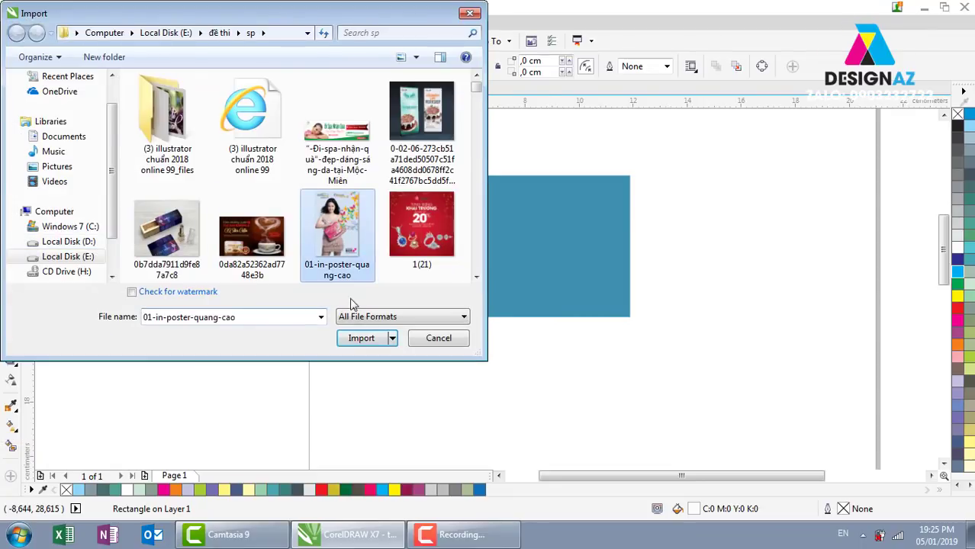
left_click(362, 338)
left_click_drag(344, 176, 502, 336)
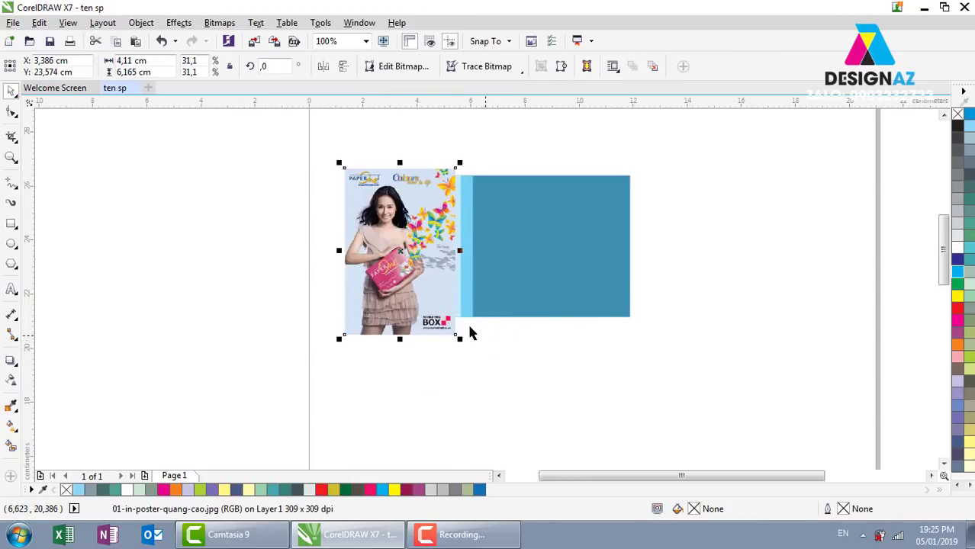
left_click_drag(422, 238, 359, 242)
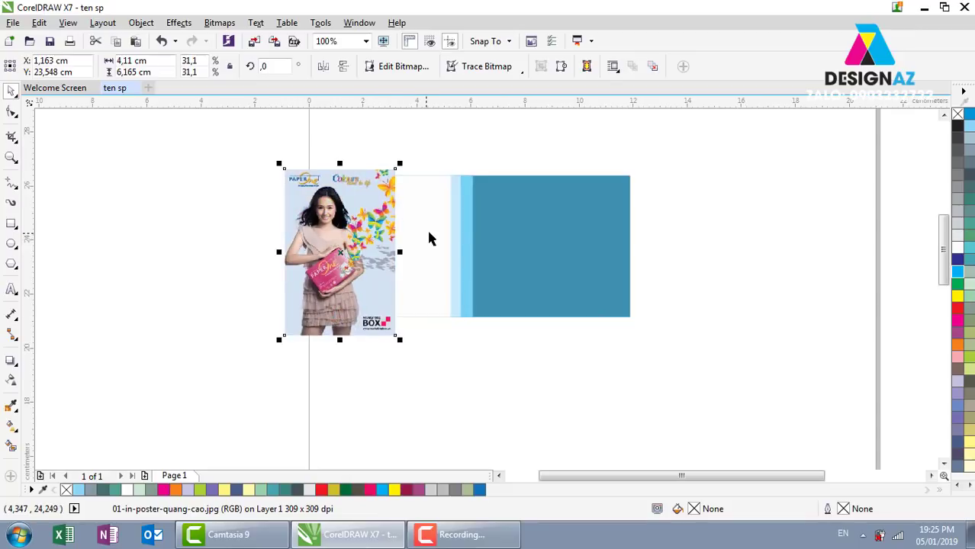
PowerClip the poster inside the white panel and open its contents for editing.
right_click(361, 218)
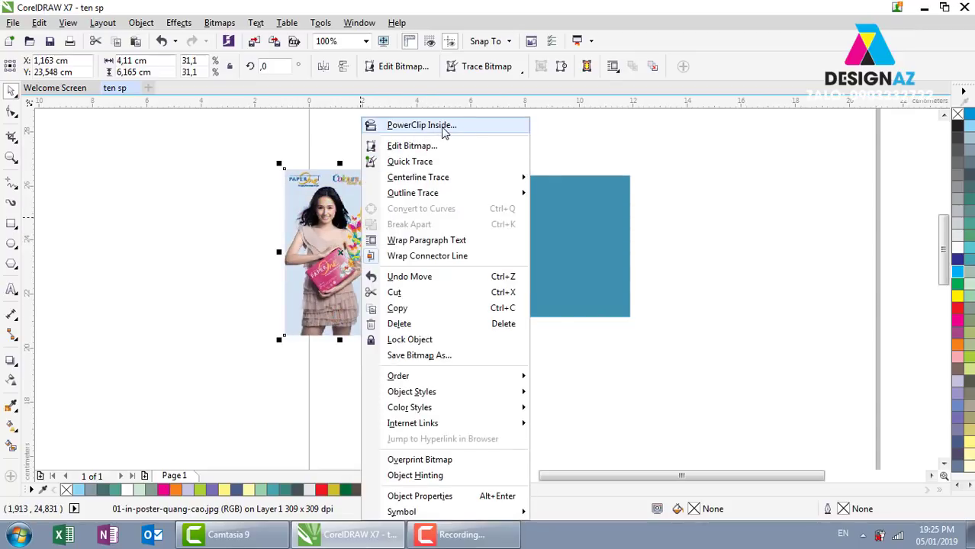
left_click(422, 125)
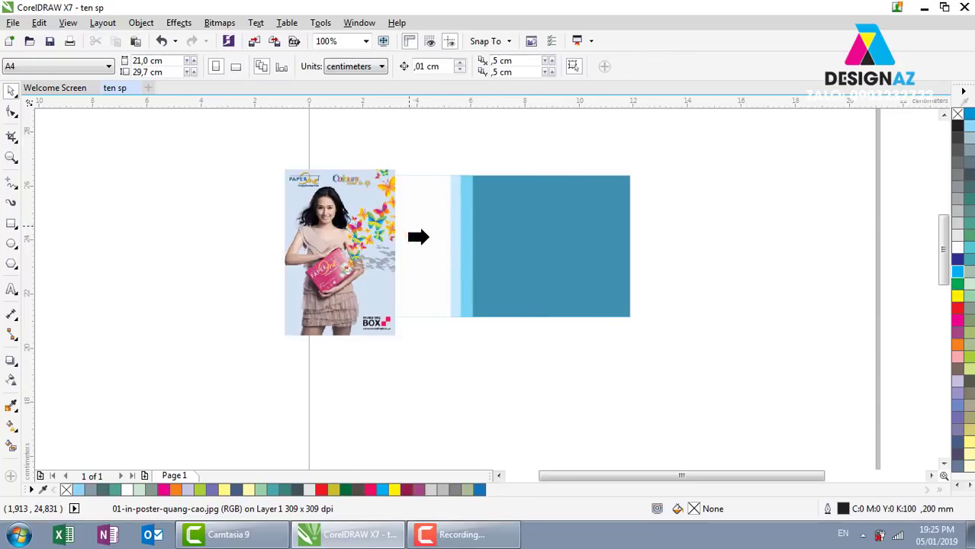
left_click(416, 244)
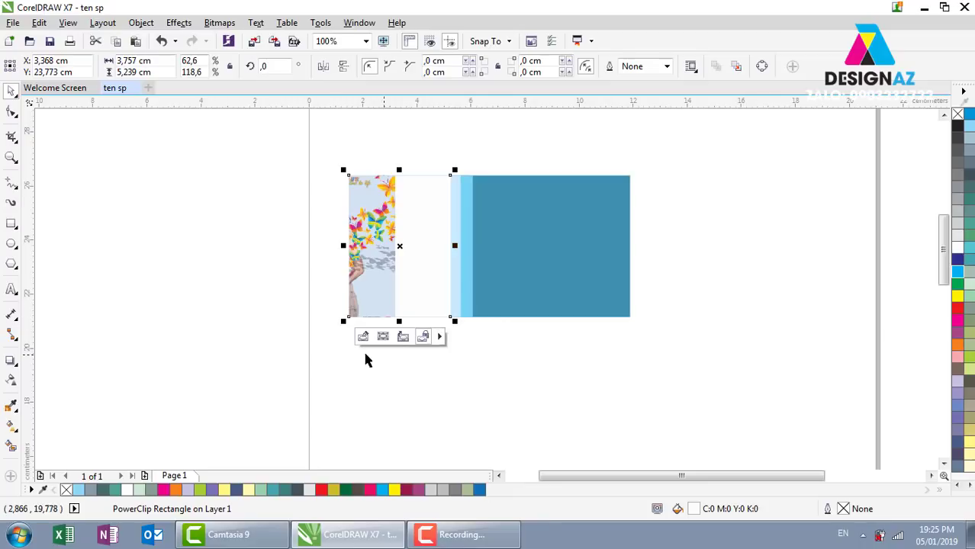
left_click(599, 150)
left_click(428, 184)
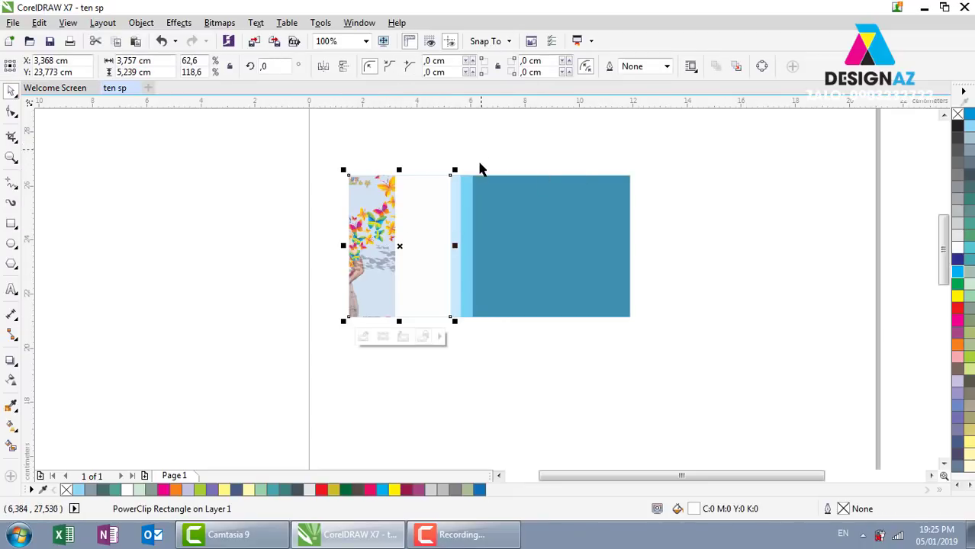
double_click(395, 237)
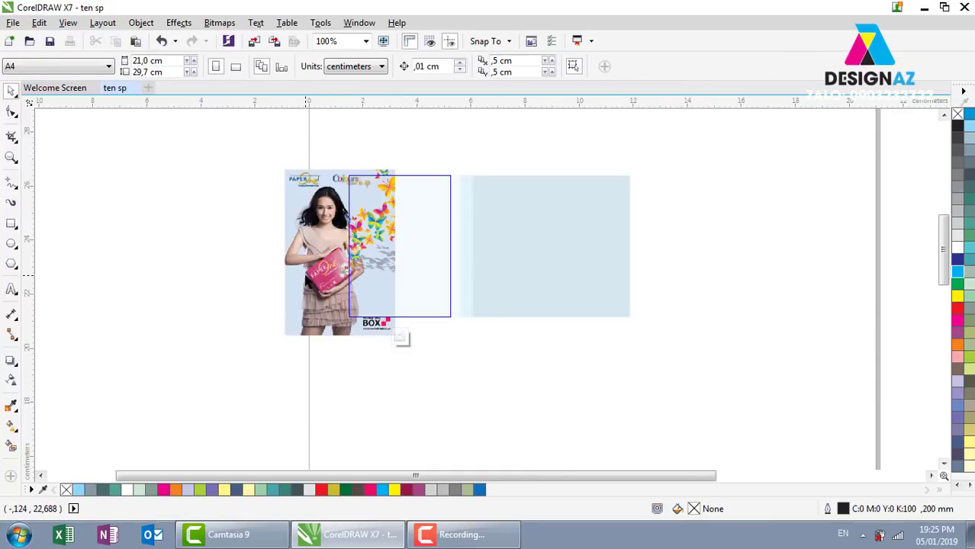
Slide the clipped poster right so the woman fills the panel, then finish editing.
left_click(307, 279)
left_click_drag(358, 278, 416, 276)
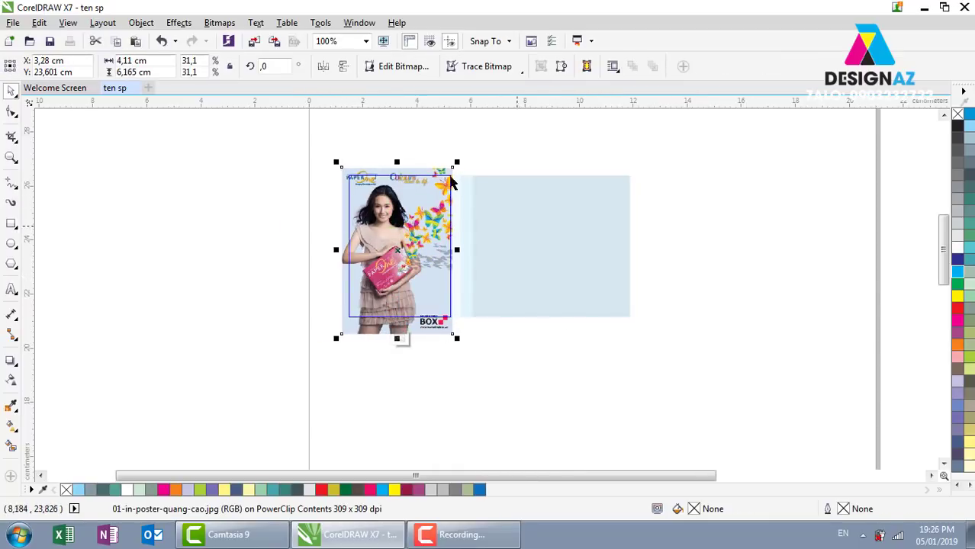
left_click(717, 210, "ctrl")
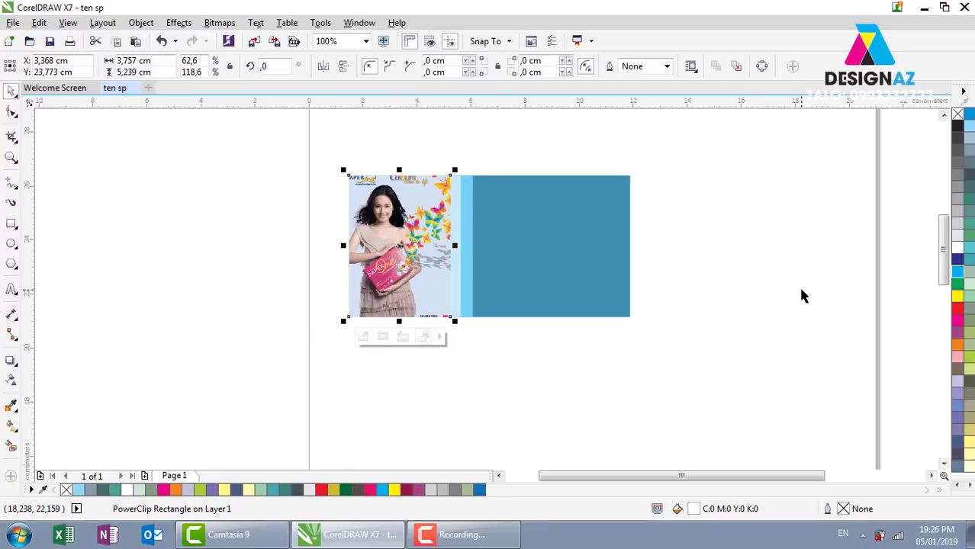
left_click(772, 290)
left_click(536, 304)
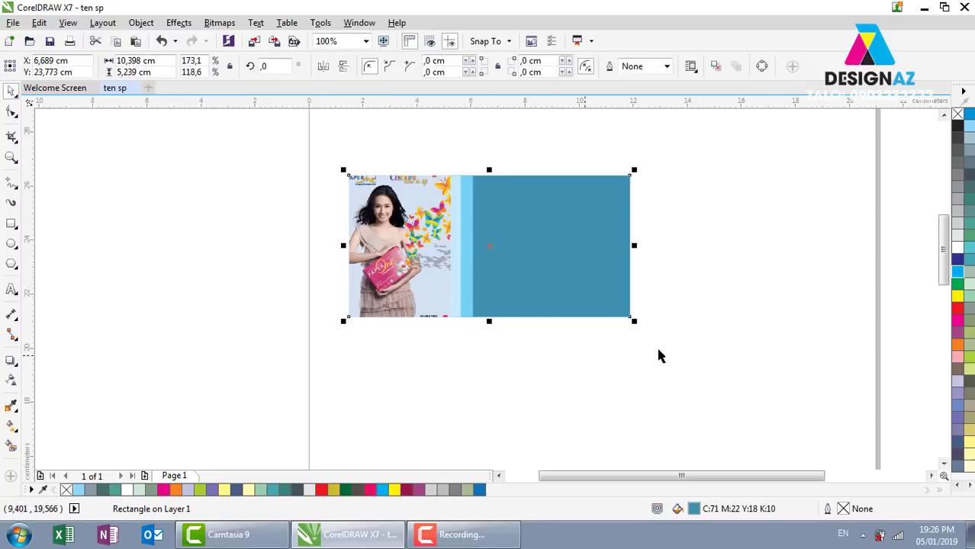
left_click(725, 351)
Drop a 10.398 × 5.239 cm copy of the teal rectangle below the card and zoom to it.
left_click(609, 301)
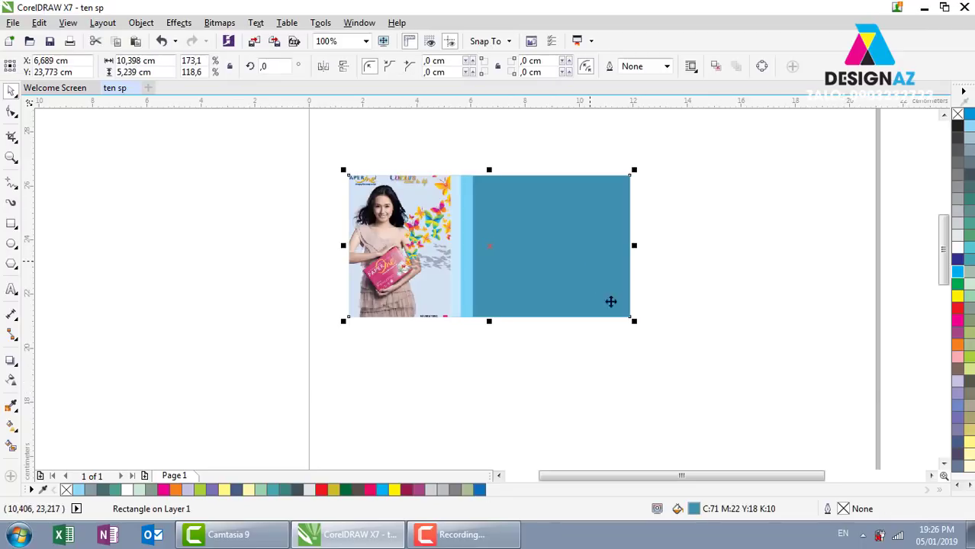
left_click_drag(563, 225, 574, 362)
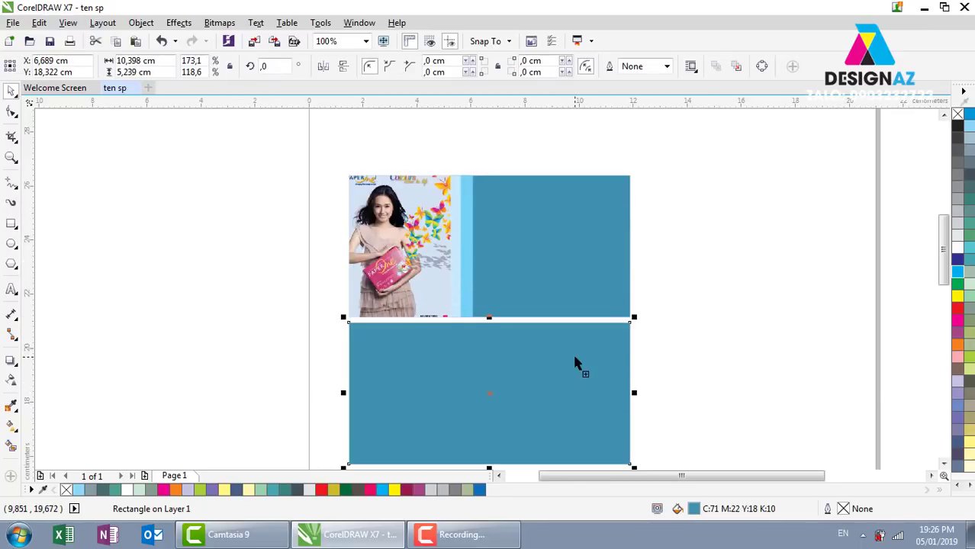
left_click(691, 331)
key("z")
mouse_move(282, 289)
left_mouse_down()
mouse_move(674, 470)
mouse_move(653, 446)
mouse_move(691, 443)
left_mouse_up()
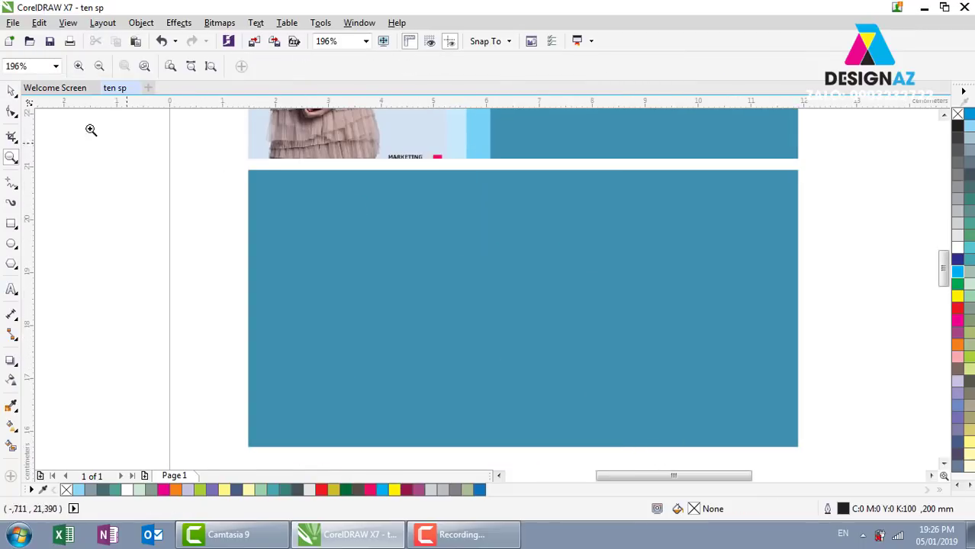
left_click(18, 99)
left_click(406, 276)
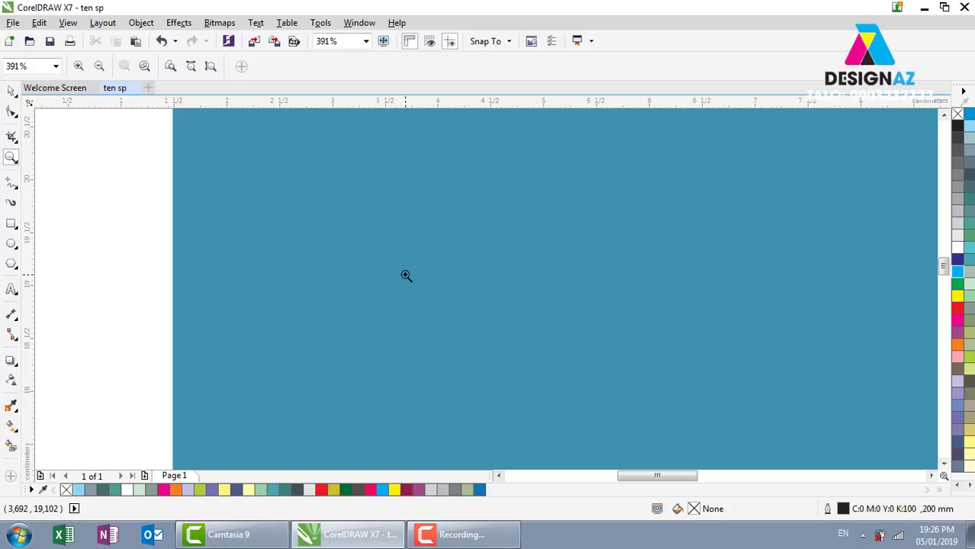
left_click(10, 92)
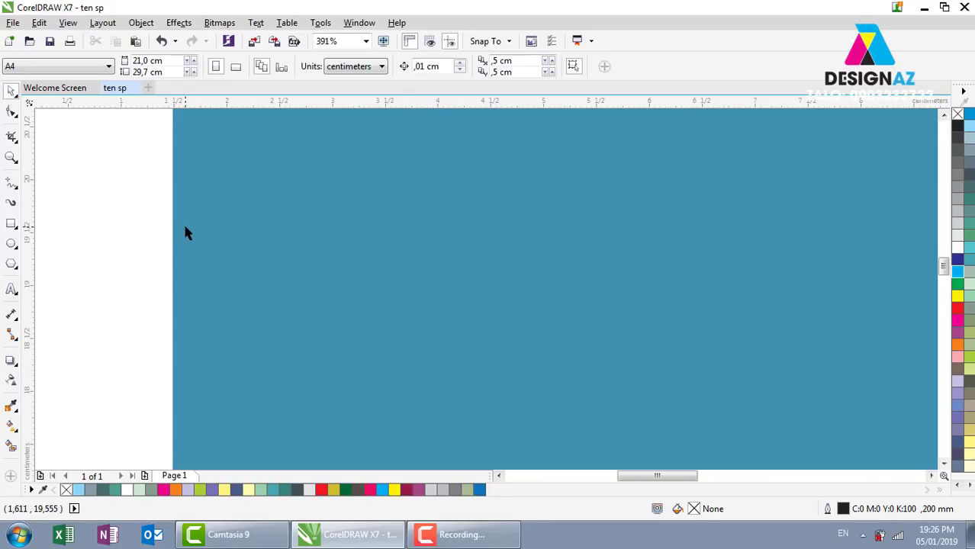
key("F3")
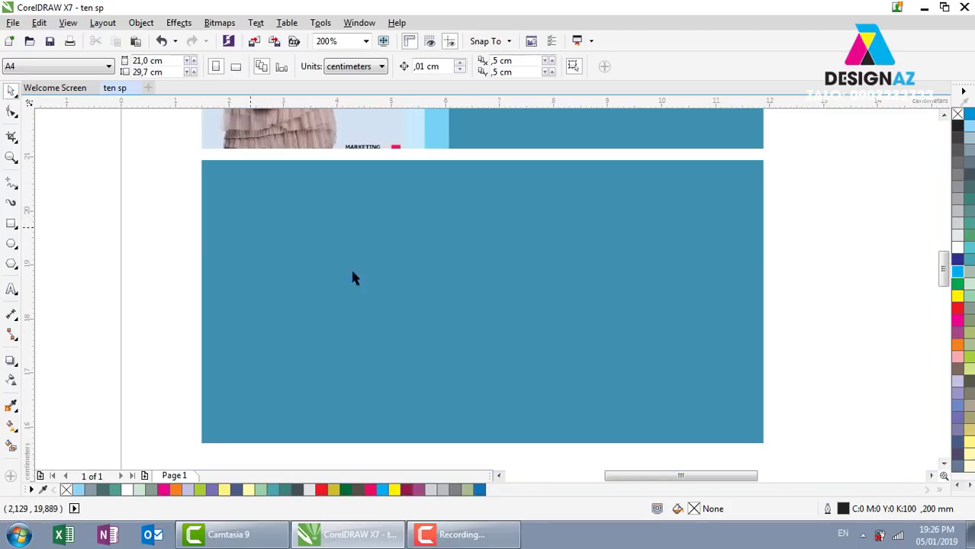
left_click(406, 280)
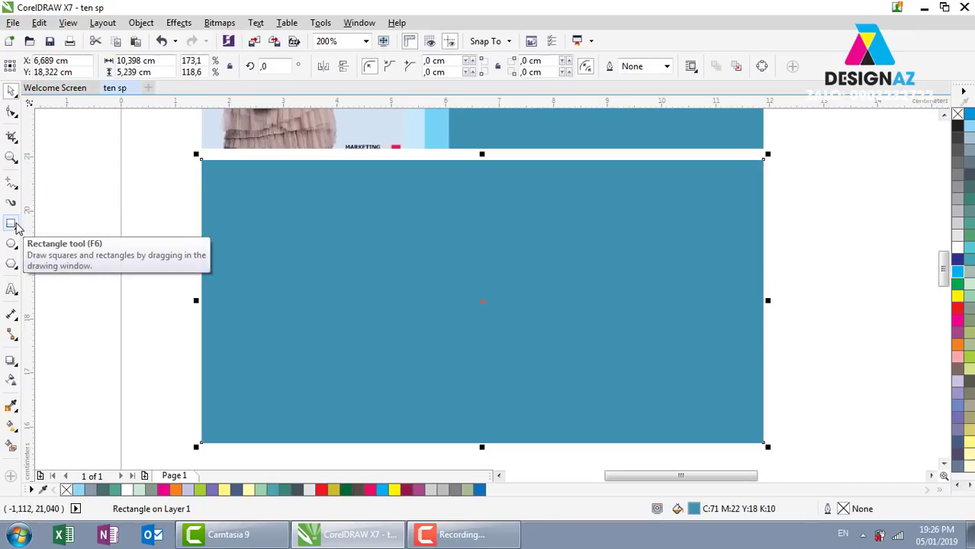
Draw a 1.984 × 1.984 cm square beside the lower teal card.
left_click(12, 224)
mouse_move(779, 226)
left_mouse_down()
mouse_move(870, 304)
mouse_move(851, 308)
mouse_move(878, 344)
mouse_move(854, 331)
left_mouse_up()
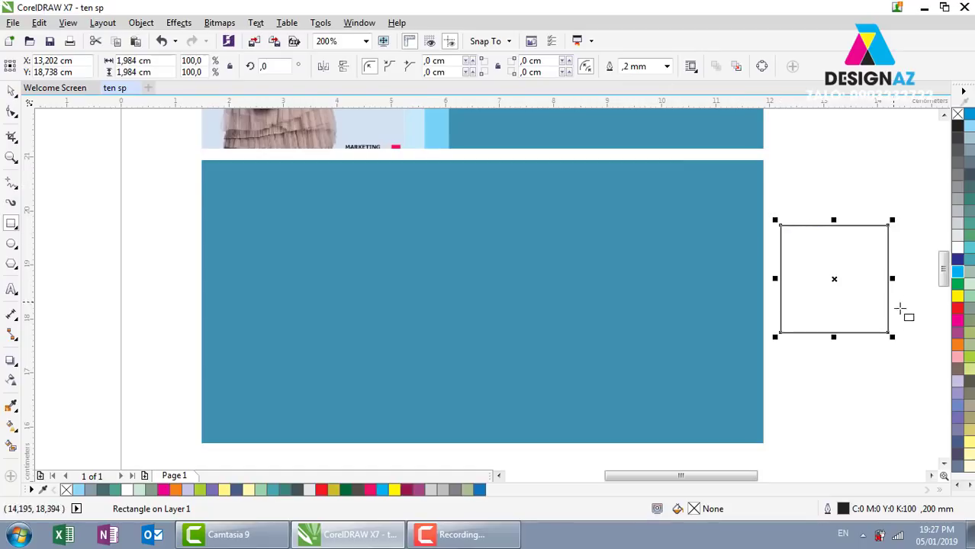
Give the small shape 3,0 cm top-left and bottom-right corner radii.
left_click(441, 65)
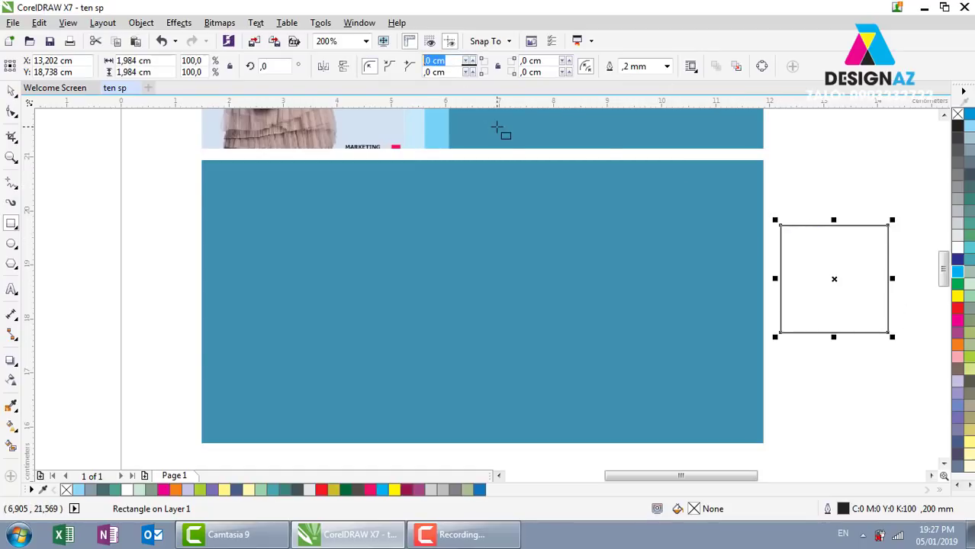
type("30")
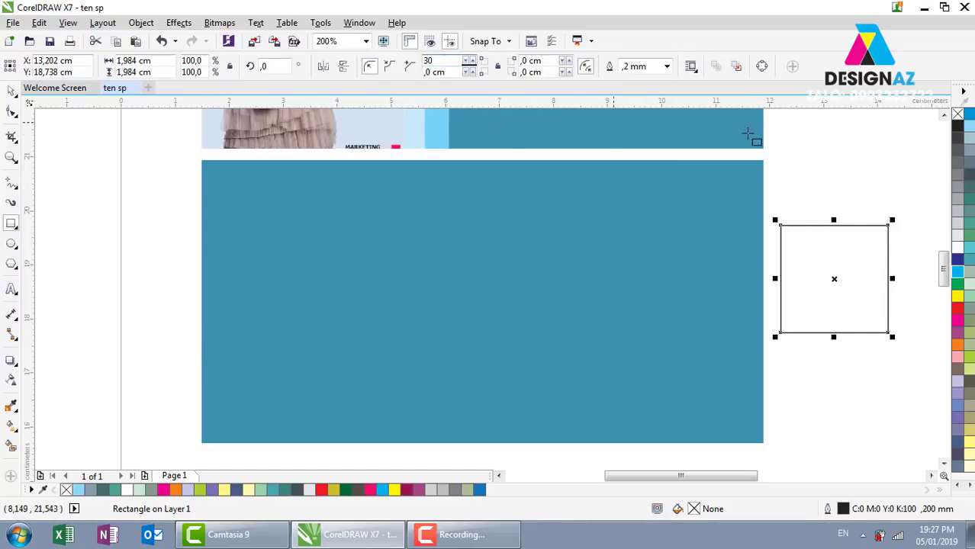
left_click(547, 72)
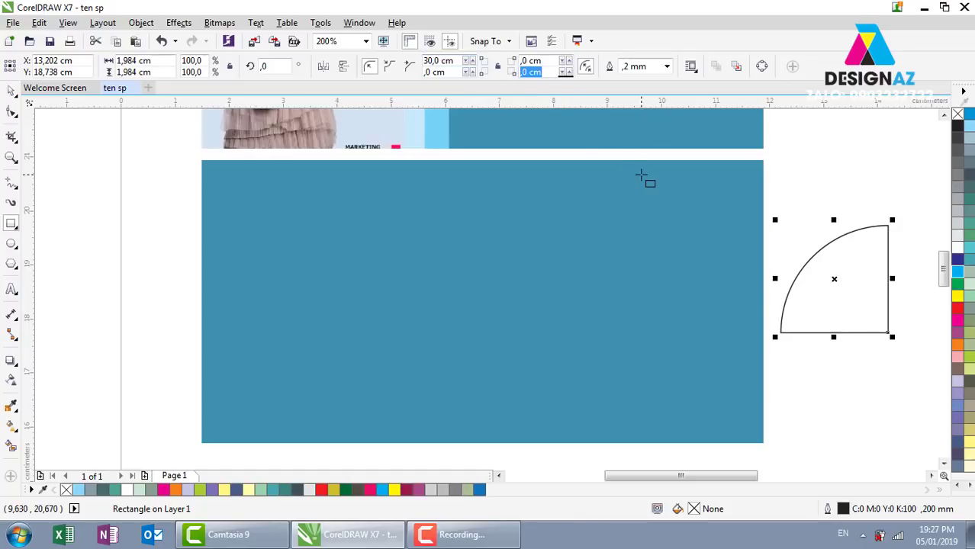
type("10")
left_click(441, 61)
type("3")
key("Return")
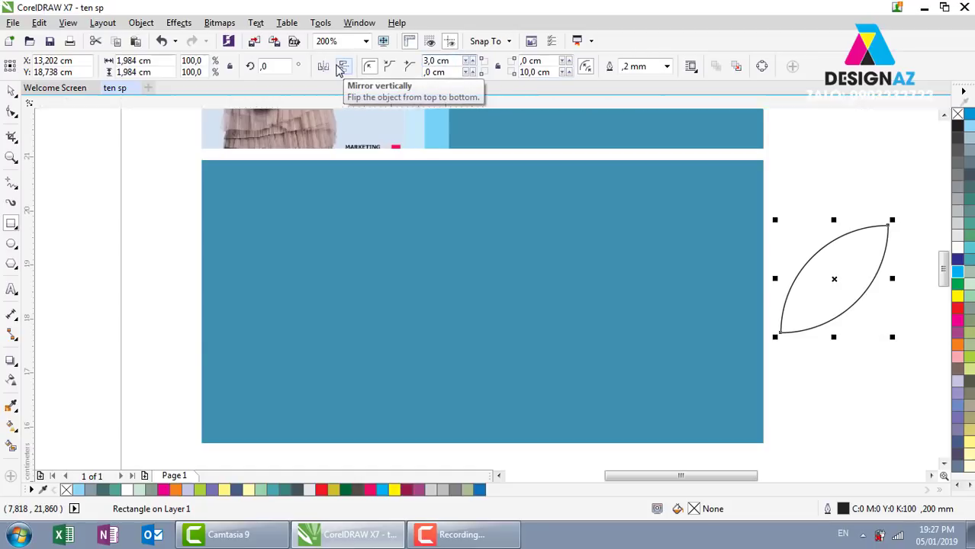
left_click(546, 73)
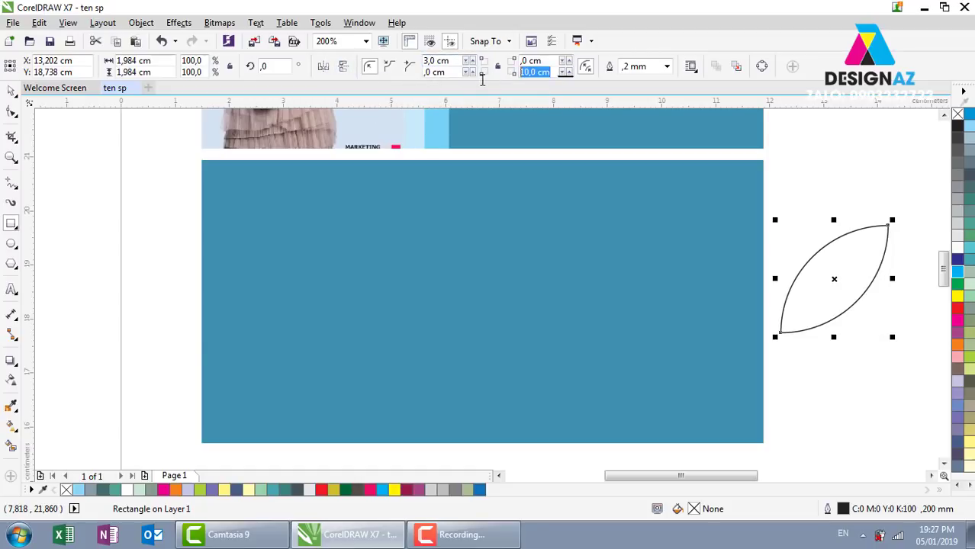
type("3")
key("Return")
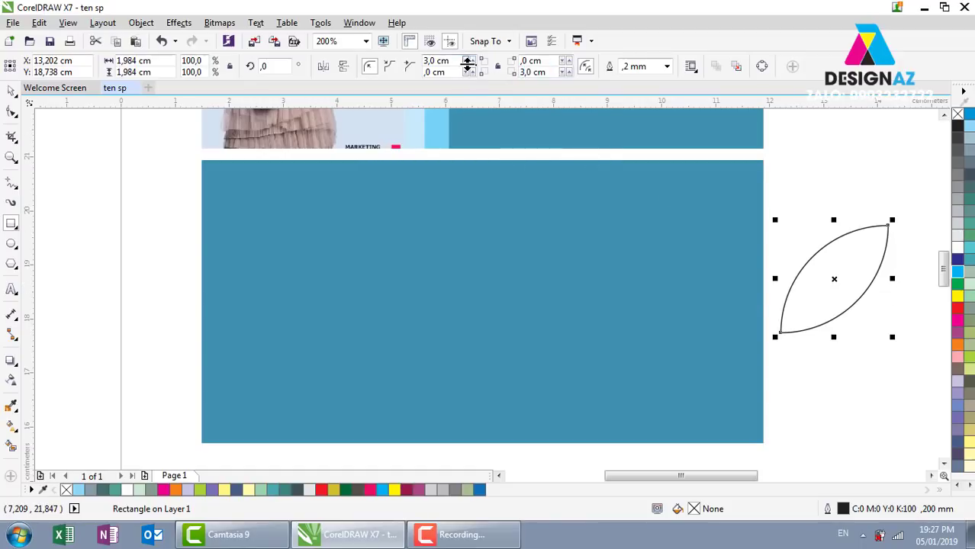
Reduce the top-left and bottom-right corner radii to 1,0 cm.
left_click(468, 68)
left_click(468, 68)
left_click(468, 68)
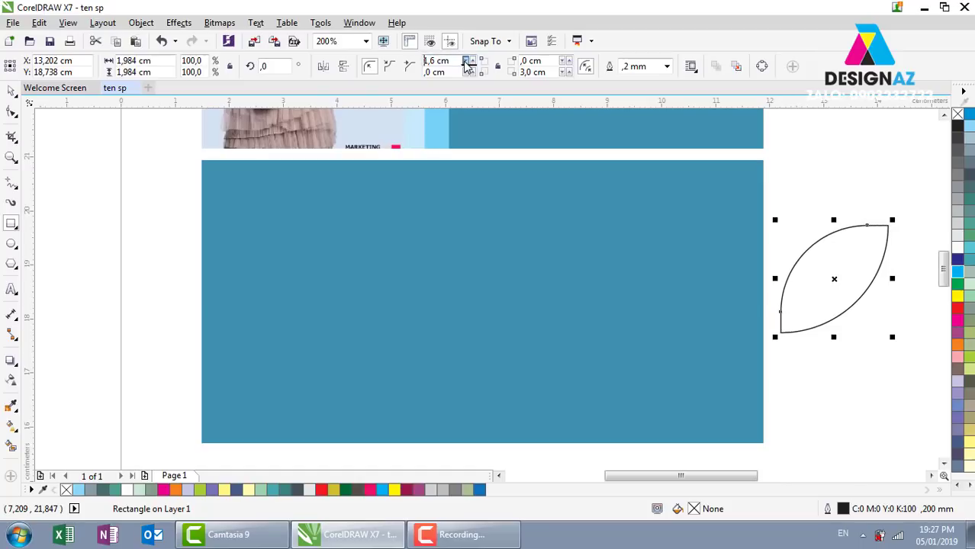
left_click(468, 68)
left_click(468, 68)
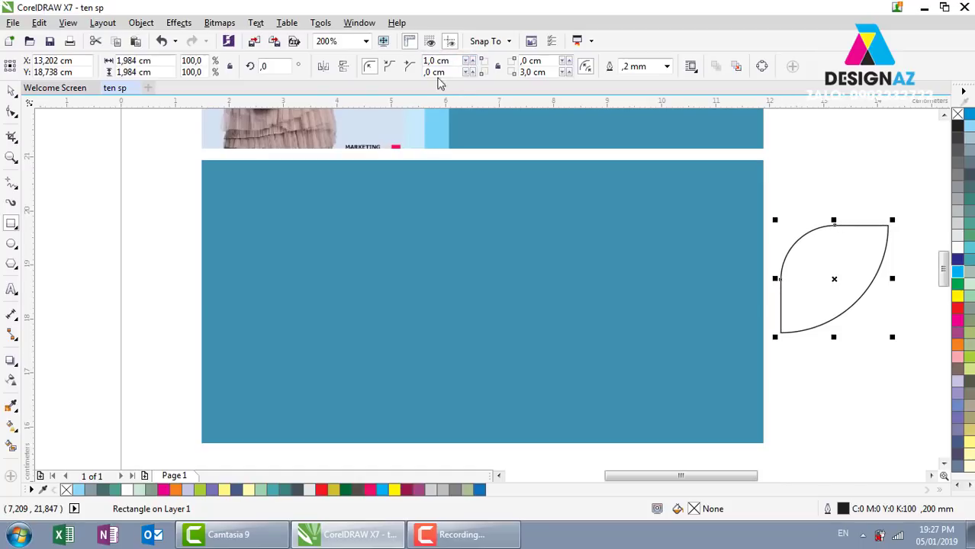
left_click(449, 60)
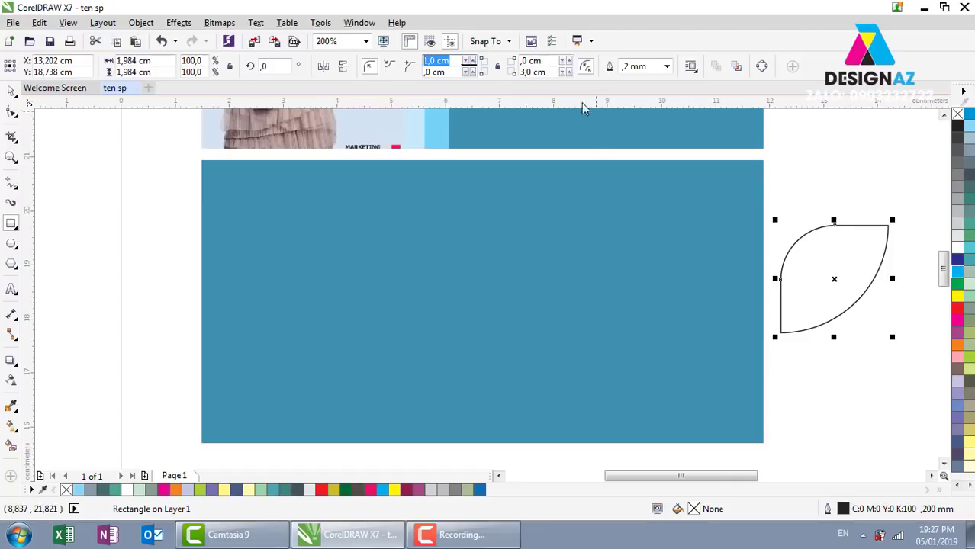
left_click(533, 72)
type("1")
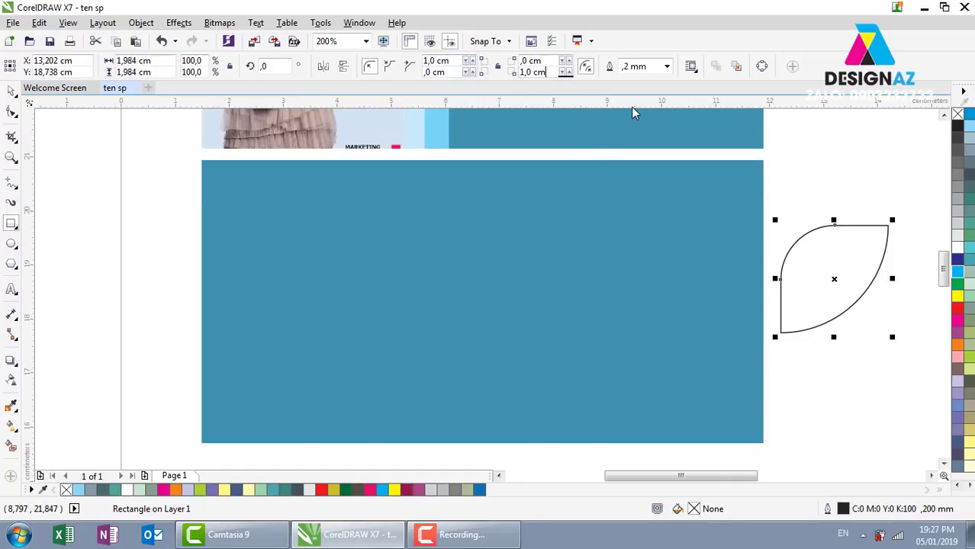
key("Return")
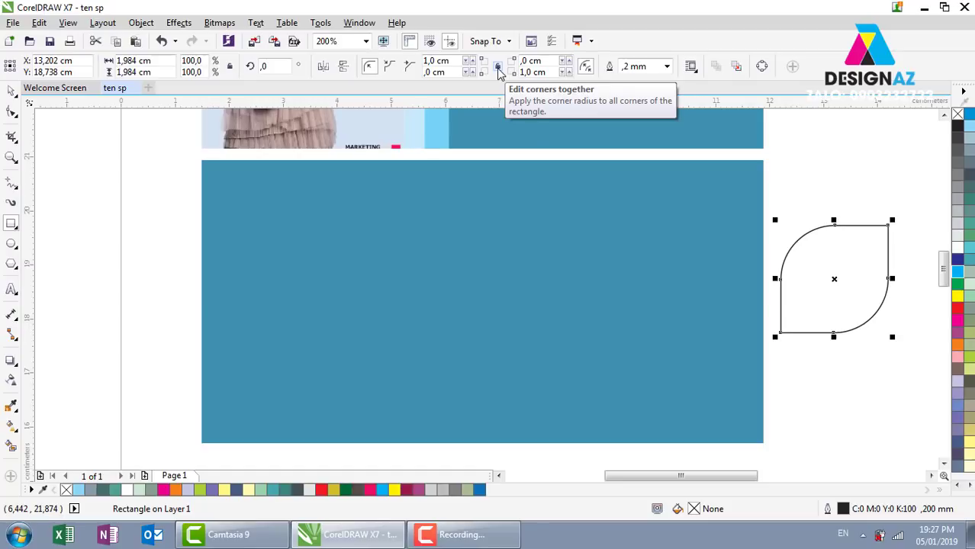
Lock all corners together and set every corner radius to 0 cm.
left_click(497, 67)
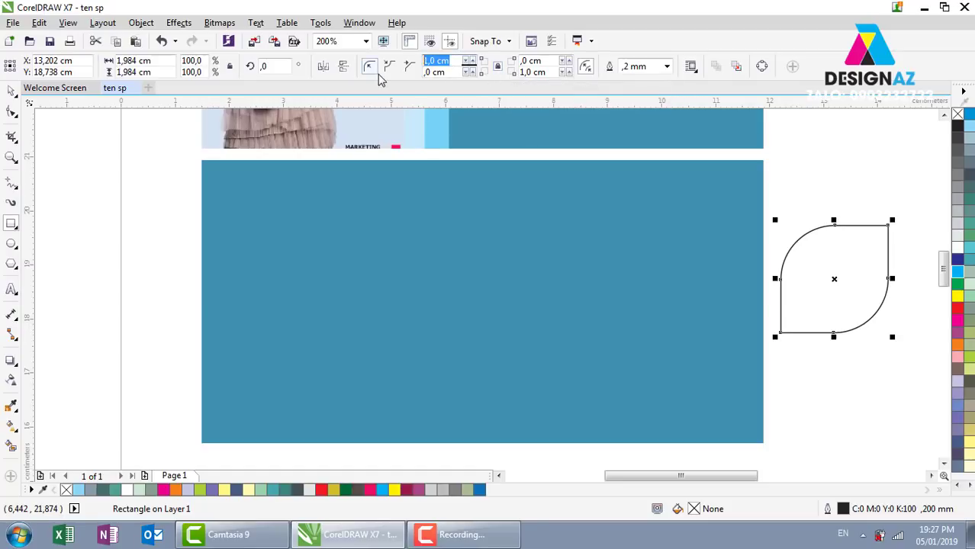
type("0")
key("Return")
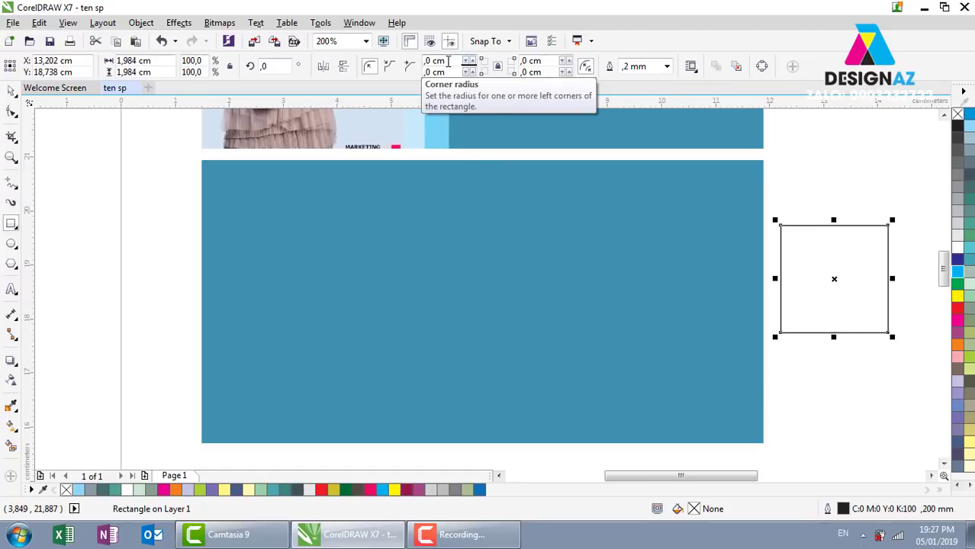
double_click(455, 61)
type("1")
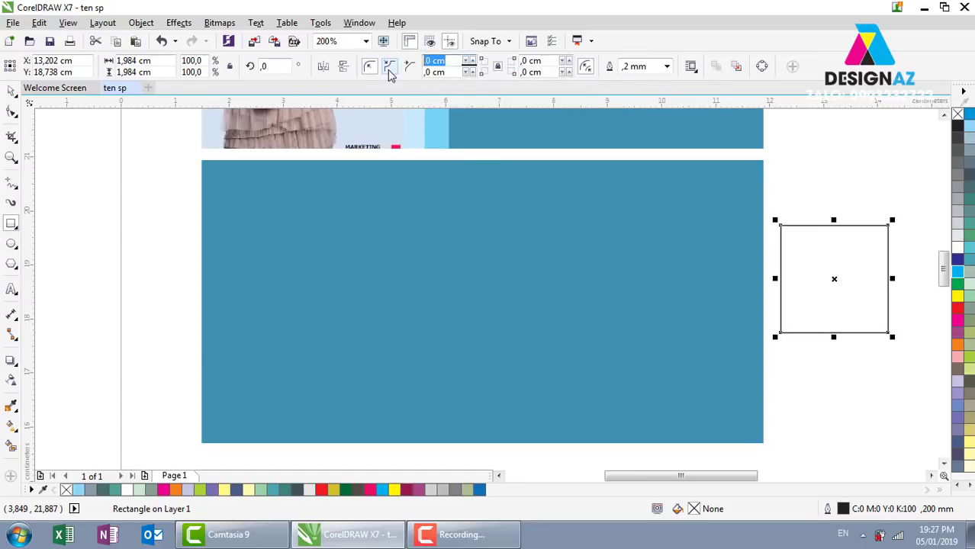
key("Return")
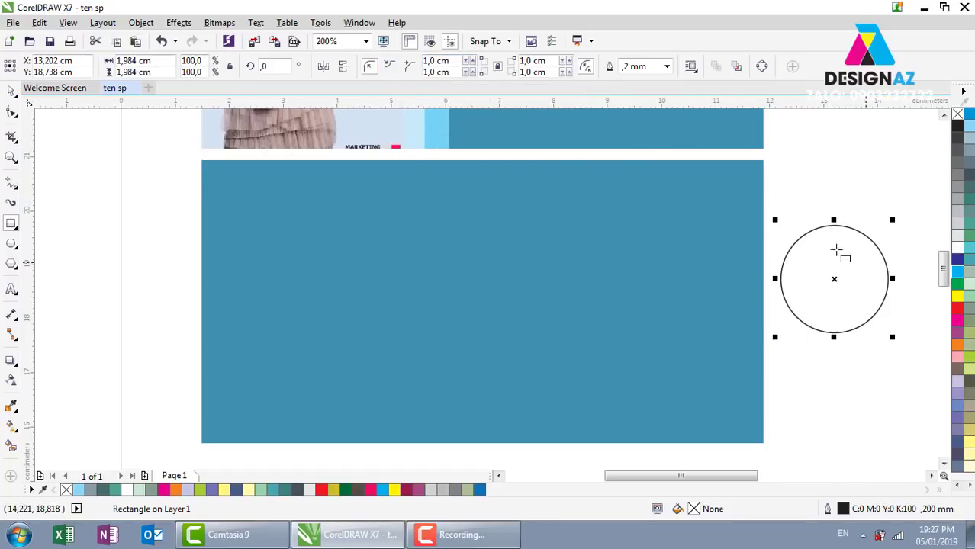
double_click(456, 62)
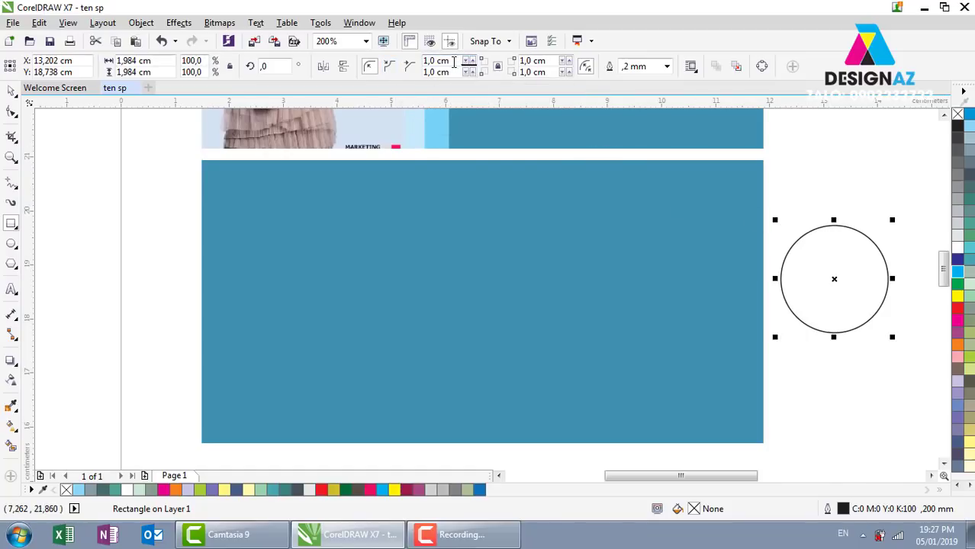
key("BackSpace")
key("Return")
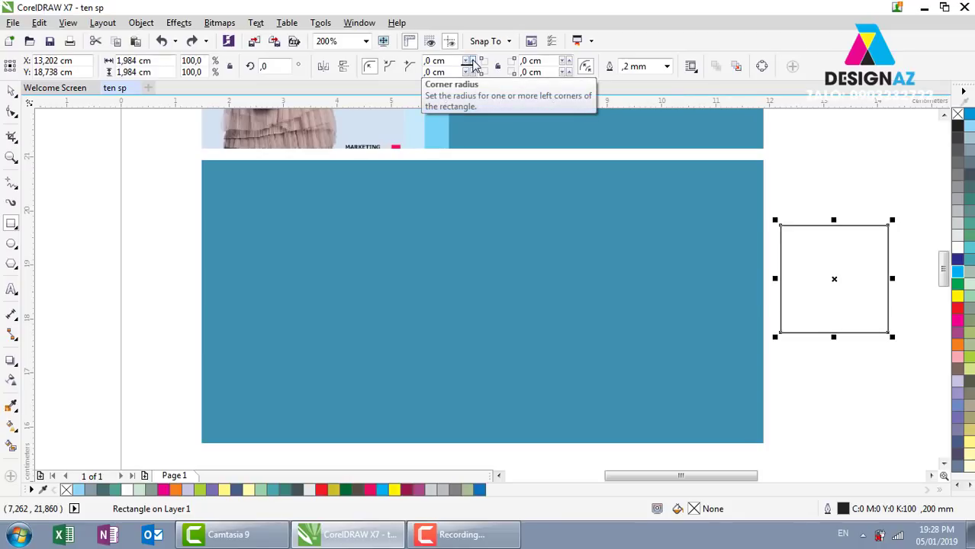
left_click(471, 60)
left_click(473, 60)
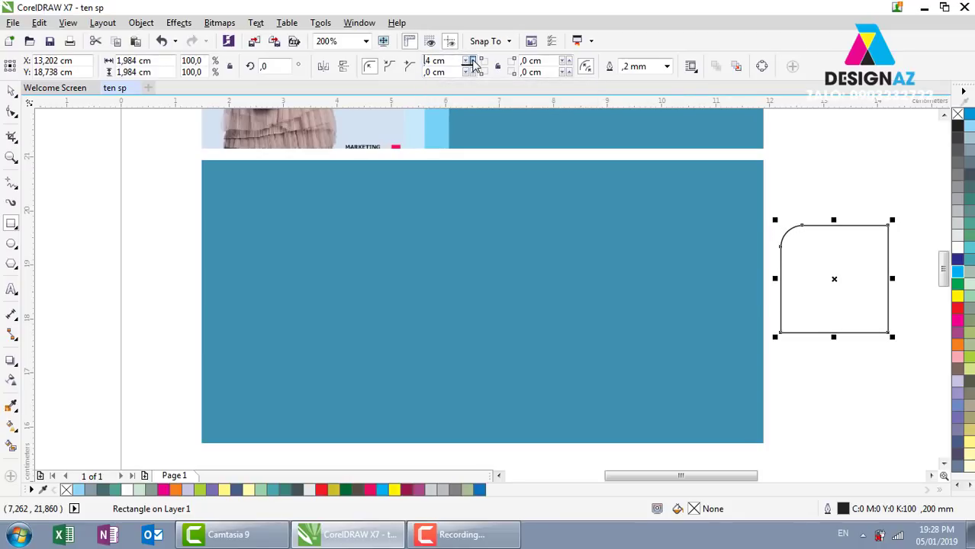
left_click(566, 70)
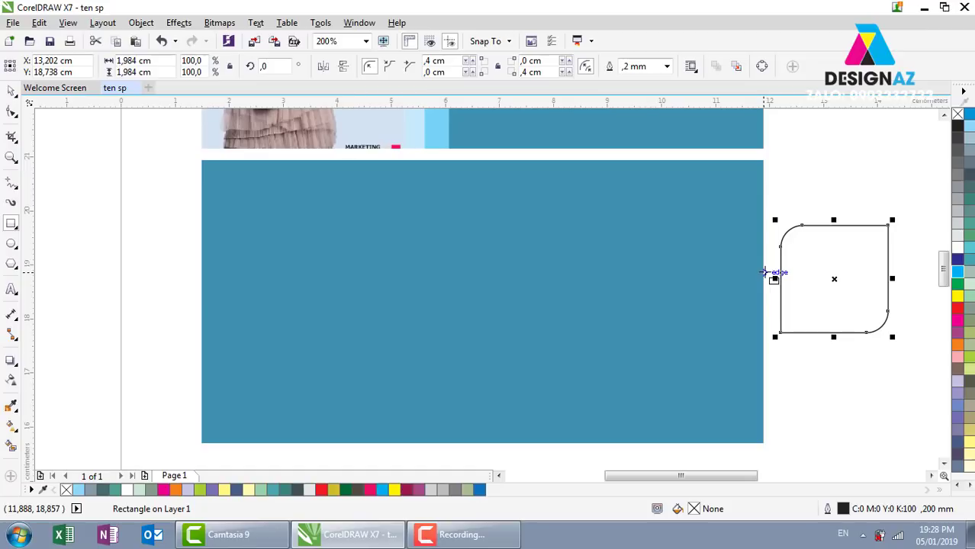
left_click(11, 91)
key("ctrl+z")
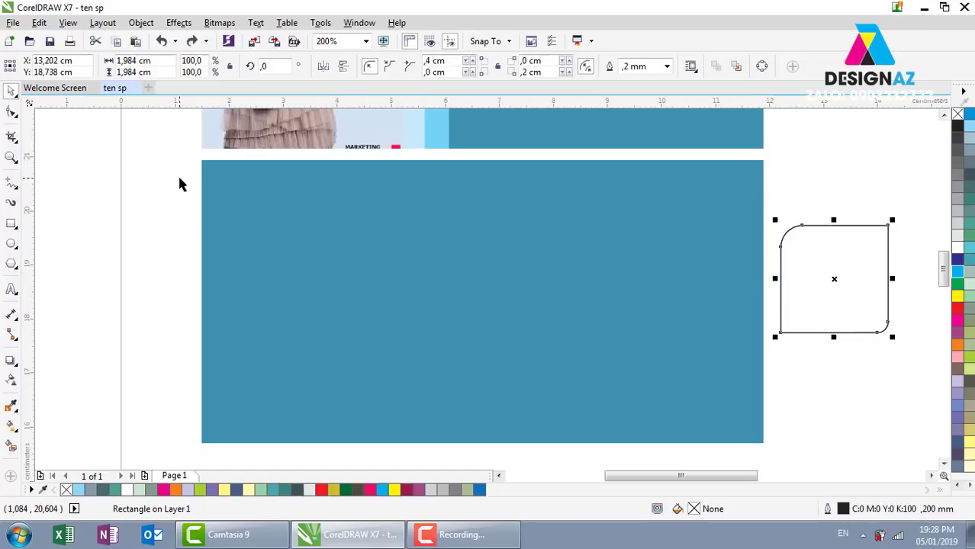
key("ctrl+z")
key("ctrl+z")
key("ctrl+z")
key("ctrl+z")
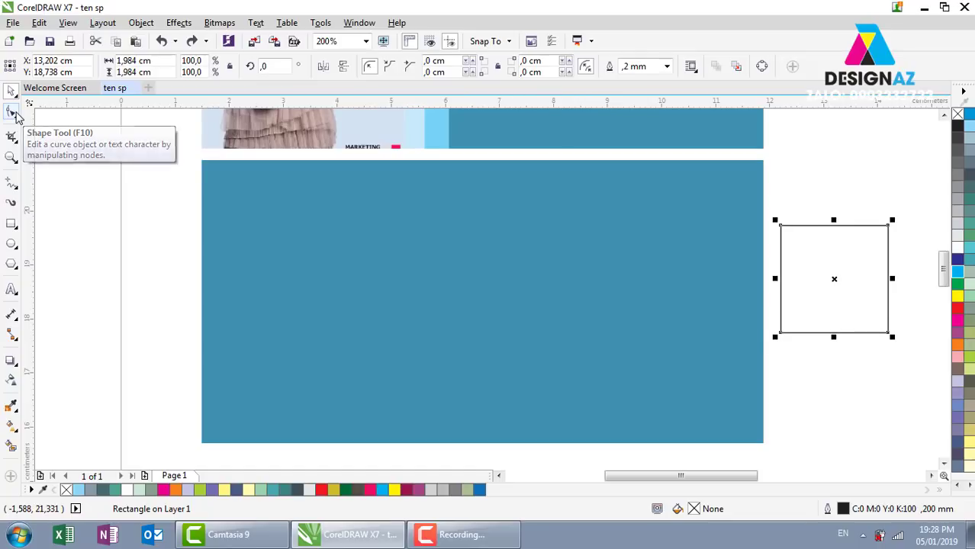
Drag a corner node with the Shape tool to round all corners to ,229 cm.
left_click(12, 113)
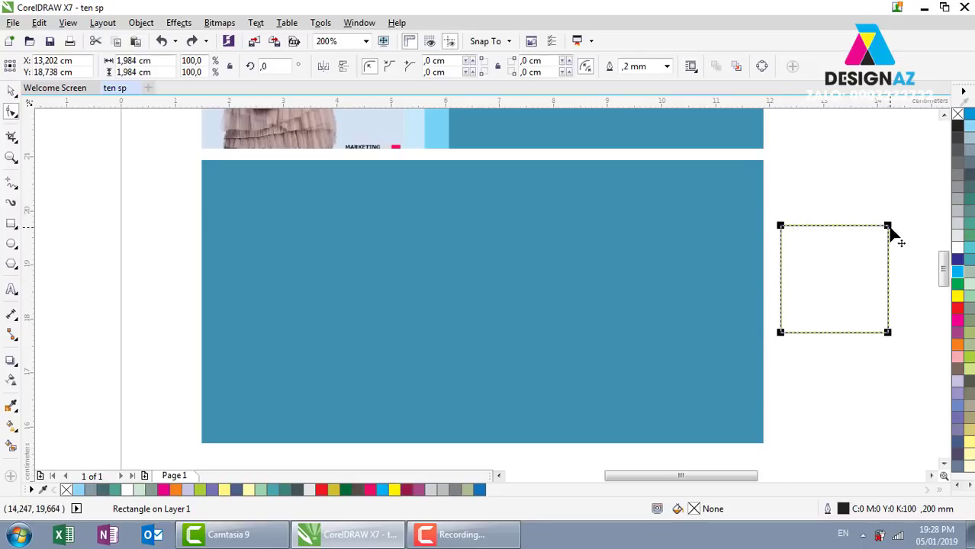
left_click_drag(889, 229, 890, 243)
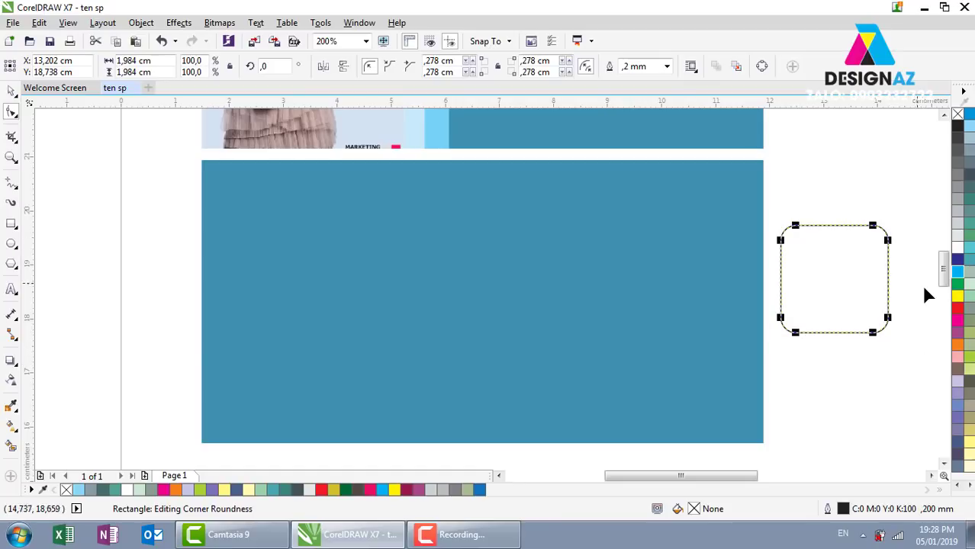
mouse_move(889, 241)
left_mouse_down()
mouse_move(890, 274)
mouse_move(890, 255)
left_mouse_up()
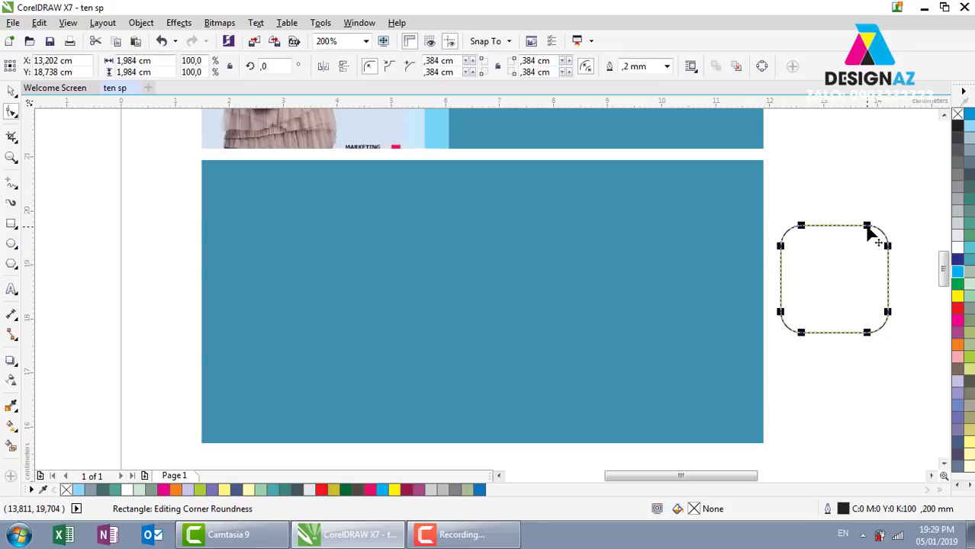
left_click_drag(867, 232, 882, 242)
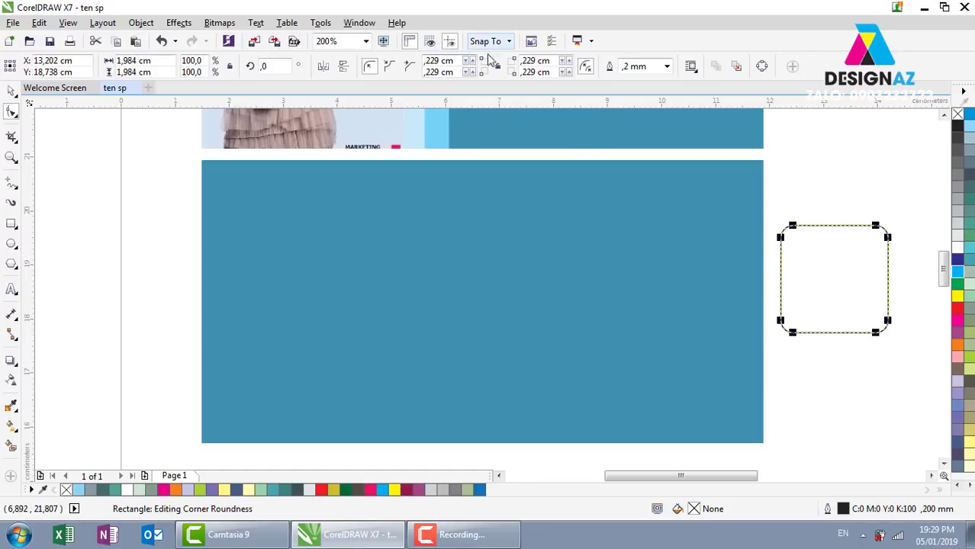
Set the top-left and bottom-right corner radii back to 0.
left_click_drag(458, 60, 424, 61)
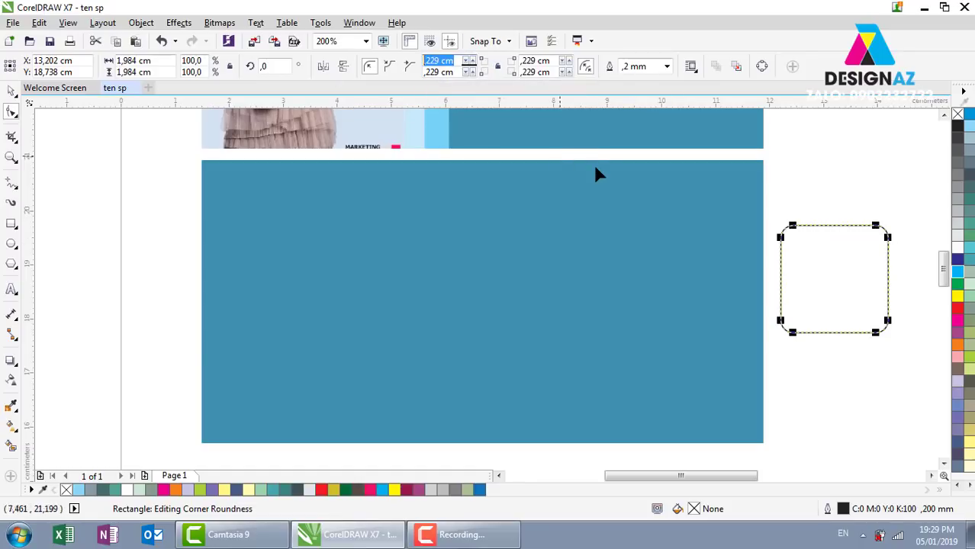
type("0")
key("Return")
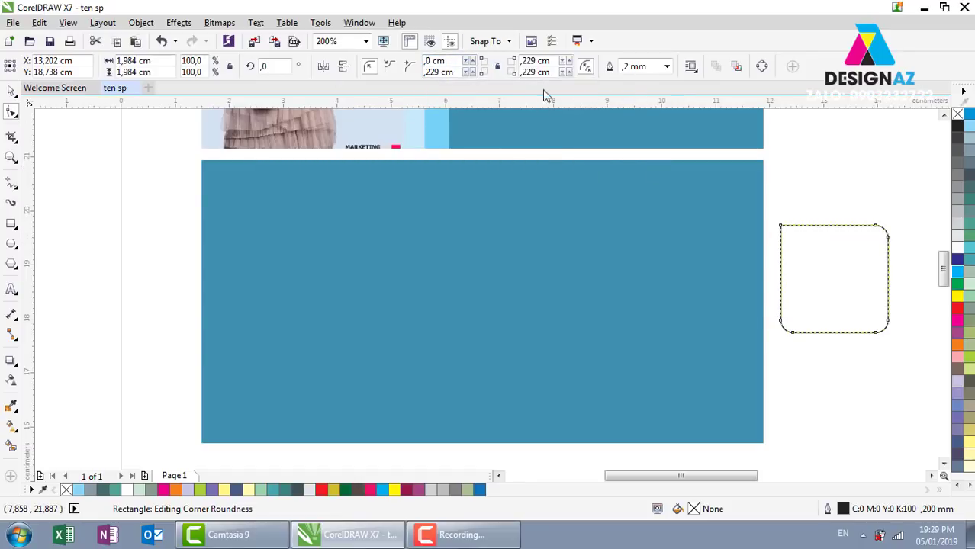
left_click_drag(549, 72, 522, 72)
type("0")
key("Return")
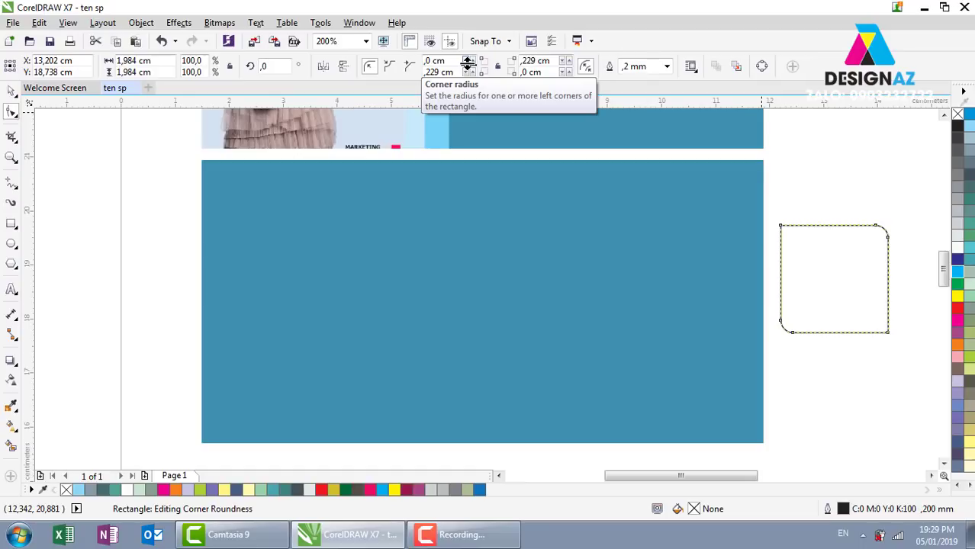
Switch the remaining rounded corners to chamfered, then reselect the square with the Pick tool.
left_click(390, 67)
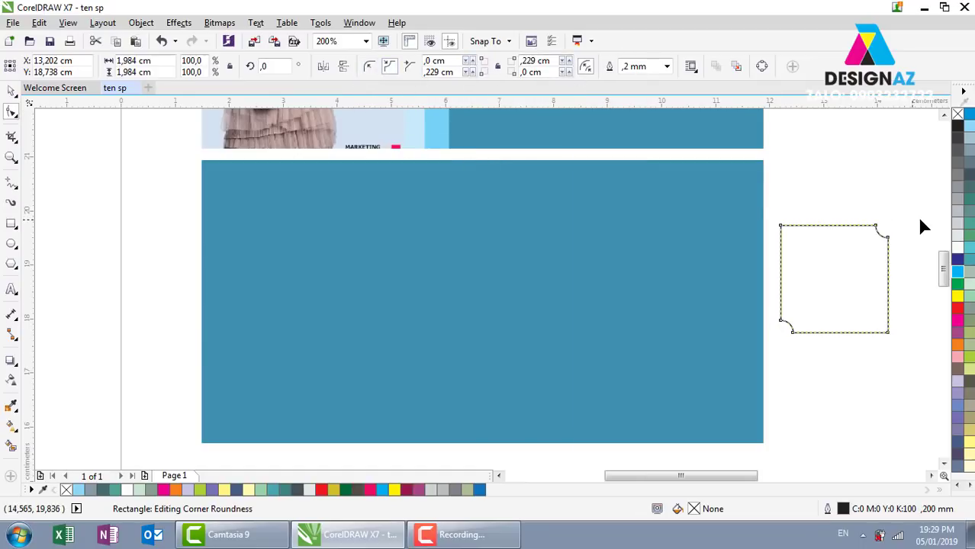
left_click(409, 67)
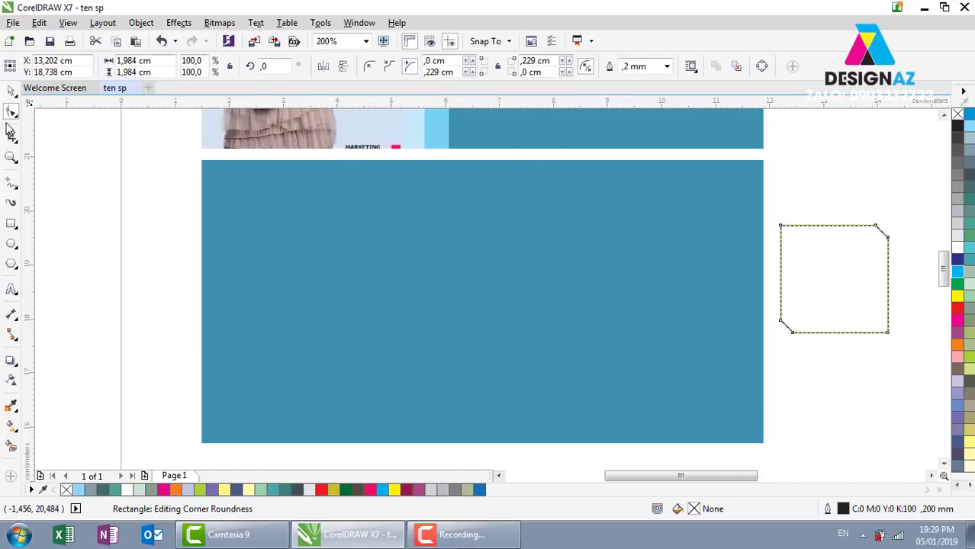
left_click(14, 93)
left_click(860, 267)
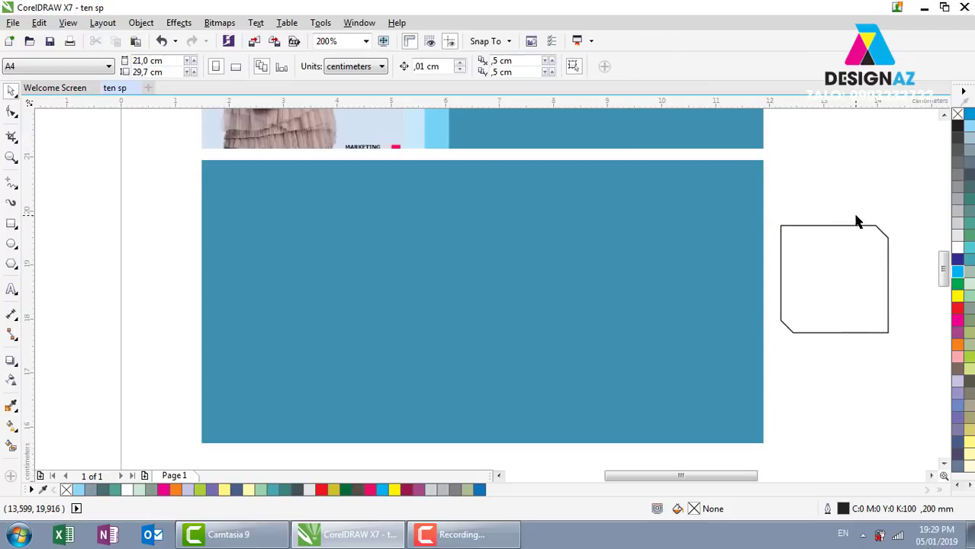
left_click(855, 227)
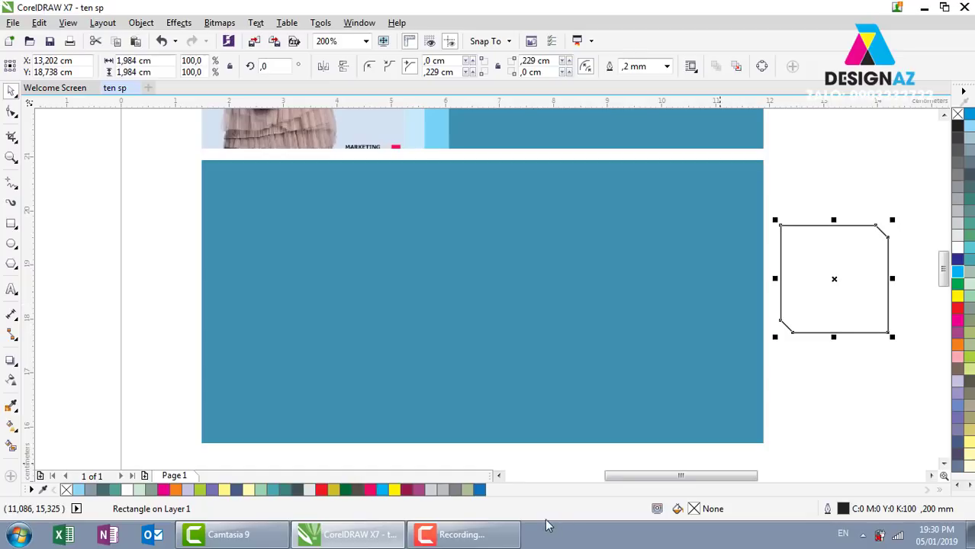
Select the small chamfered rectangle sitting off the page beside the banner and delete it.
left_click(497, 538)
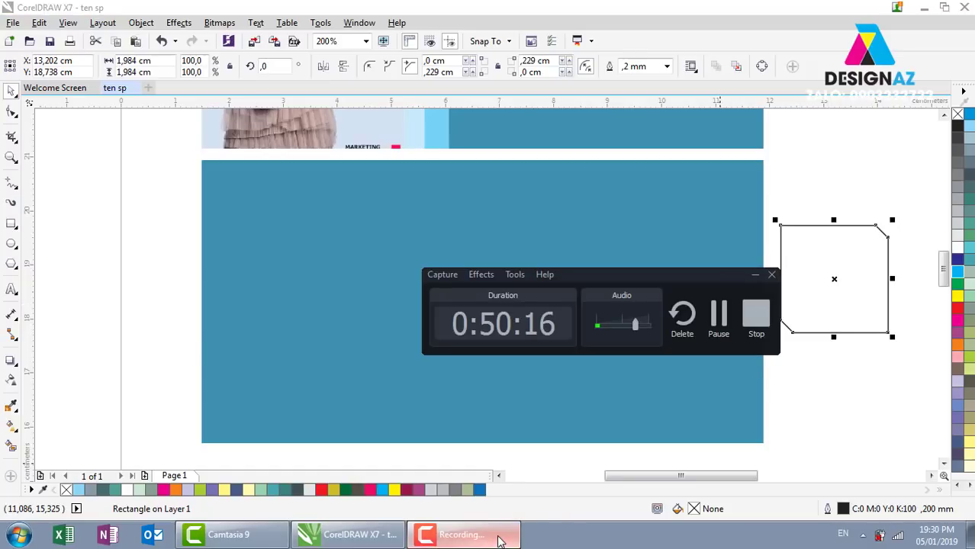
left_click(755, 276)
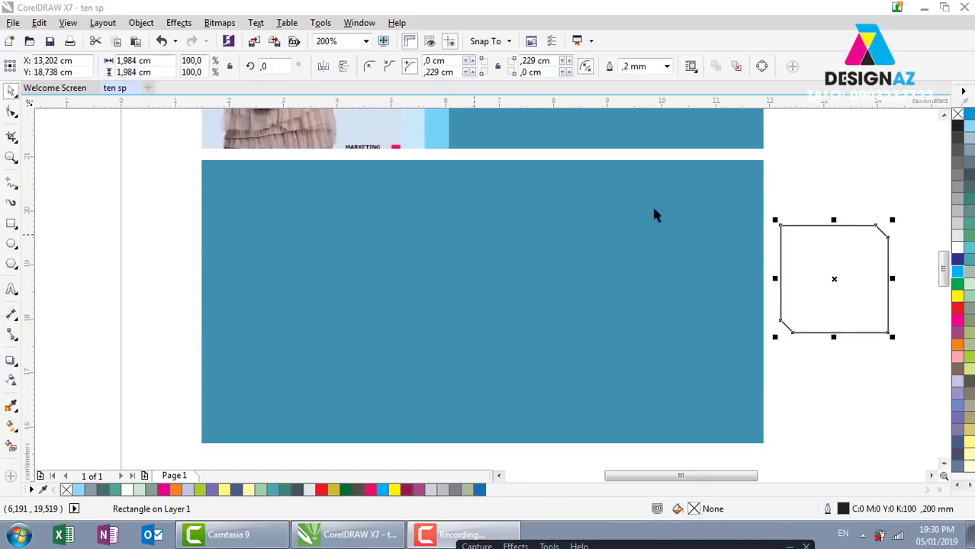
left_click(835, 192)
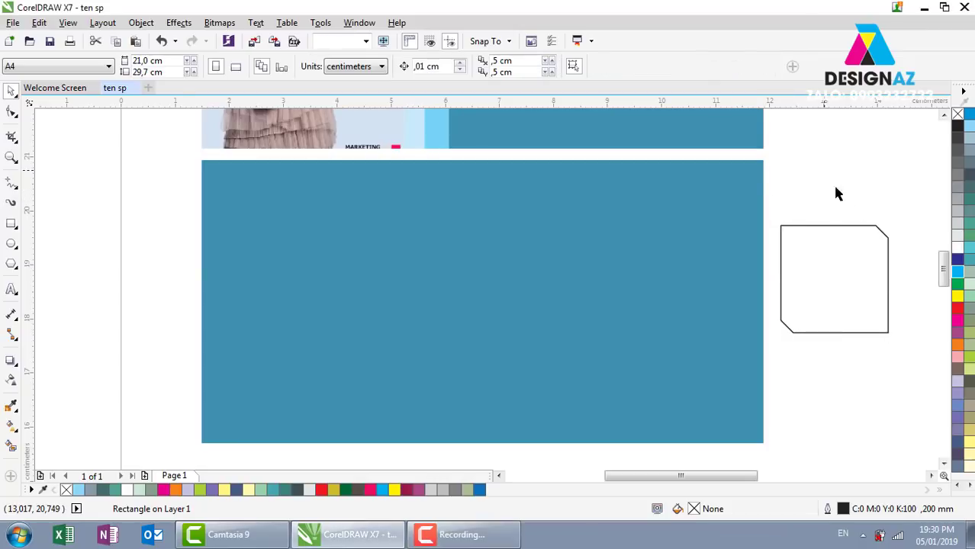
left_click(871, 229)
key("Delete")
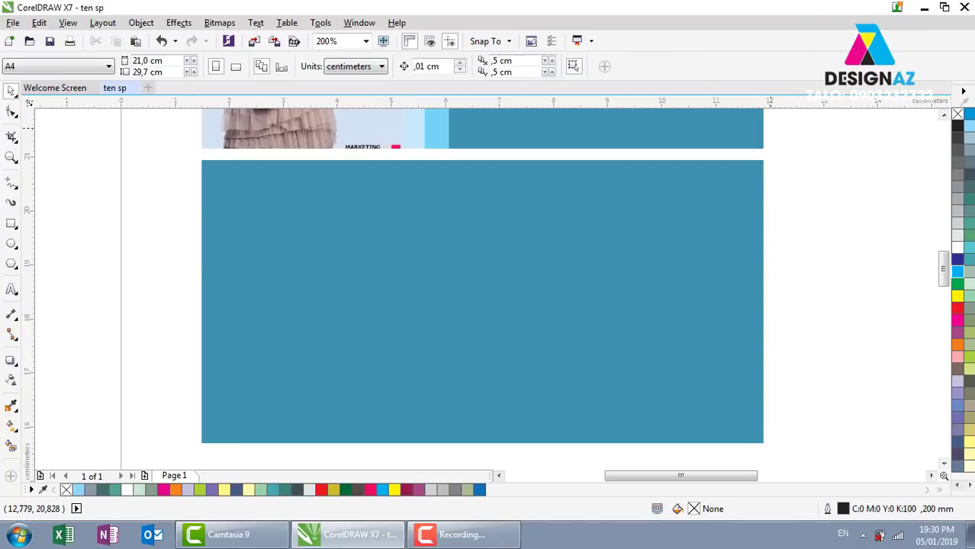
Draw a 4.194 × 3.162 cm light-cyan rectangle on the teal banner and convert it to curves.
left_click(11, 224)
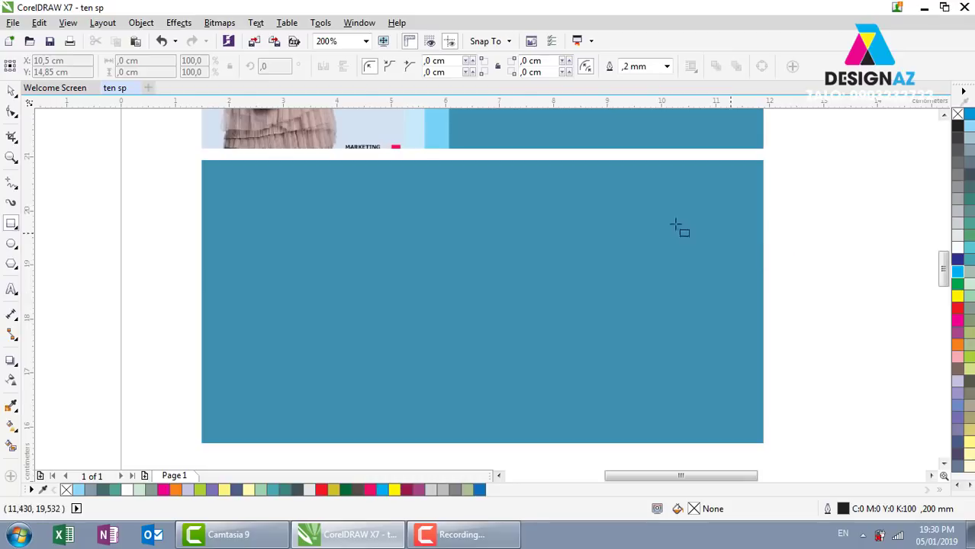
left_click_drag(384, 204, 611, 376)
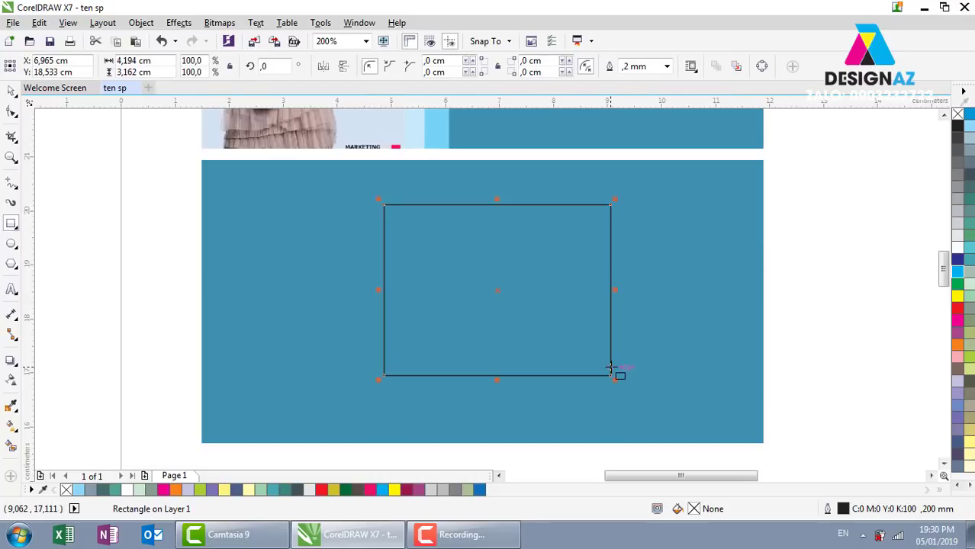
left_click(970, 248)
left_click(11, 90)
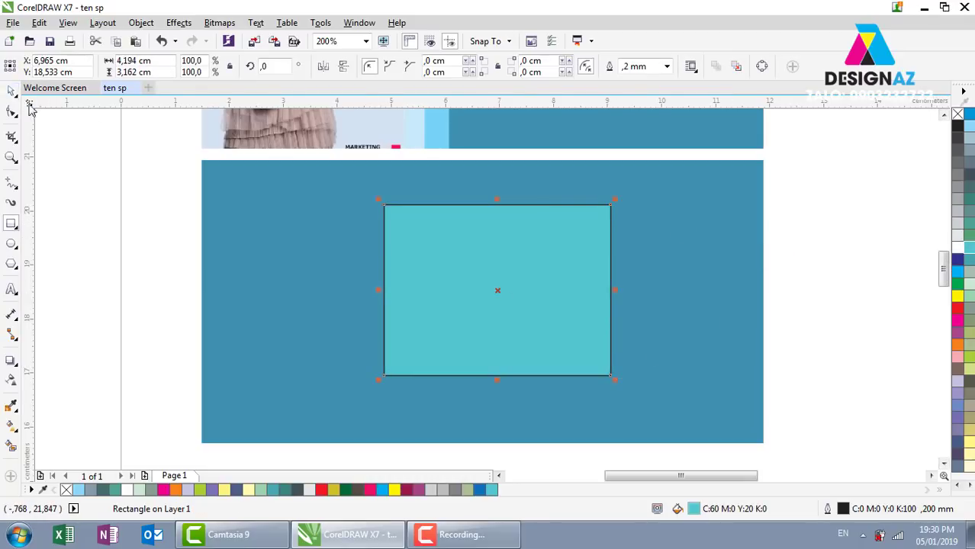
left_click(523, 270)
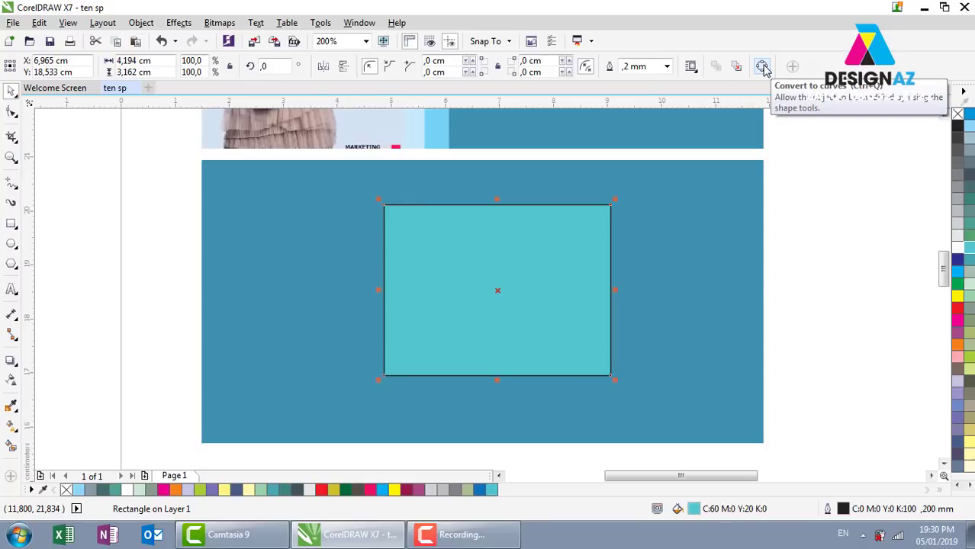
left_click(764, 67)
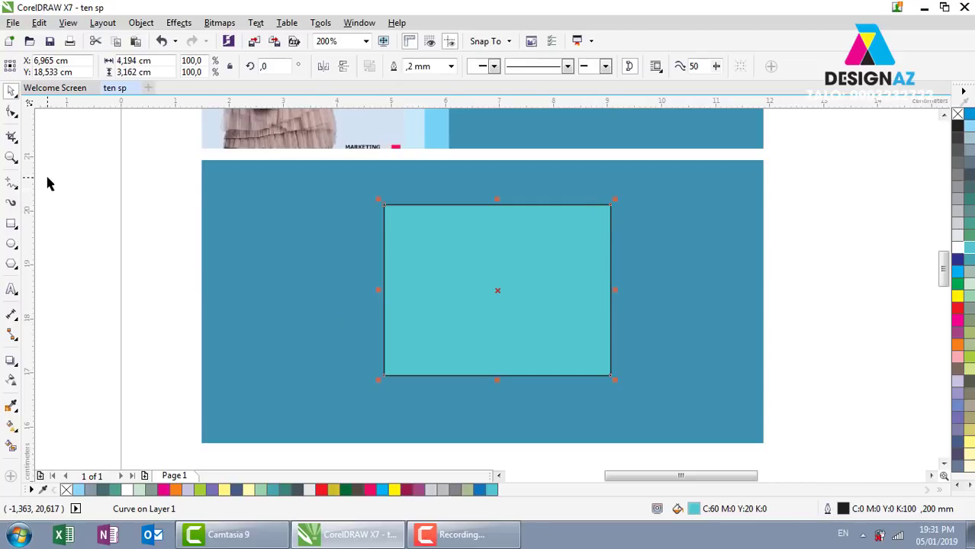
Drag the cyan shape's right-side corner nodes outward and back to try different shapes.
left_click(12, 112)
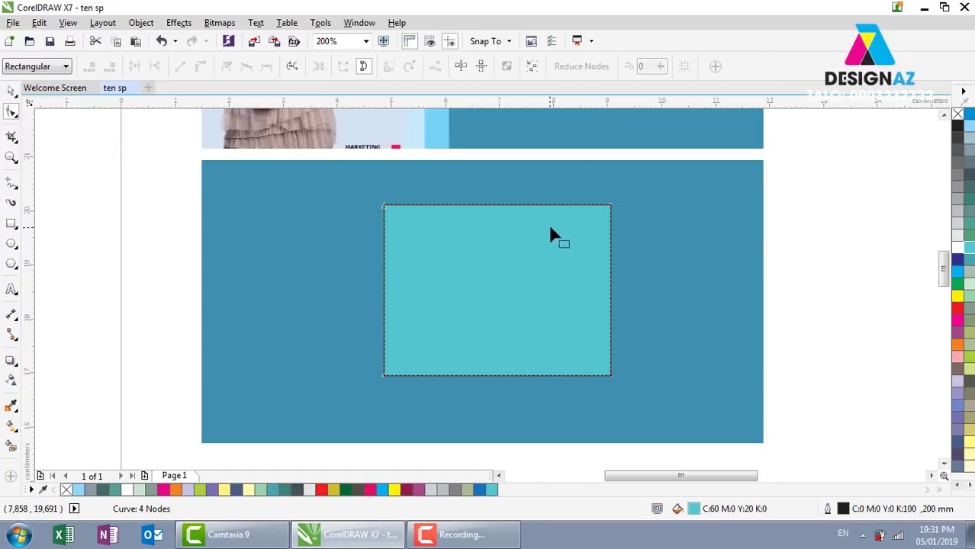
left_click(609, 204)
left_click_drag(611, 204, 698, 195)
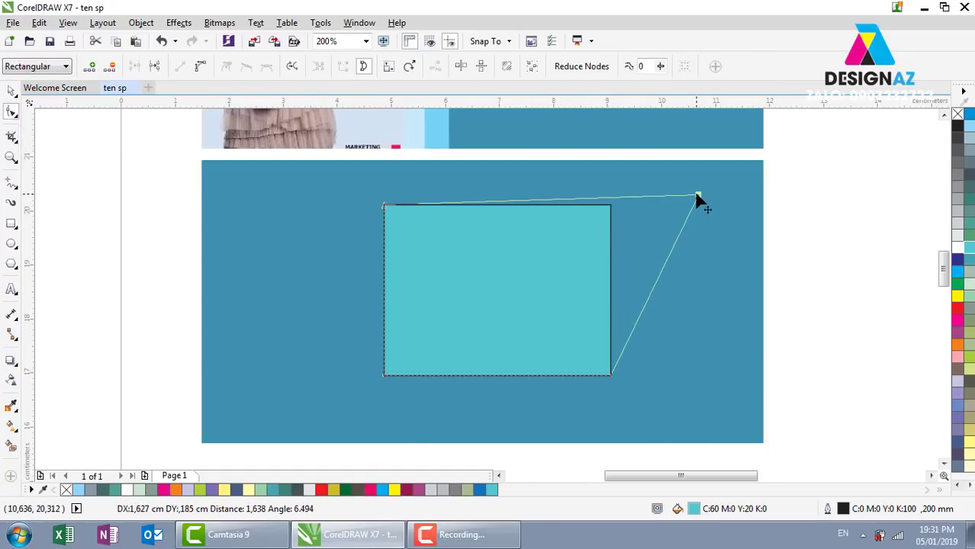
left_click_drag(610, 376, 694, 368)
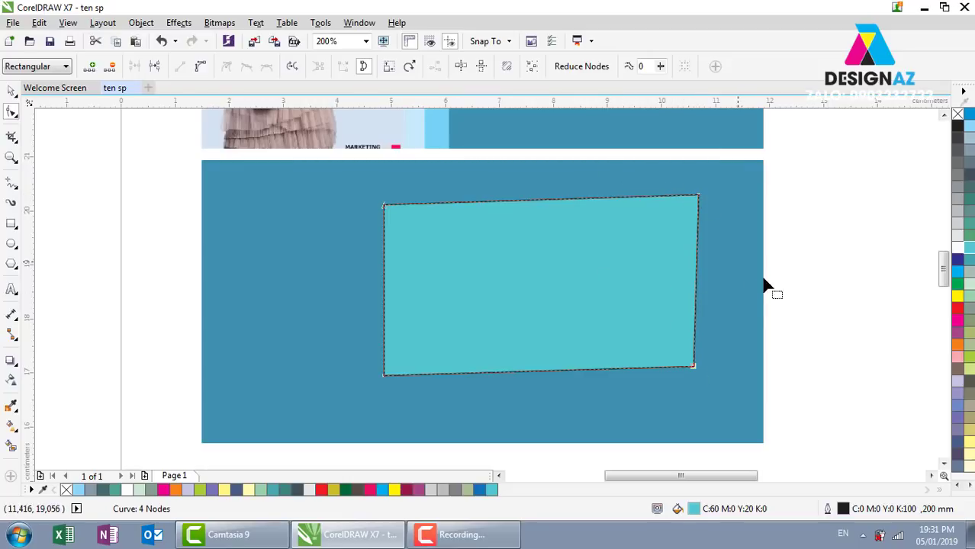
mouse_move(810, 187)
left_mouse_down()
mouse_move(679, 358)
mouse_move(562, 426)
left_mouse_up()
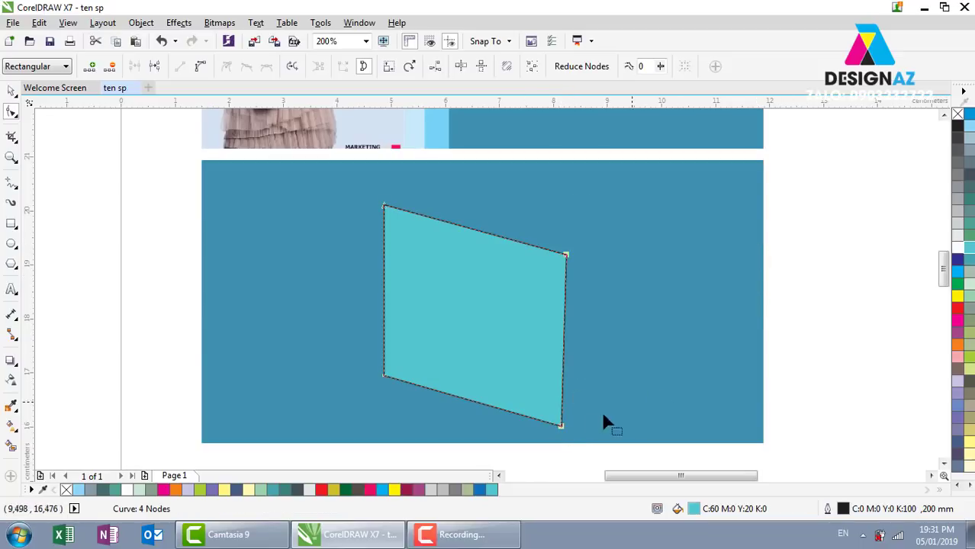
mouse_move(563, 427)
left_mouse_down()
mouse_move(637, 355)
mouse_move(647, 377)
left_mouse_up()
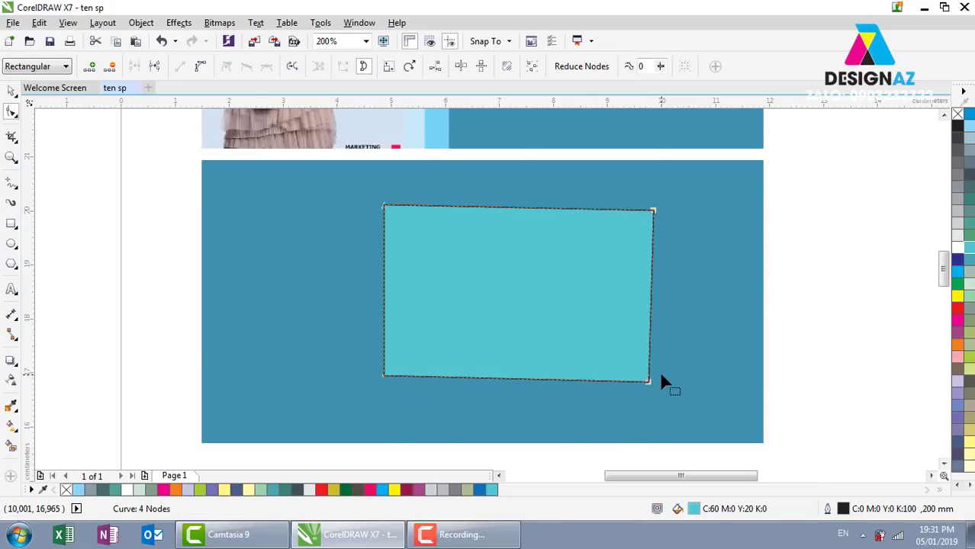
Reposition the selected corner nodes further, then delete the reshaped cyan shape.
mouse_move(827, 194)
left_mouse_down()
mouse_move(632, 412)
mouse_move(590, 398)
left_mouse_up()
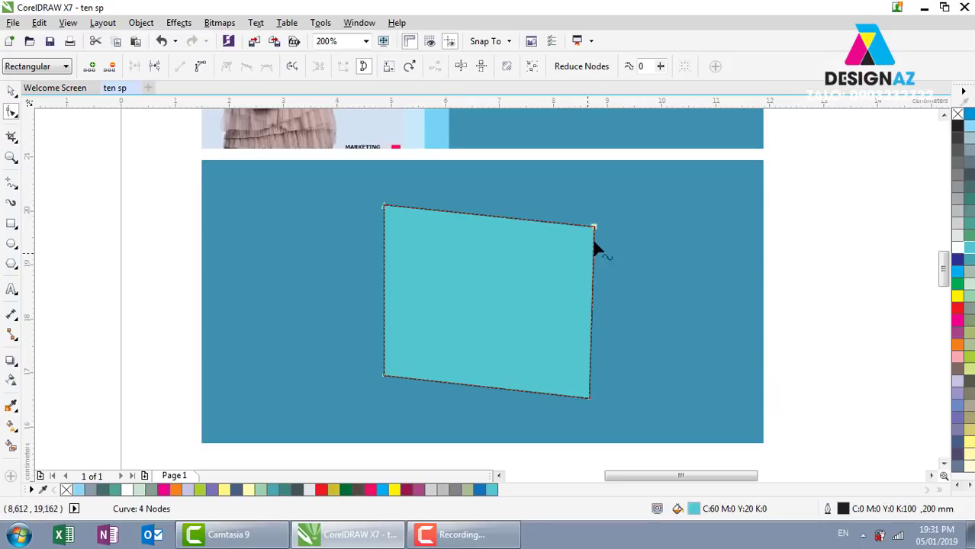
left_click_drag(595, 228, 511, 290)
mouse_move(824, 175)
left_mouse_down()
mouse_move(491, 441)
mouse_move(493, 415)
left_mouse_up()
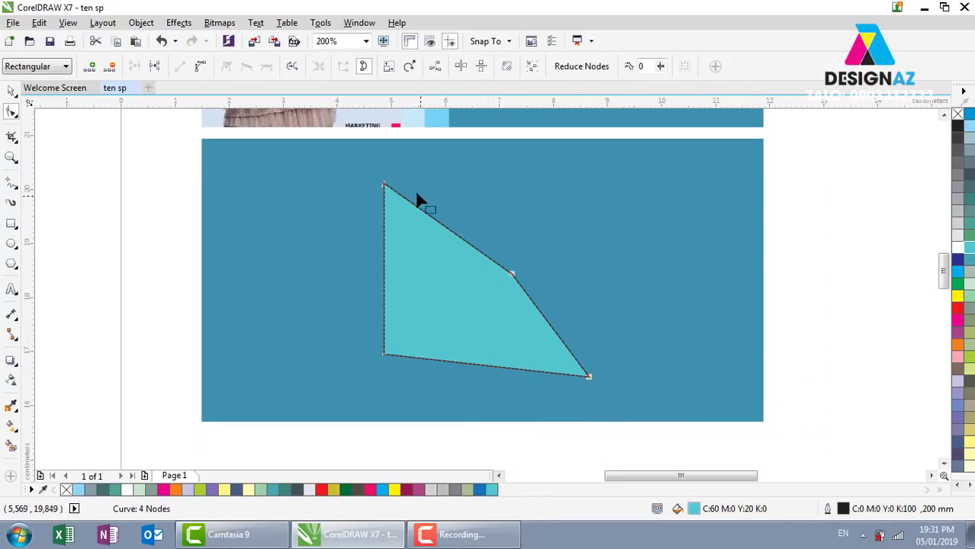
left_click_drag(384, 186, 551, 192)
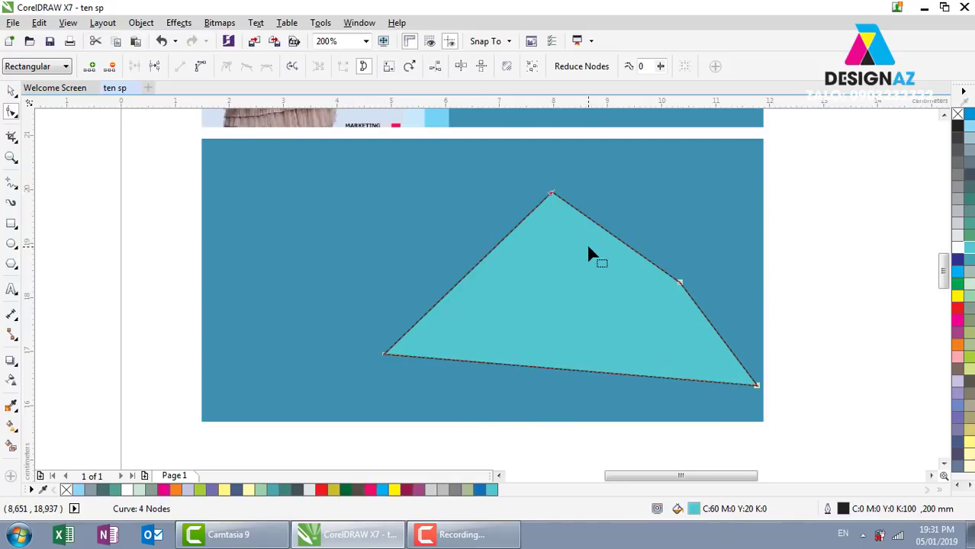
left_click(11, 90)
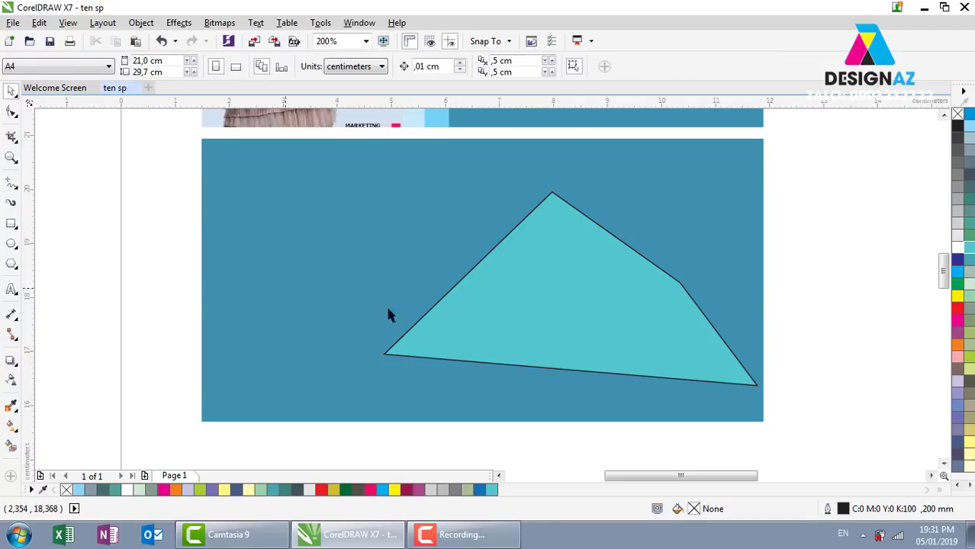
key("Delete")
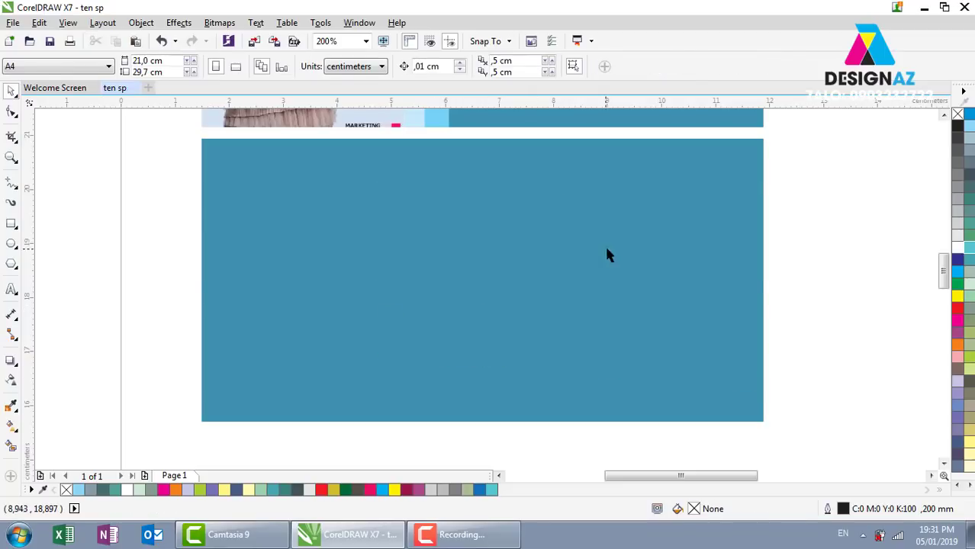
Narrow the banner rectangle to cover its left part and fill it light cyan.
left_click(608, 255)
left_click_drag(763, 279, 399, 300)
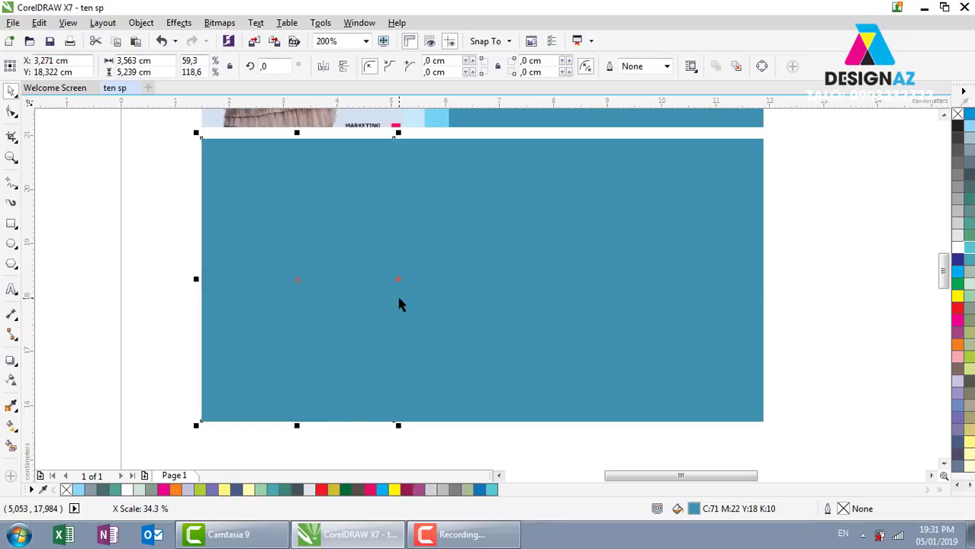
left_click(963, 282)
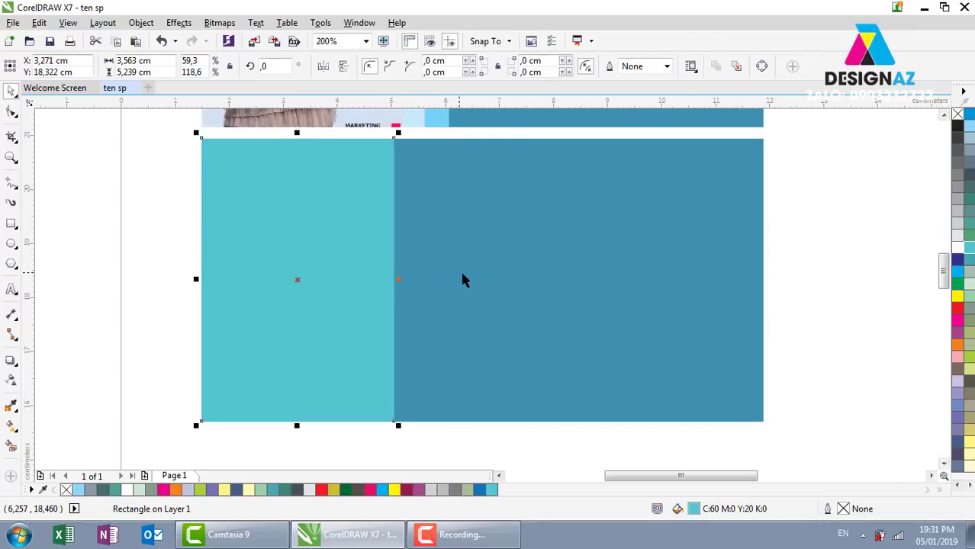
Convert the cyan panel to curves and slant its right edge by moving its corner nodes.
left_click(765, 69)
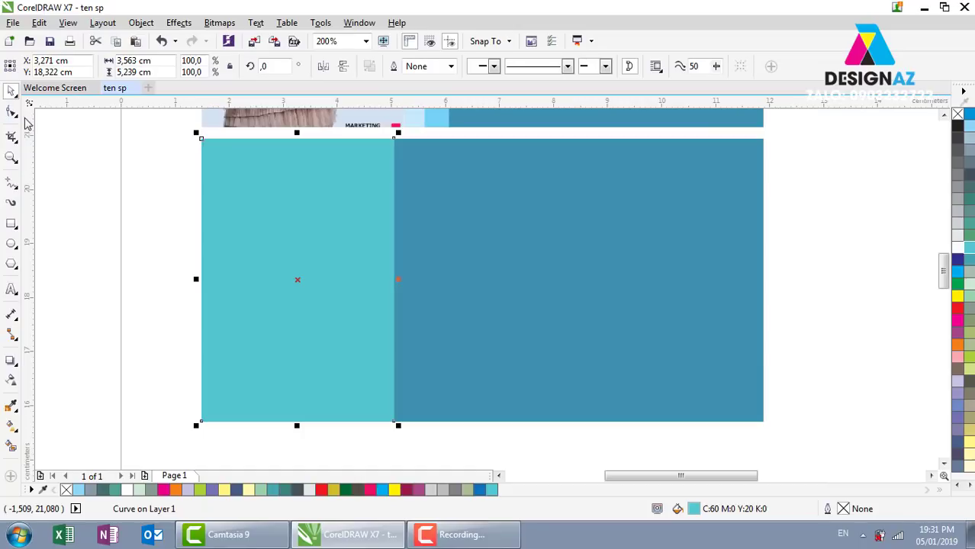
left_click(11, 113)
left_click(395, 139)
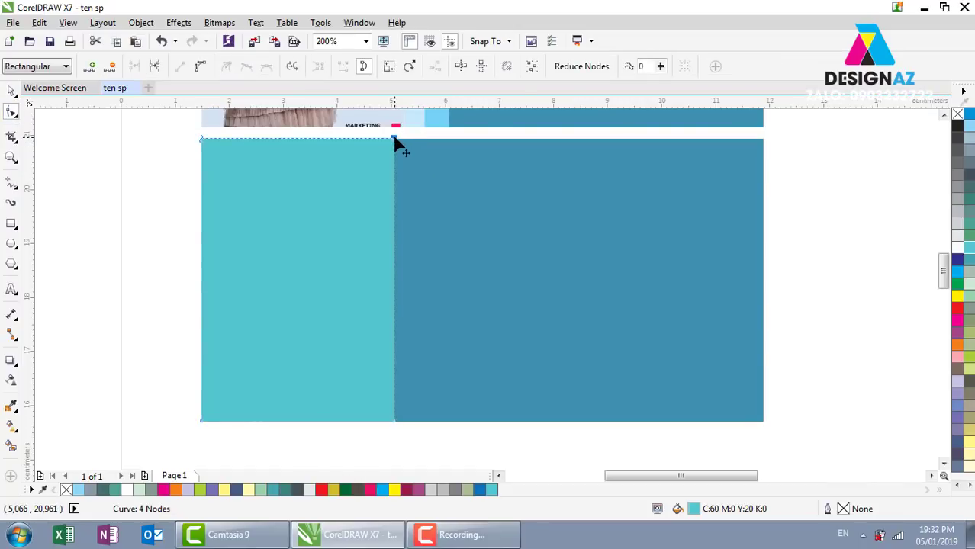
key("Delete")
key("ctrl+z")
left_click_drag(396, 141, 436, 139)
left_click_drag(394, 421, 364, 420)
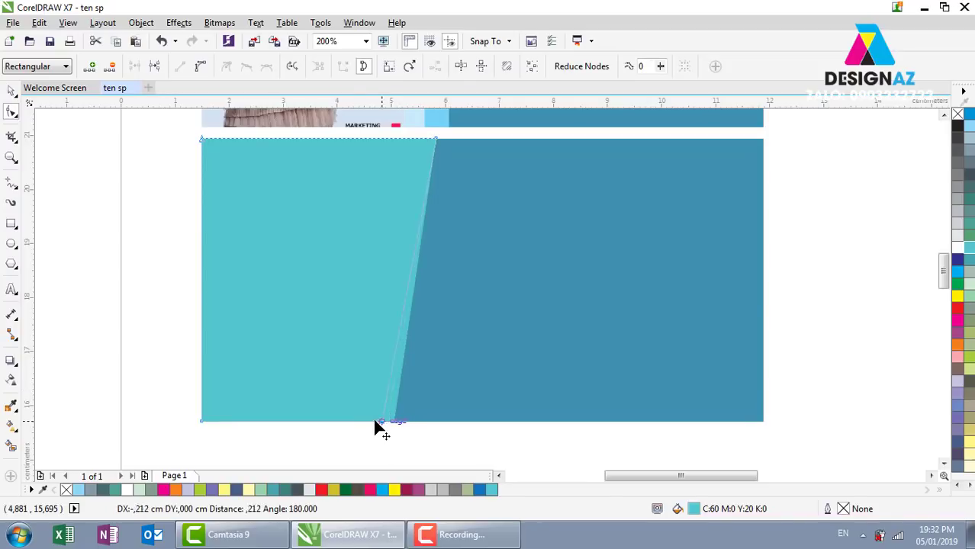
Narrow the slanted cyan panel from its right side and lighten its fill.
left_click(11, 90)
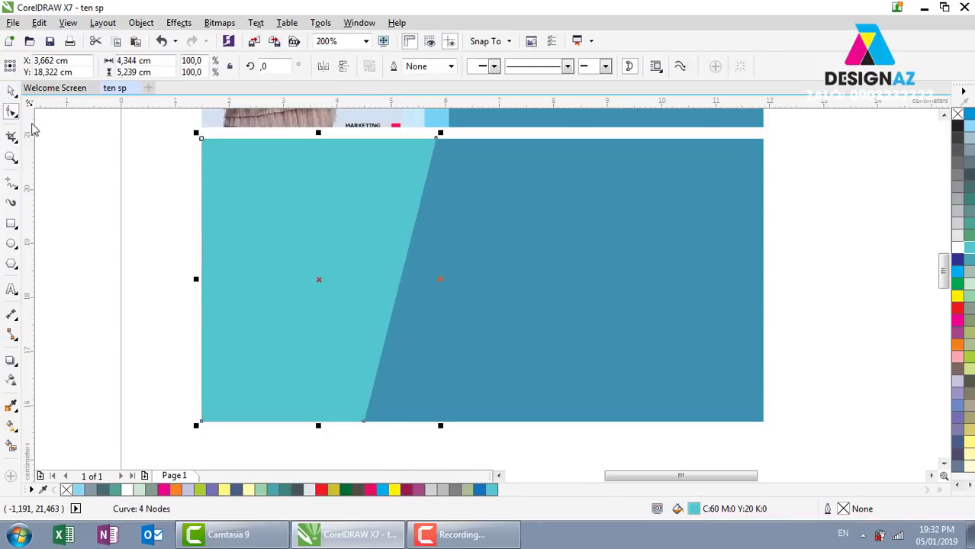
left_click(199, 325)
left_click(386, 211)
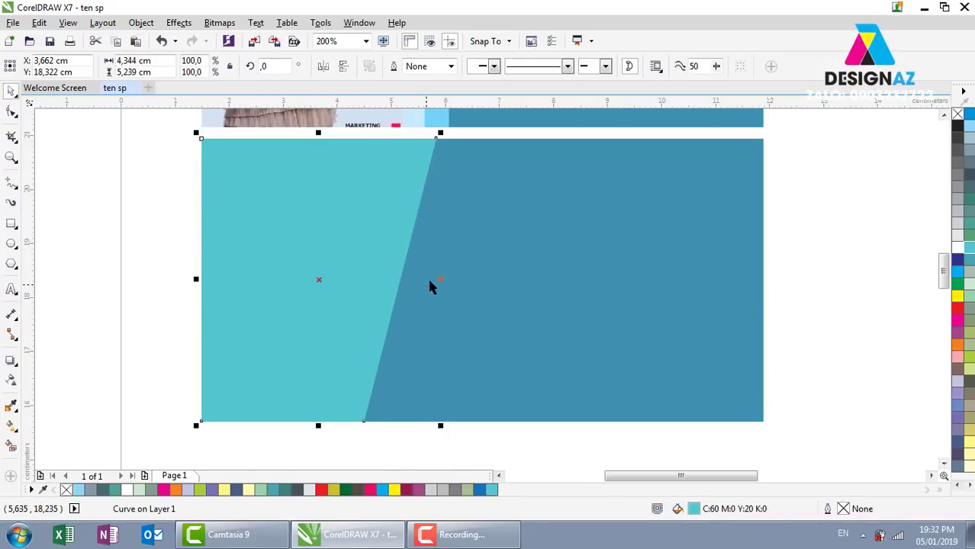
left_click_drag(436, 280, 418, 280)
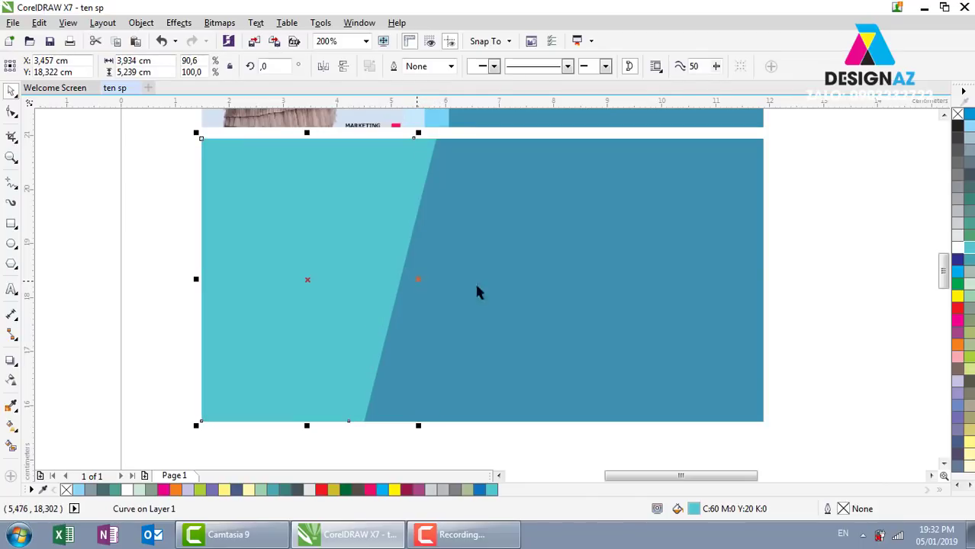
left_click(960, 250)
left_click(959, 252)
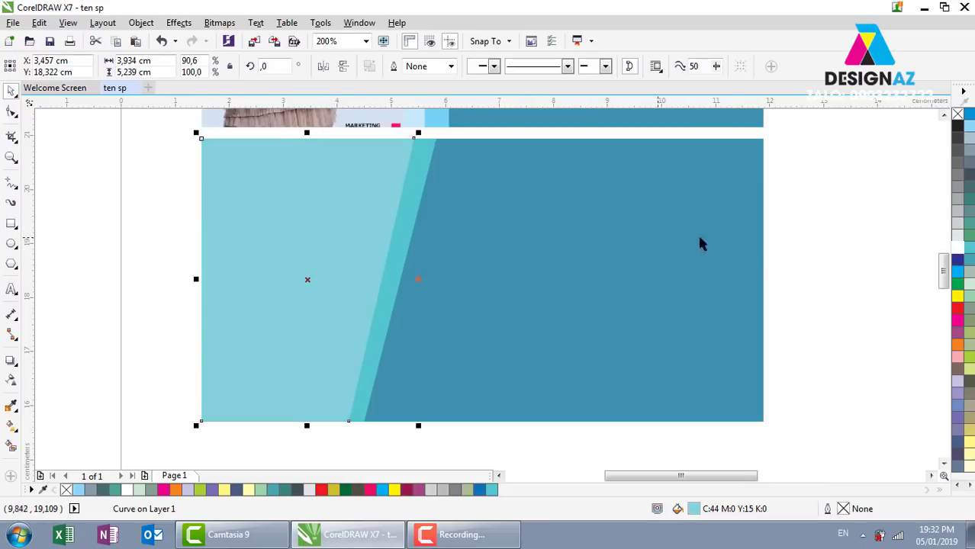
Narrow the light slanted shape slightly more and give it a paler cyan fill.
left_click(786, 207)
left_click(412, 265)
left_click_drag(416, 280, 396, 279)
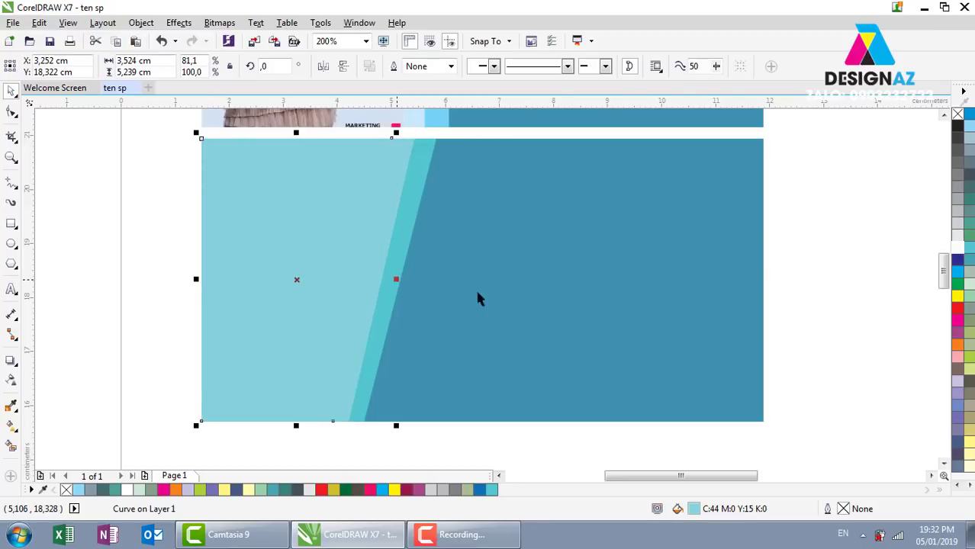
left_click(958, 252)
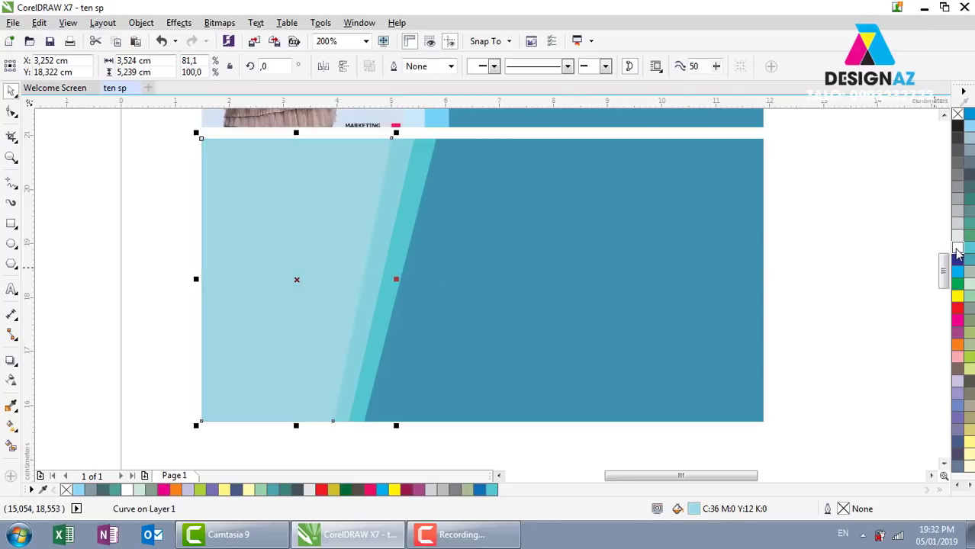
left_click(958, 252, "ctrl")
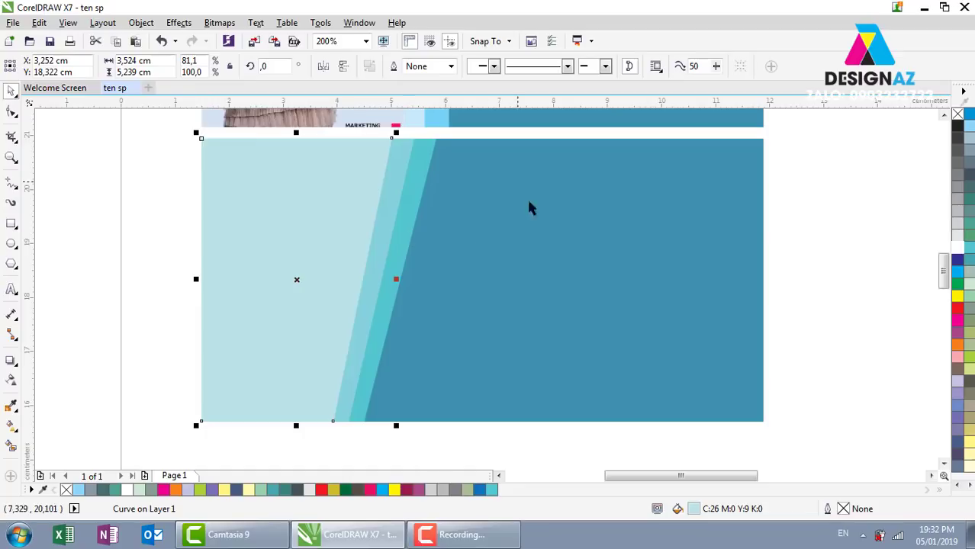
left_click(797, 219)
left_click(342, 262)
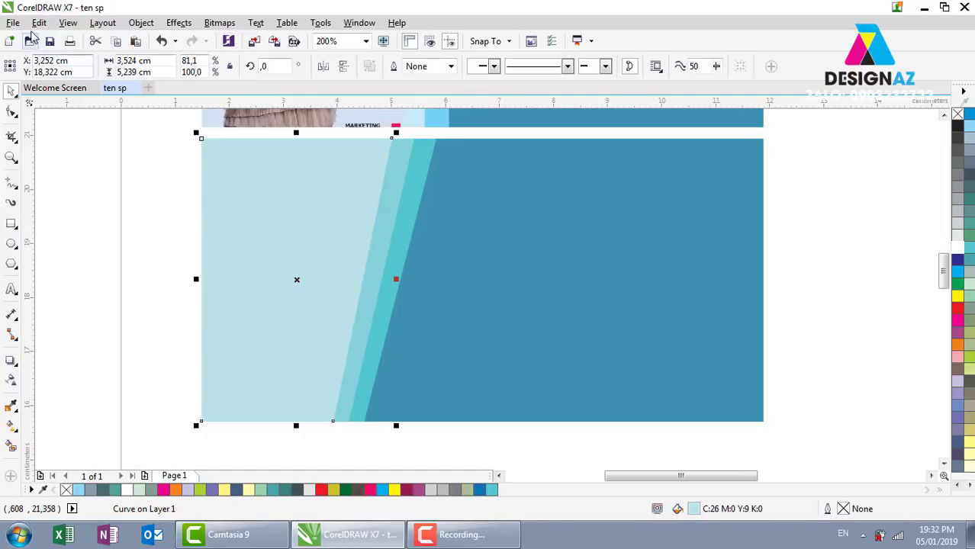
Import 30-4 flat 1 copy.jpg and position it over the lower banner's right side.
left_click(13, 23)
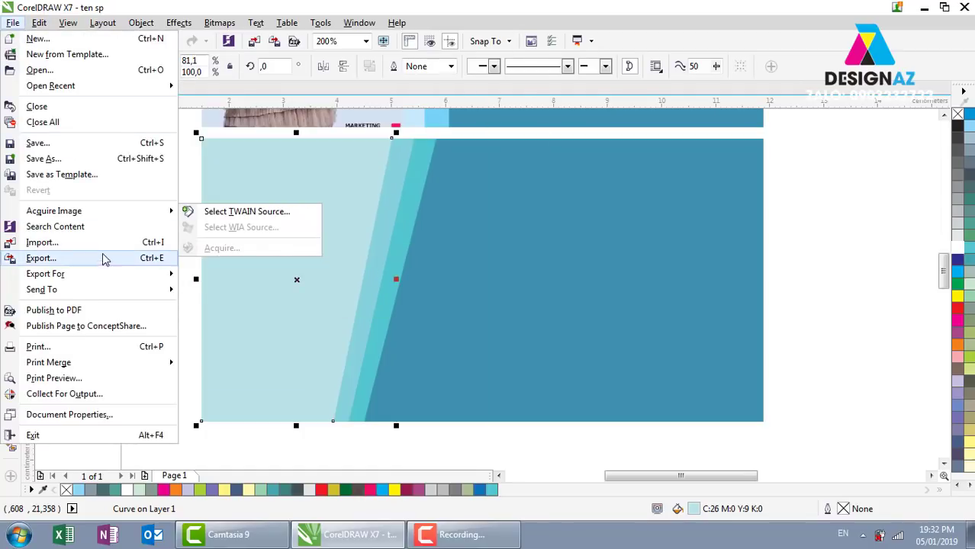
left_click(103, 242)
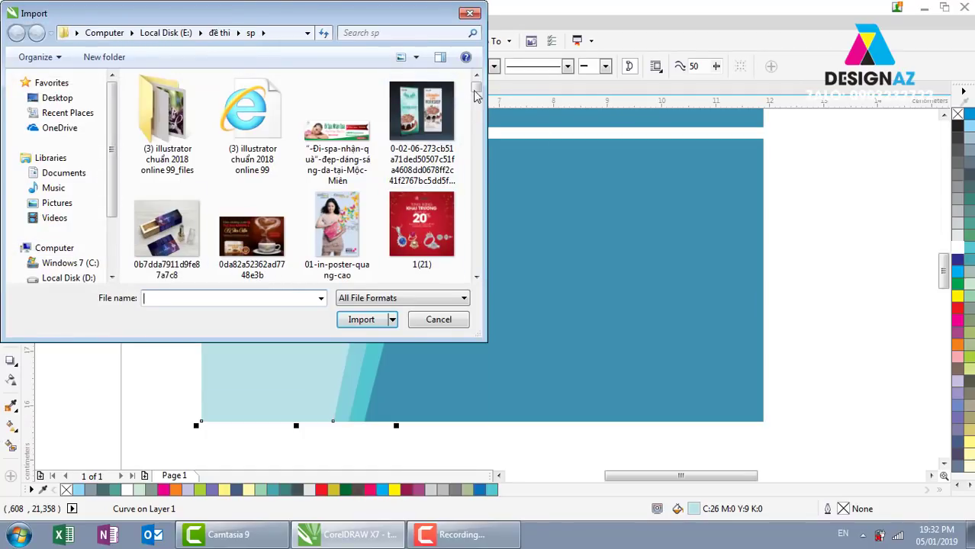
left_click_drag(476, 89, 476, 103)
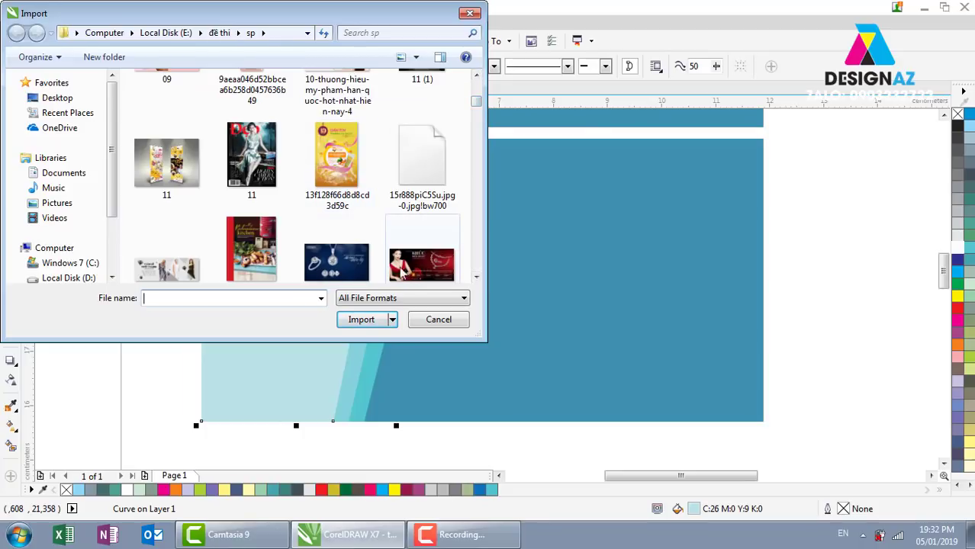
left_click(422, 264)
left_click(361, 335)
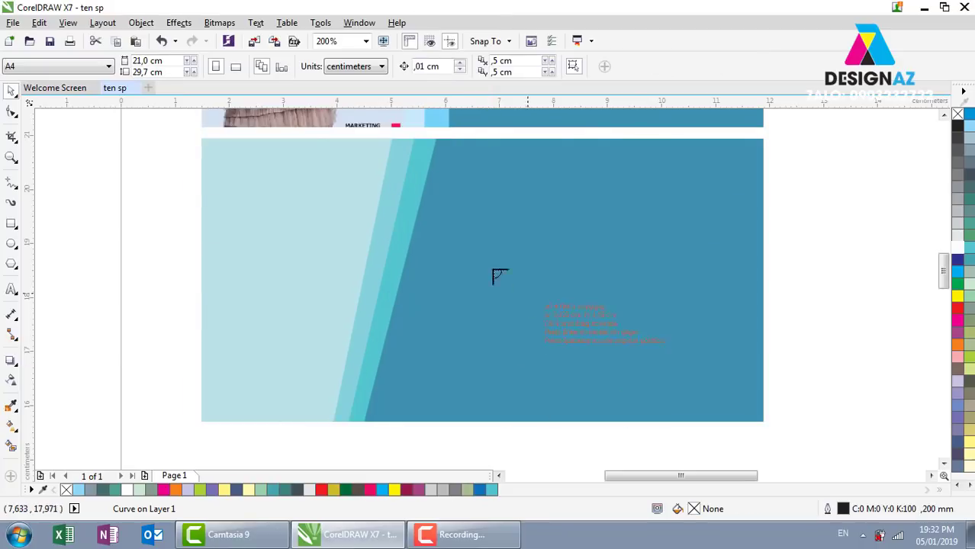
mouse_move(203, 139)
left_mouse_down()
mouse_move(489, 379)
mouse_move(767, 454)
left_mouse_up()
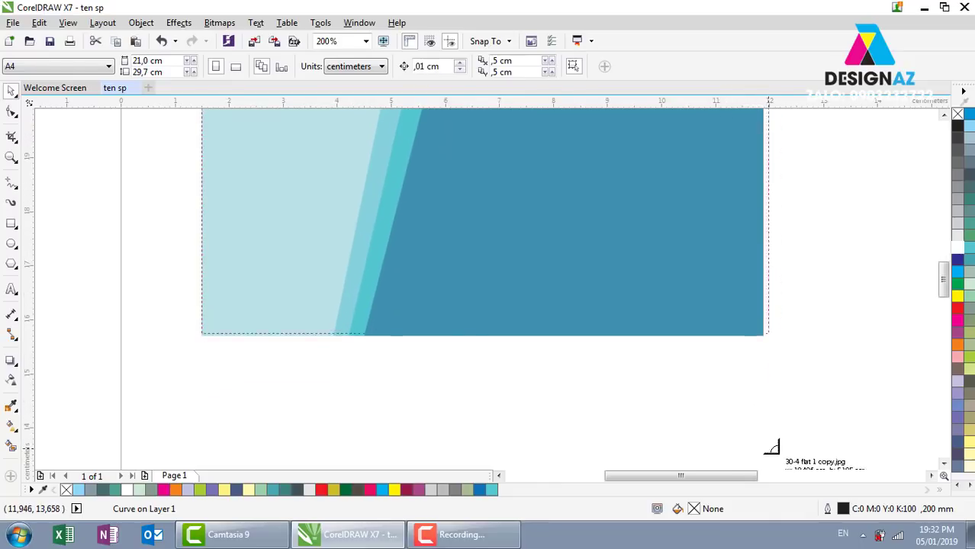
left_click_drag(766, 454, 771, 456)
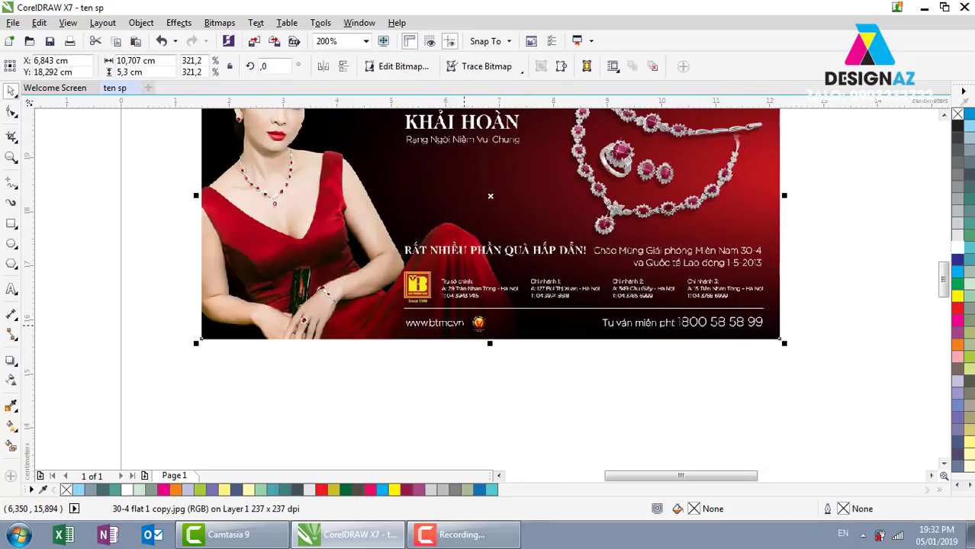
scroll(464, 325, "down", 1)
scroll(464, 325, "up", 1)
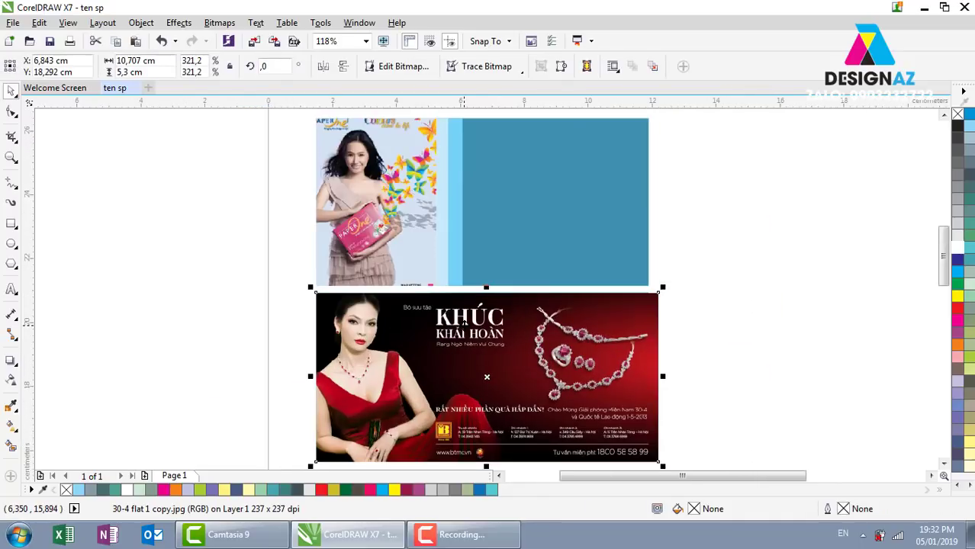
left_click(222, 294)
left_click_drag(489, 378, 619, 352)
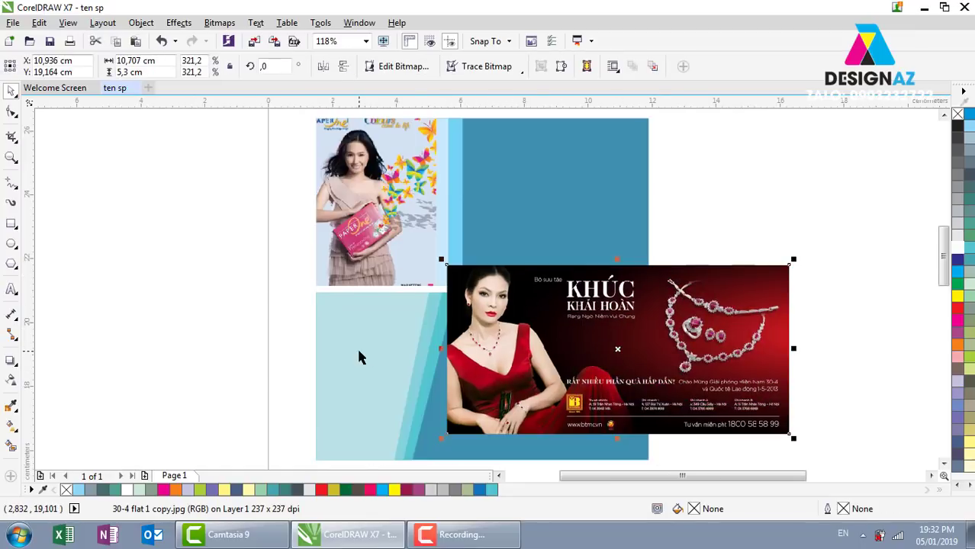
PowerClip the jewelry photo into the left light panel, shifting it so the woman fills it.
right_click(533, 300)
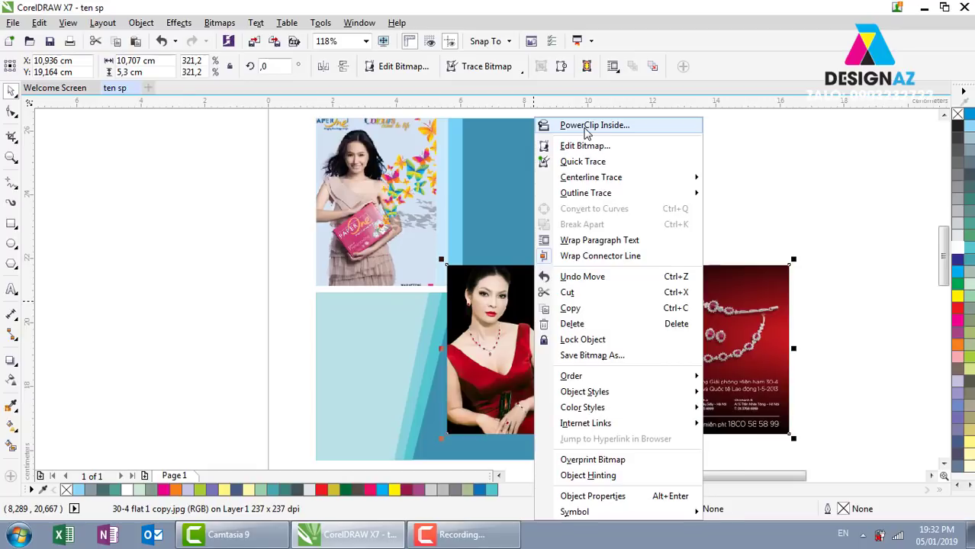
left_click(587, 125)
left_click(368, 348)
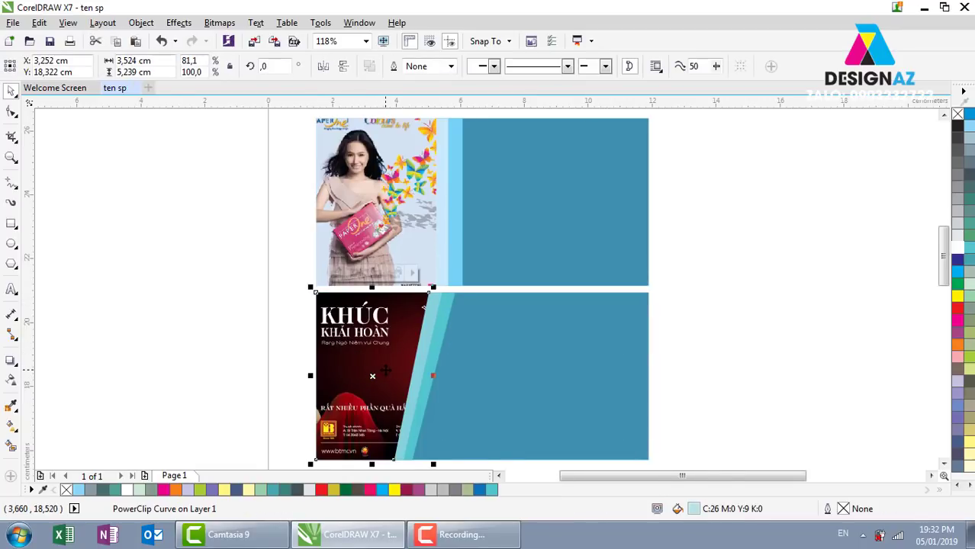
left_click(383, 366, "ctrl")
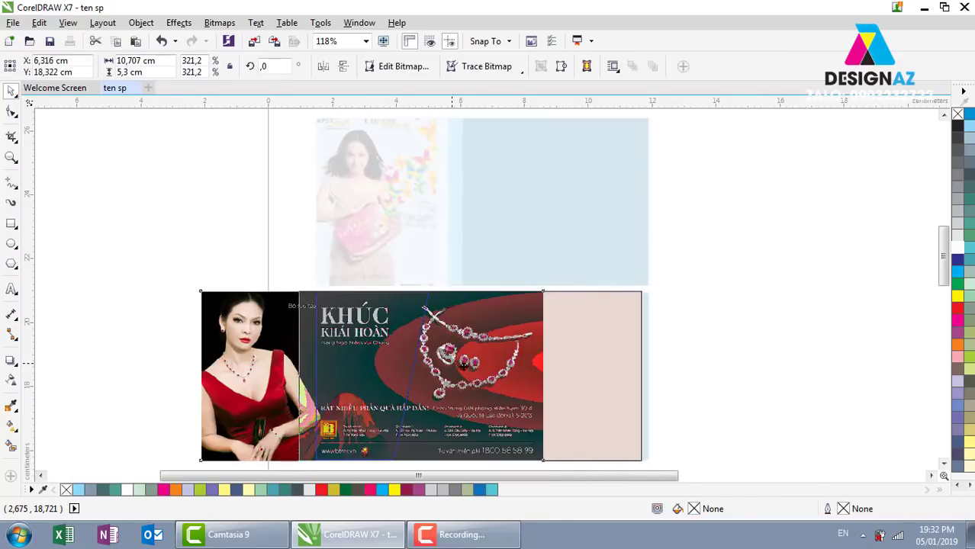
left_click_drag(471, 366, 585, 367)
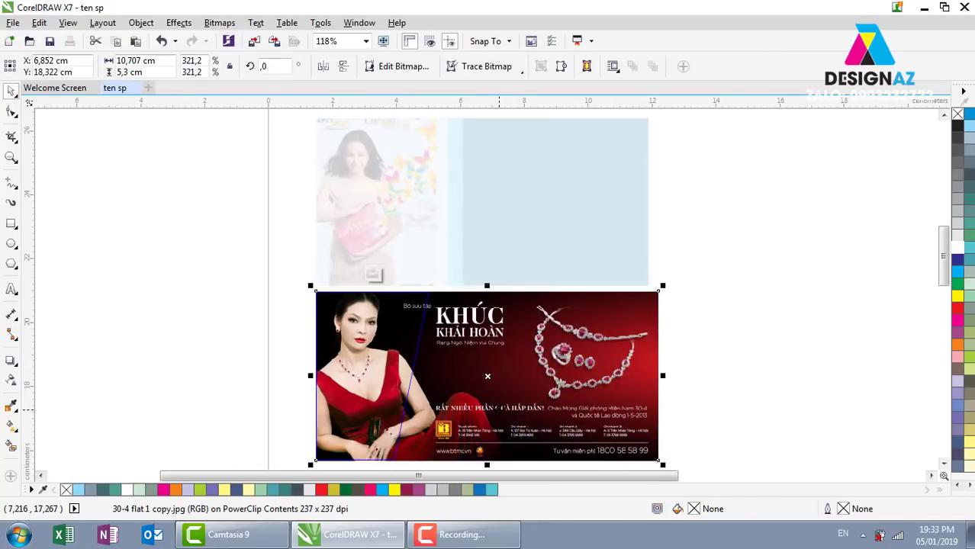
left_click(751, 369, "ctrl")
Zoom in on the clipped panel and make small adjustments with the Pick tool.
key("z")
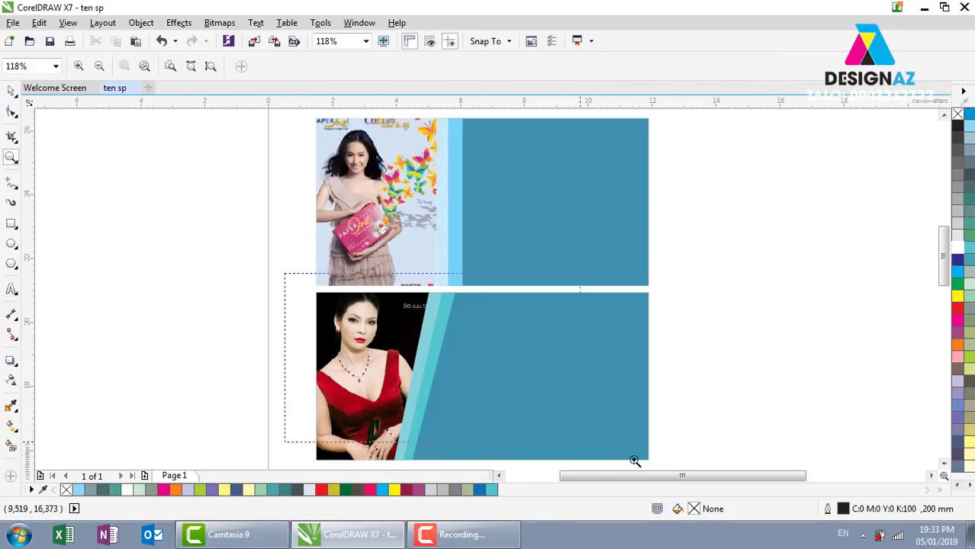
scroll(634, 461, "up", 1)
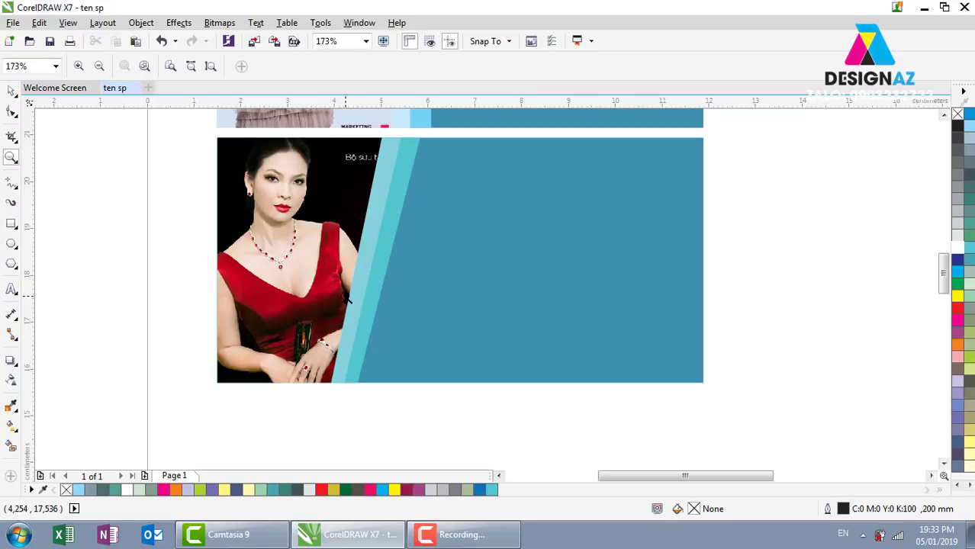
left_click(12, 90)
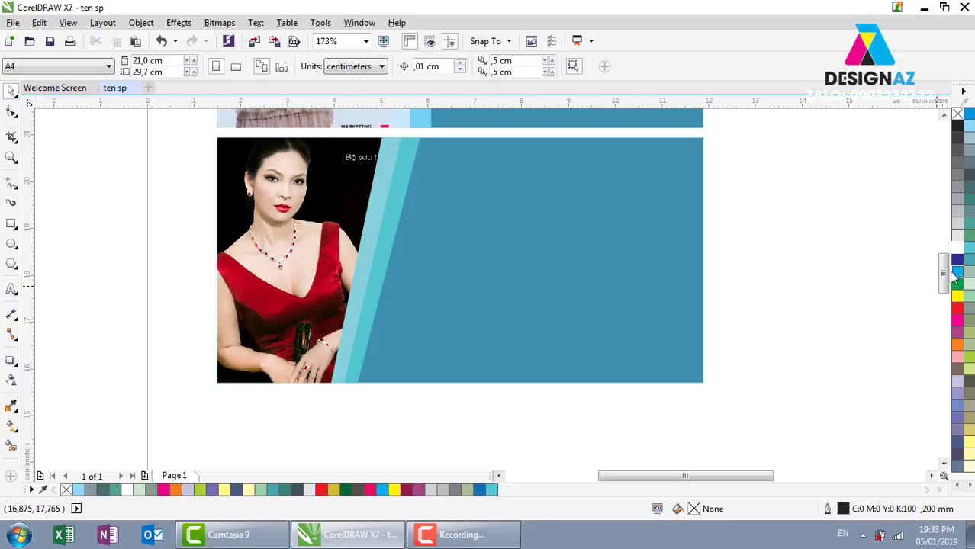
mouse_move(944, 274)
left_mouse_down()
mouse_move(946, 267)
mouse_move(948, 280)
left_mouse_up()
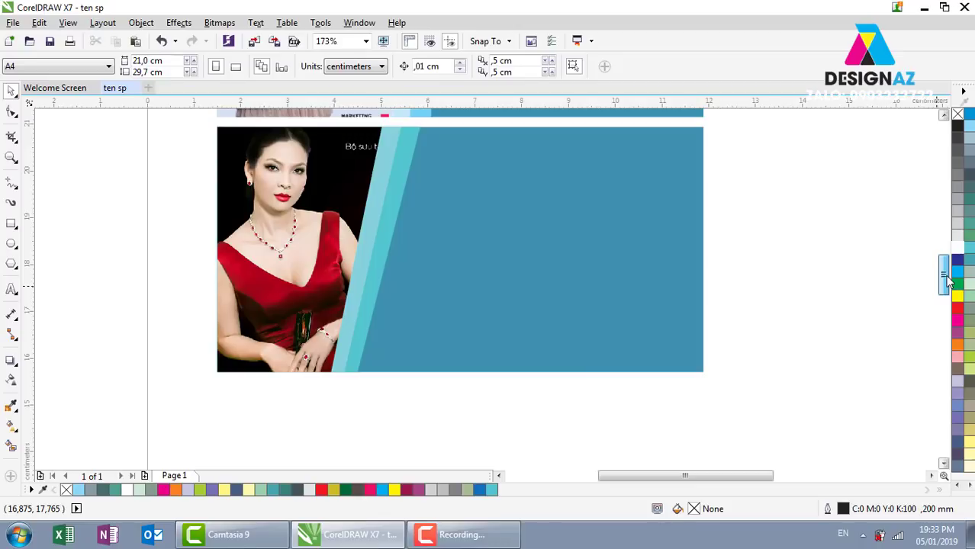
mouse_move(948, 282)
left_mouse_down()
mouse_move(949, 258)
mouse_move(948, 275)
left_mouse_up()
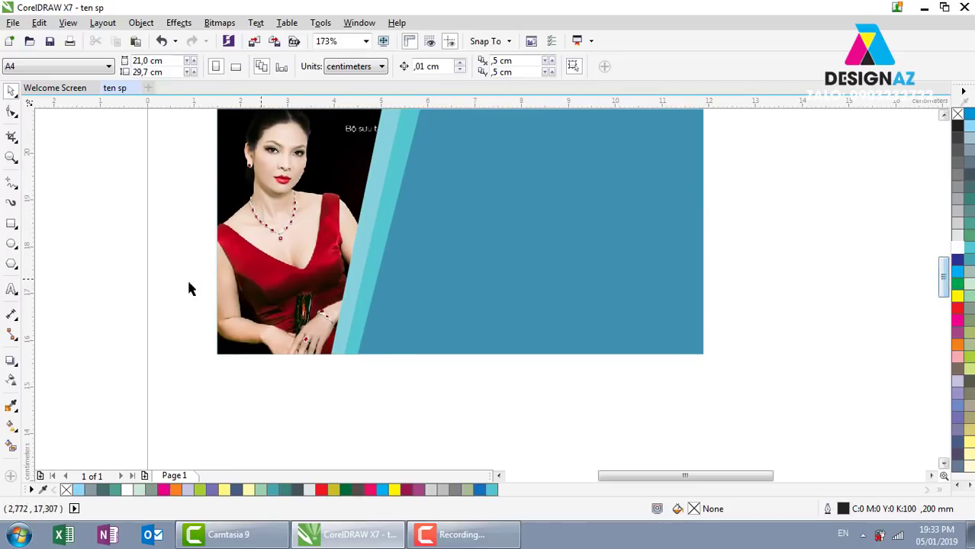
left_click(12, 290)
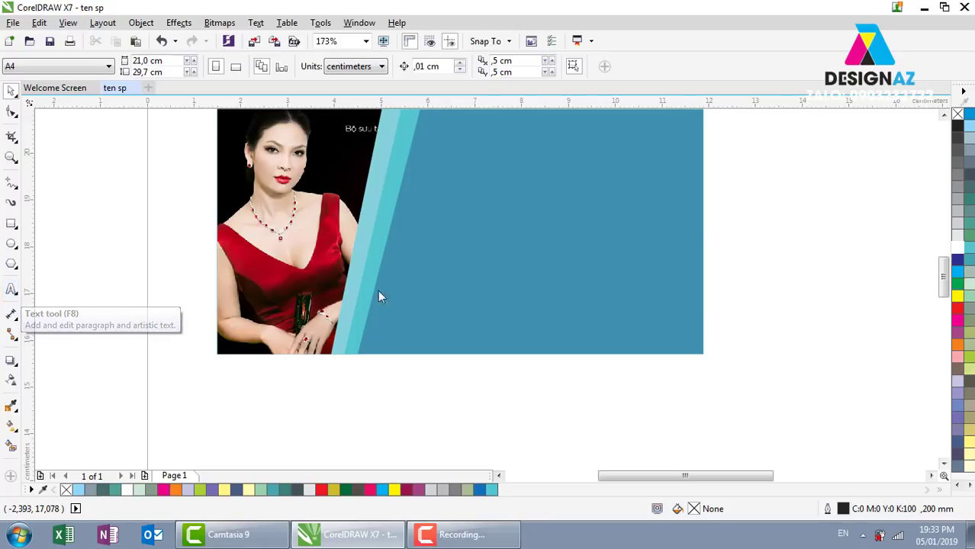
left_click(541, 192)
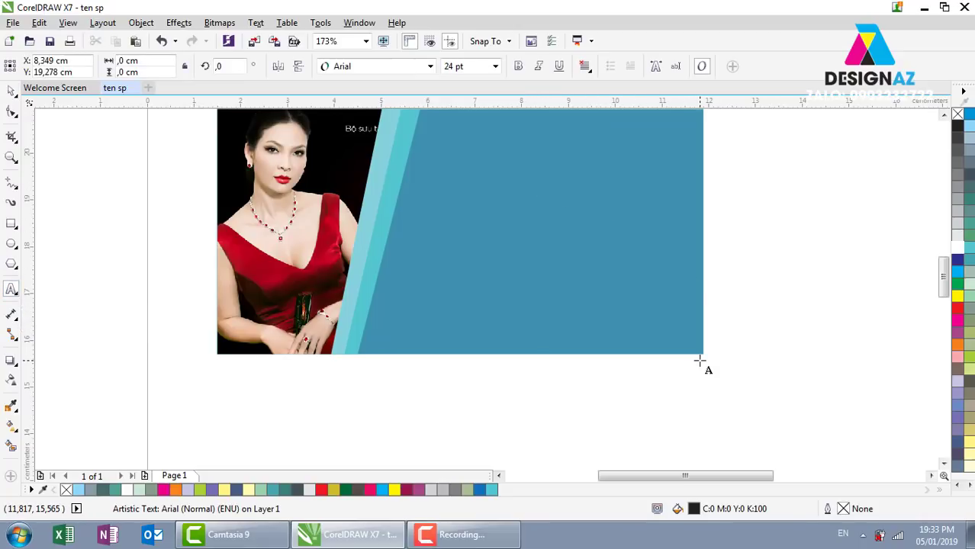
type("ngay m")
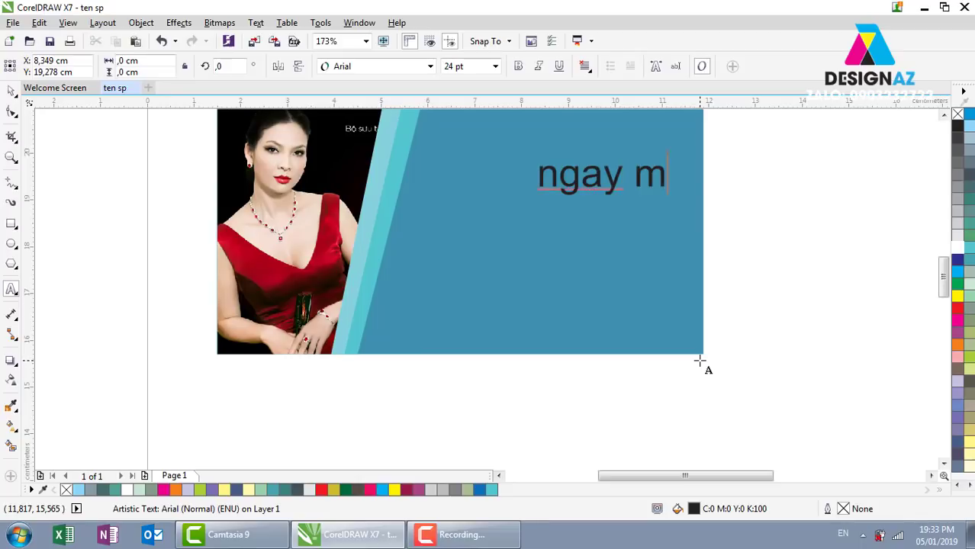
type("ua")
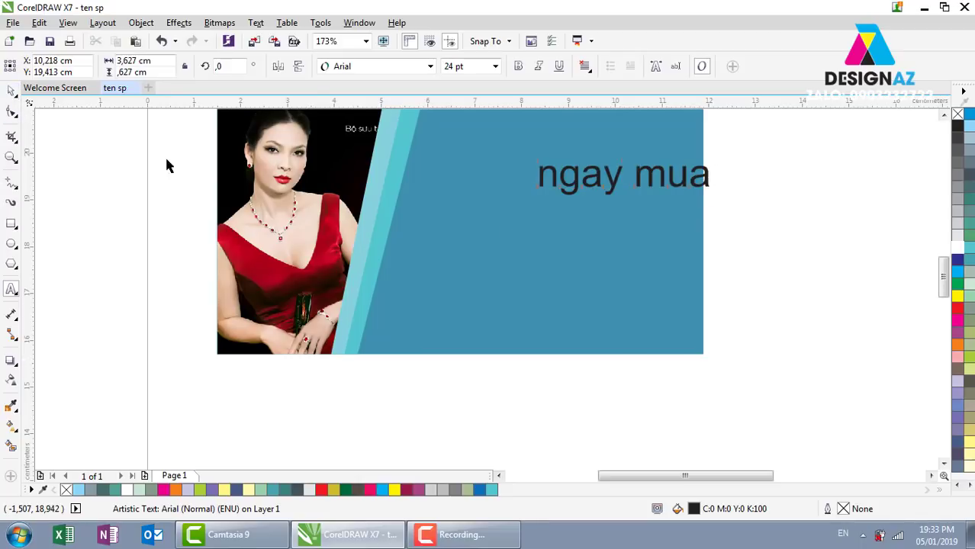
key("ctrl+space")
left_click(958, 254)
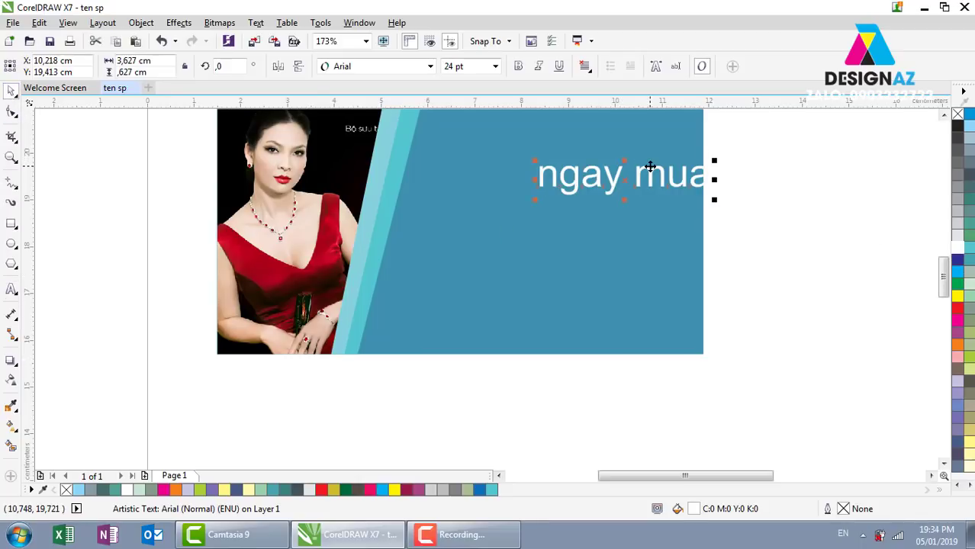
left_click_drag(646, 165, 572, 187)
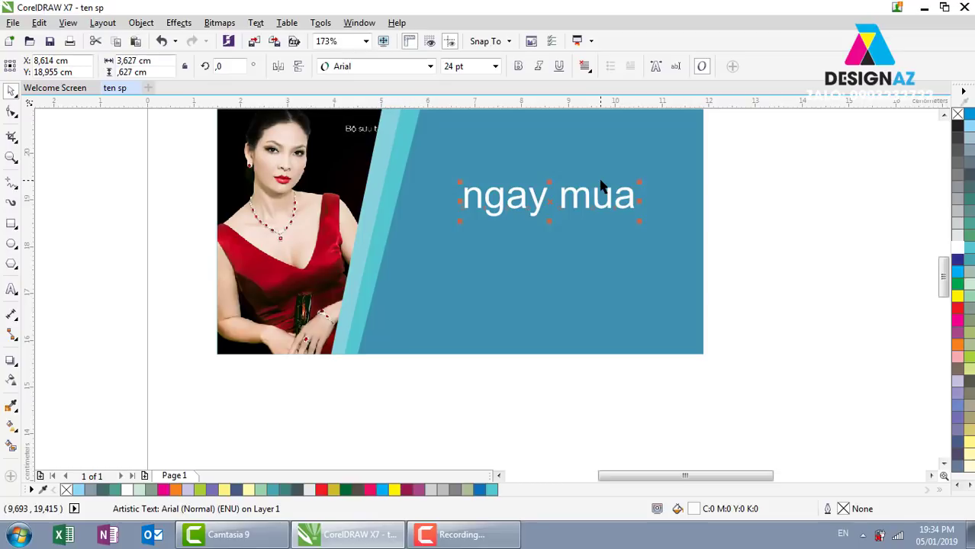
key("Delete")
left_click_drag(945, 277, 953, 260)
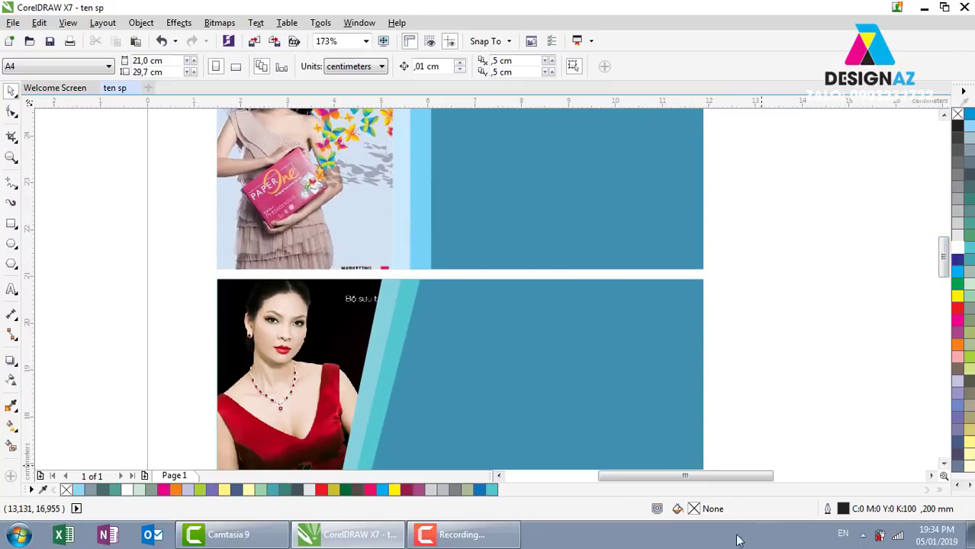
left_click(449, 537)
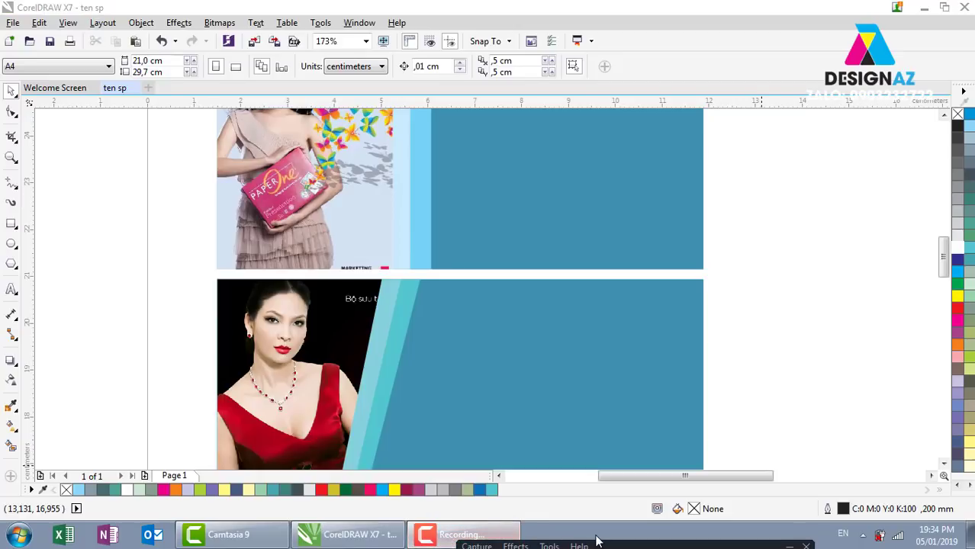